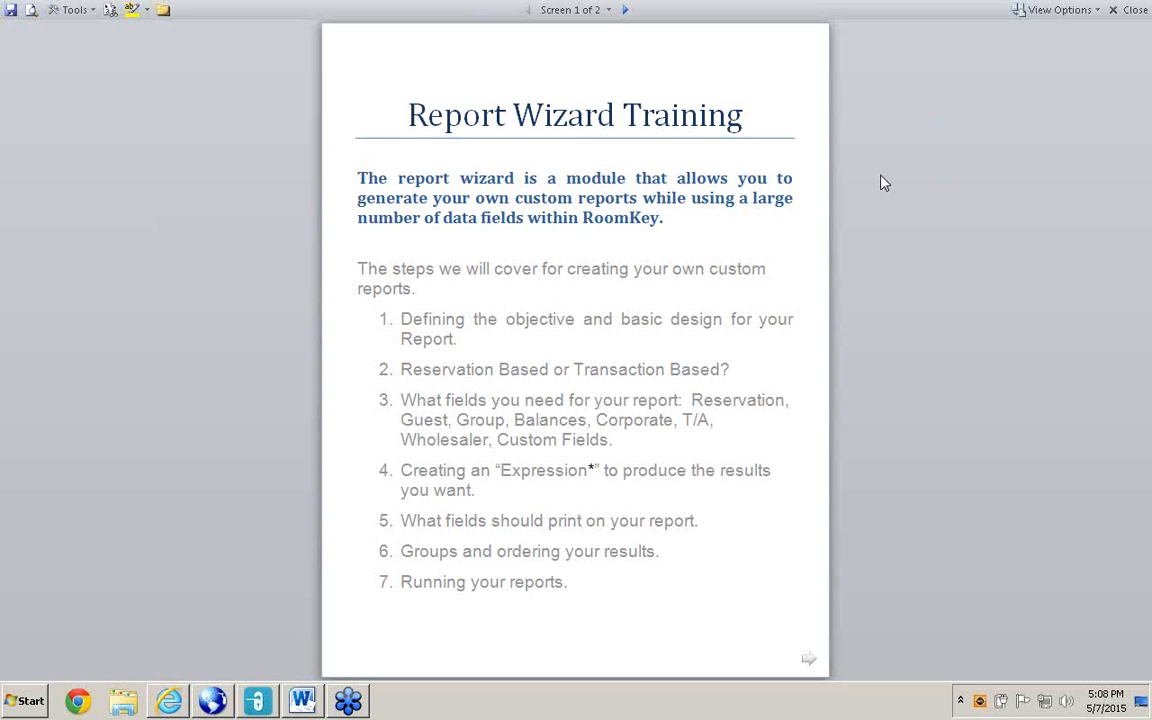
Switch to the RoomKey hotel management window and maximize it.
left_click(257, 705)
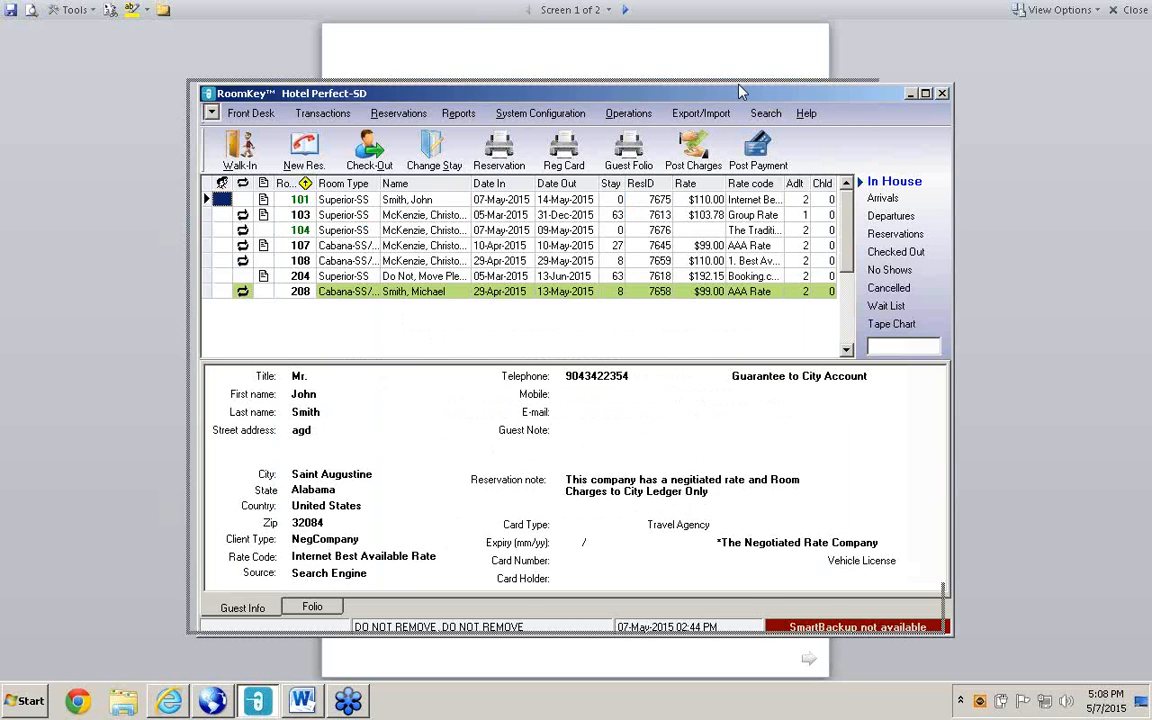
left_click_drag(761, 86, 676, 97)
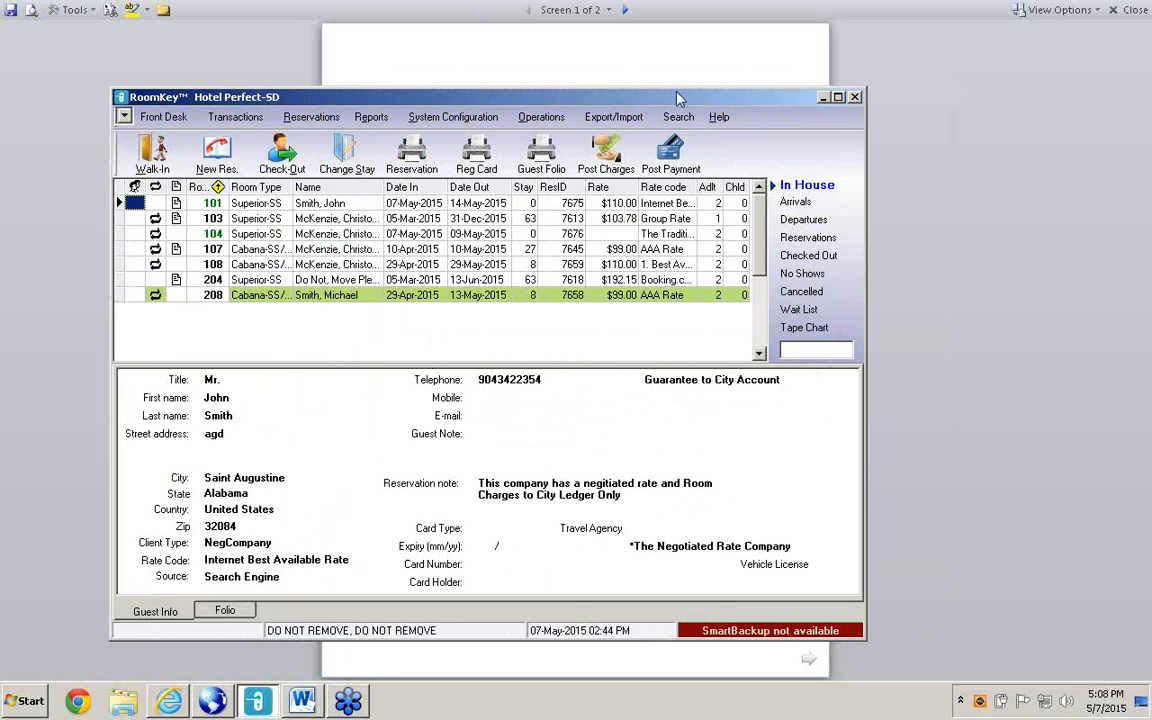
left_click(838, 98)
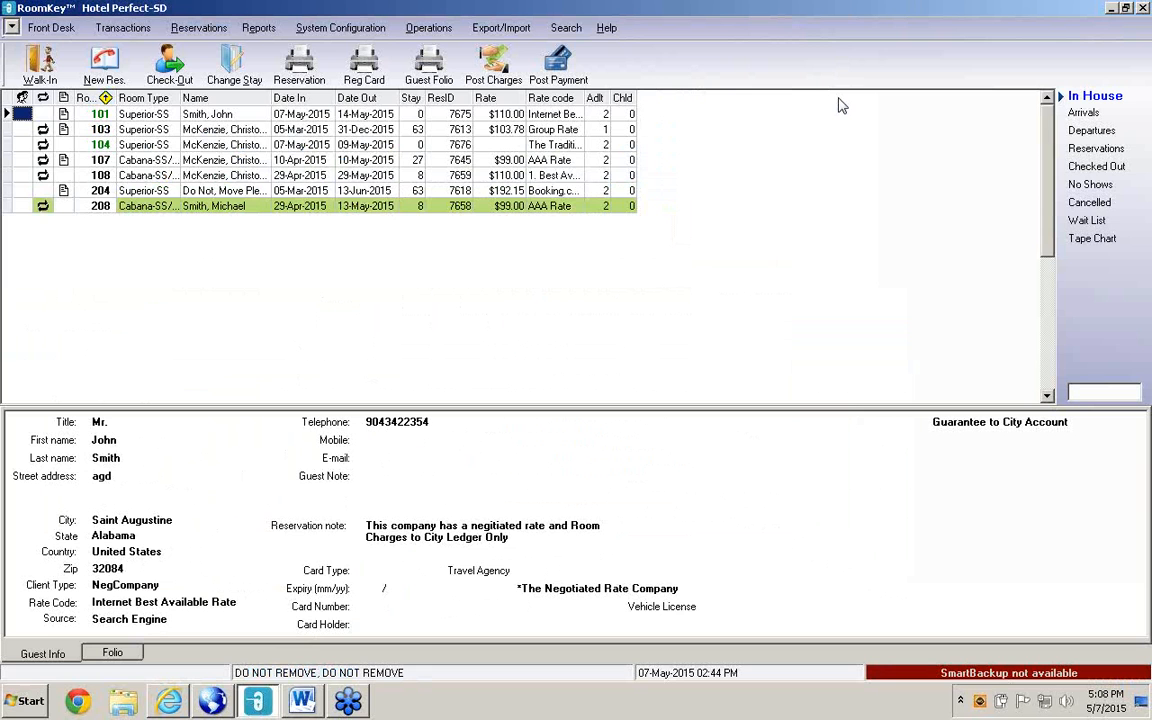
left_click(266, 33)
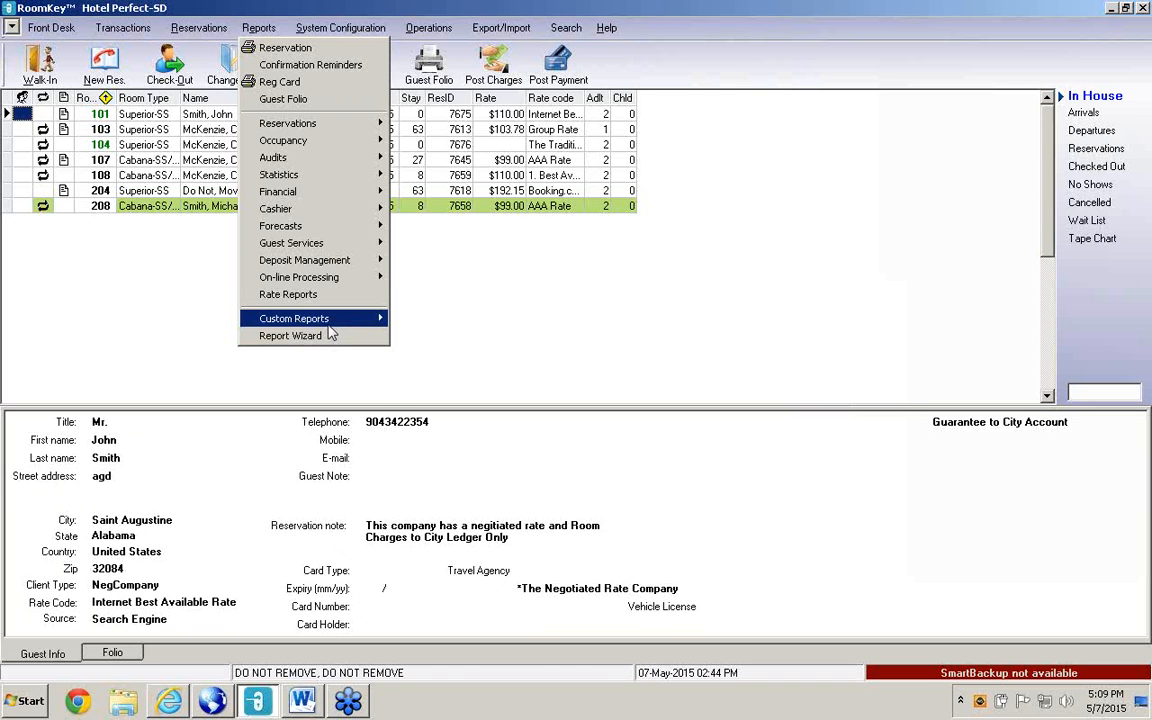
mouse_move(328, 327)
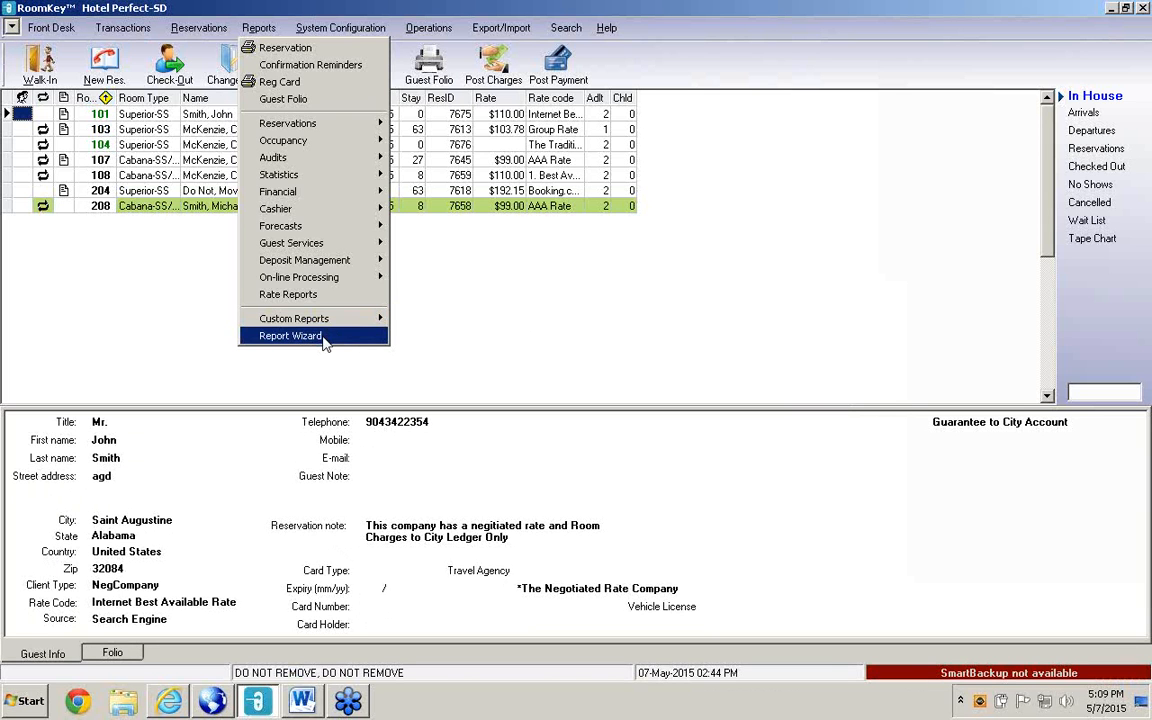
left_click(325, 338)
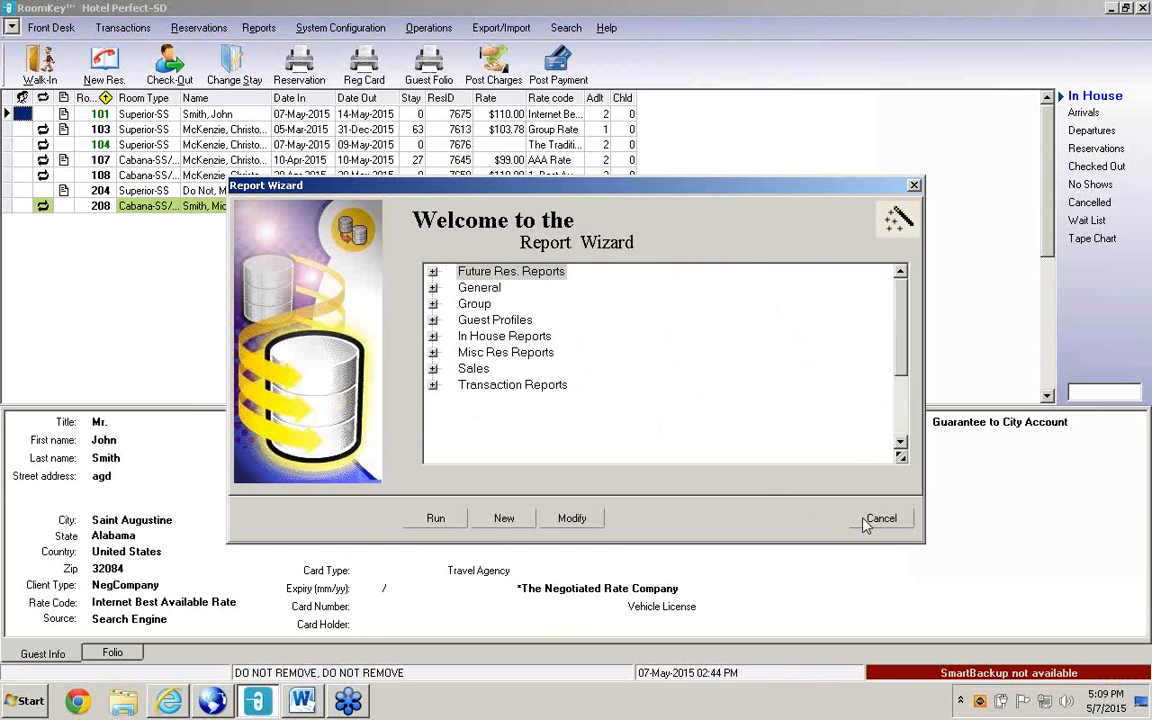
left_click(880, 519)
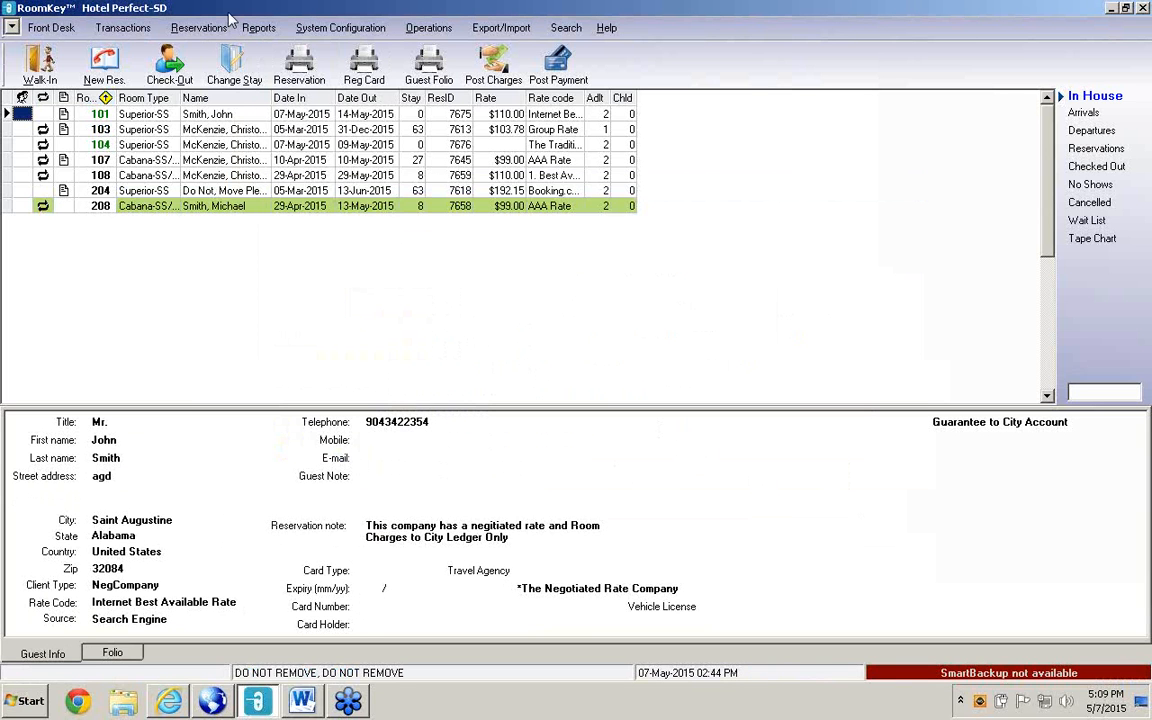
Load the custom reports and display the ones in the Future Res. Reports category.
left_click(257, 29)
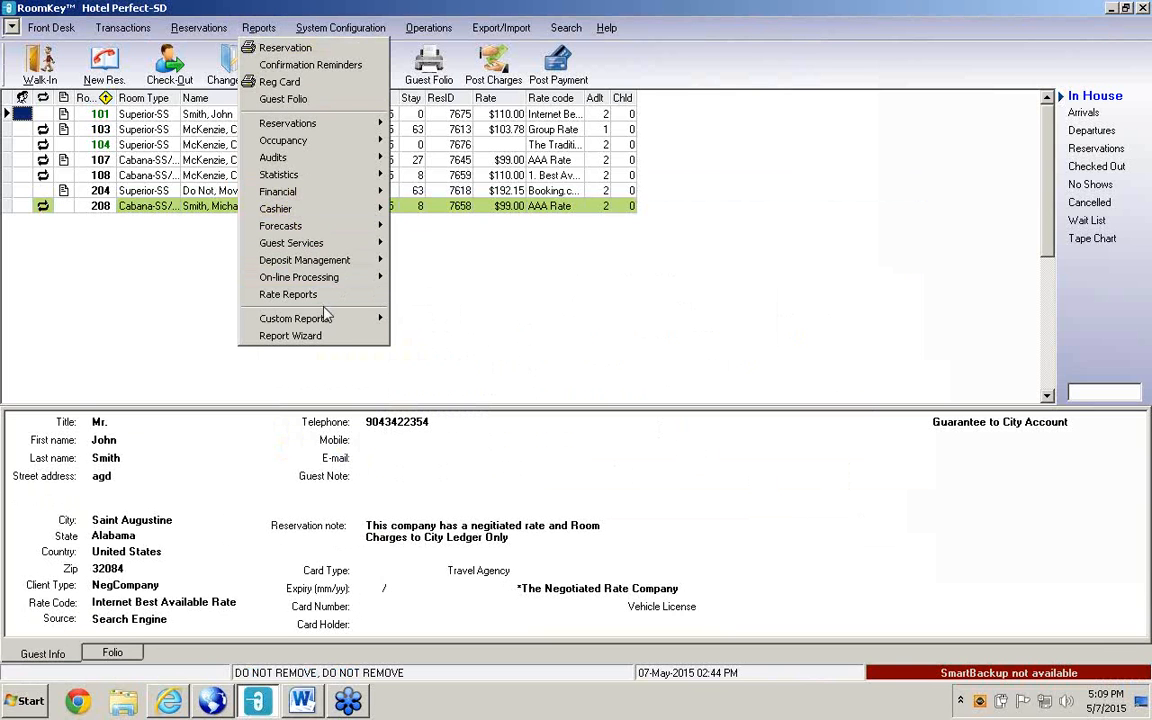
mouse_move(325, 319)
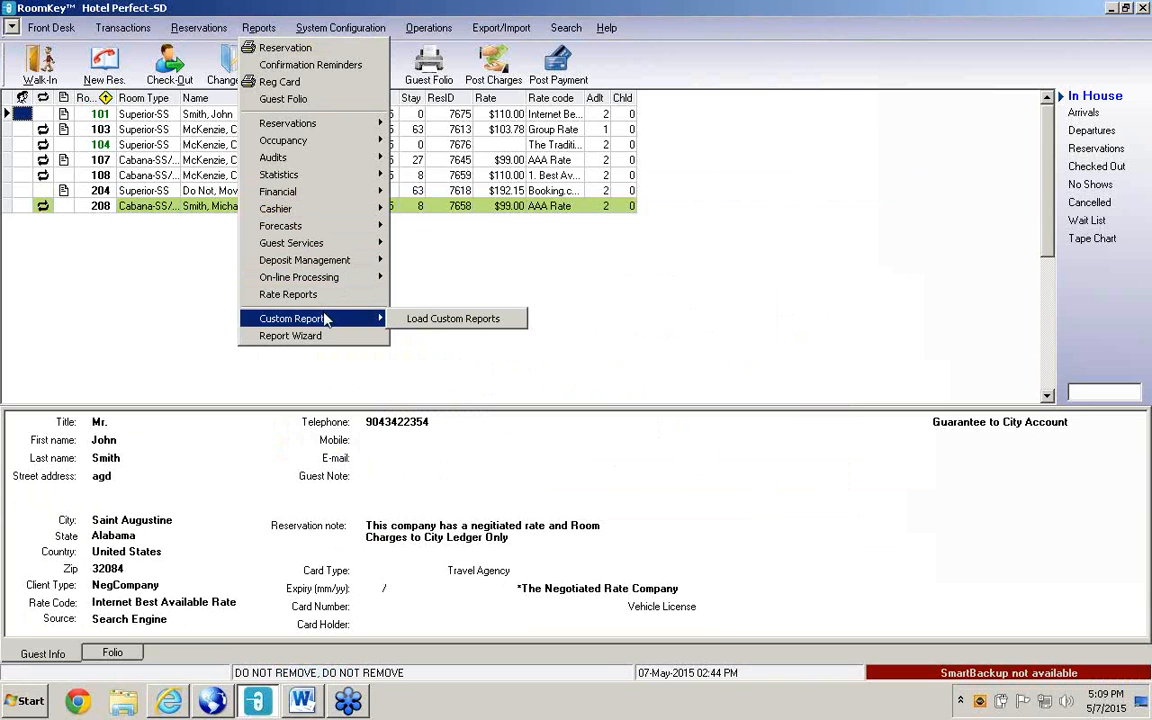
left_click(425, 320)
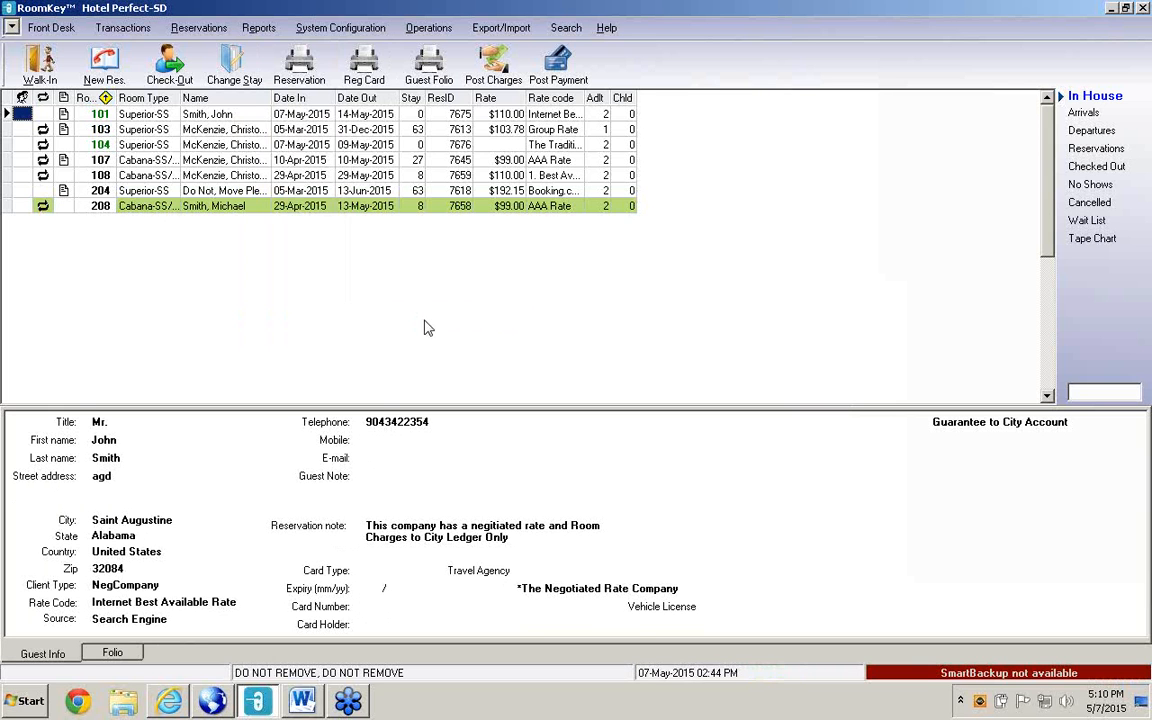
left_click(266, 30)
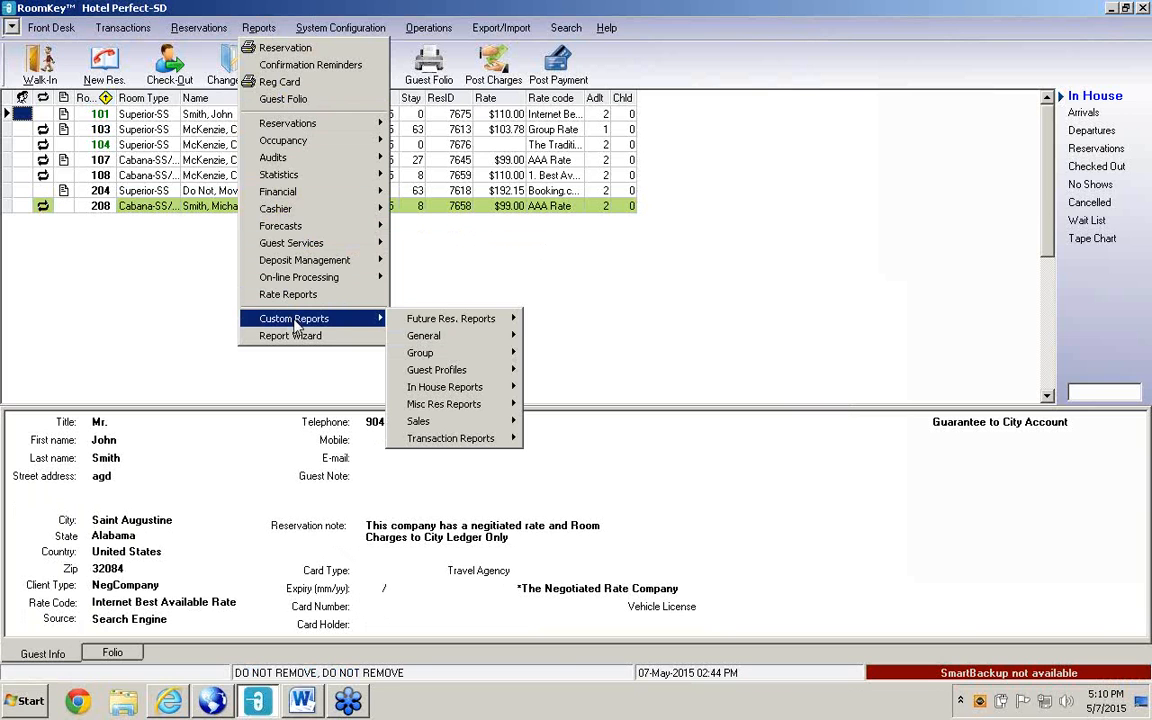
mouse_move(492, 326)
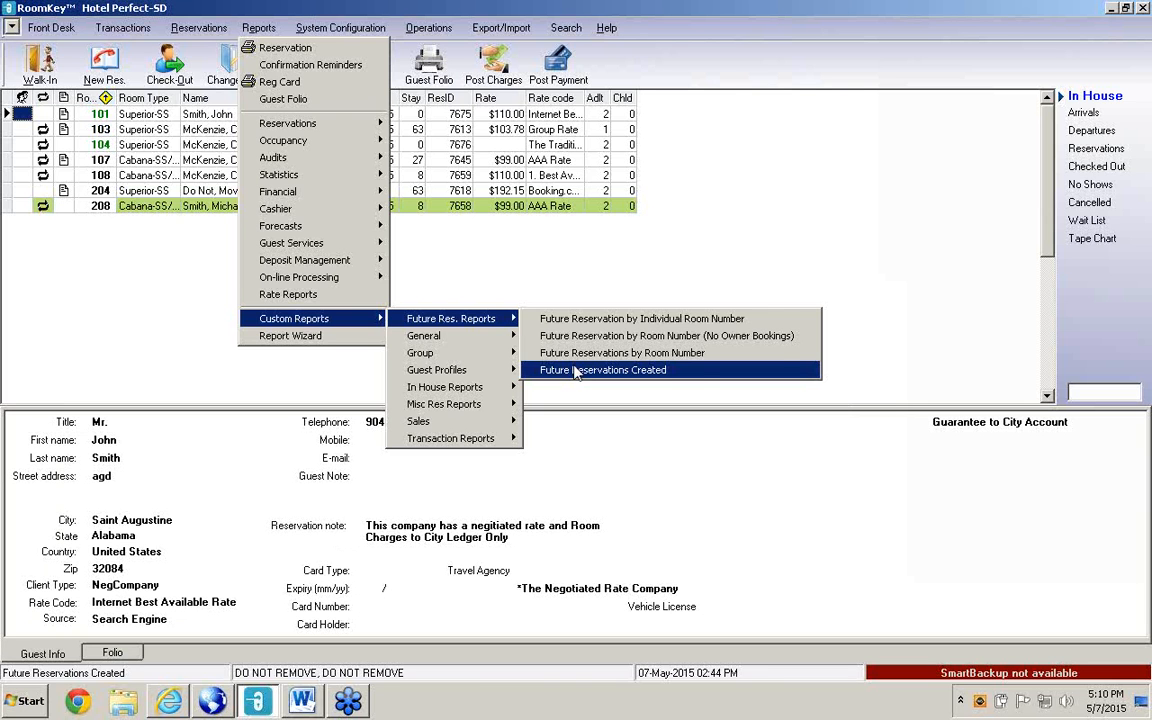
Open the Guest Profile # of Nights Reports from the Guest Profiles category for modification in the Report Wizard.
left_click(289, 336)
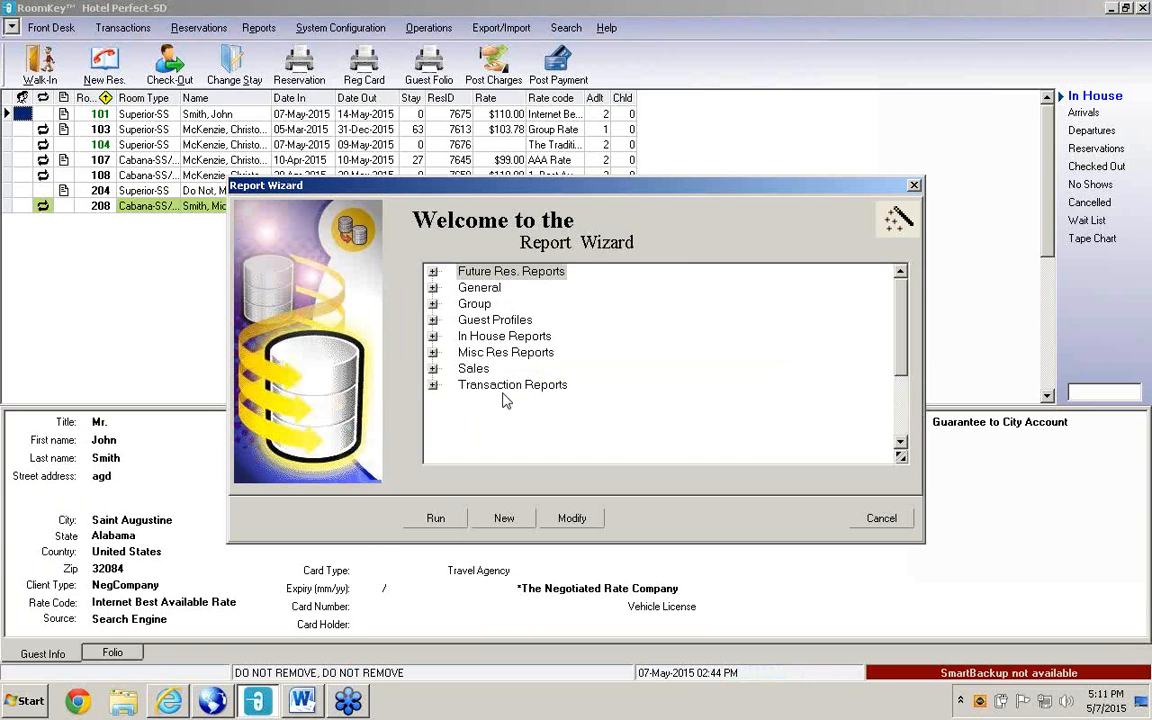
left_click(434, 324)
left_click(433, 320)
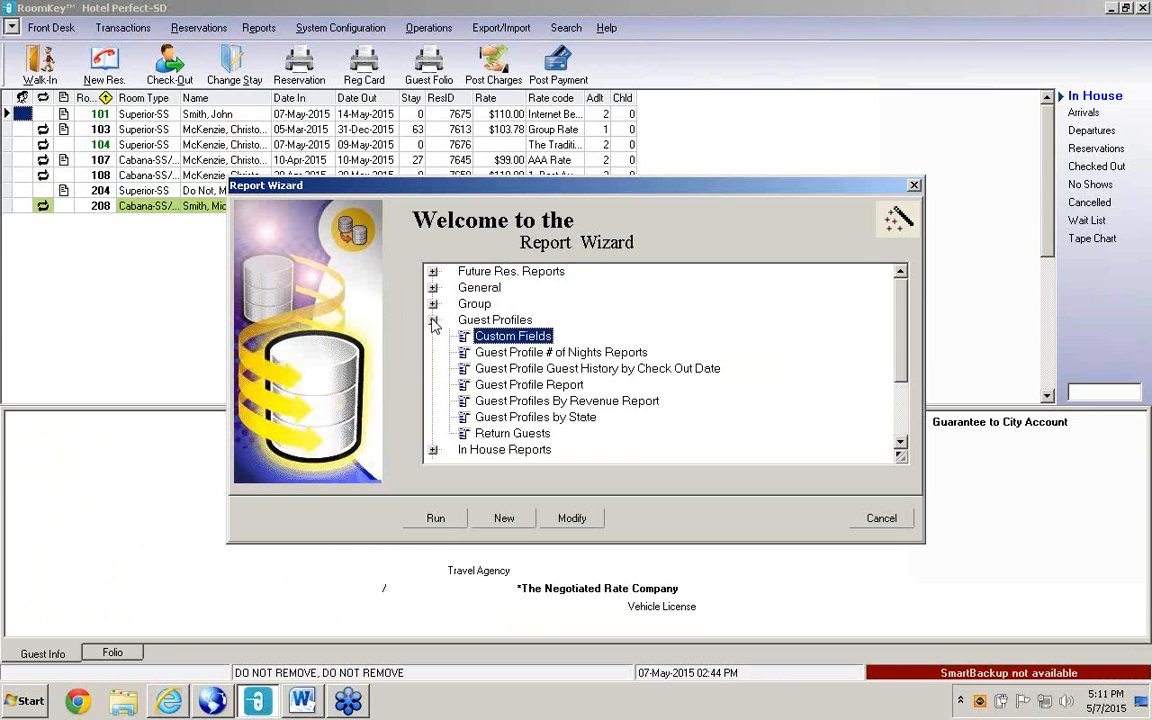
left_click(512, 356)
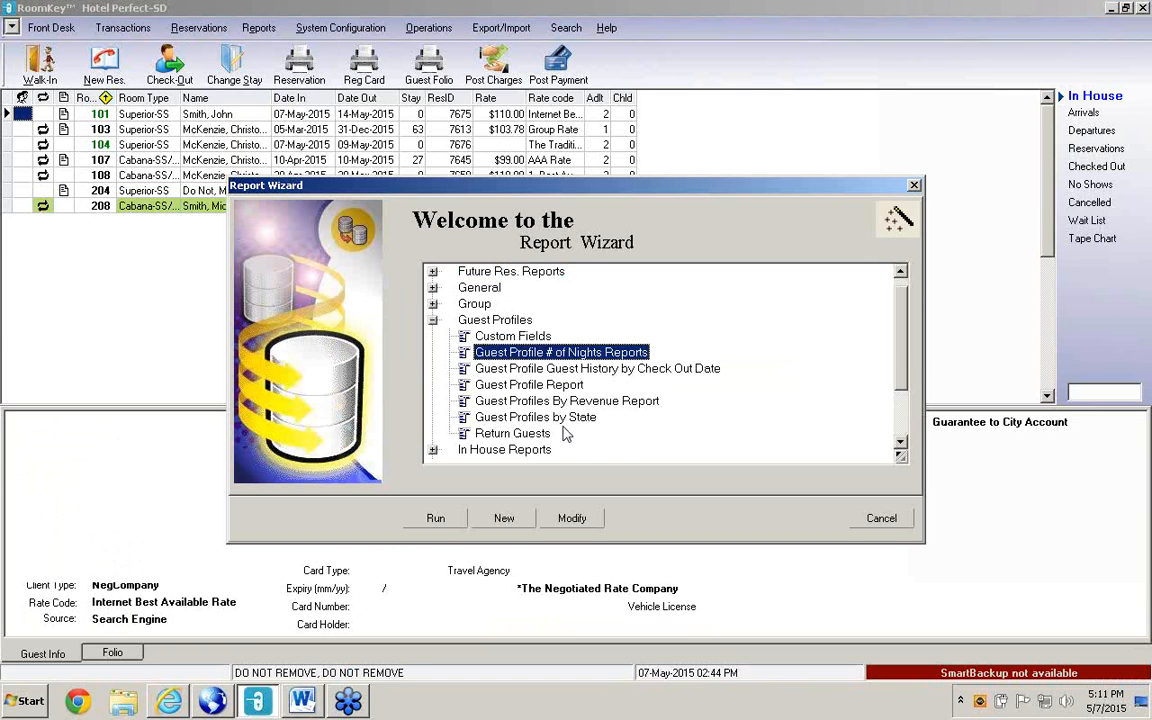
left_click(572, 518)
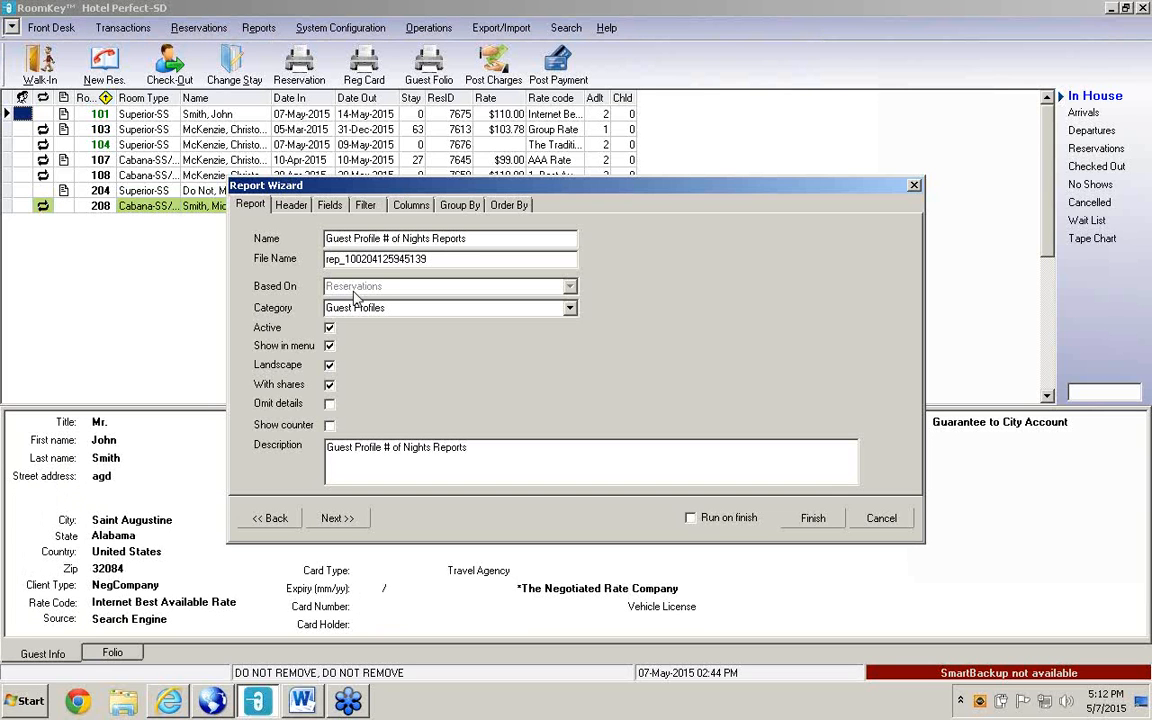
Examine the categories available for the report, keeping Guest Profiles selected.
left_click(388, 308)
left_click(569, 308)
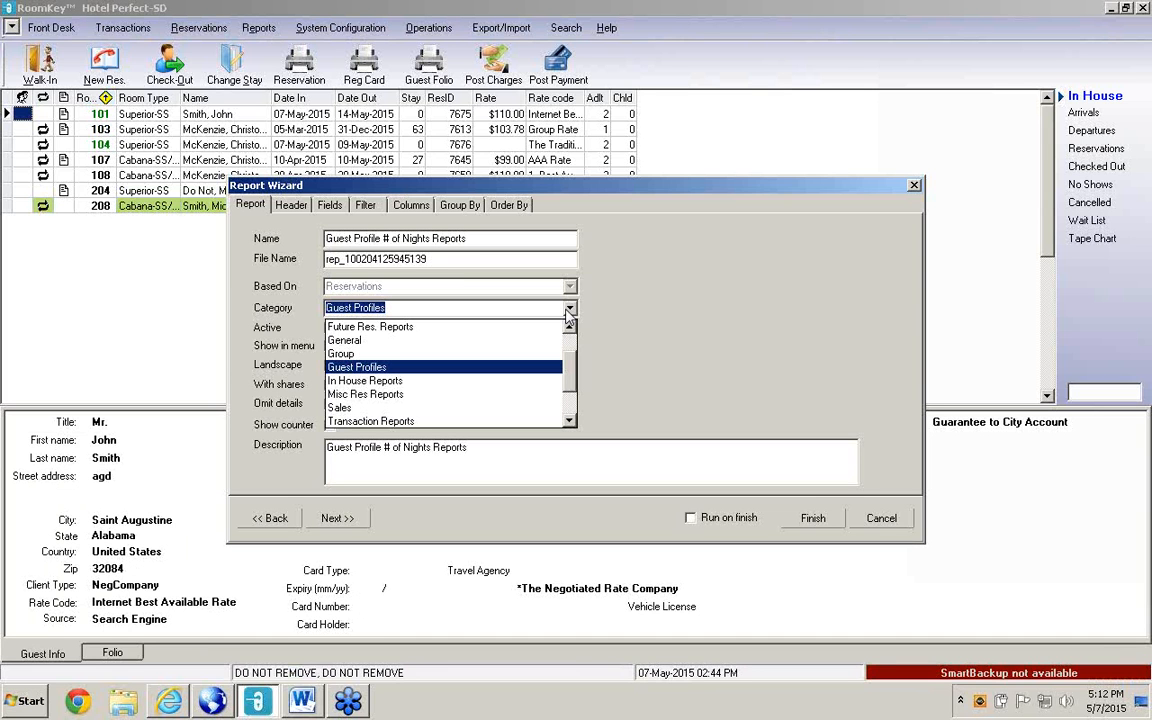
left_click(715, 303)
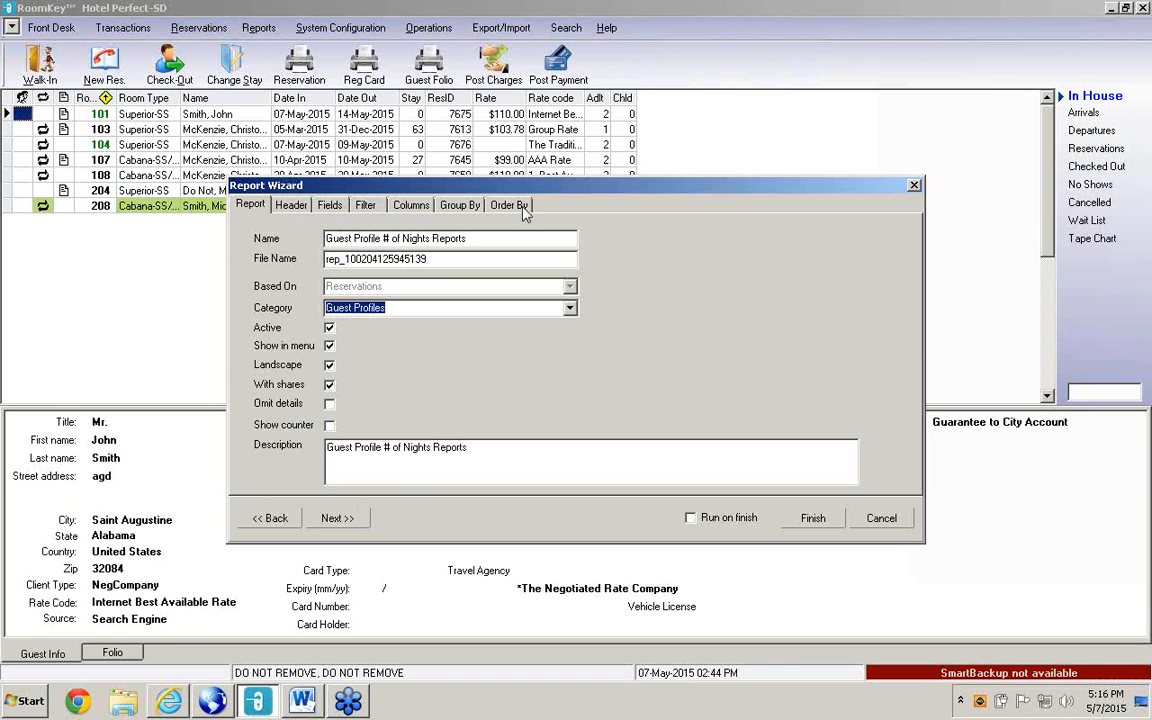
Insert the [Address] system variable into line 2 of the report header.
left_click(343, 520)
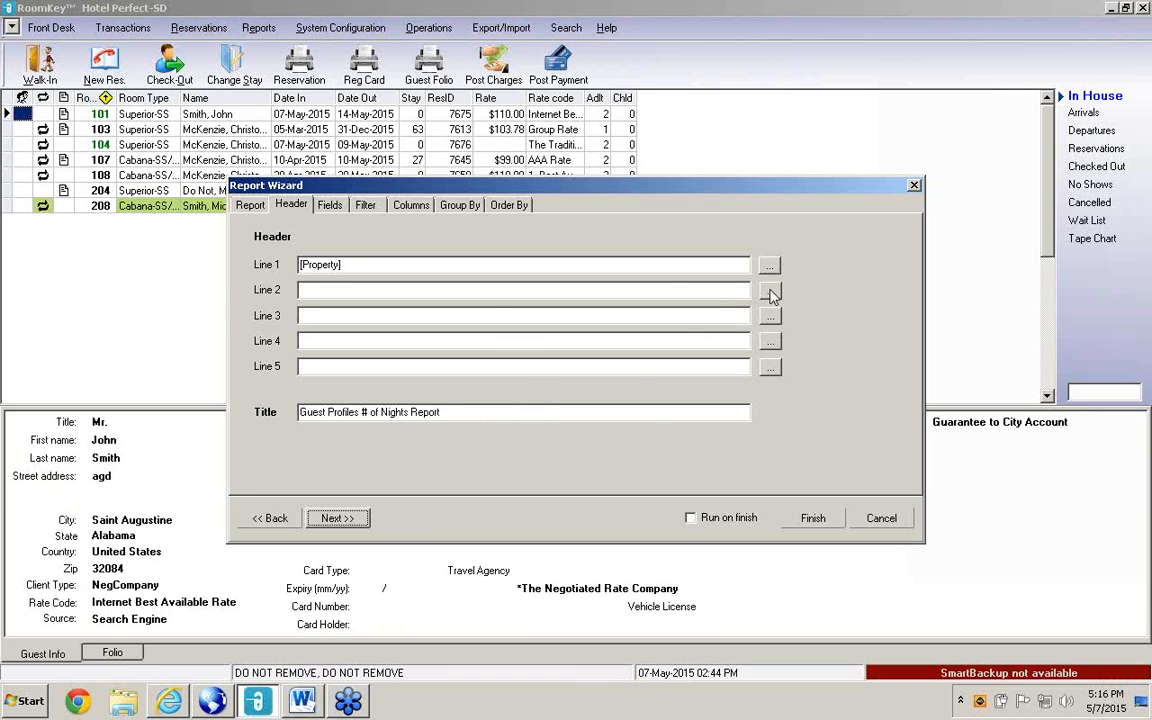
left_click(770, 291)
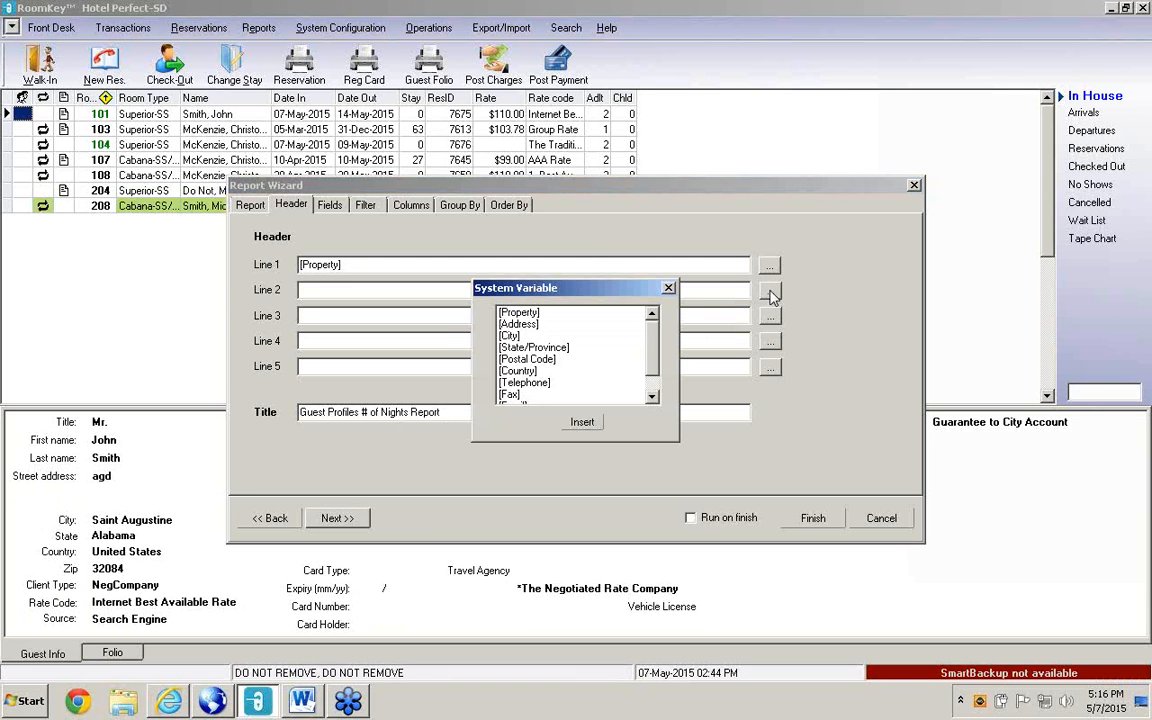
left_click(517, 326)
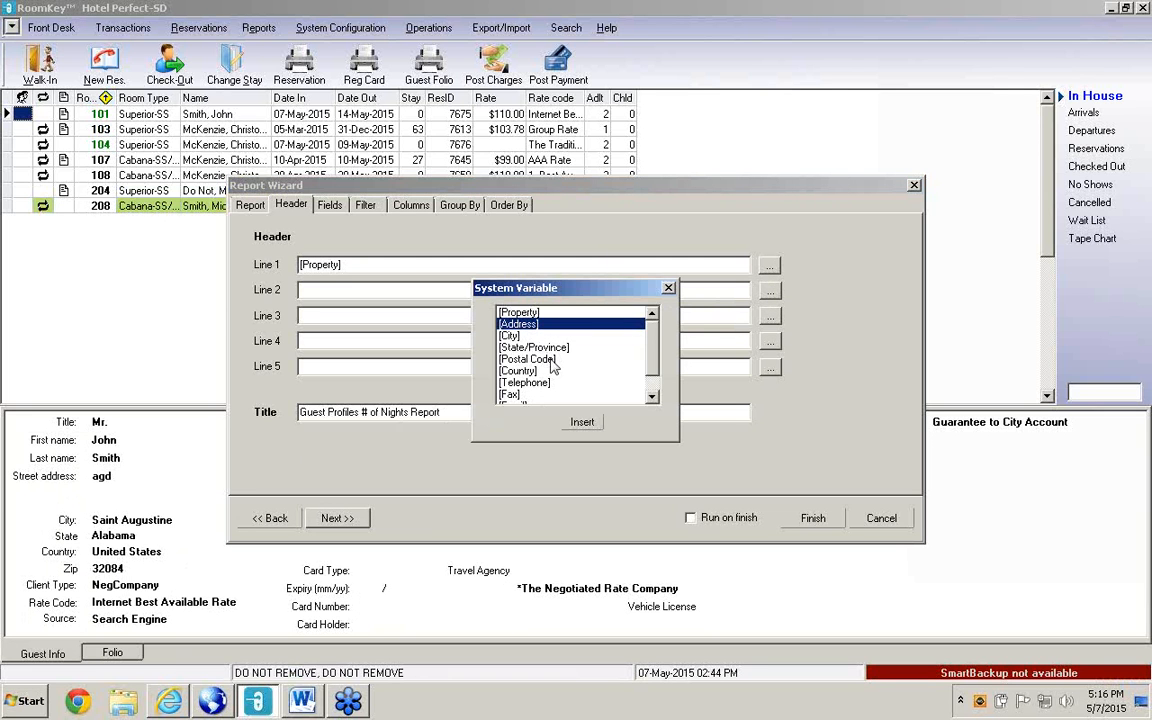
left_click(586, 424)
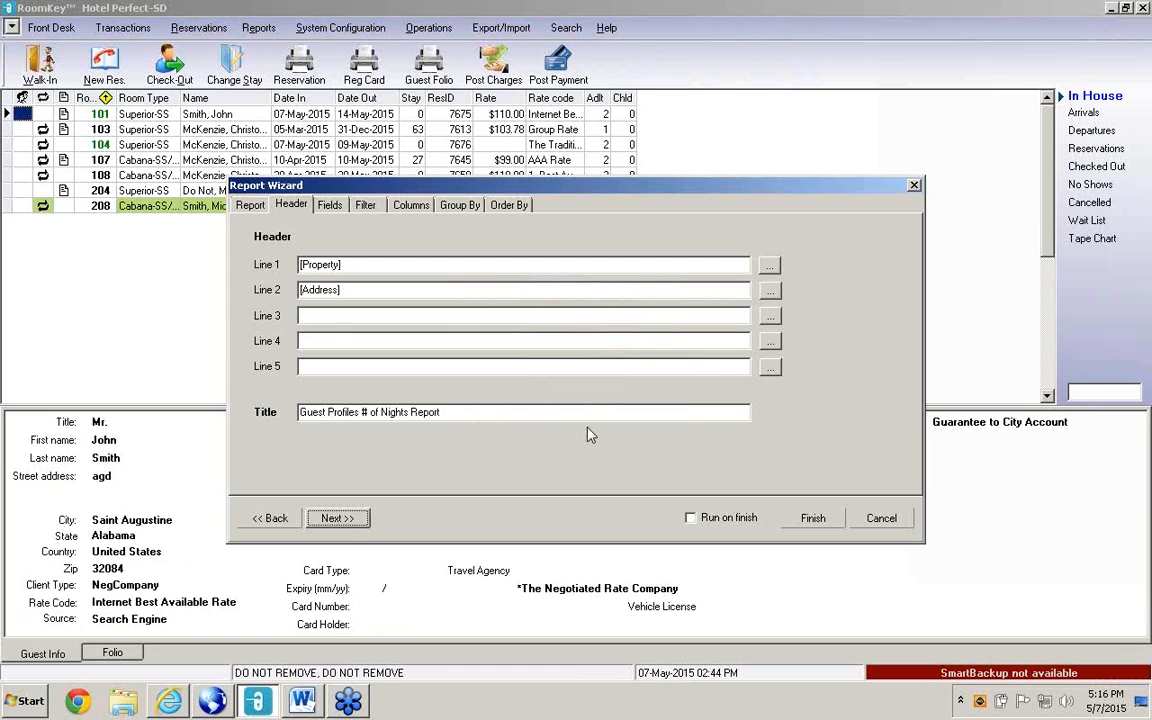
Fill header line 3 with the city and state/province system variables, separated by a comma.
left_click(769, 316)
left_click(514, 336)
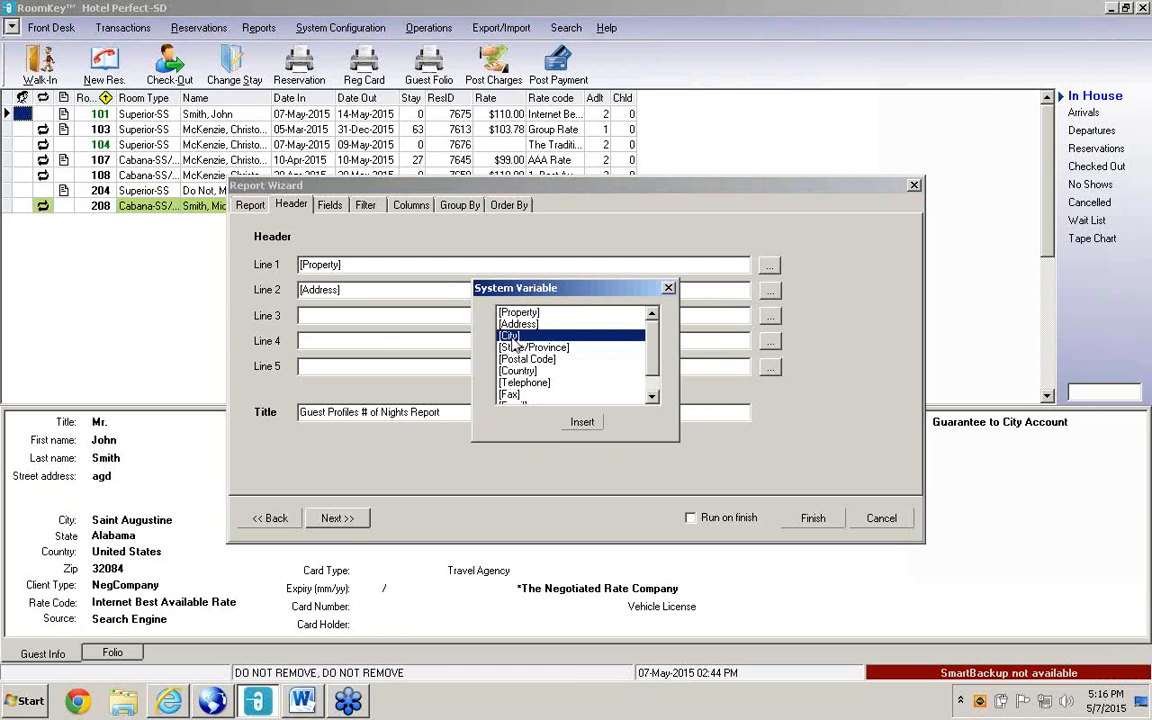
left_click(578, 423)
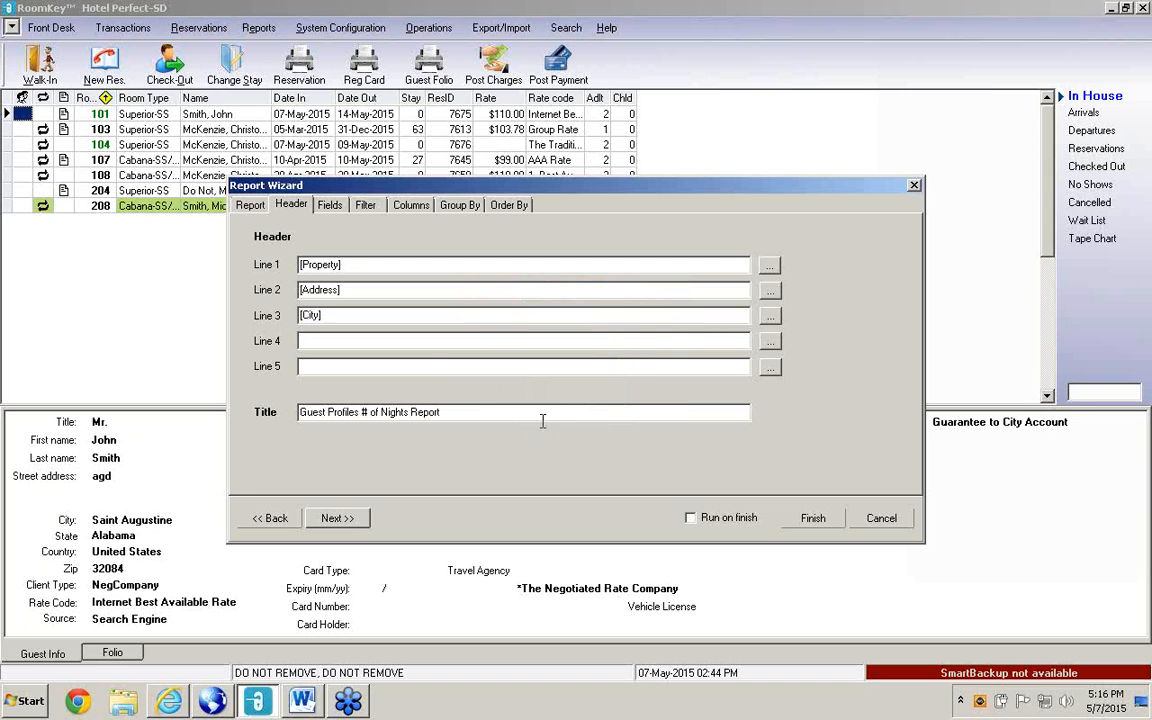
type(",")
left_click(768, 318)
left_click(510, 347)
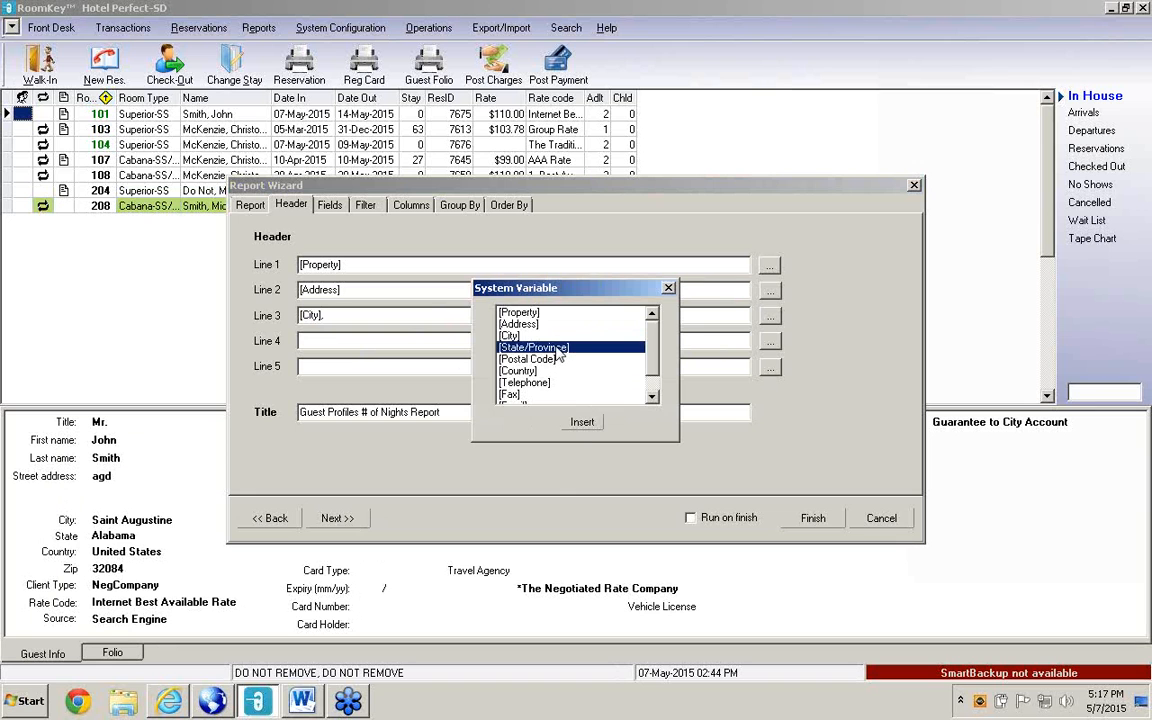
left_click(582, 421)
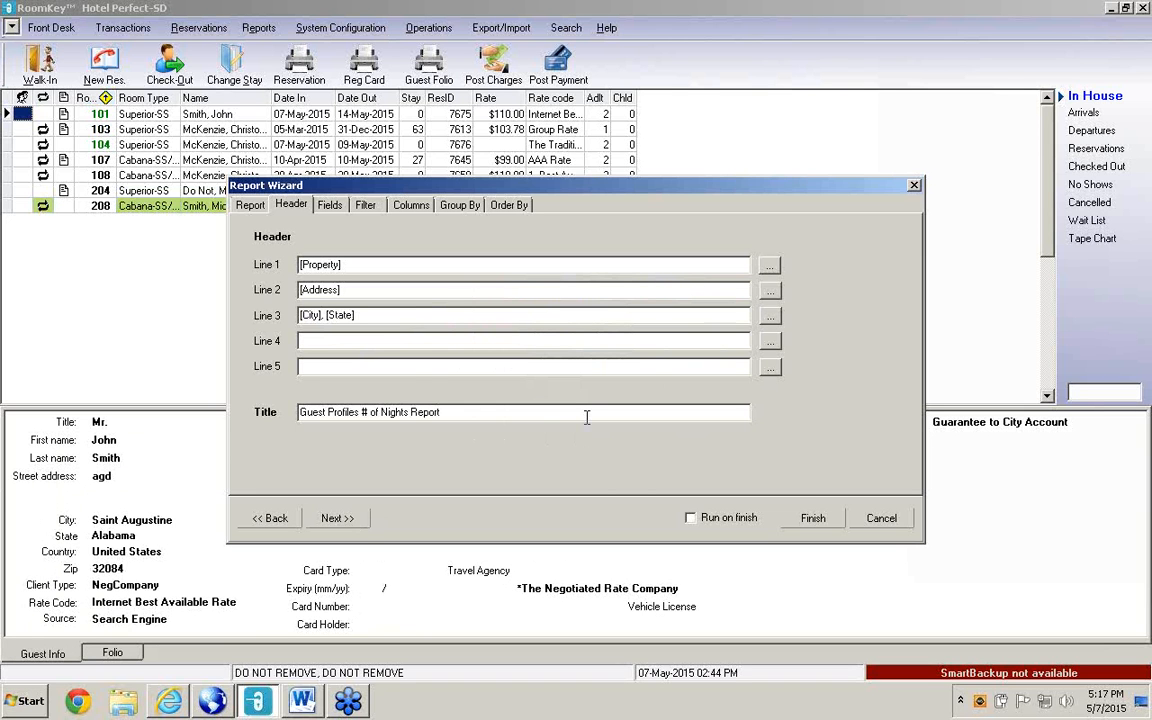
Review the available report fields in the Reservations group, from # of Adults through Wait List.
left_click(337, 518)
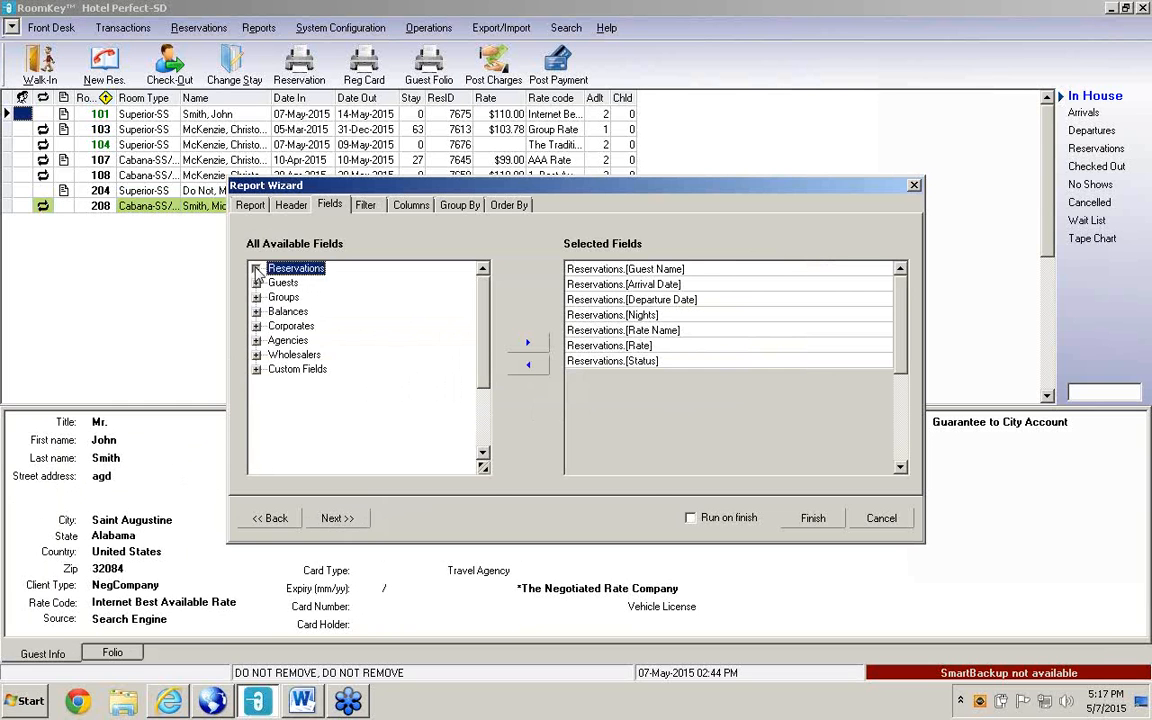
double_click(296, 269)
left_click(288, 283)
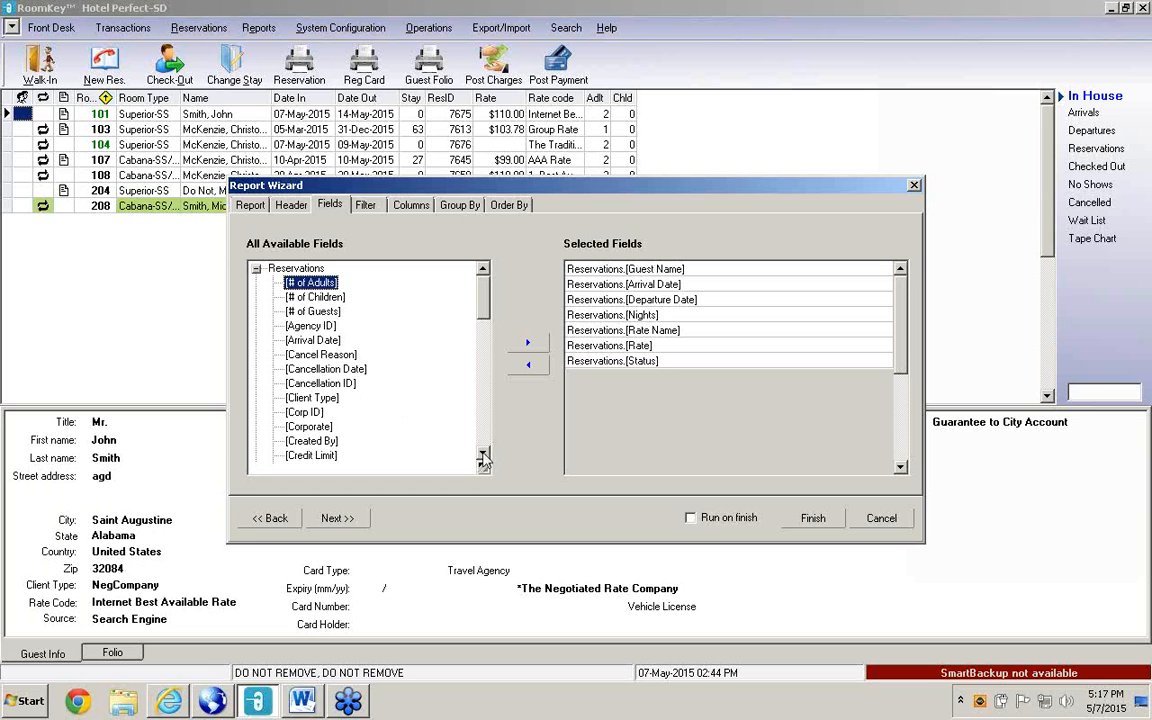
key("Down")
key("Down")
key("Down")
key("Down")
key("Down")
key("Down")
key("Down")
key("Down")
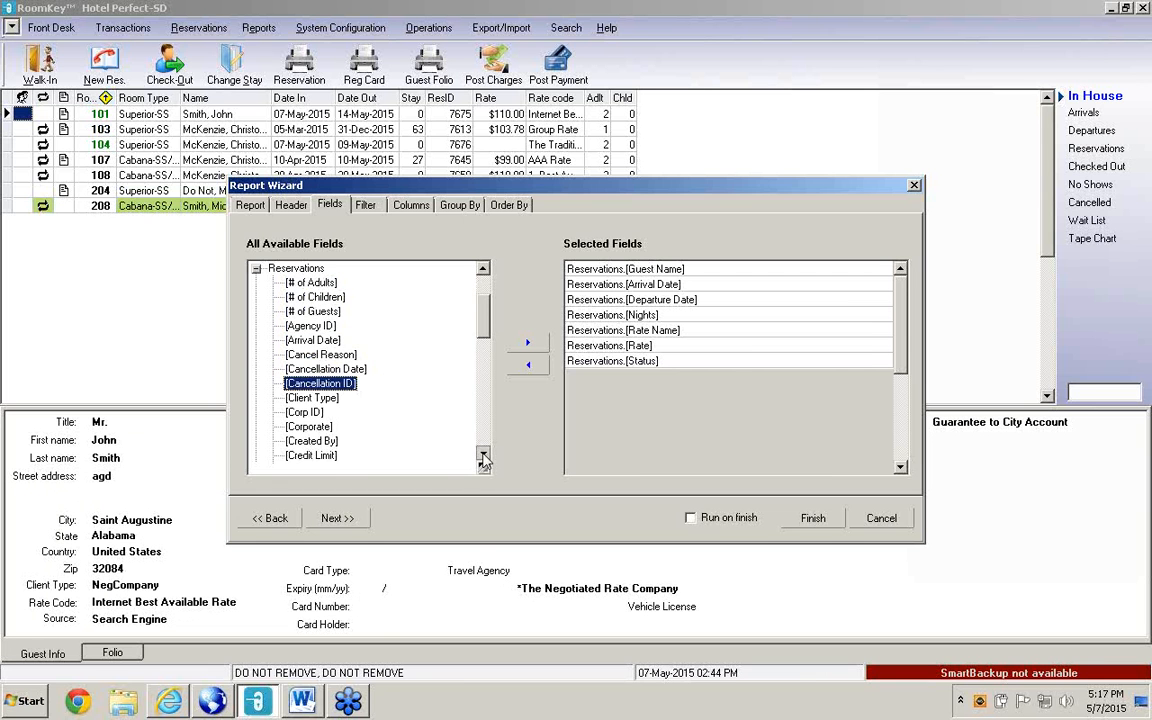
key("Down")
key("Down")
key("Down")
key("Down")
key("Down")
key("Down")
key("Down")
key("Down")
key("Down")
key("Down")
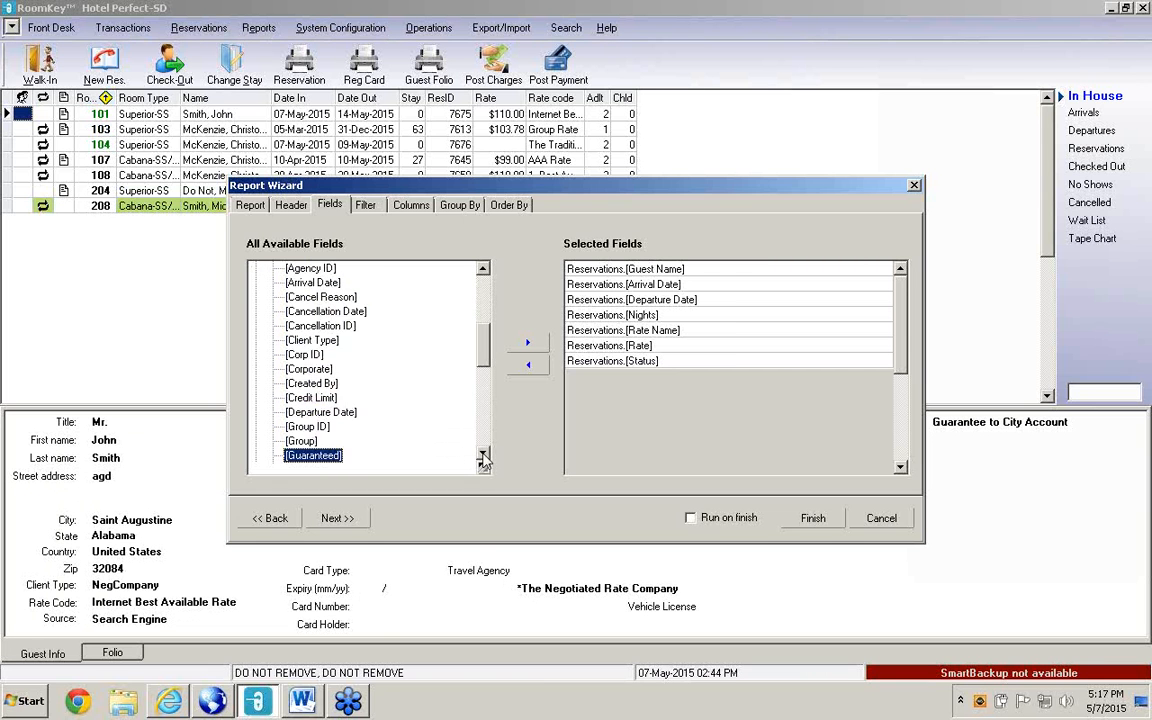
key("Down")
key("Down")
key("Down")
key("Down")
key("Down")
key("Down")
key("Down")
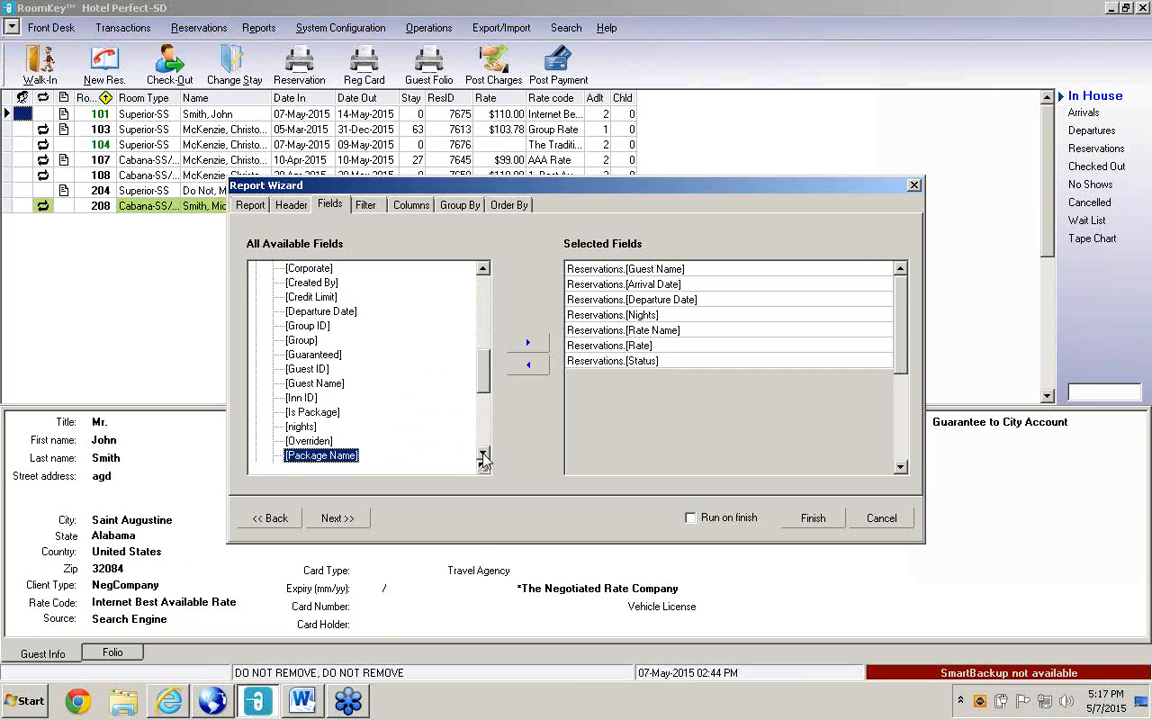
key("Down")
key("Down")
key("Down")
key("Down")
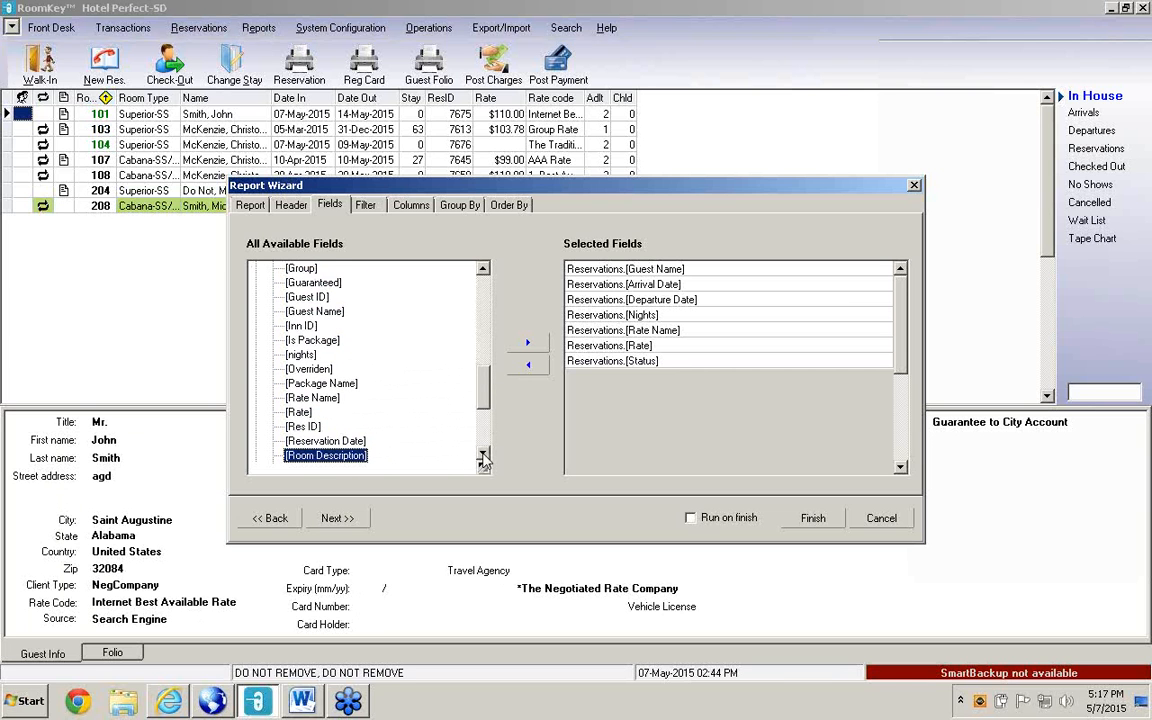
key("Down")
key("Down")
key("Down")
key("Down")
key("Down")
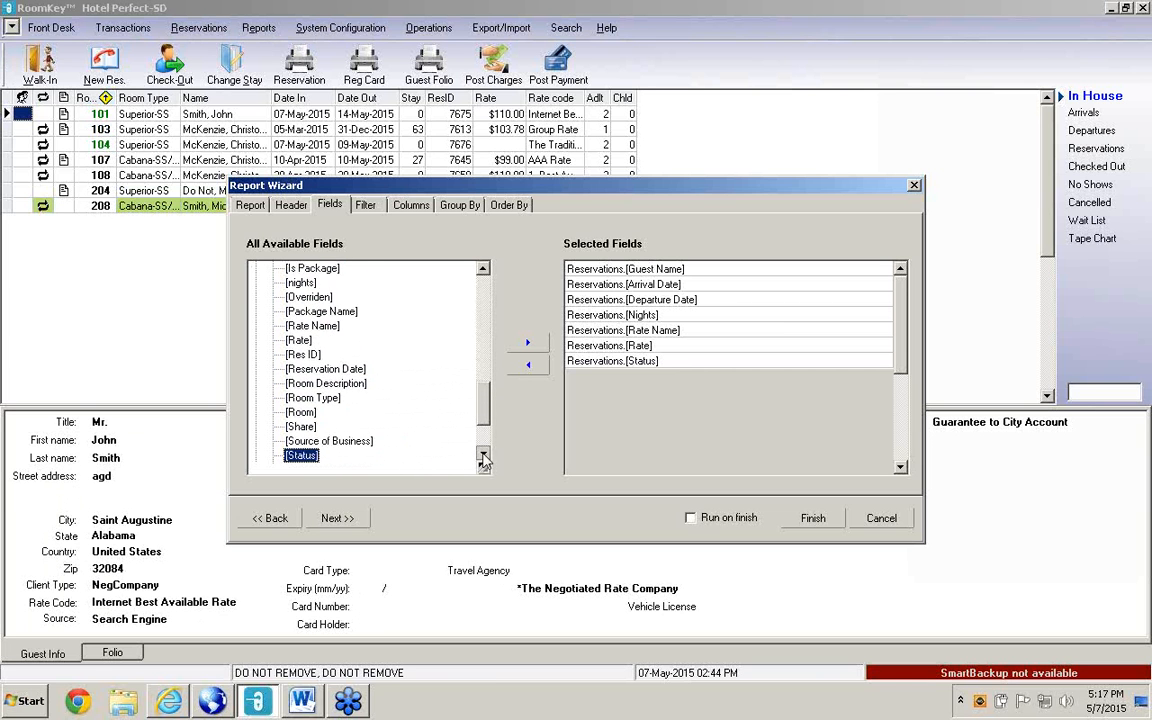
key("Down")
key("Down")
key("Down")
key("Down")
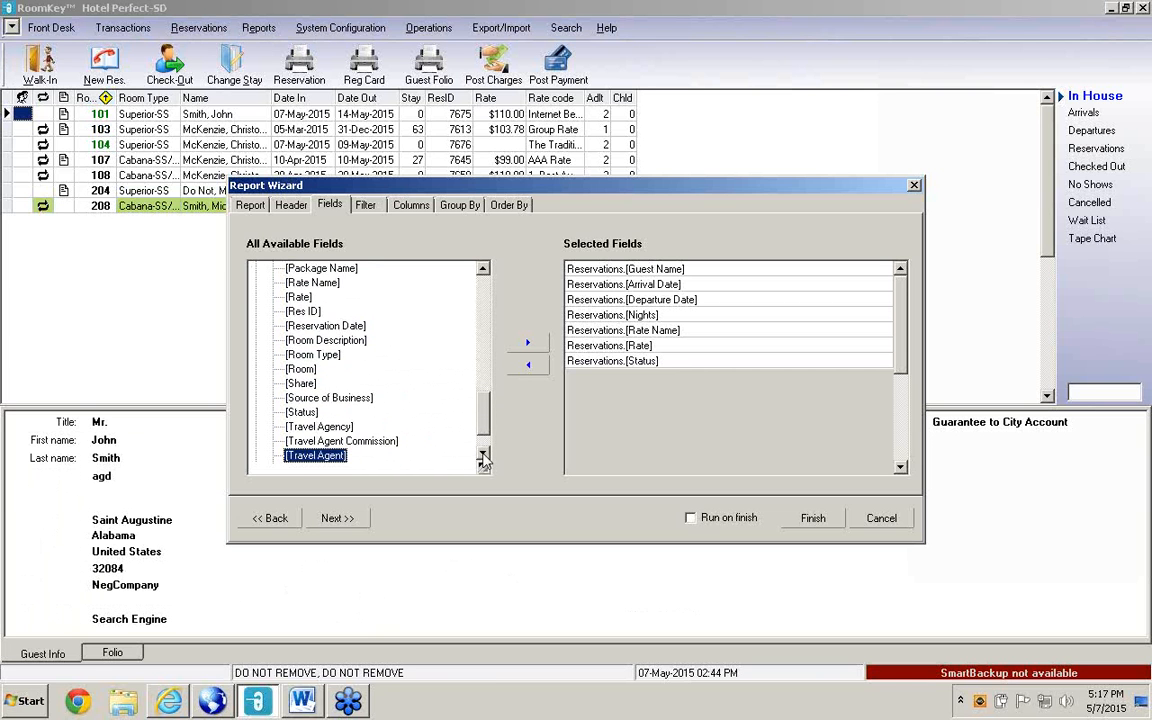
key("Down")
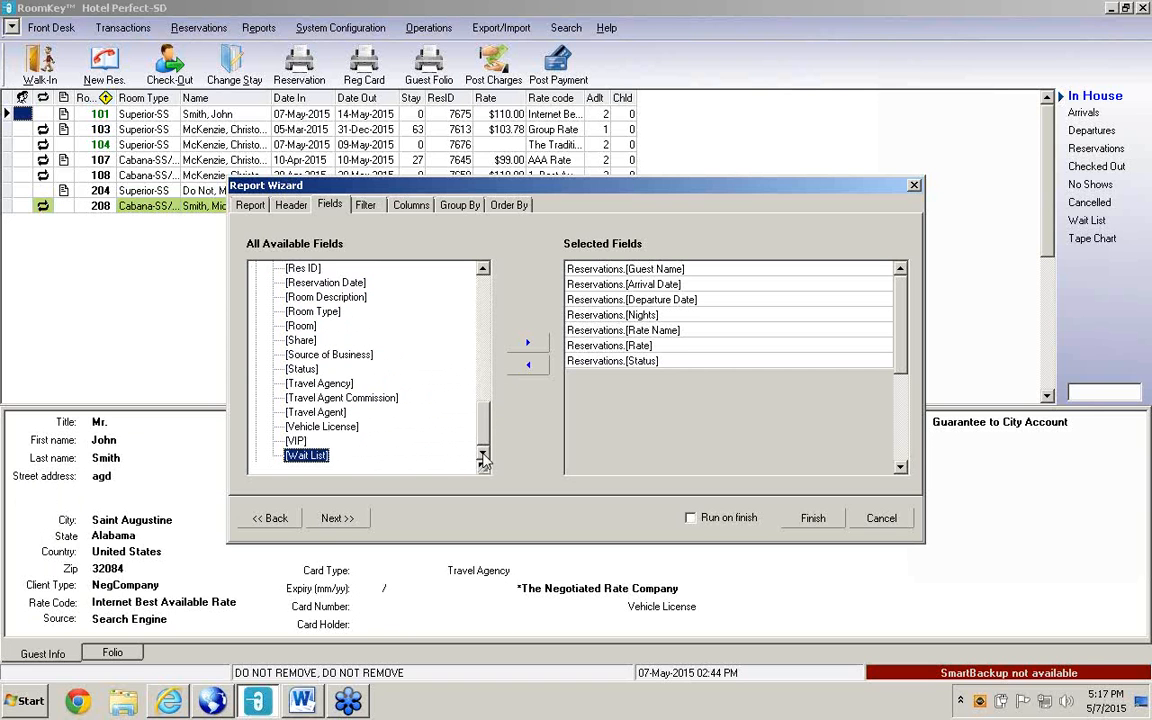
Review the available report fields in the Guests group, from Address through VIPDescription.
left_click_drag(483, 425, 484, 272)
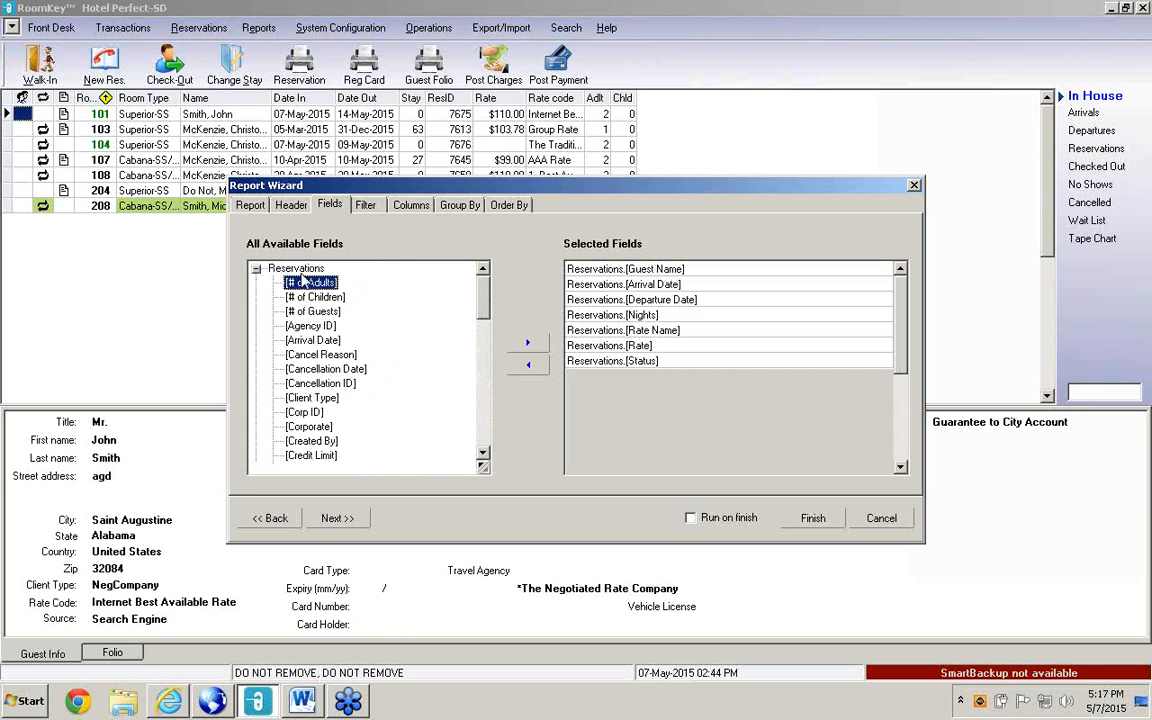
left_click(256, 269)
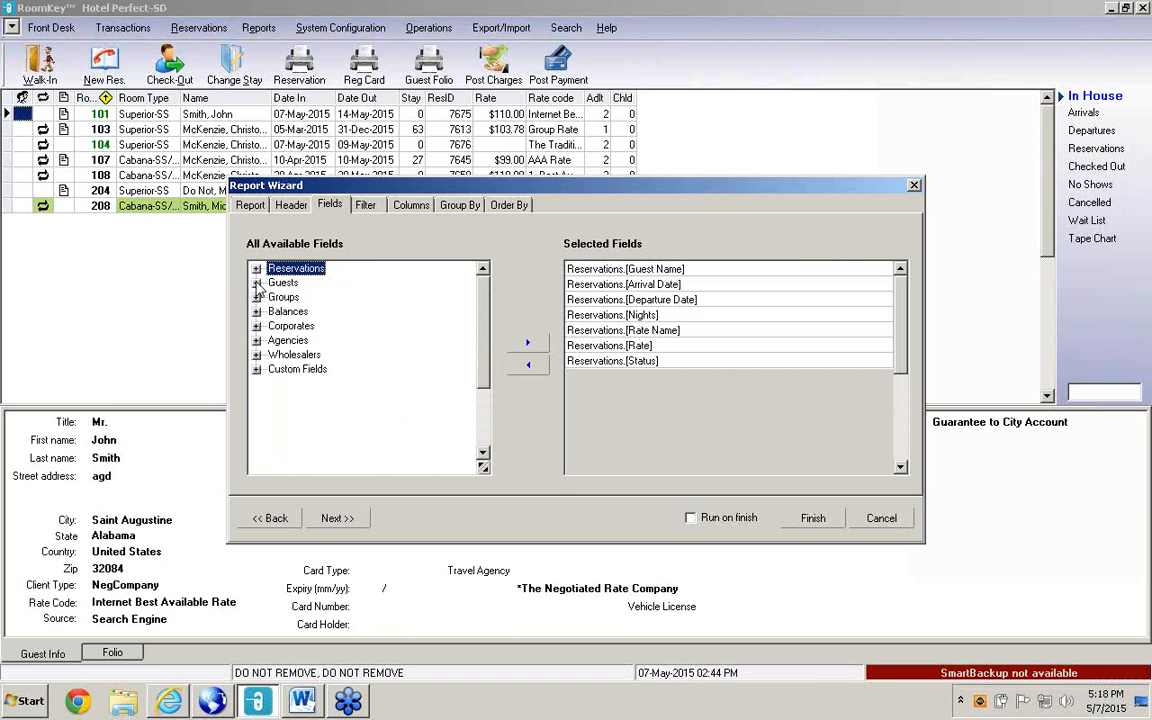
left_click(257, 284)
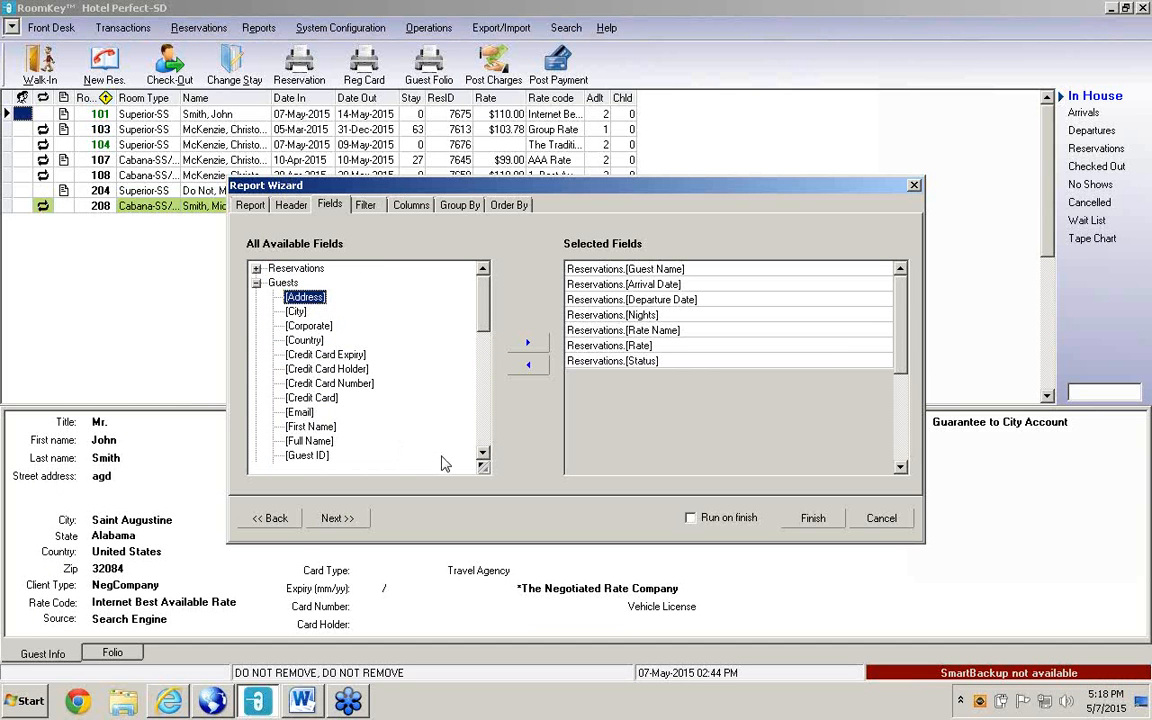
key("Down")
key("Down")
key("Down")
key("Down")
key("Down")
key("Down")
key("Down")
key("Down")
key("Down")
key("Down")
key("Down")
key("Down")
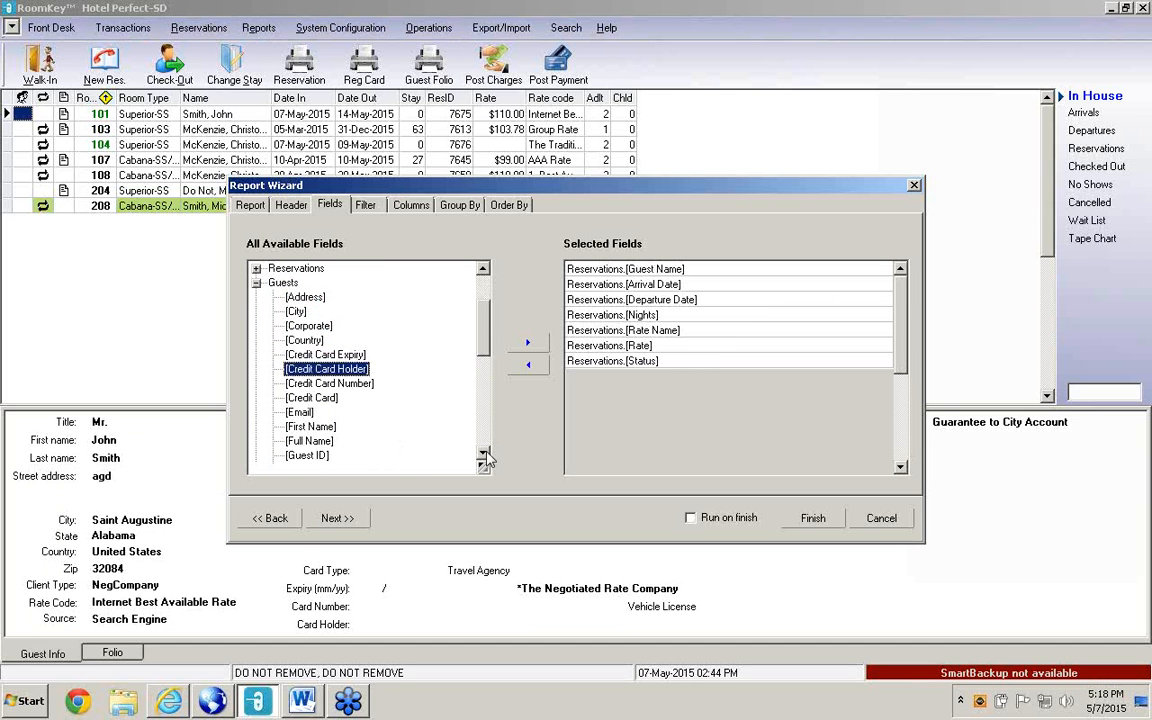
key("Down")
key("Down")
key("Down")
key("Down")
key("Down")
key("Down")
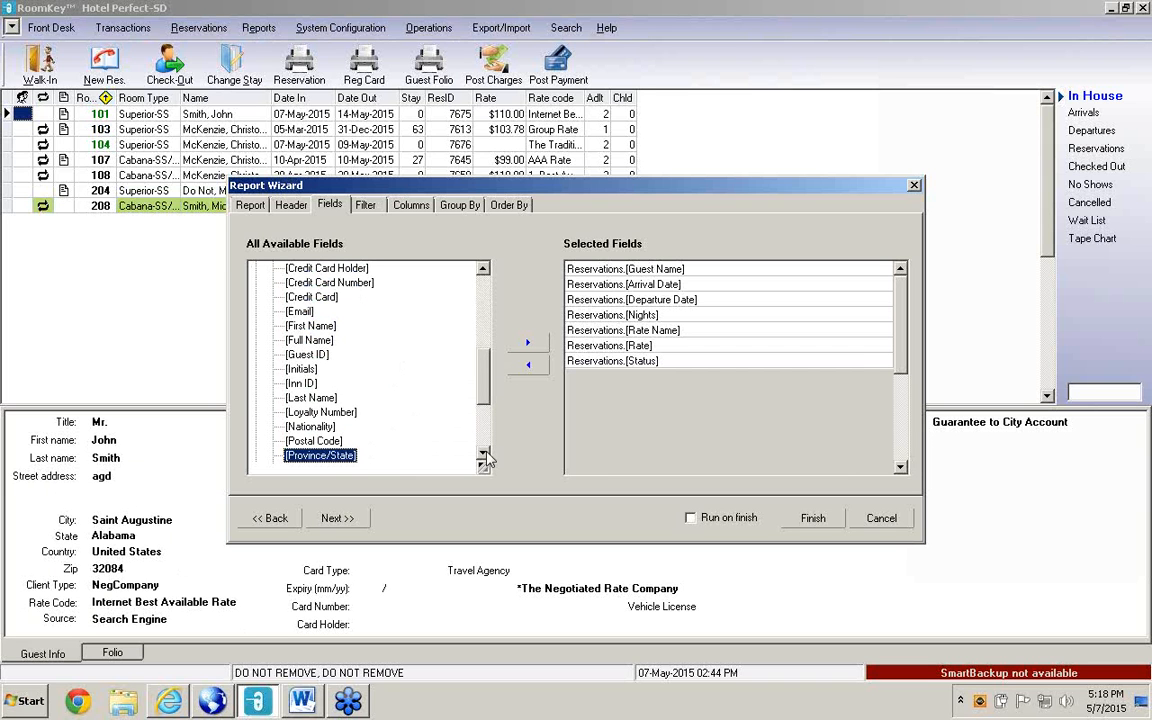
key("Down")
key("Down")
key("Down")
key("Down")
key("Down")
key("Down")
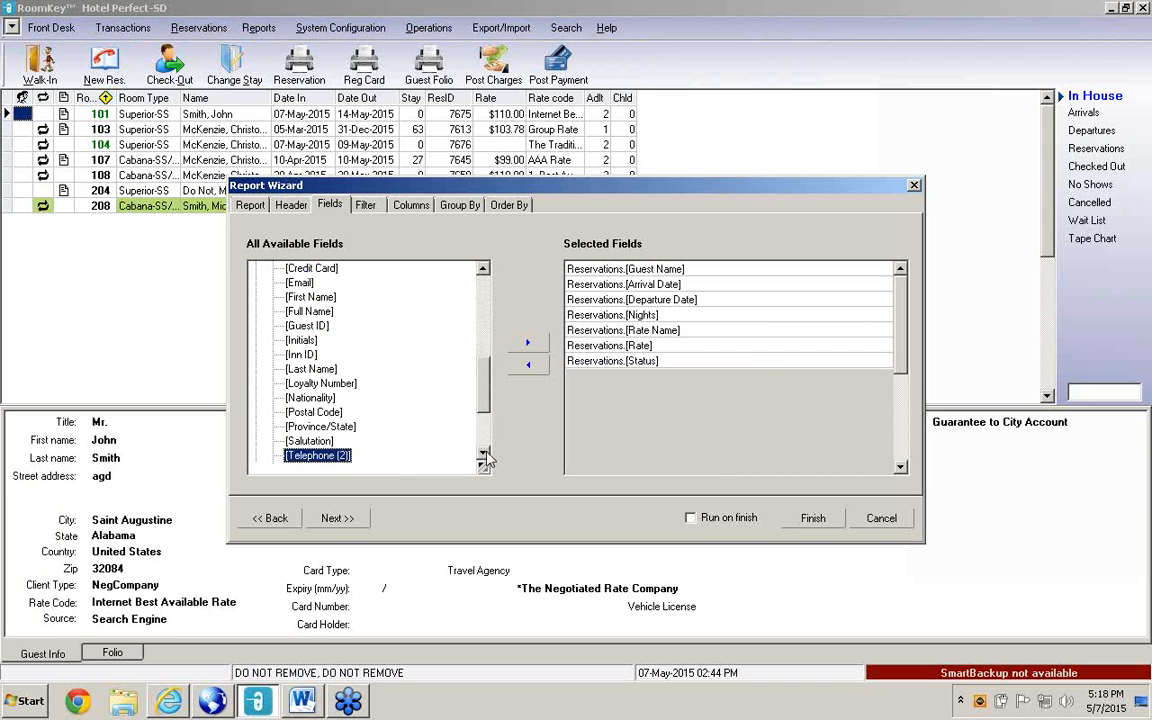
key("Down")
key("Down")
key("Down")
key("Down")
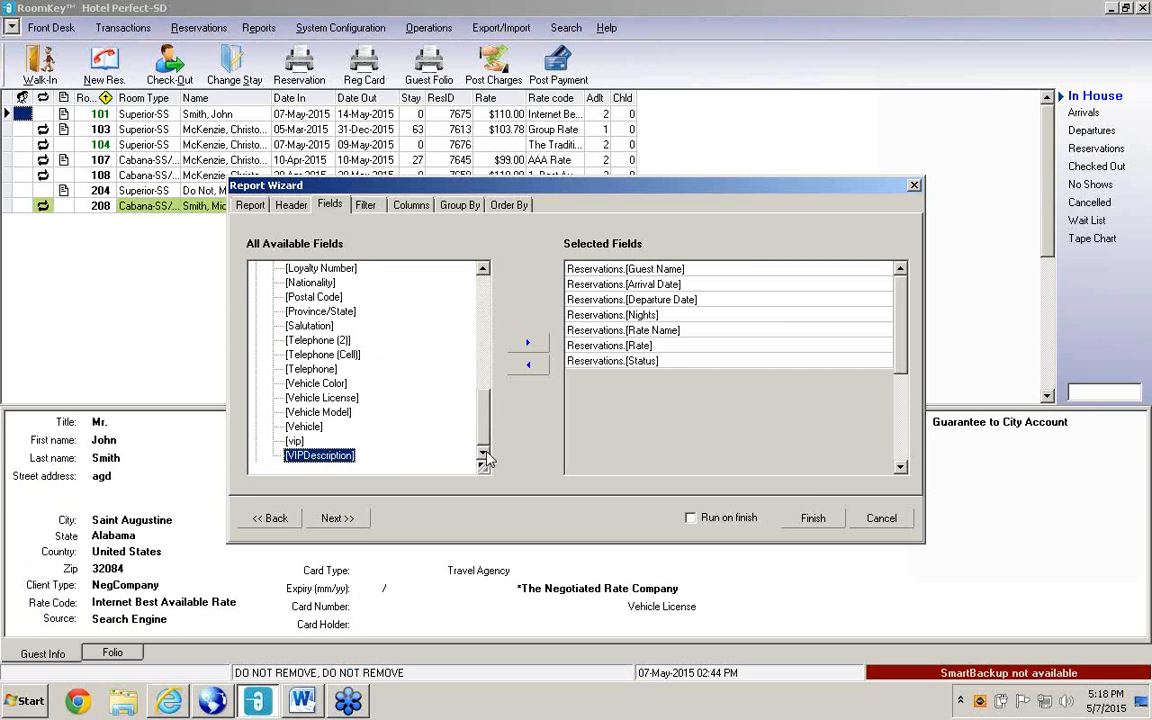
left_click_drag(484, 428, 484, 299)
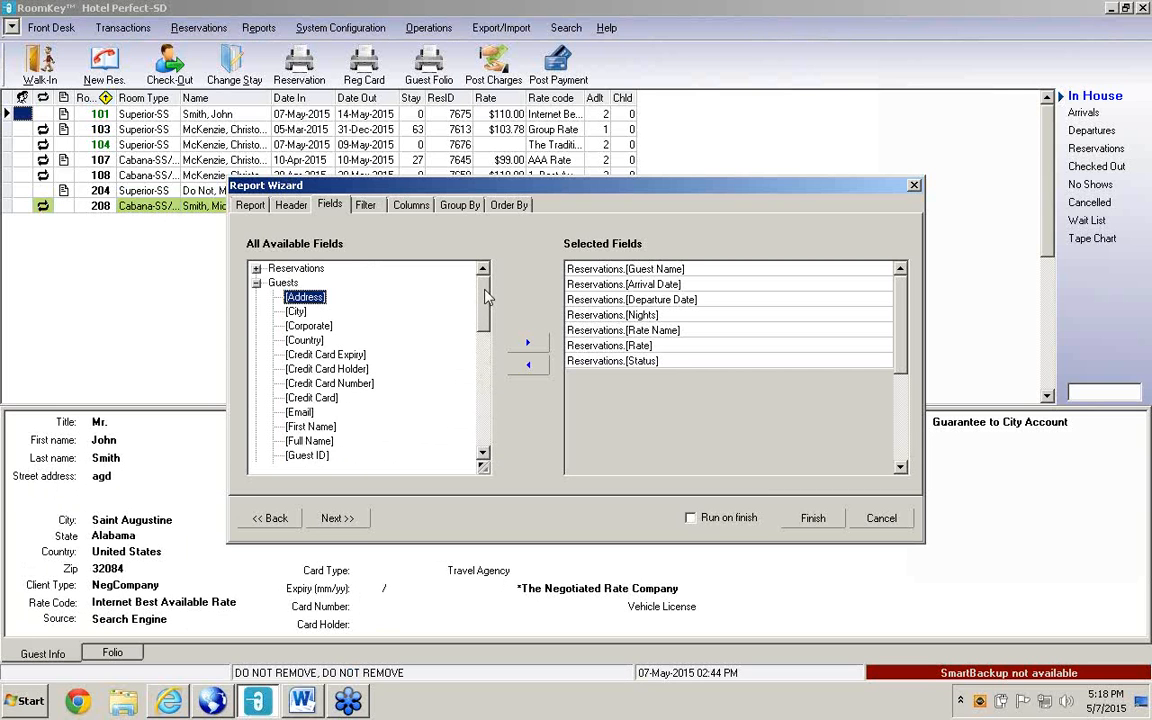
left_click(257, 284)
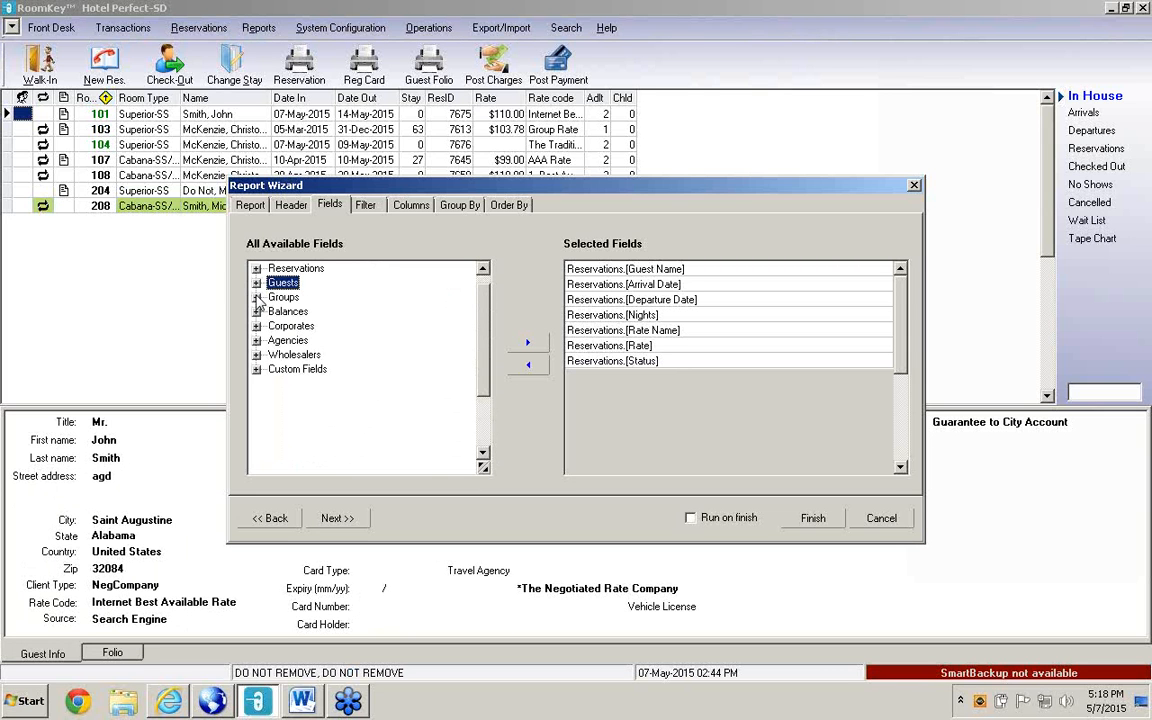
Review the available report fields in the Groups category, from Active through User Defined ID.
left_click(257, 297)
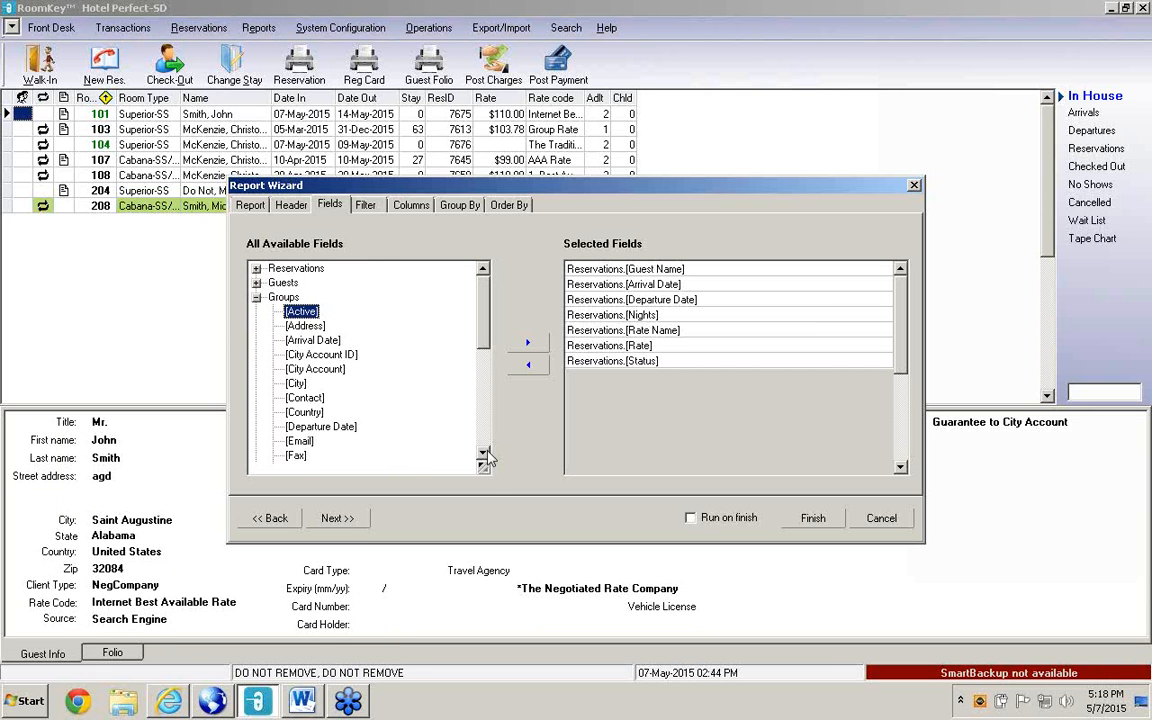
key("Down")
key("Down")
key("Down")
key("Down")
key("Down")
key("Down")
key("Down")
key("Down")
key("Down")
key("Down")
key("Down")
key("Down")
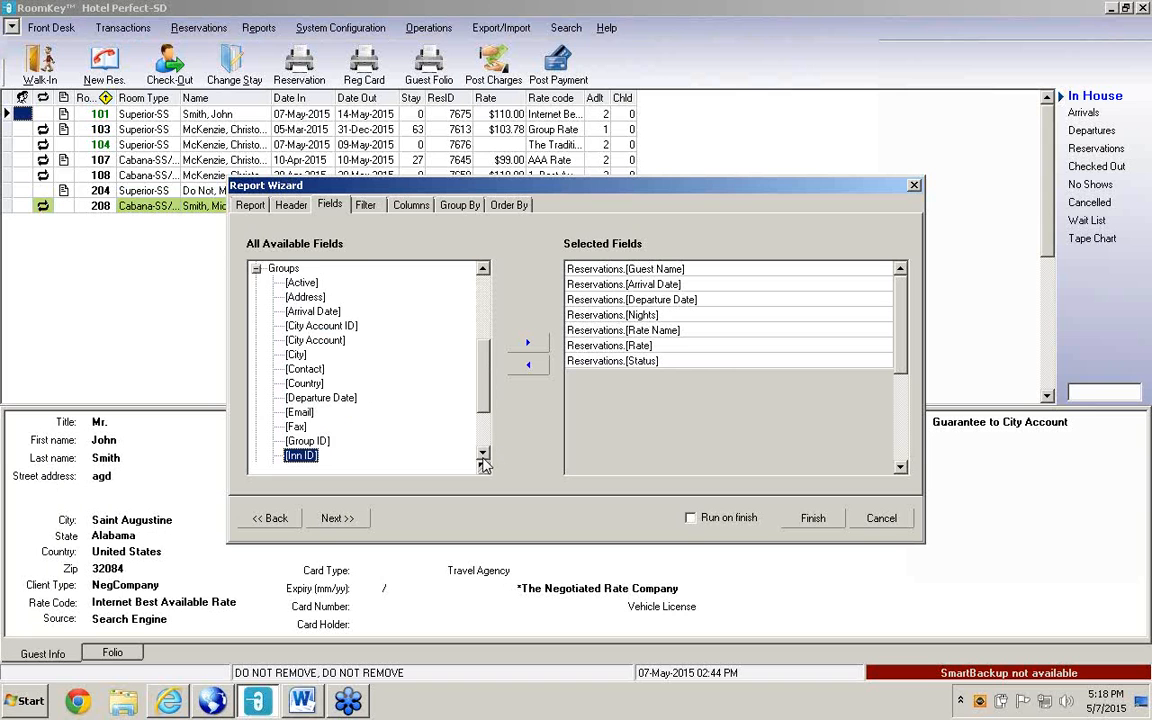
key("Down")
key("Down")
key("Down")
key("Down")
key("Down")
key("Down")
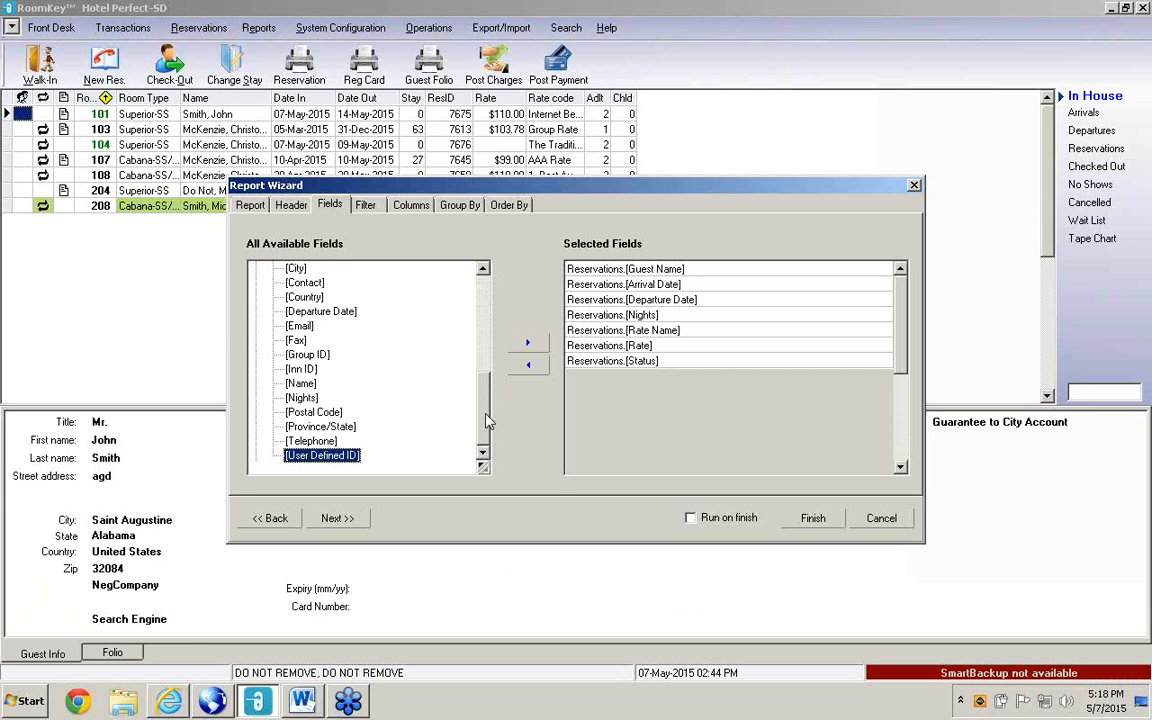
left_click_drag(487, 413, 488, 290)
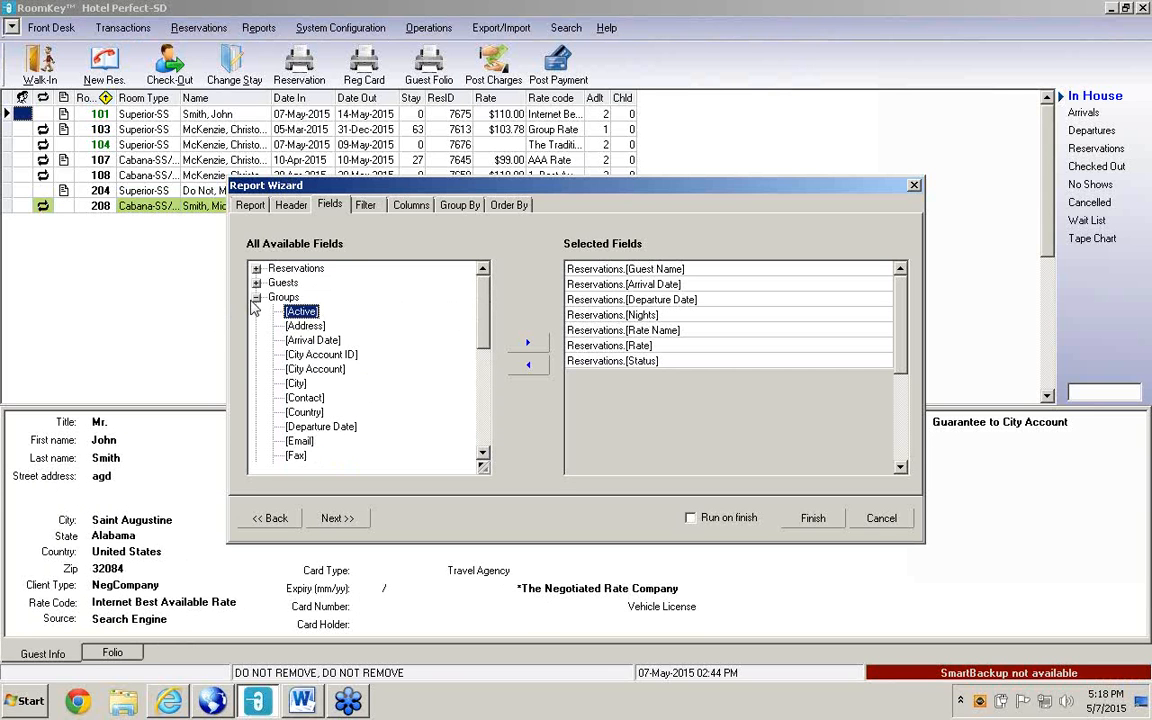
left_click(256, 297)
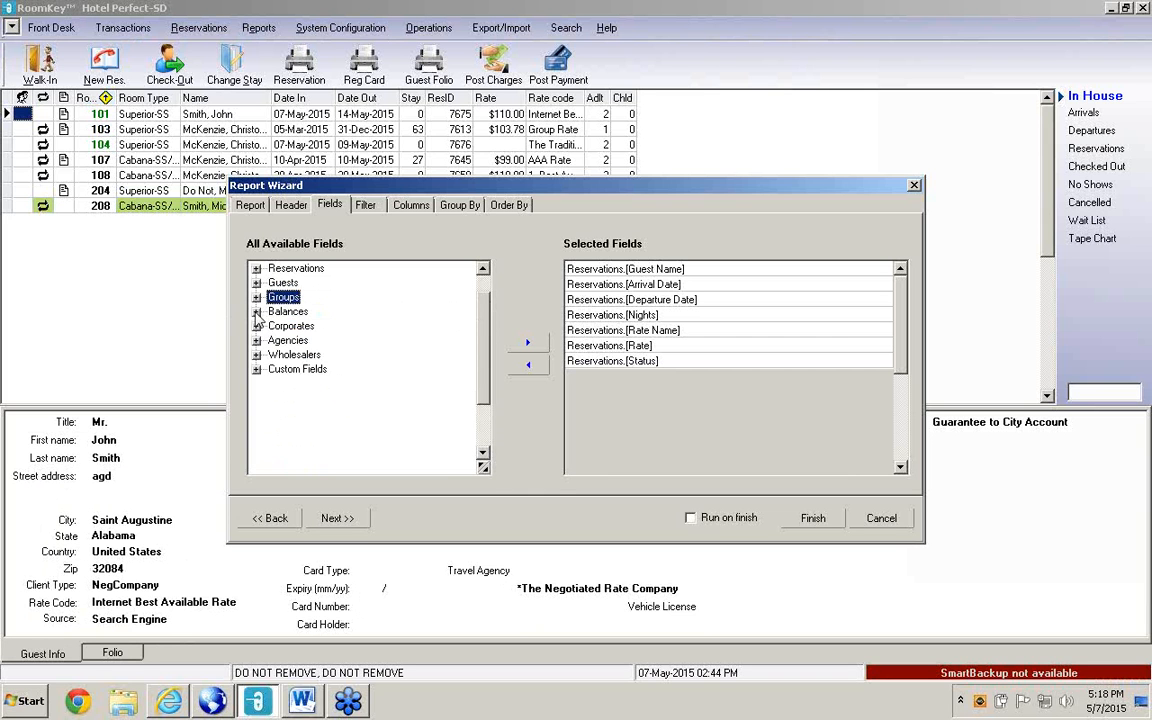
Review the available report fields in the Balances group, from # of Other Charges through Transfer.
left_click(256, 312)
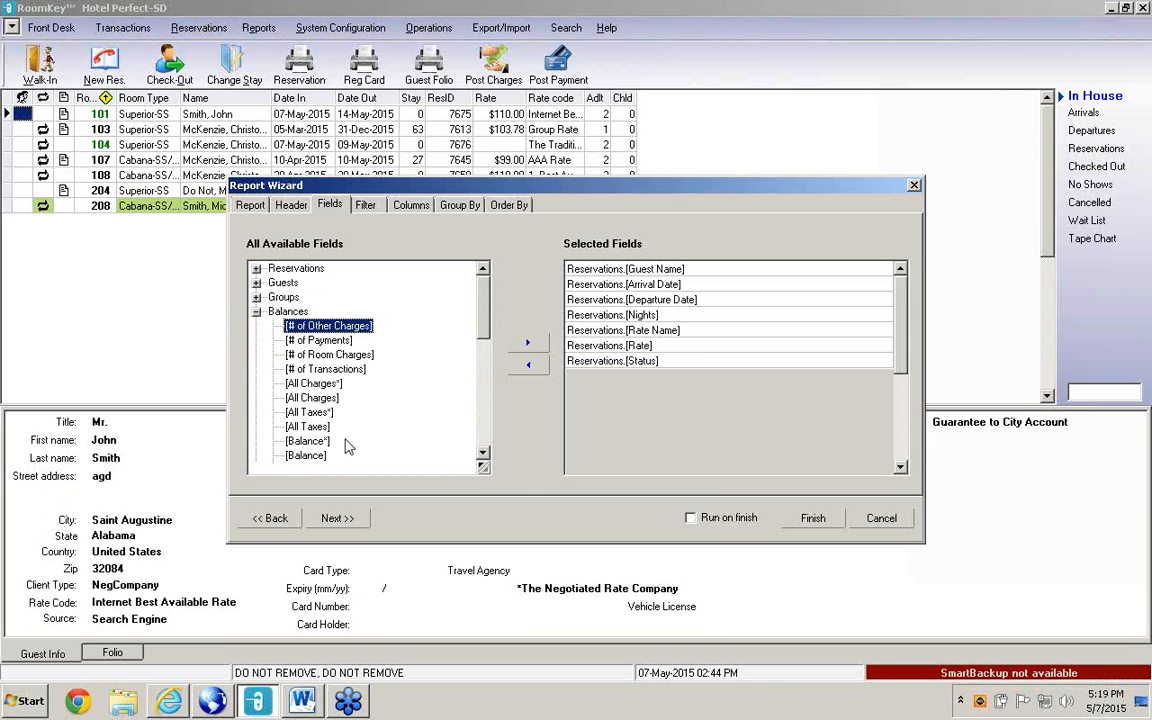
key("Down")
key("Down")
key("Down")
key("Down")
key("Down")
key("Down")
key("Down")
key("Down")
key("Down")
key("Down")
key("Down")
key("Down")
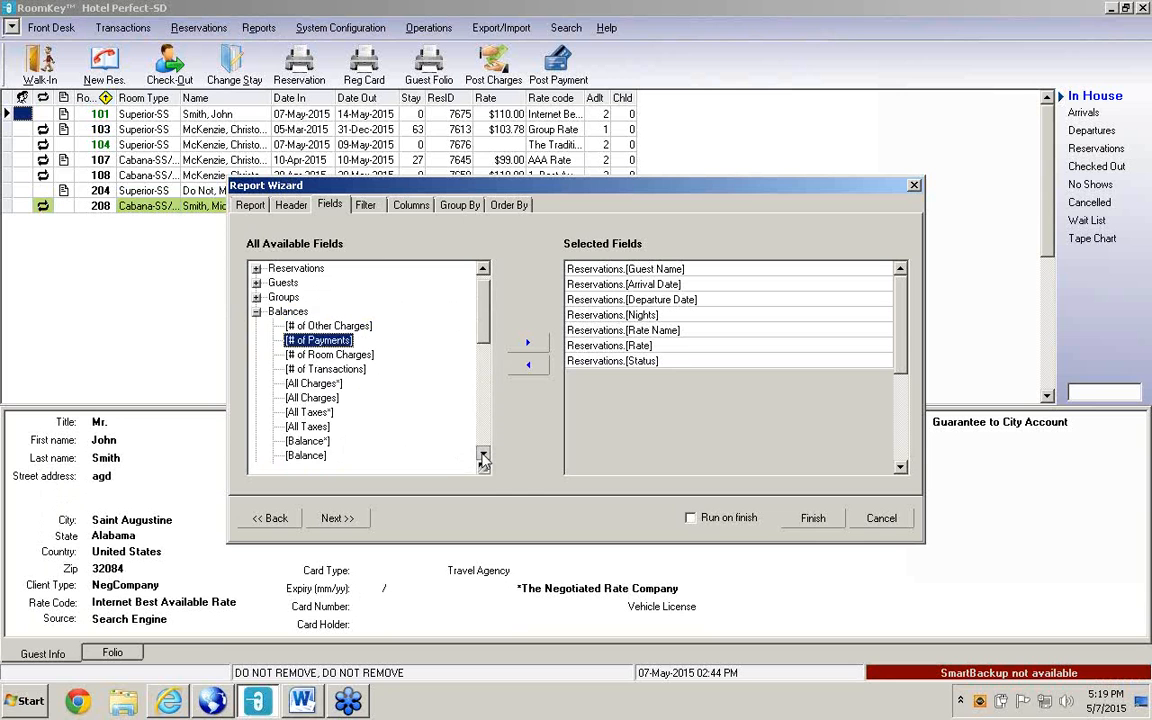
key("Down")
key("Down")
key("Down")
key("Down")
key("Down")
key("Down")
key("Down")
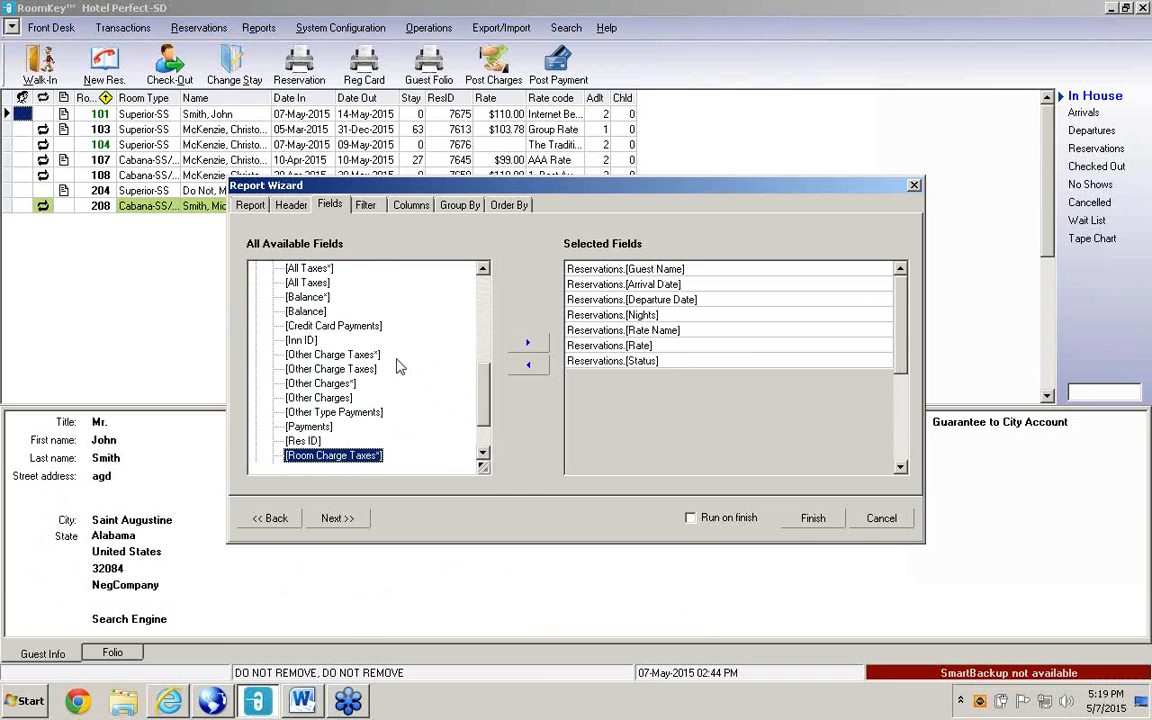
key("Down")
key("Down")
key("Down")
key("Down")
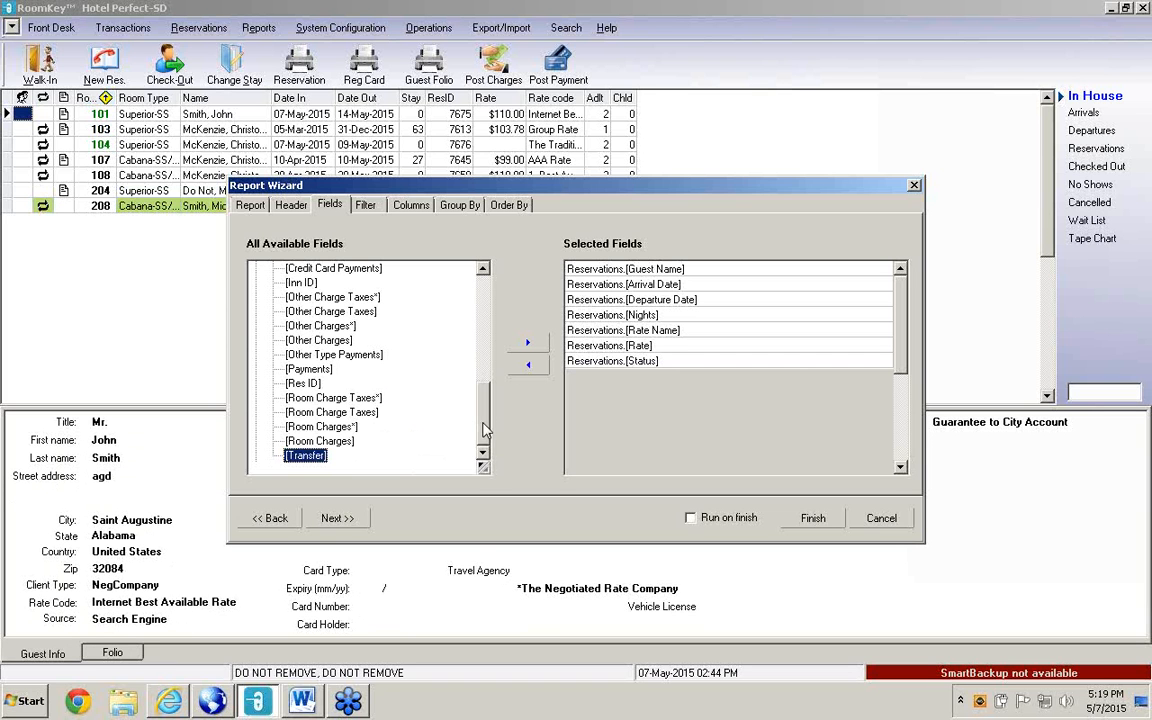
left_click_drag(484, 419, 485, 314)
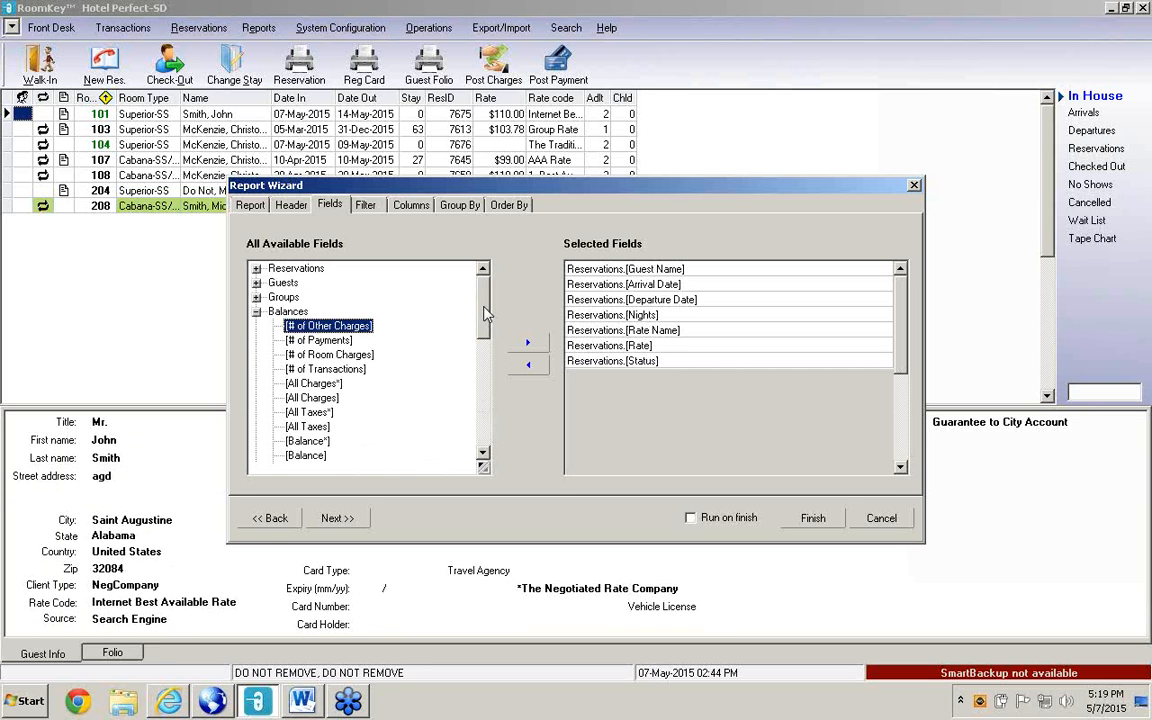
left_click(257, 312)
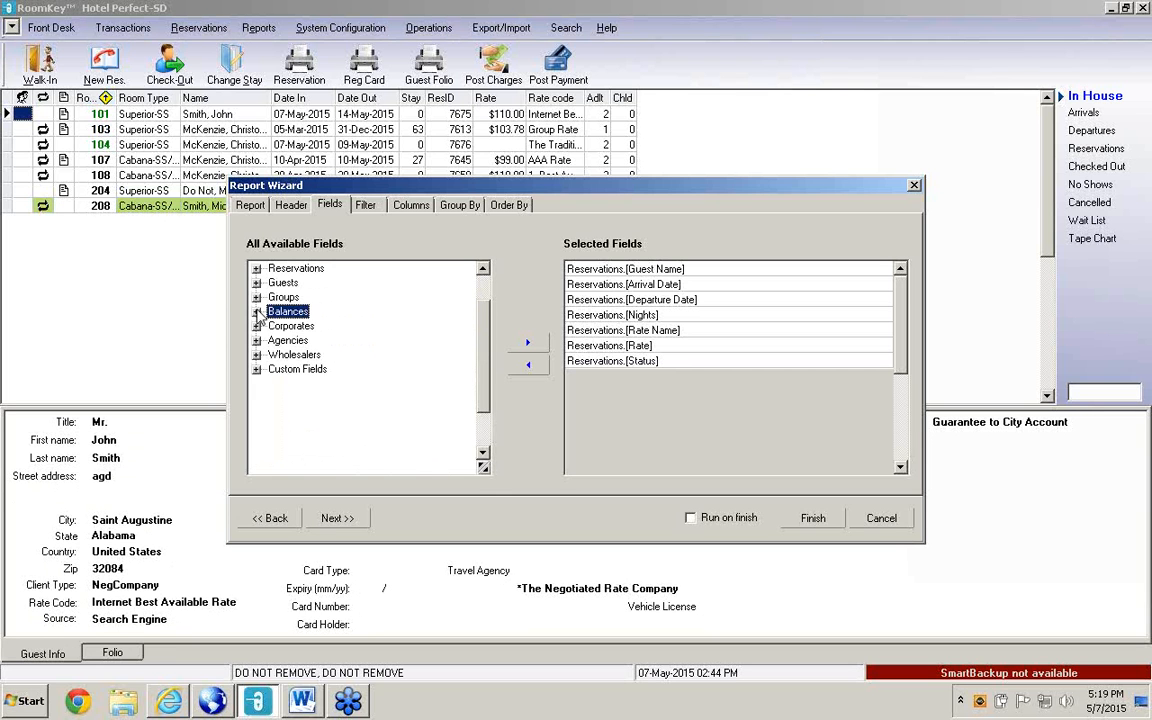
Review the available report fields in the Corporates group, from Address through Telephone.
left_click(257, 326)
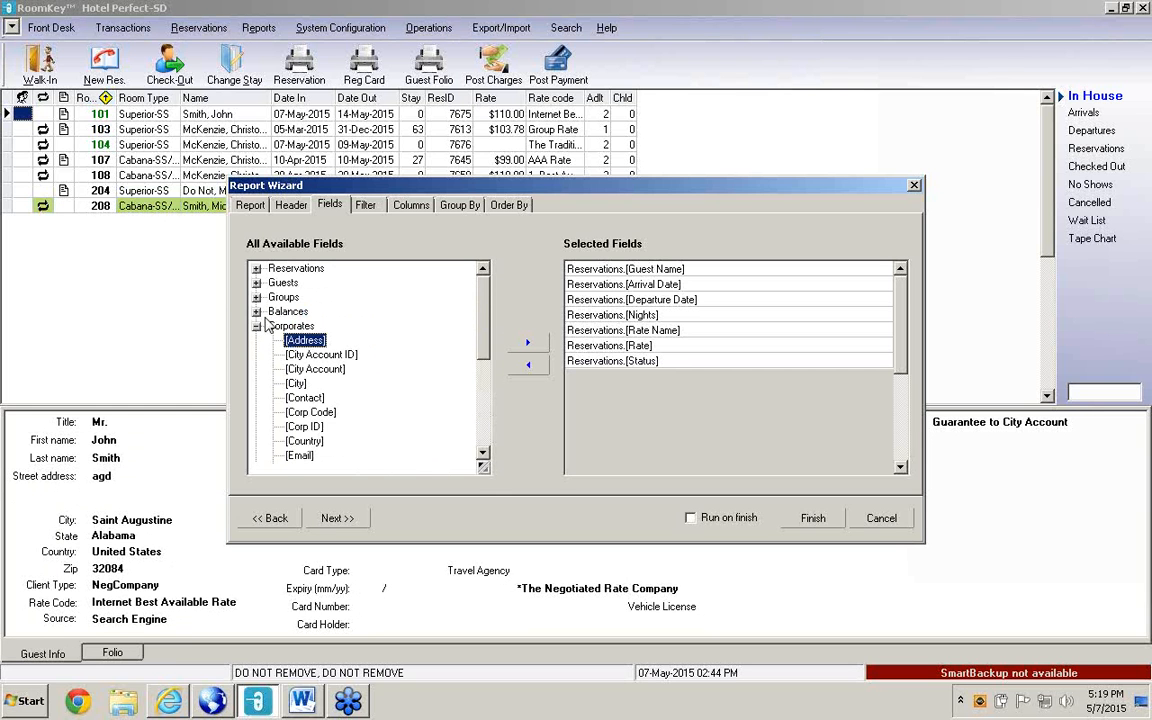
left_click(483, 453)
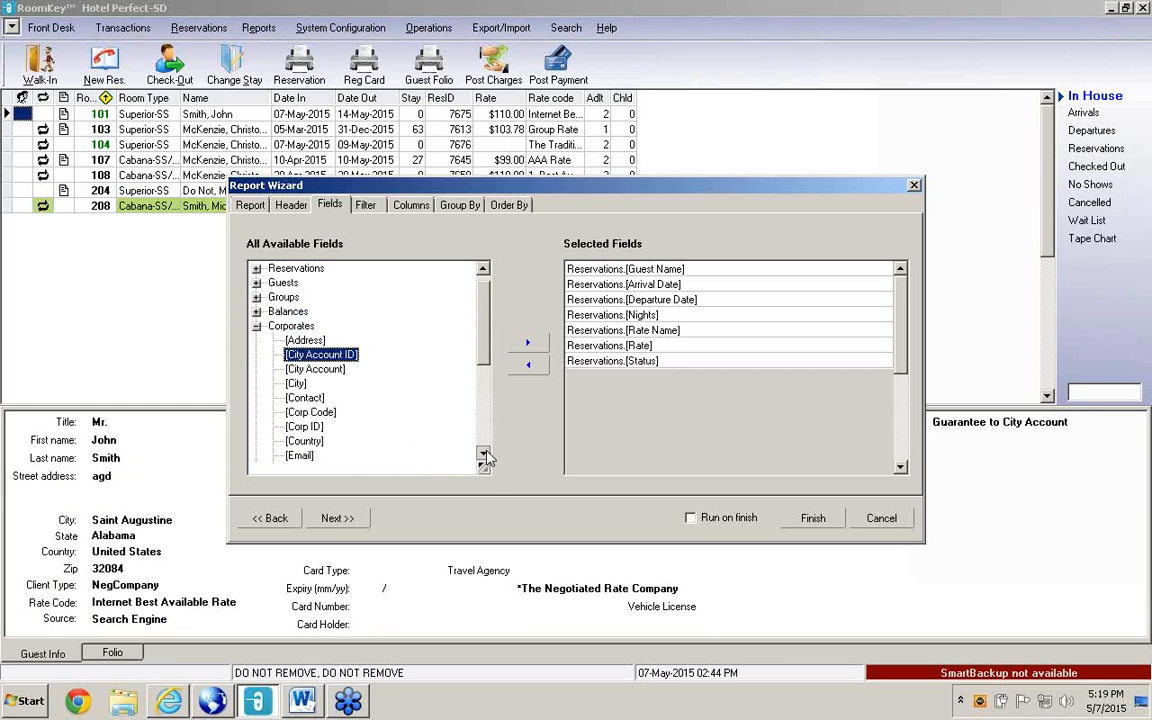
left_click(483, 453)
key("Down")
key("Down")
key("Down")
key("Down")
key("Down")
key("Down")
key("Down")
key("Down")
key("Down")
key("Down")
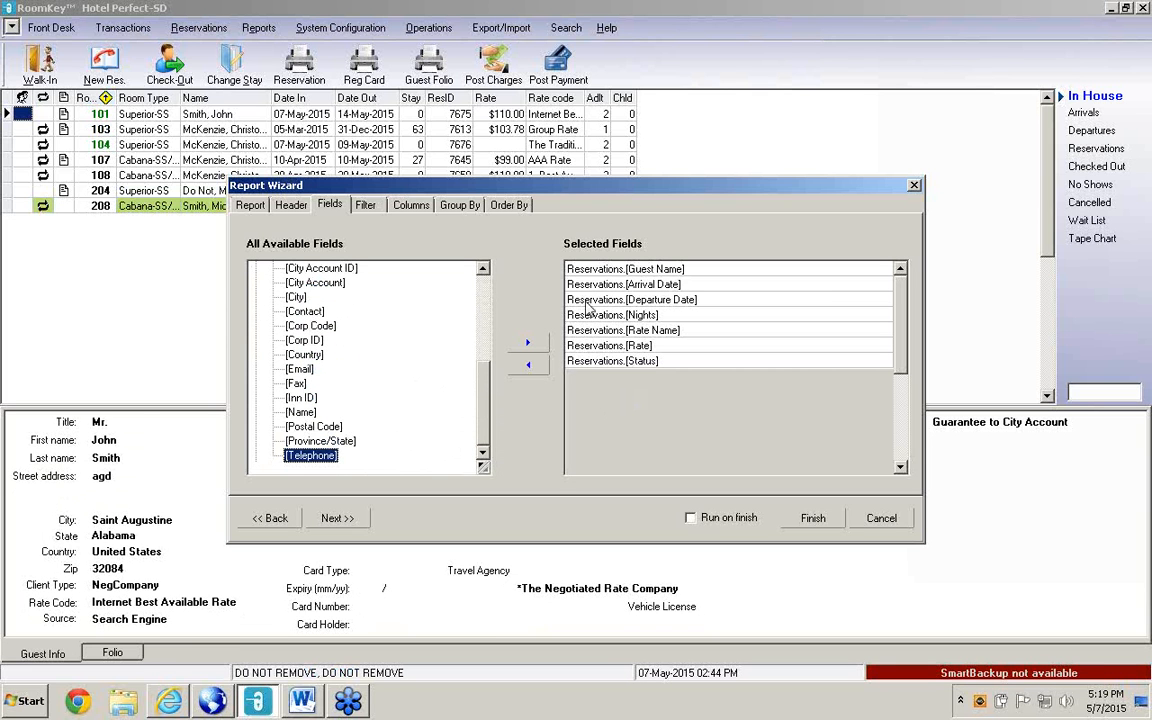
key("Up")
key("Up")
key("Up")
key("Up")
key("Up")
key("Up")
key("Up")
key("Up")
key("Up")
key("Up")
key("Up")
key("Up")
key("Up")
key("Up")
scroll(436, 266, "up", 2)
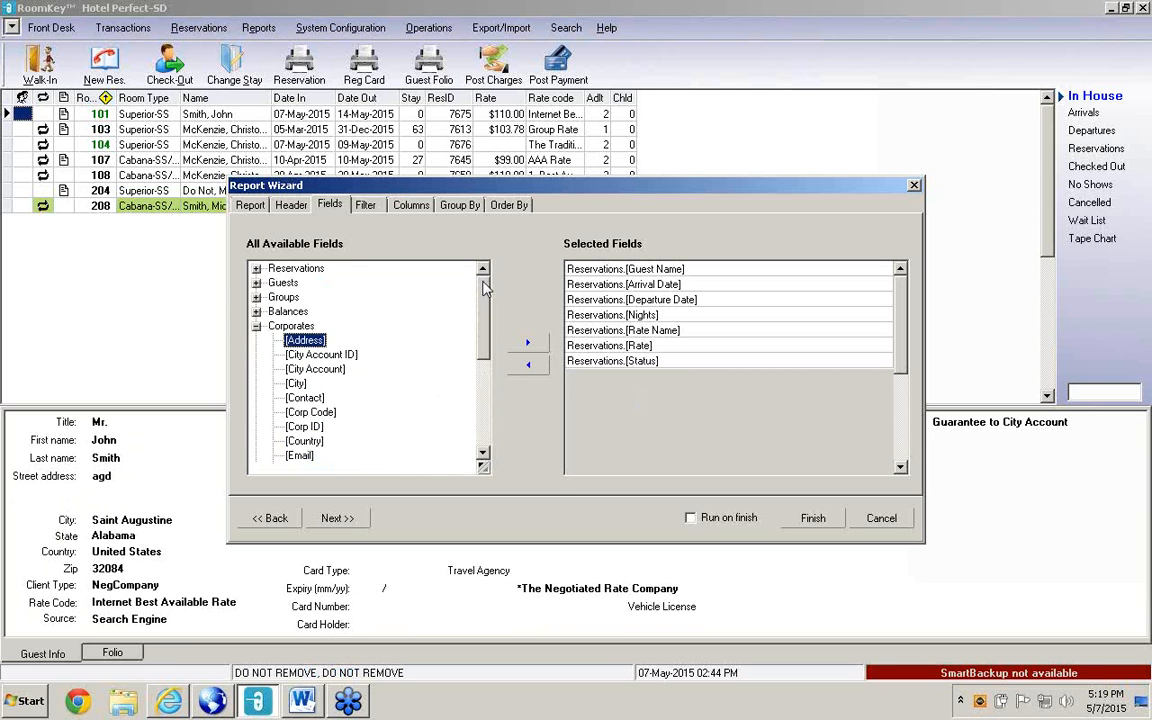
left_click(257, 326)
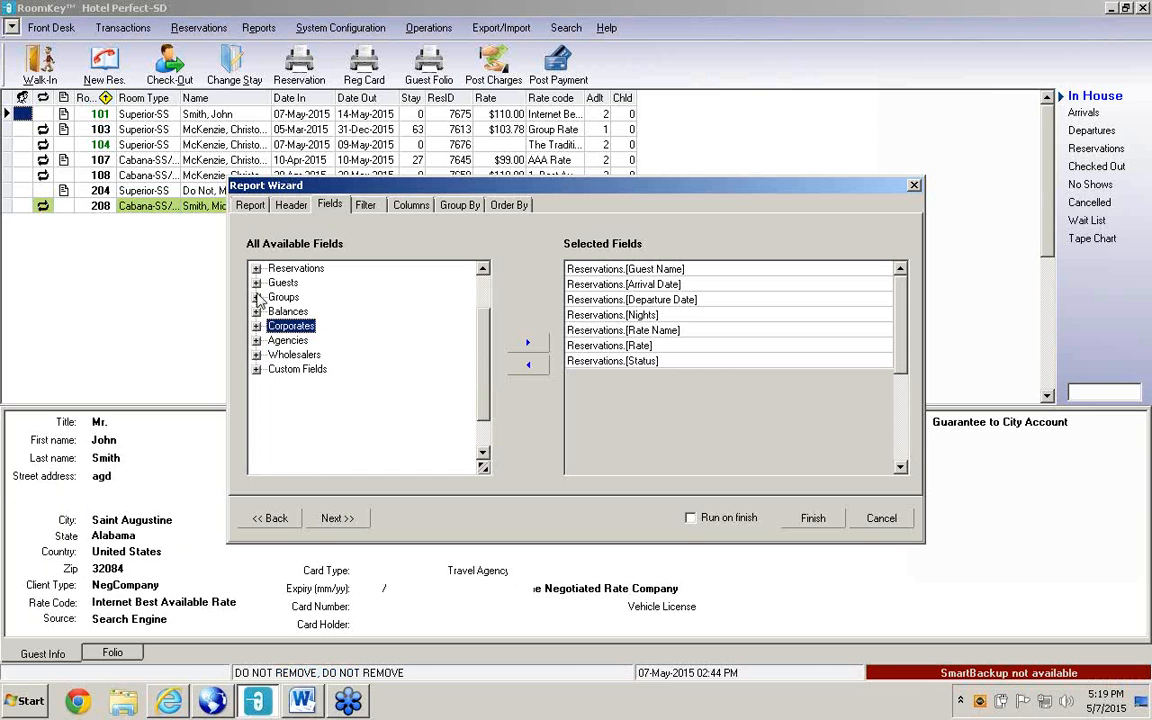
Add the Active field from the Groups category to the report's selected fields.
left_click(257, 297)
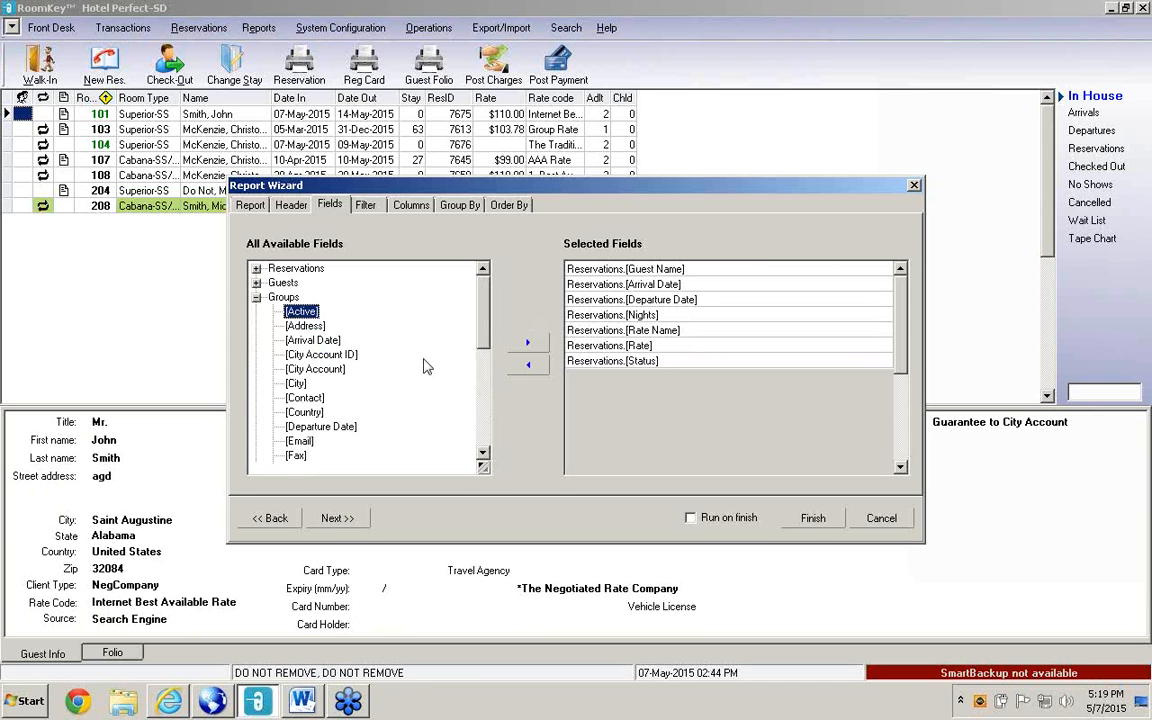
left_click(528, 344)
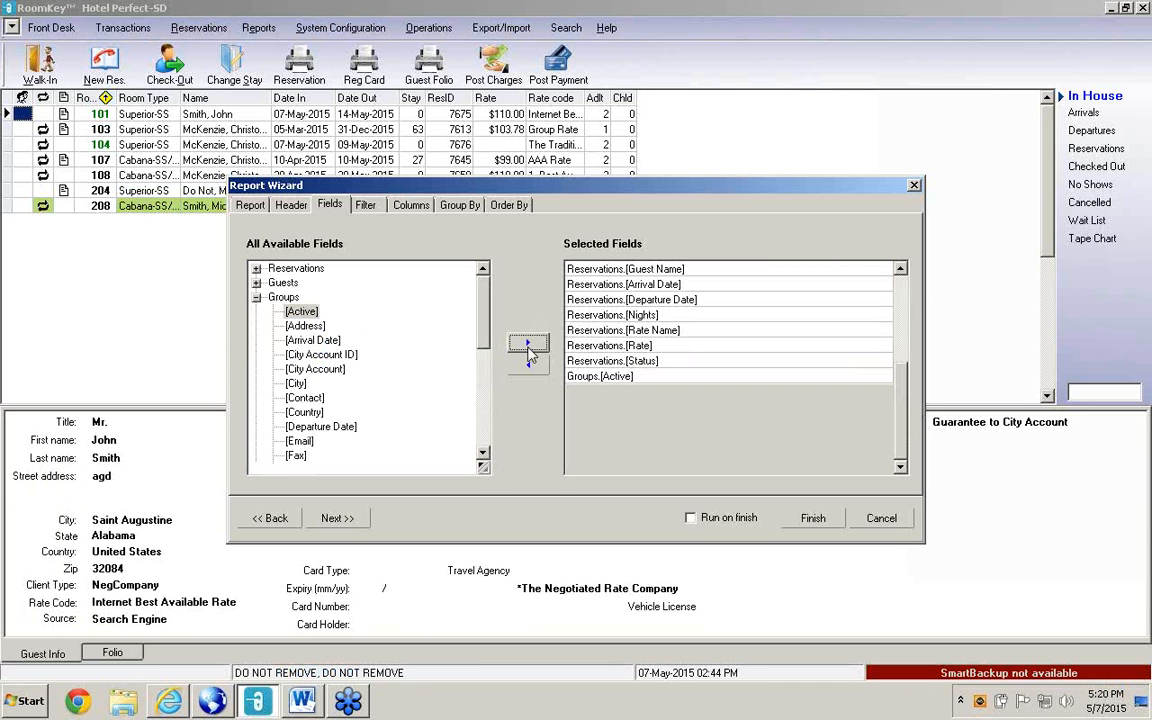
Try to remove the Groups Active field from the selected fields, declining the removal when asked to confirm.
left_click(592, 379)
left_click(528, 365)
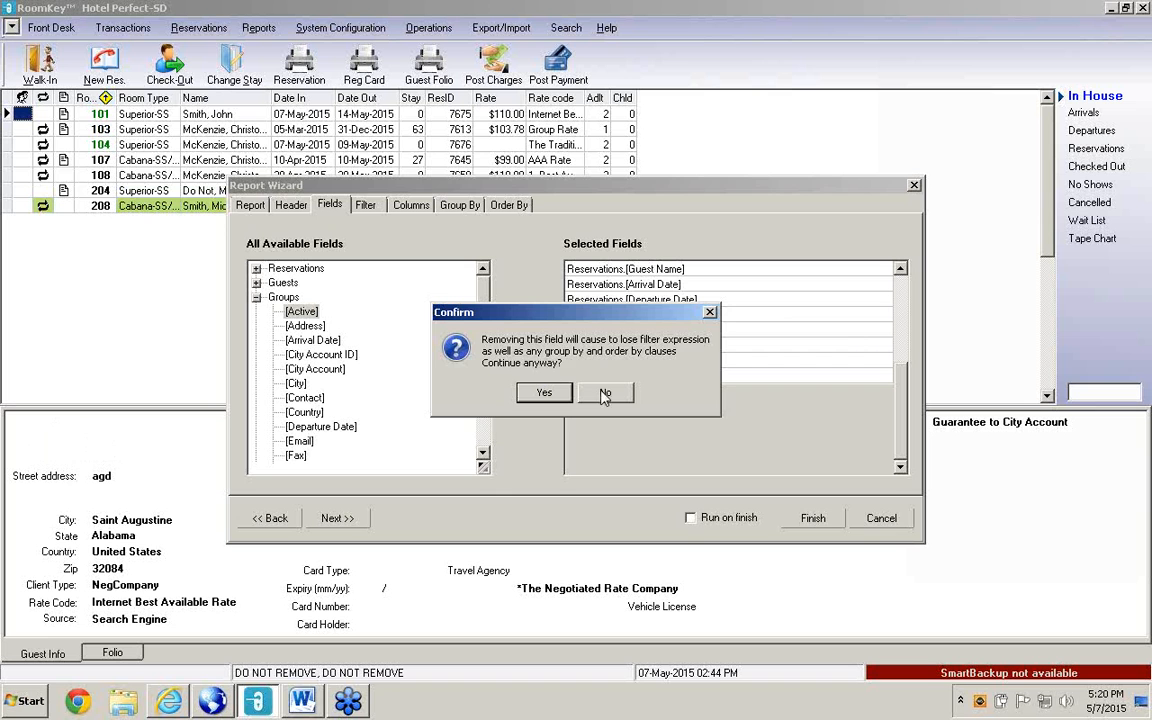
left_click(605, 392)
left_click(528, 365)
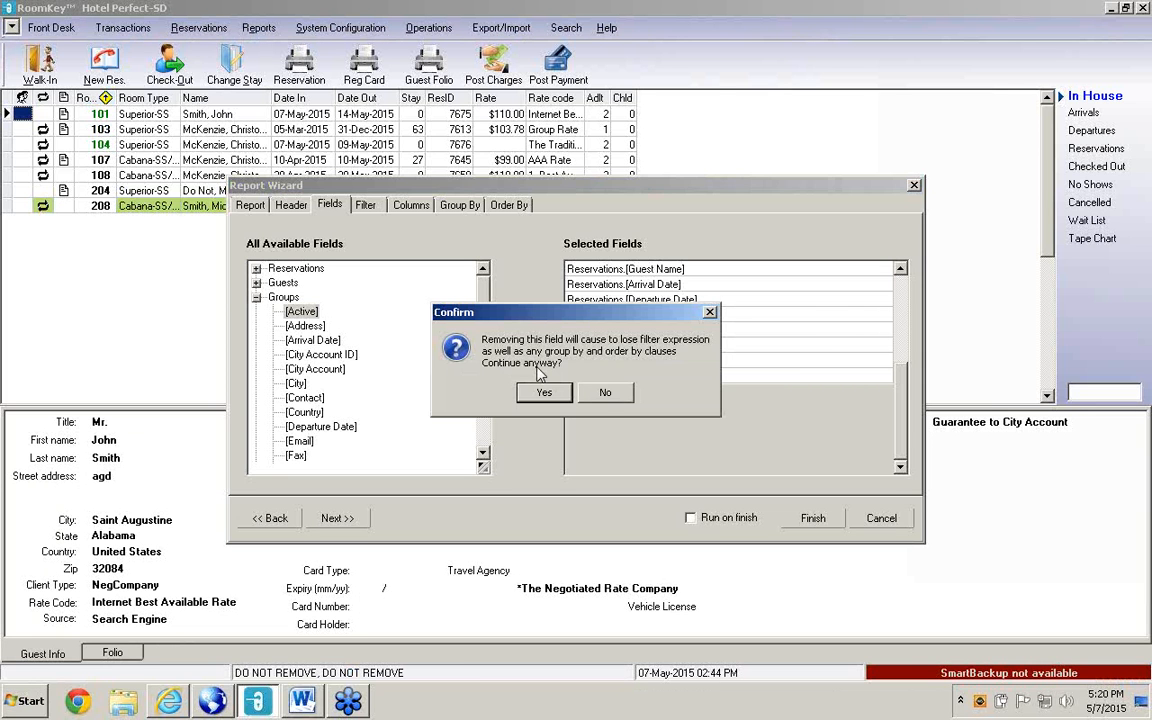
left_click(605, 392)
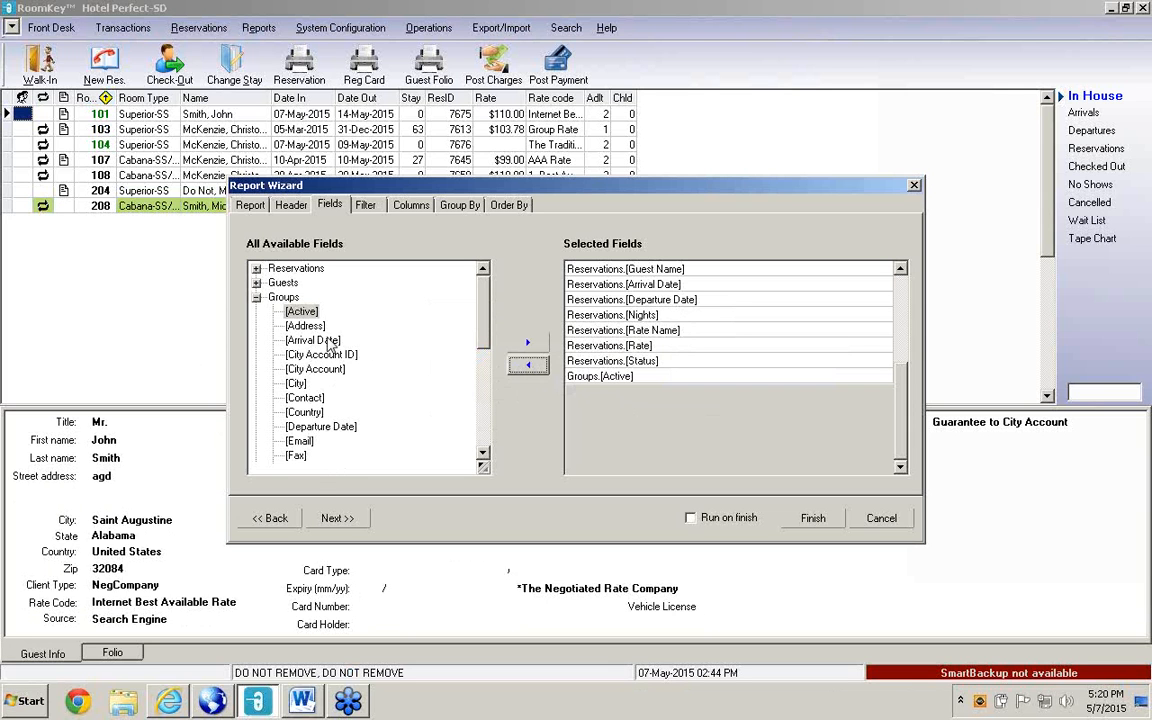
Examine the report's reservation status filter expression and proceed to the column settings.
left_click(483, 453)
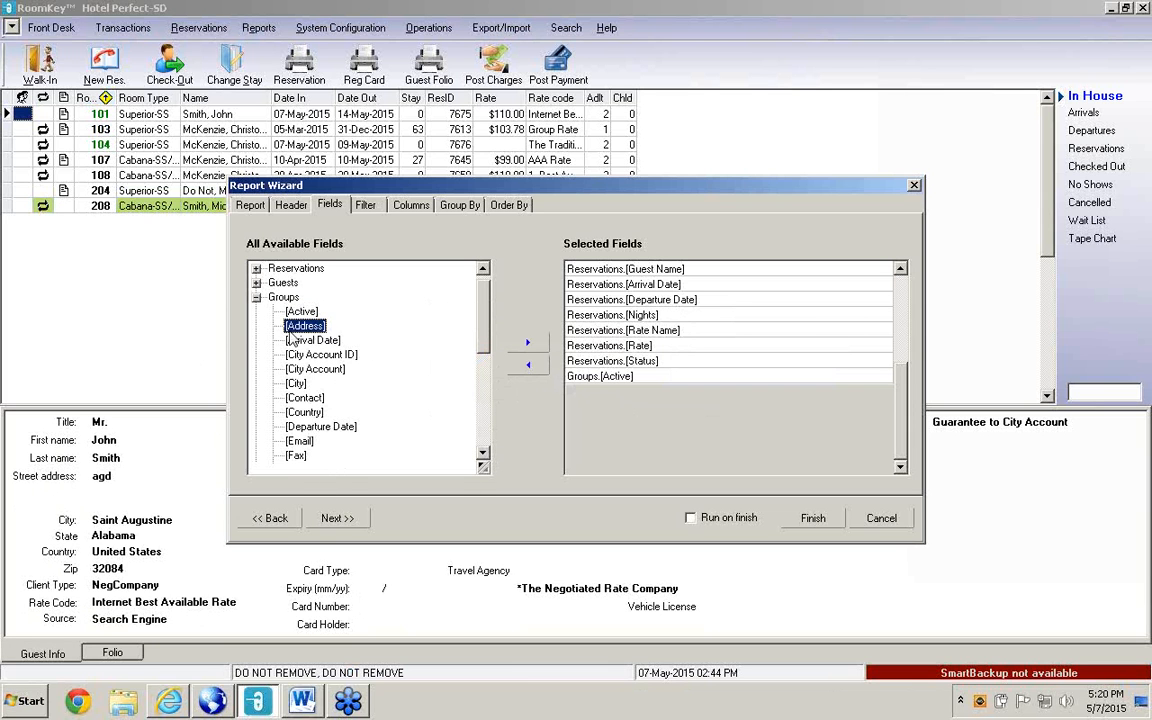
left_click(256, 297)
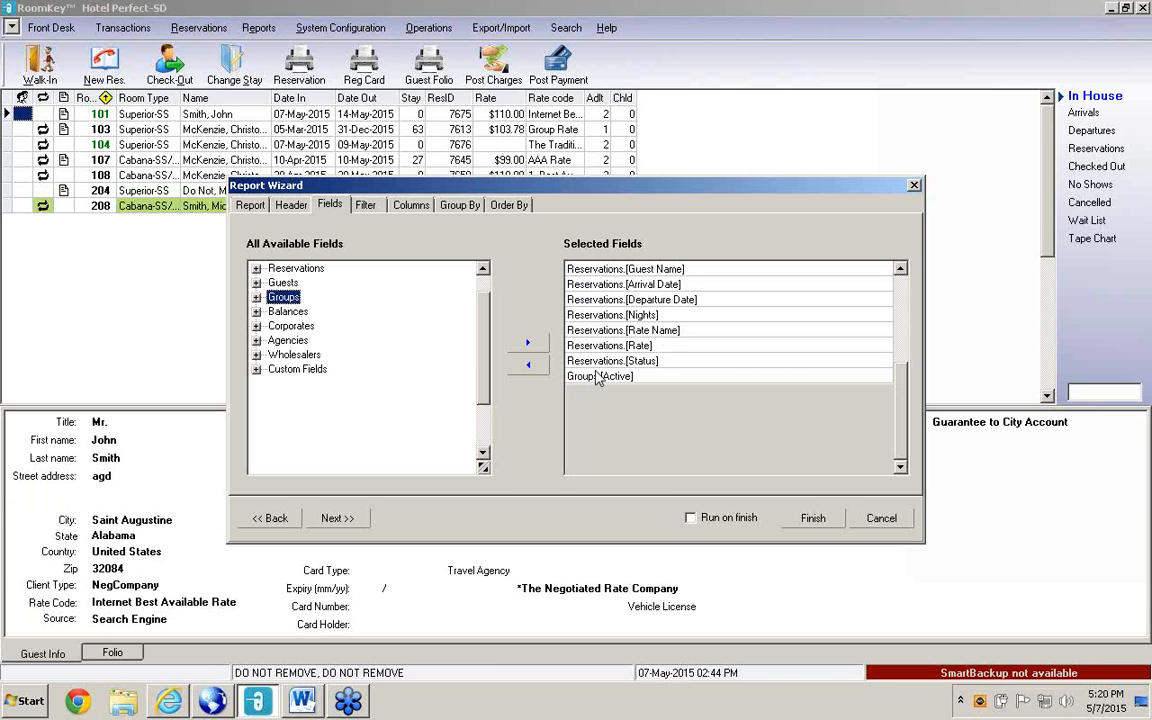
left_click(340, 518)
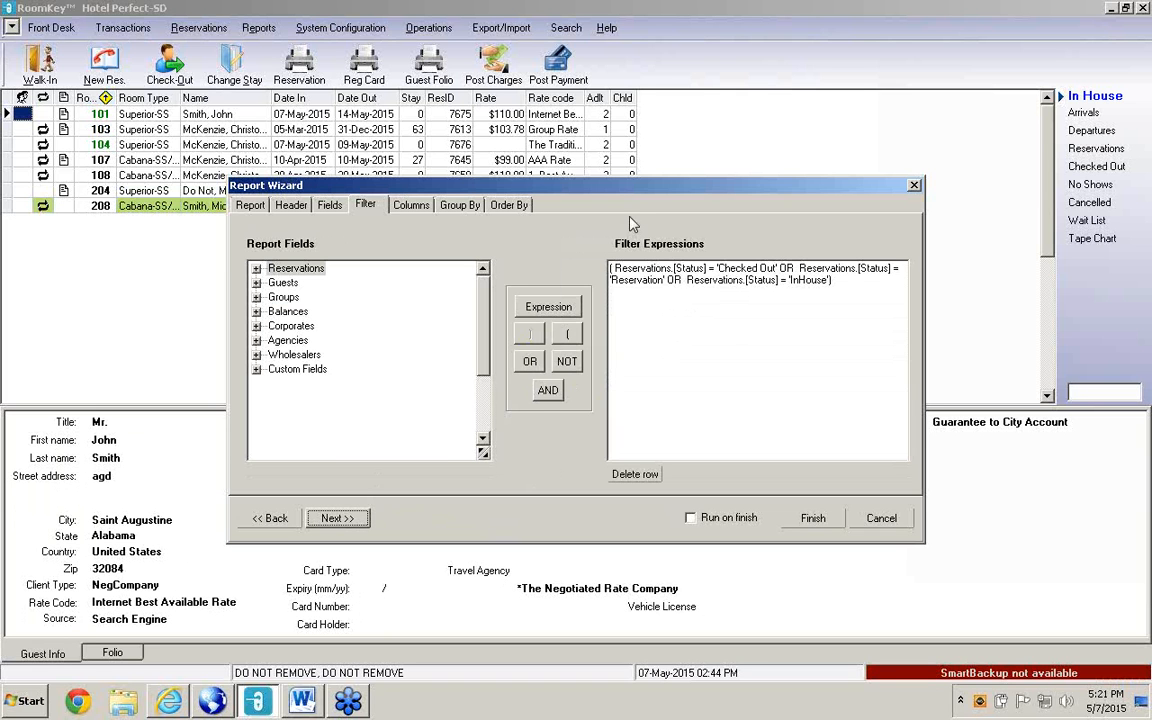
left_click_drag(634, 192, 572, 198)
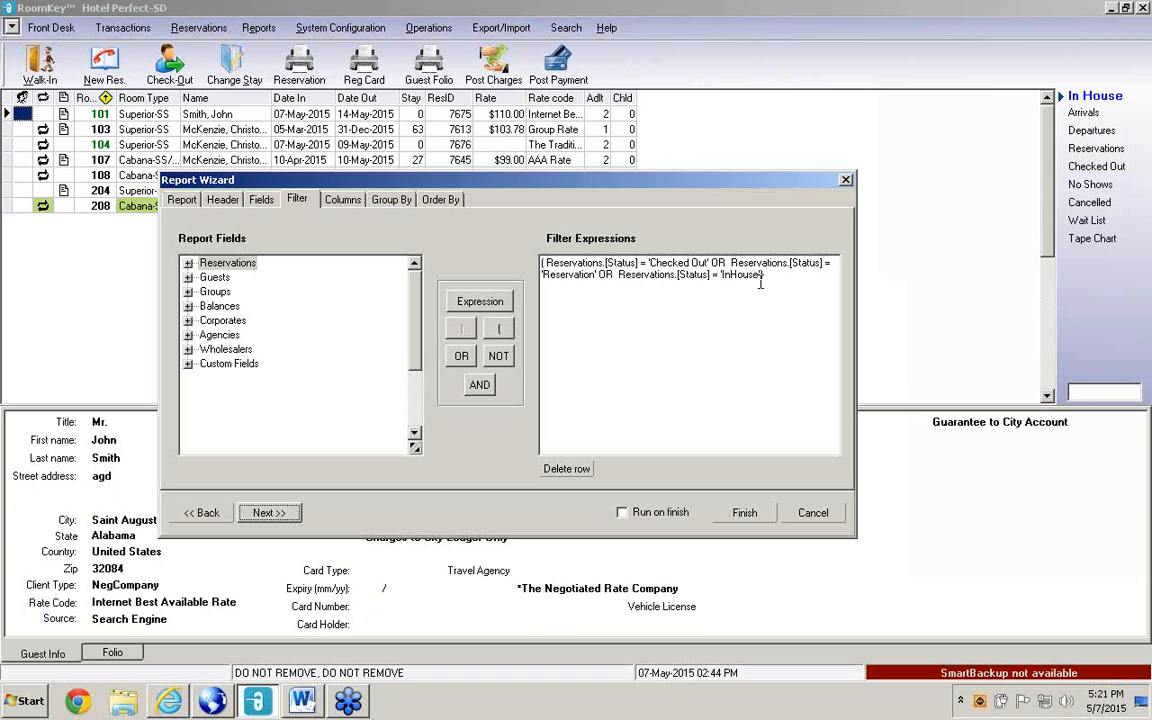
left_click(272, 513)
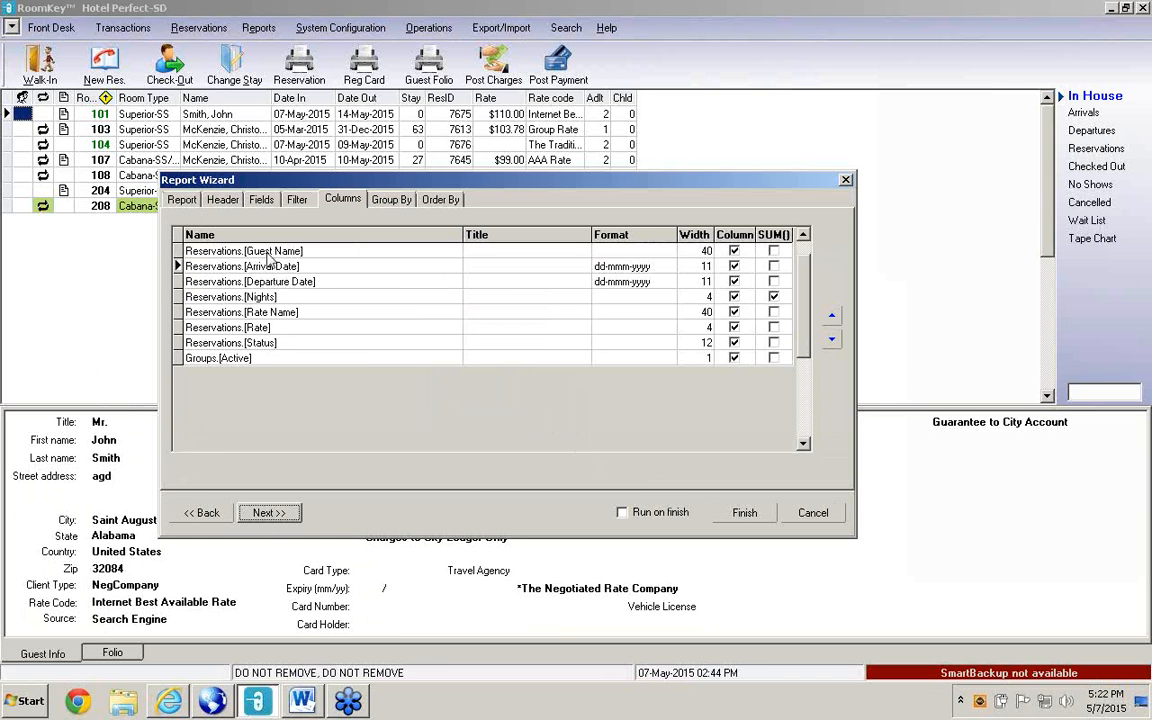
Set the title of the Reservations Nights column to "Number of Nights".
left_click(532, 253)
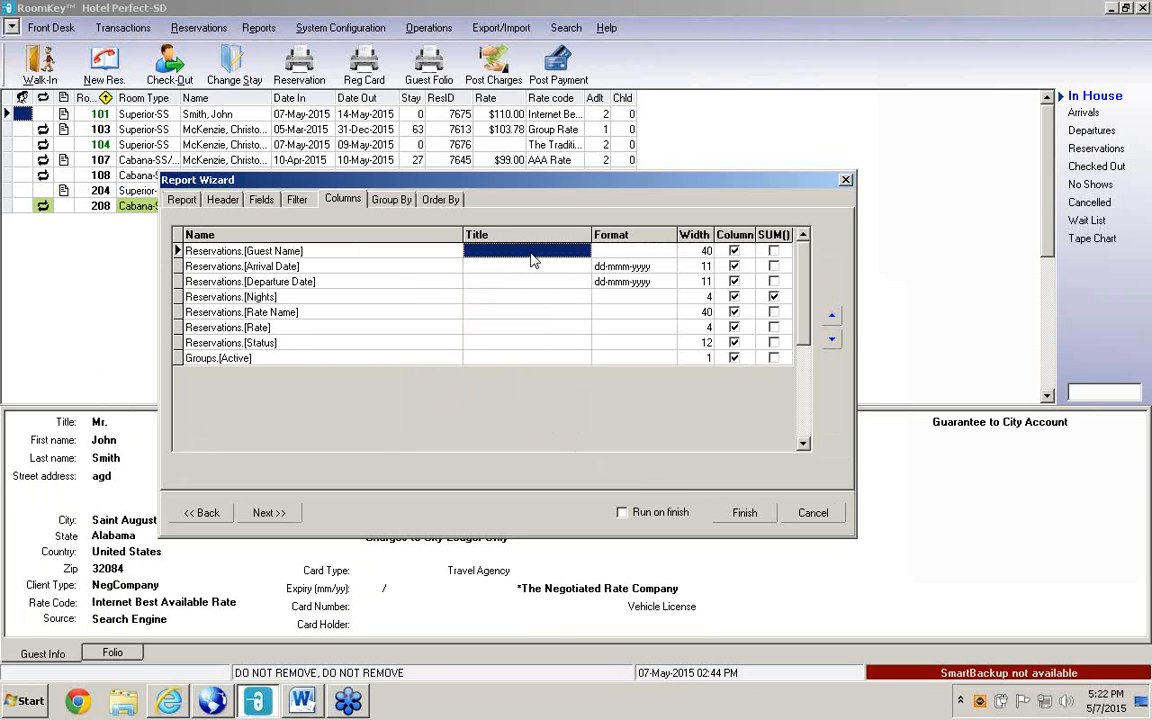
left_click(536, 299)
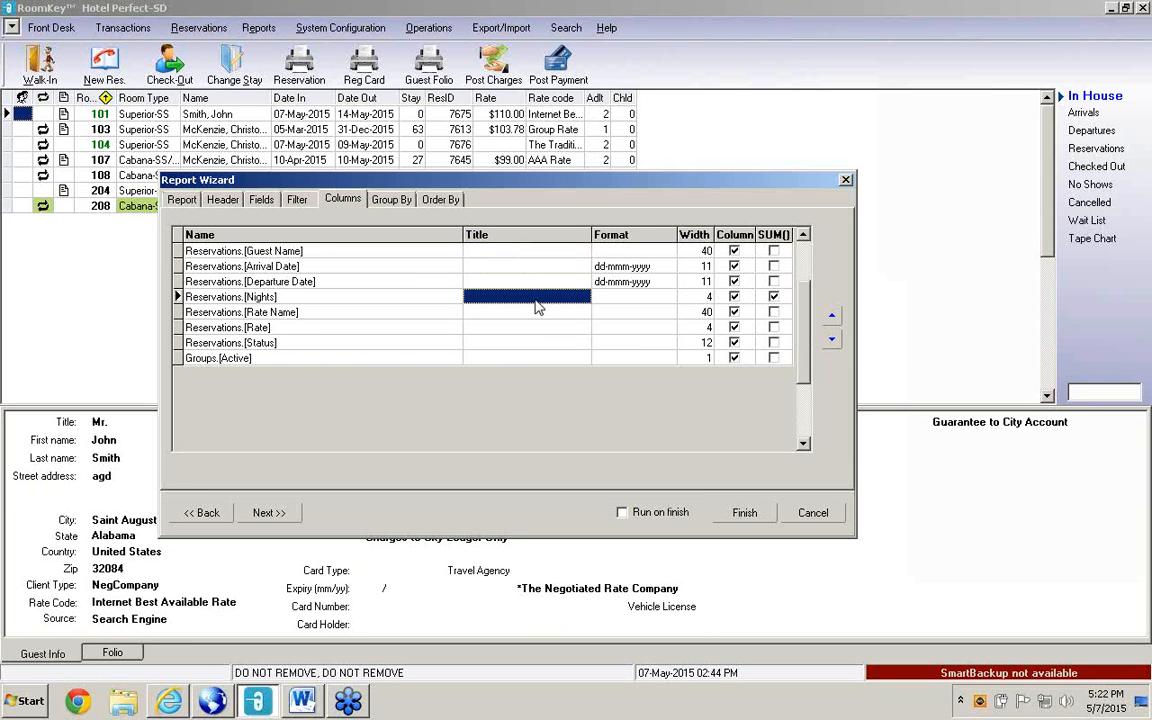
type("Numb")
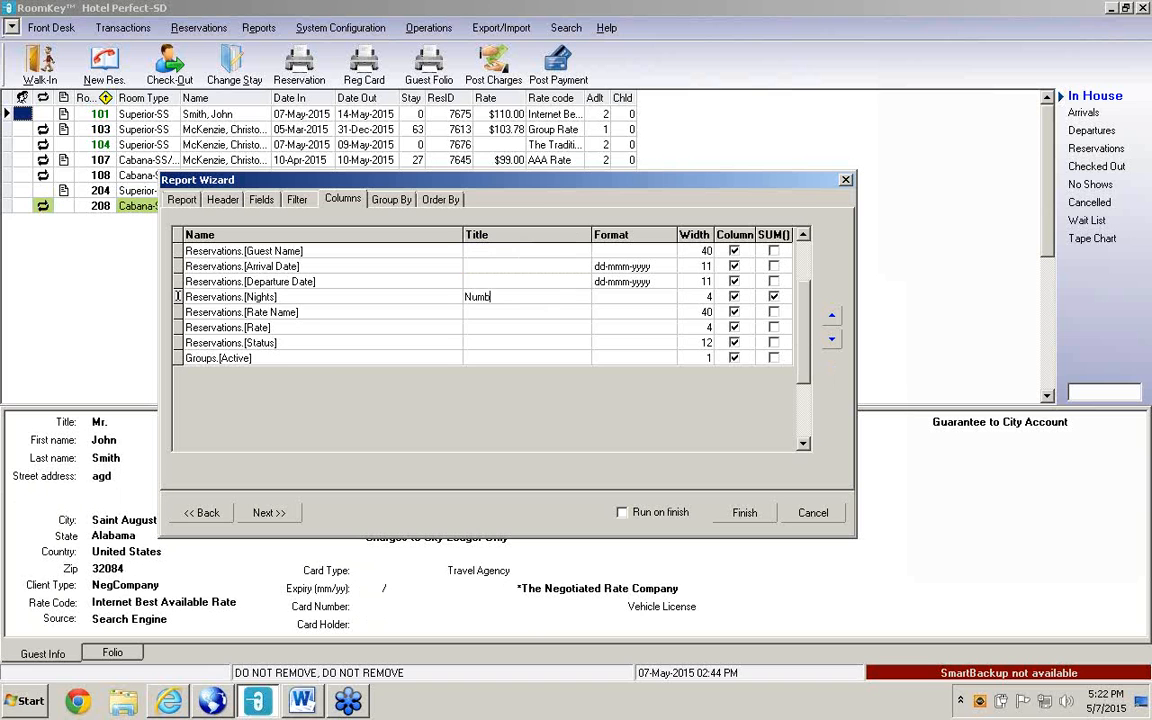
type("er of Nights")
Review the date formats available for the Arrival Date column, leaving its format as it is.
left_click(630, 266)
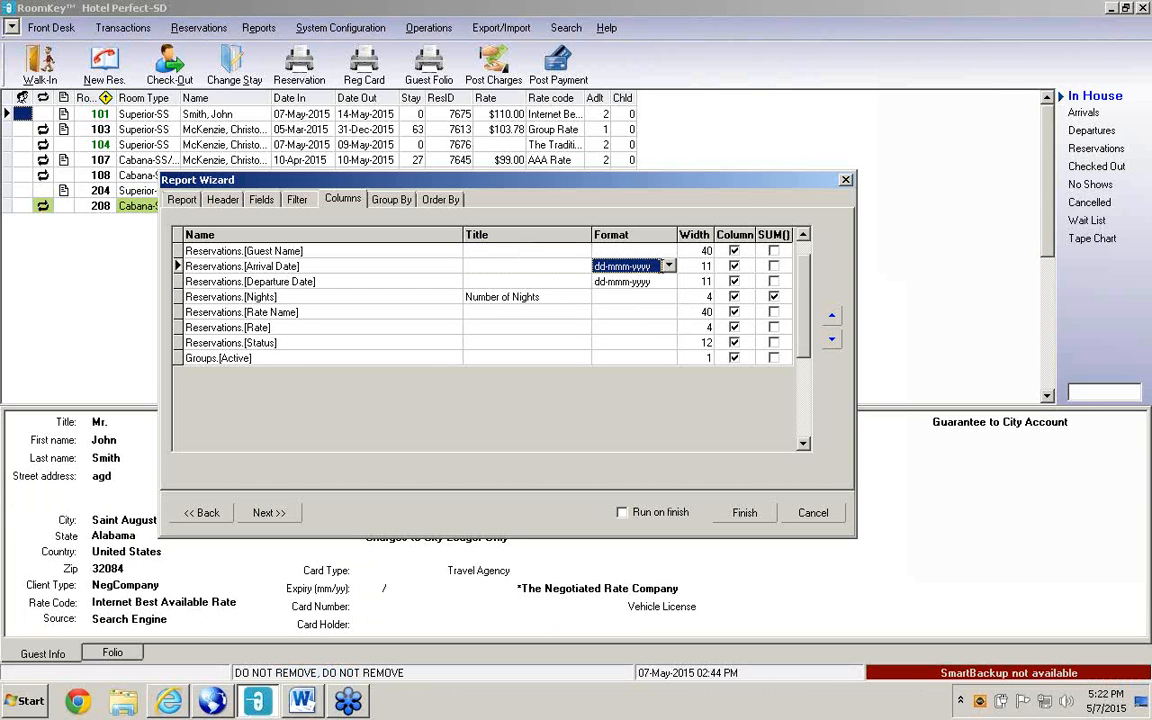
left_click(667, 266)
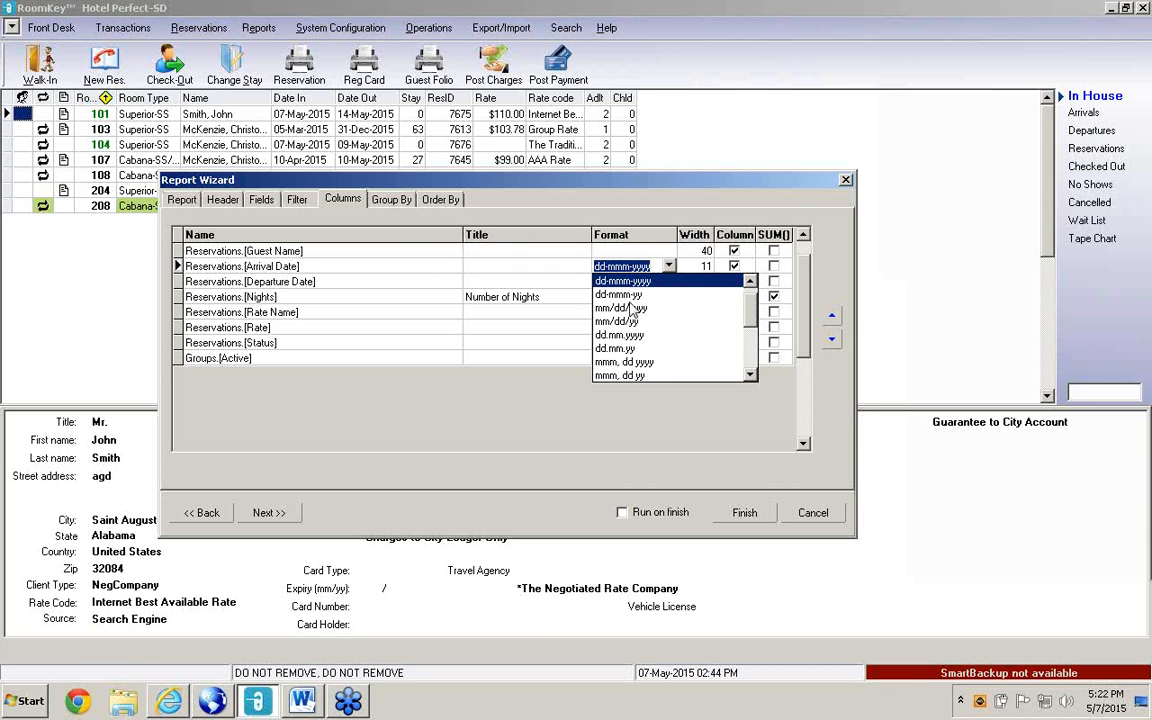
left_click(565, 318)
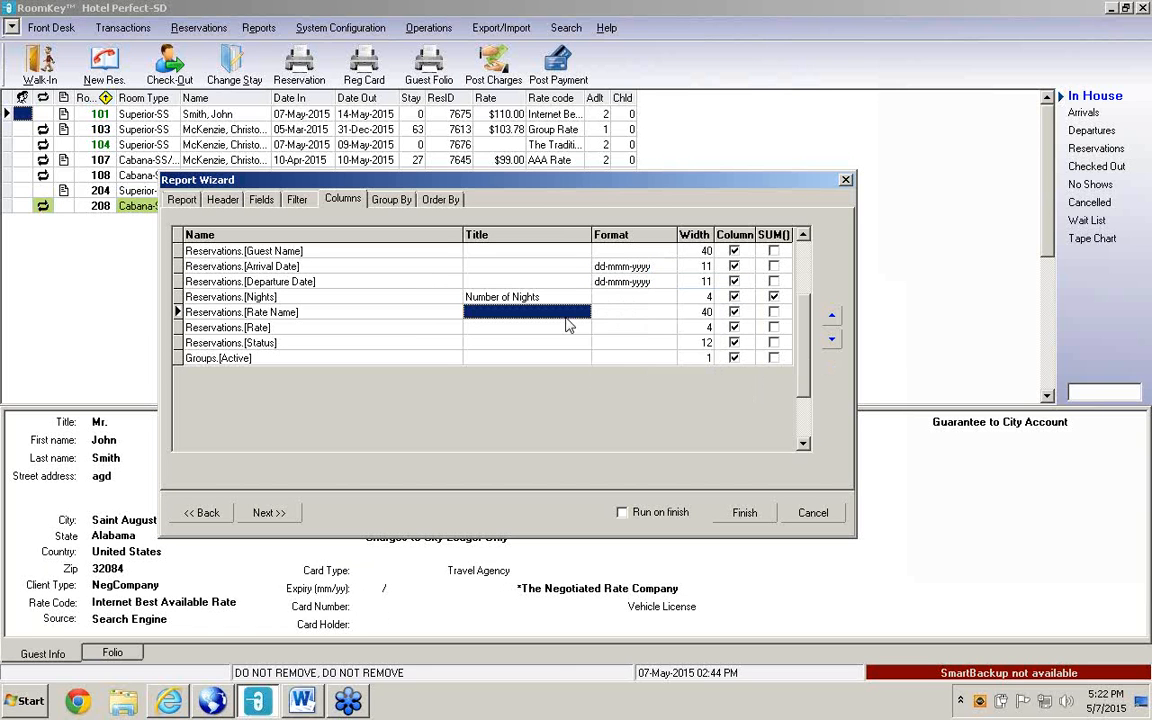
Set the format of the Reservations Rate column to -$1,234.56.
left_click(640, 327)
right_click(640, 327)
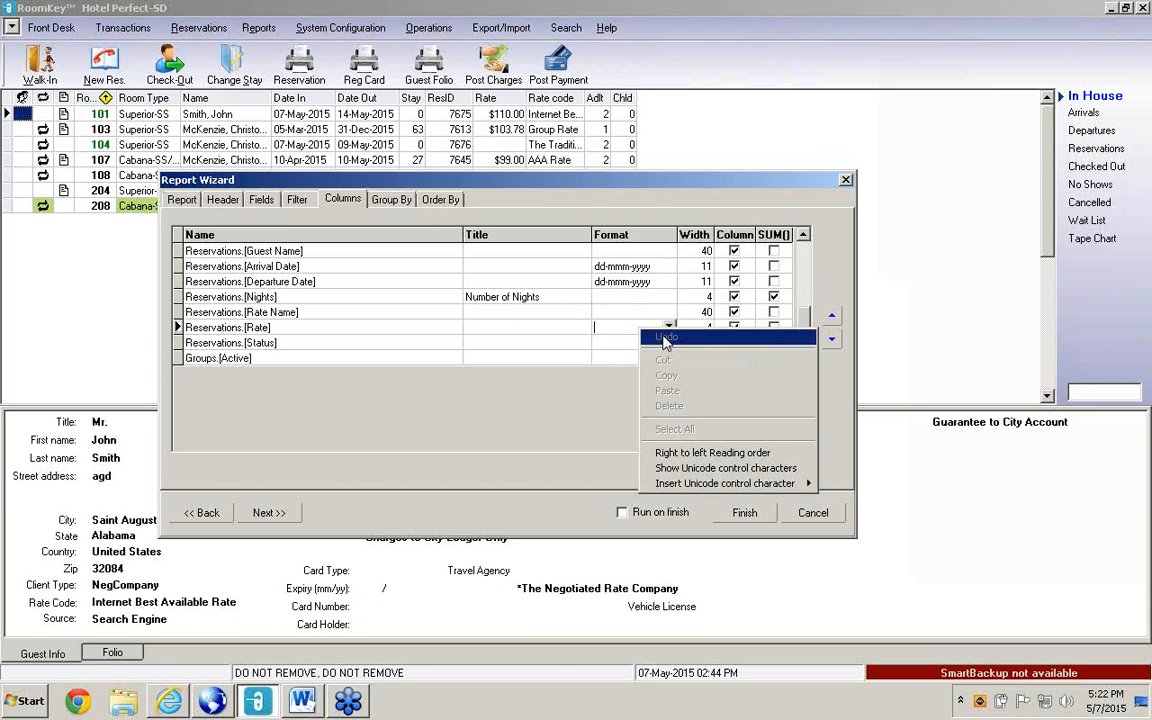
left_click(655, 313)
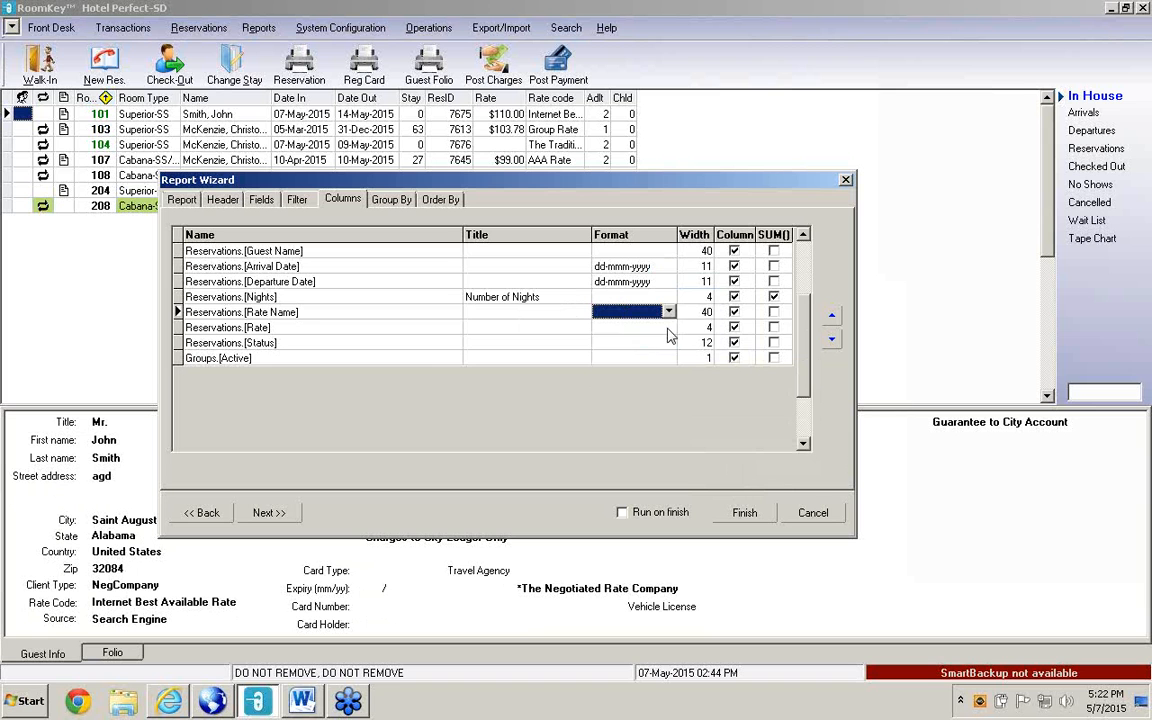
left_click(667, 327)
left_click(669, 327)
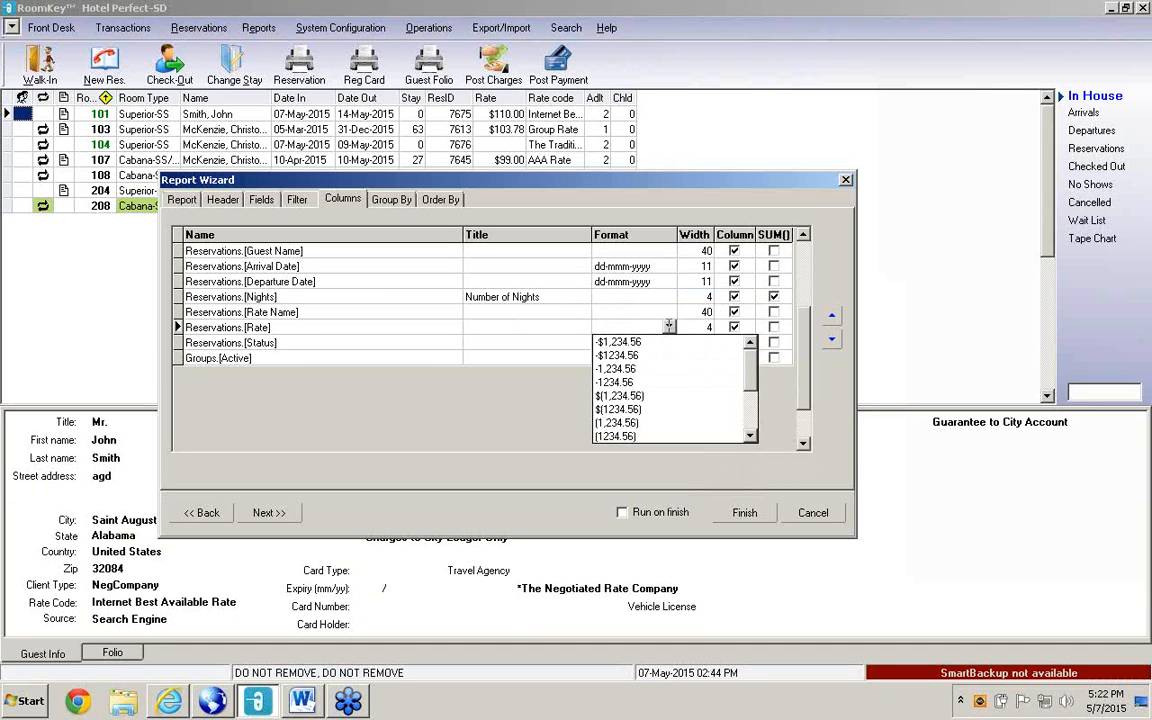
left_click(616, 343)
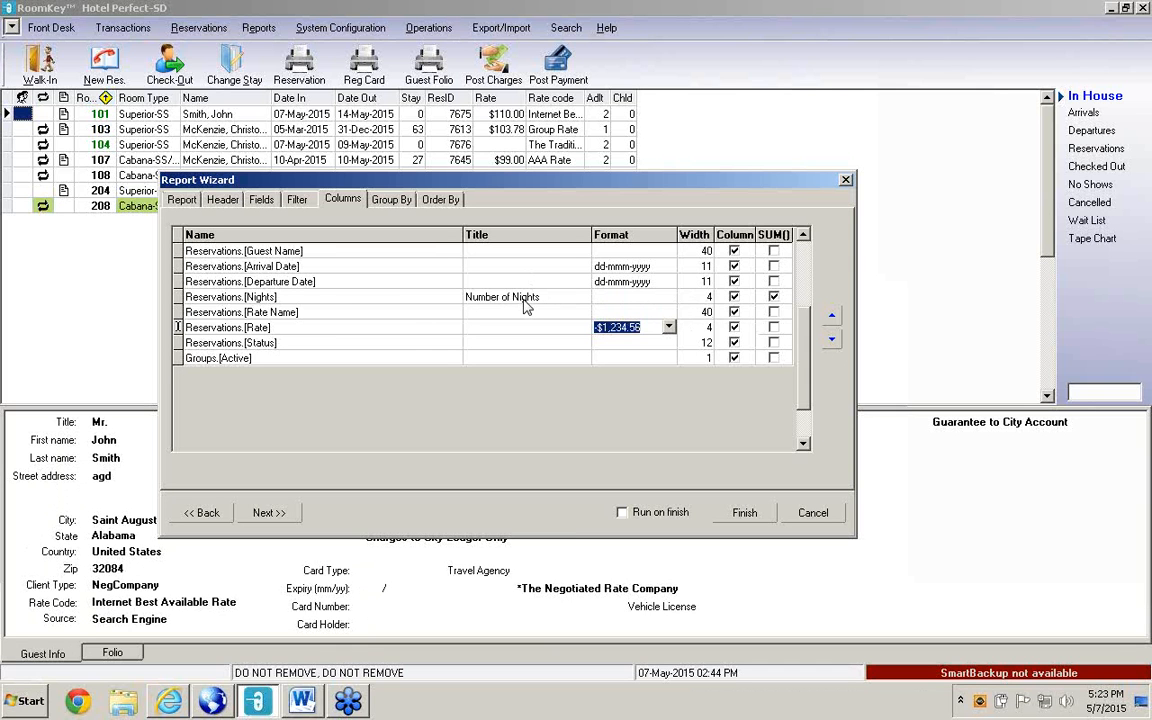
Set the width of the Reservations Status column to 8, dismissing the error dialog.
left_click(706, 345)
key("shift+Tab")
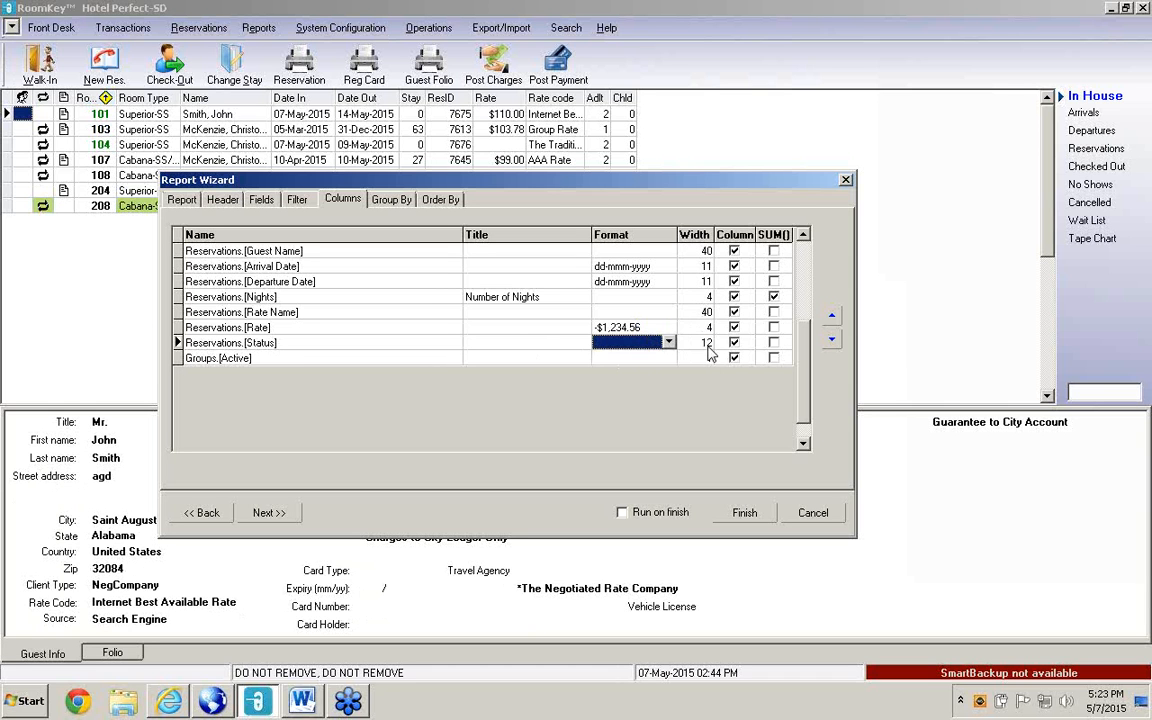
left_click(710, 350)
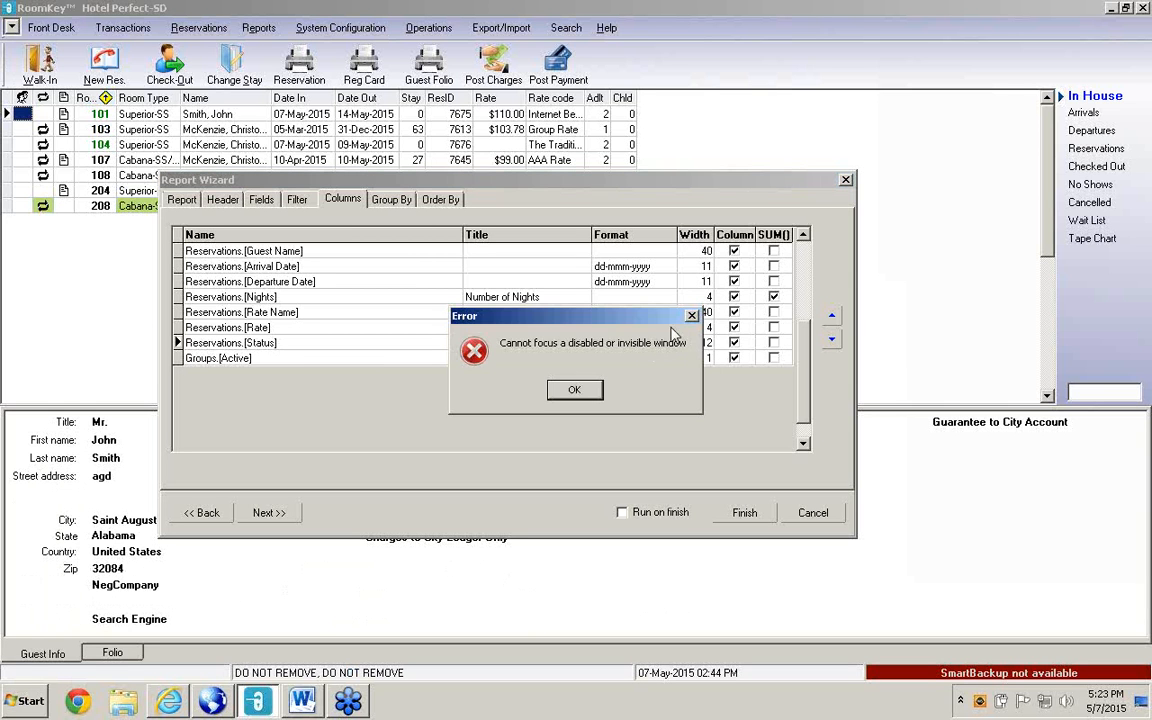
left_click(576, 392)
left_click(706, 345)
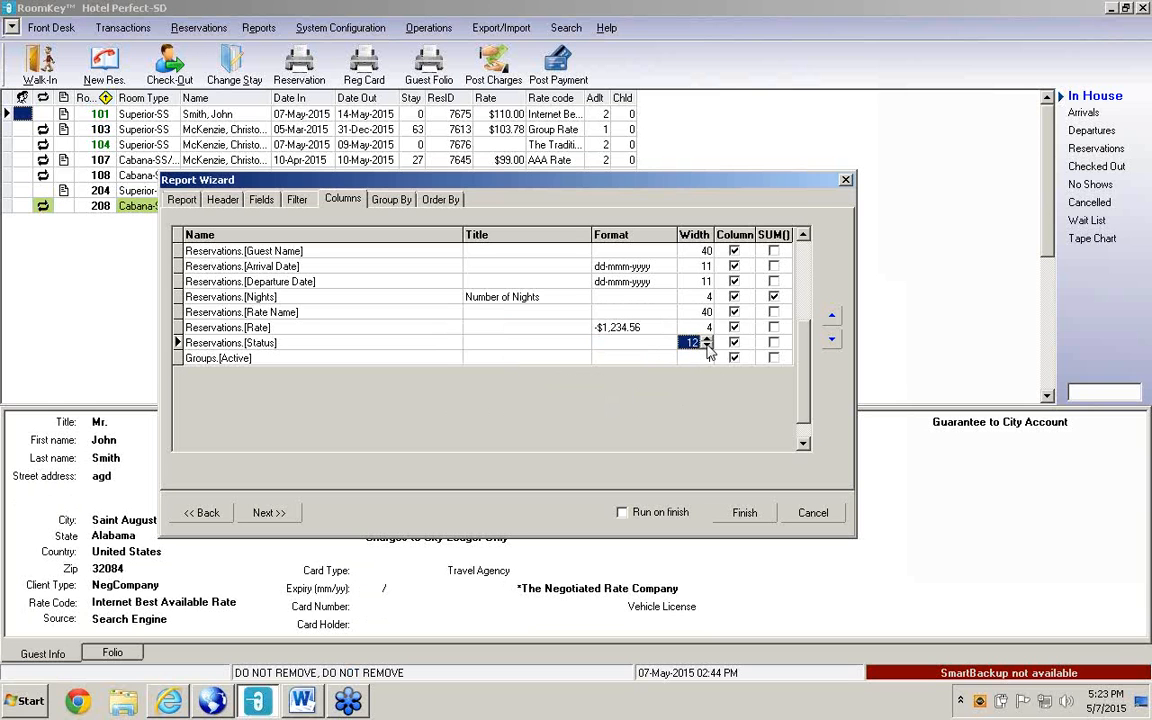
type("9")
Look through the Arrival Date column's date format options again without choosing another one.
left_click(661, 268)
right_click(661, 269)
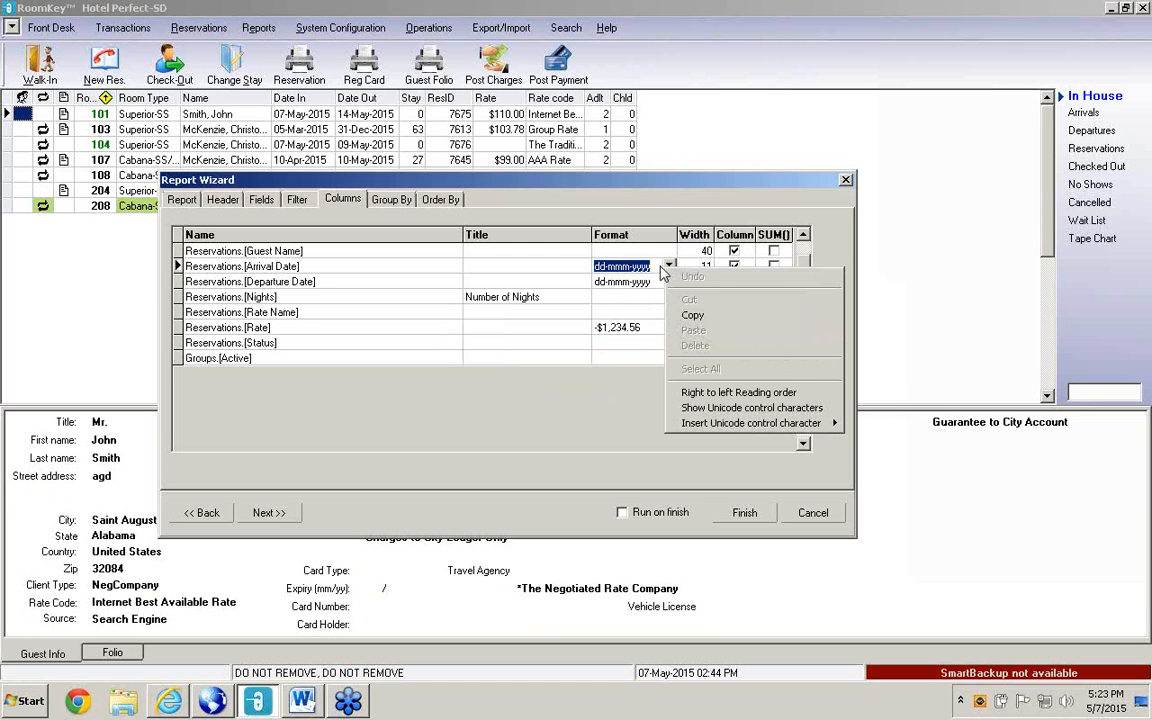
left_click(668, 266)
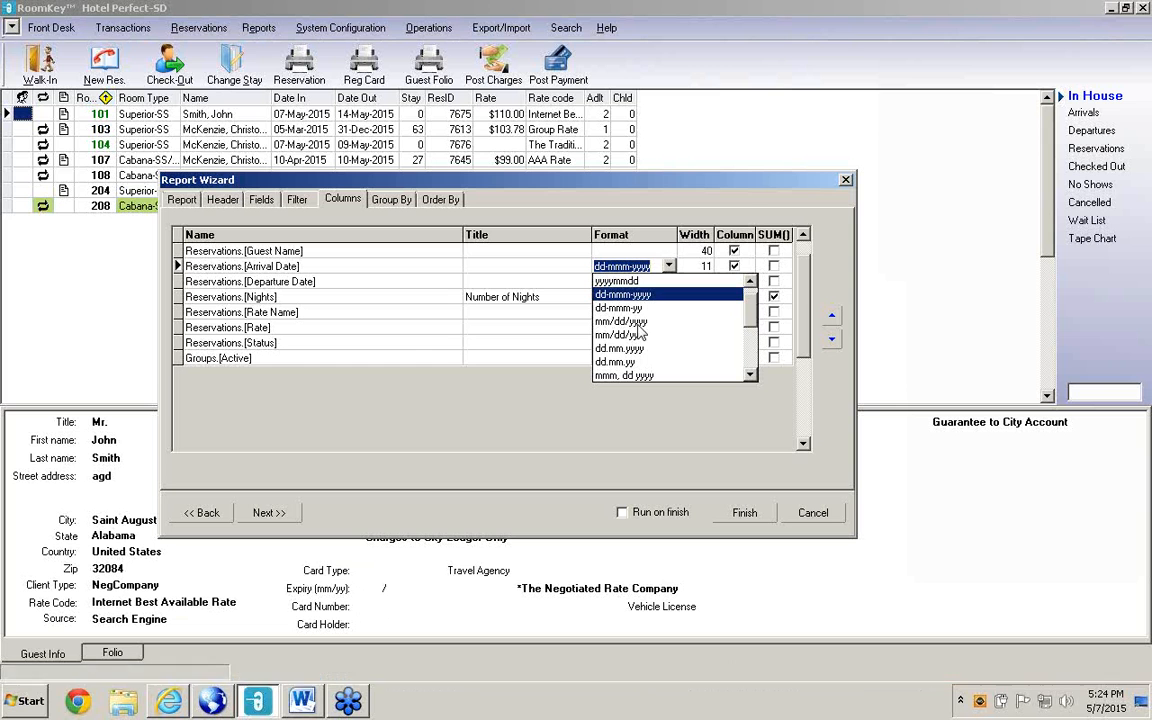
left_click(565, 330)
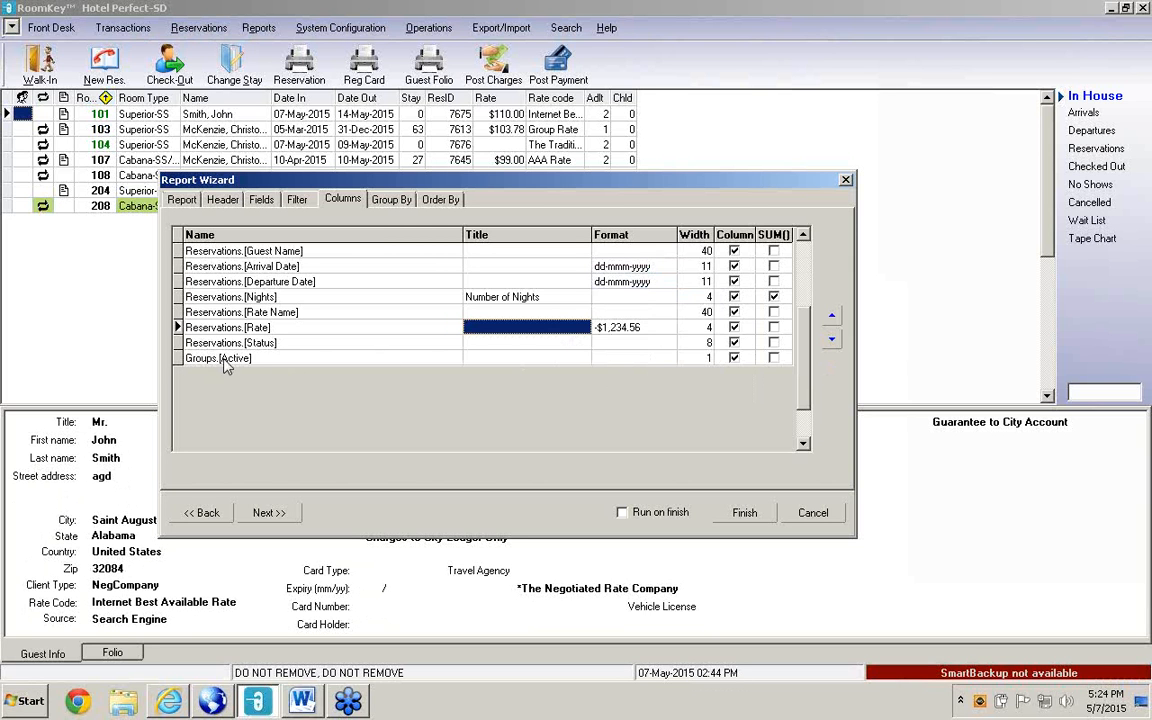
Exclude the Groups Active and Reservations Status fields from the displayed columns and proceed to the grouping settings.
left_click(737, 360)
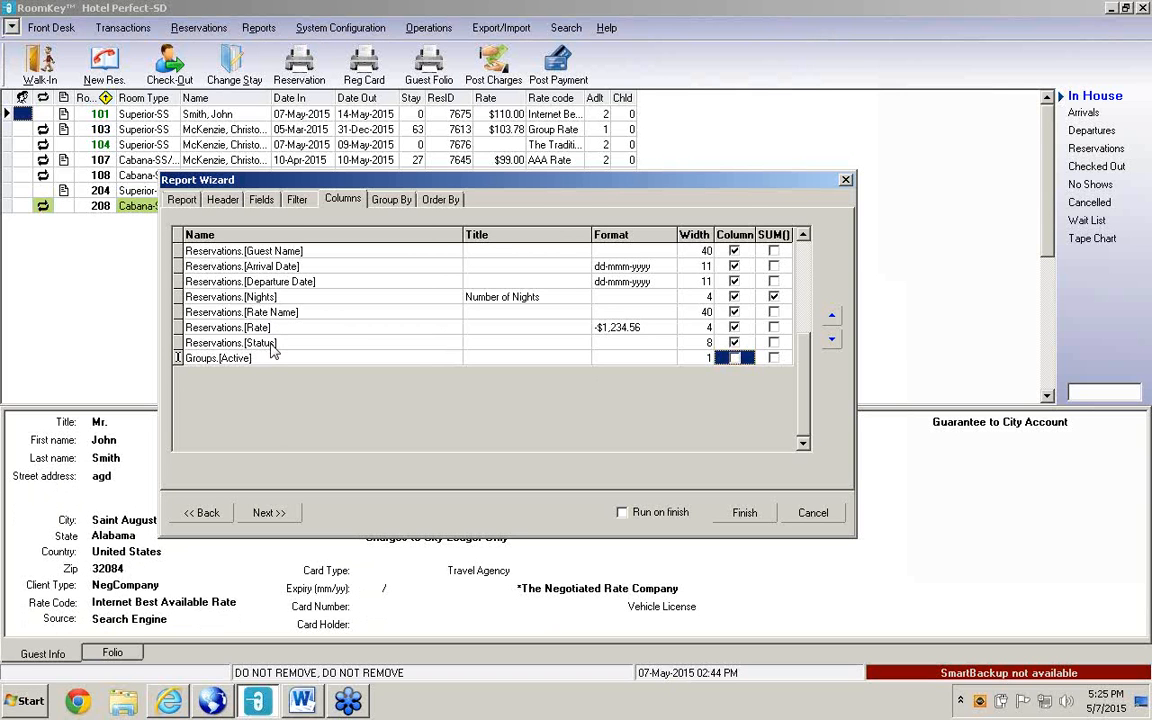
left_click(735, 344)
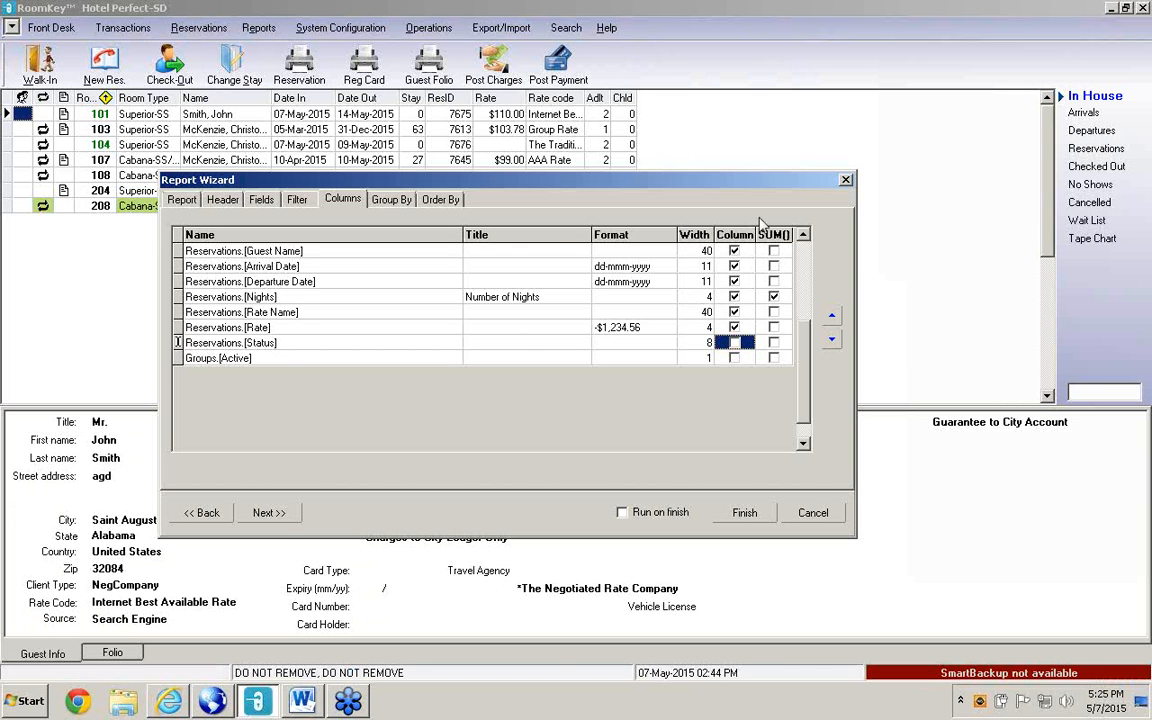
left_click(279, 515)
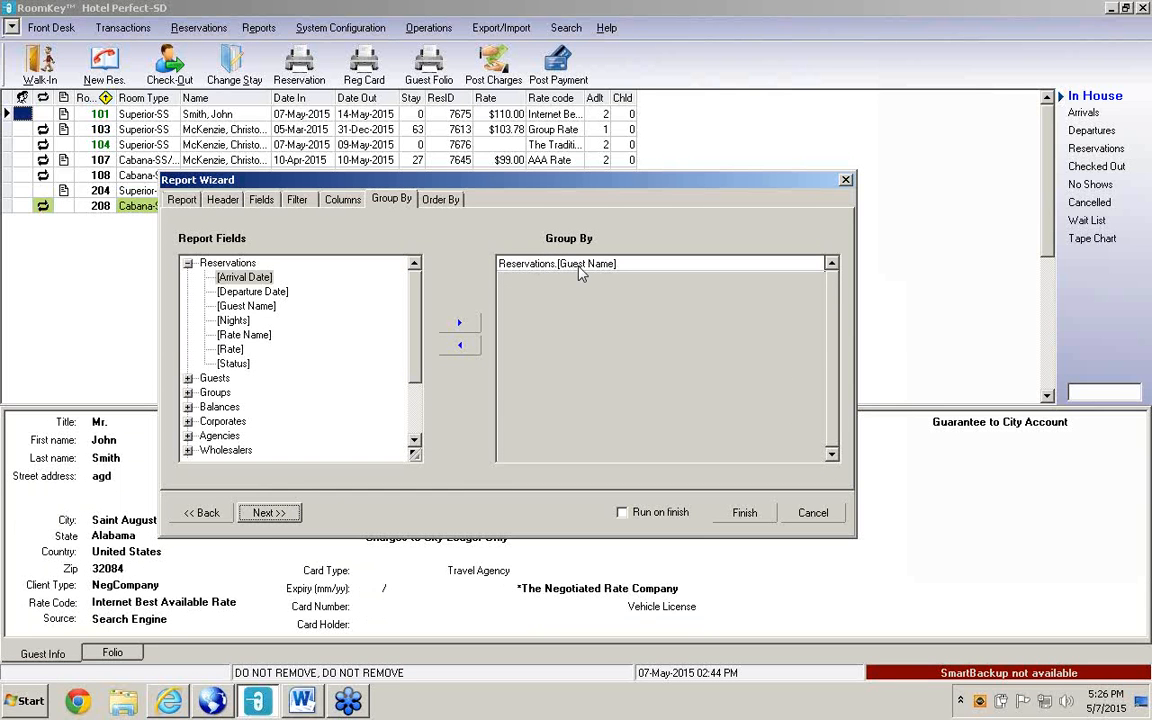
Order the report by the Reservations Status field, and then cancel the report modification.
left_click(279, 514)
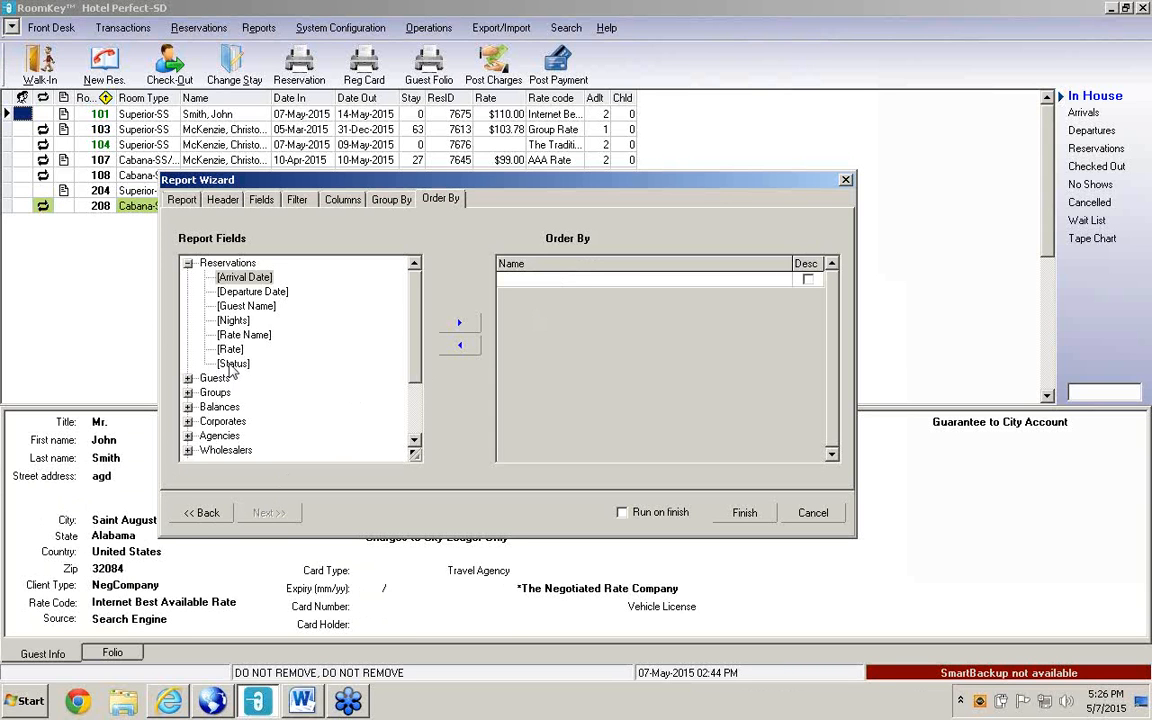
left_click(233, 364)
left_click(460, 323)
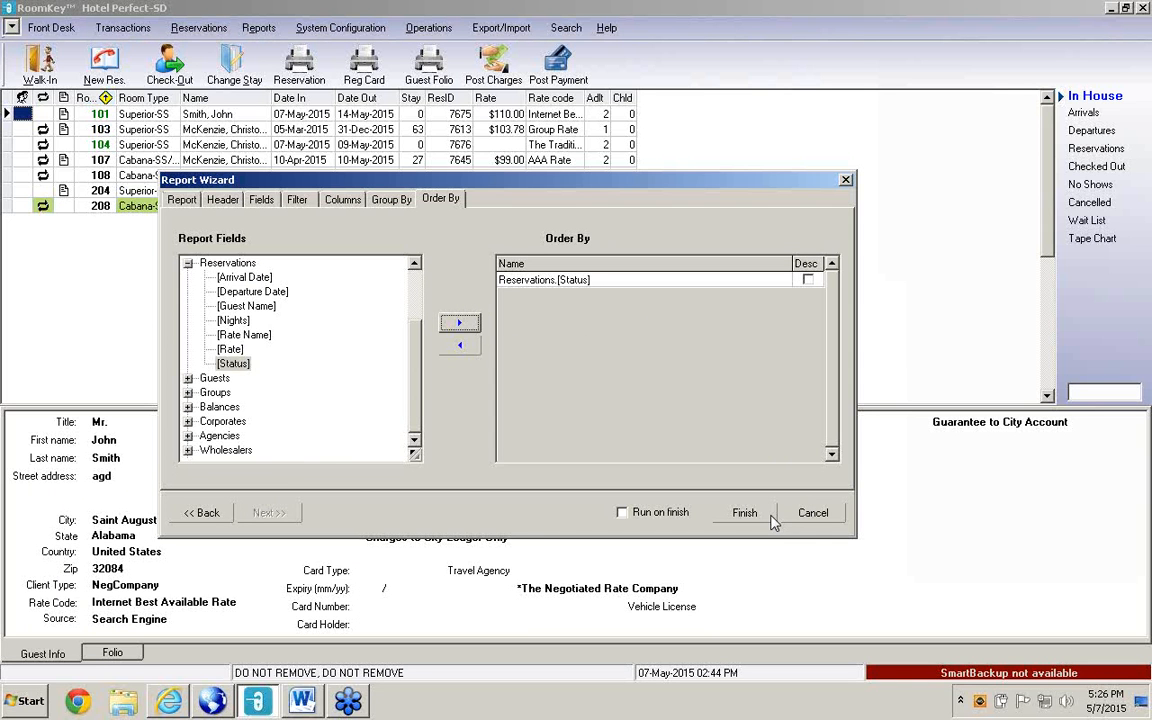
left_click(828, 518)
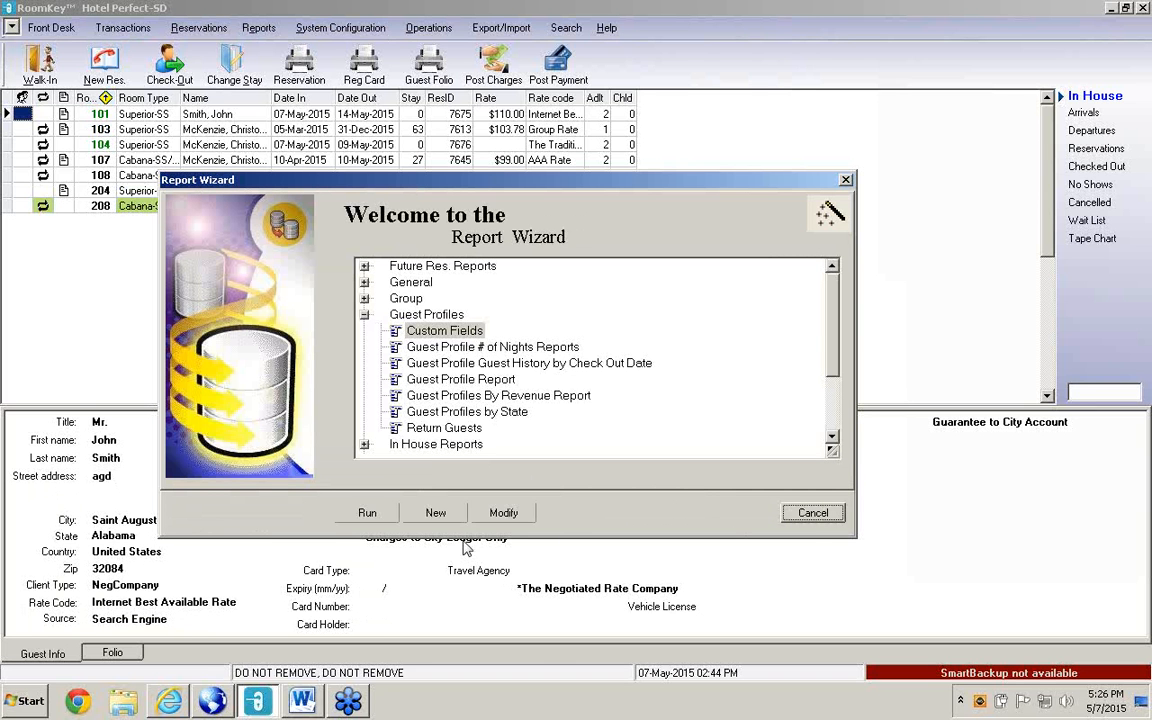
Run the Guest Profile # of Nights report, examine its preview down to the page end, and close it.
left_click(412, 347)
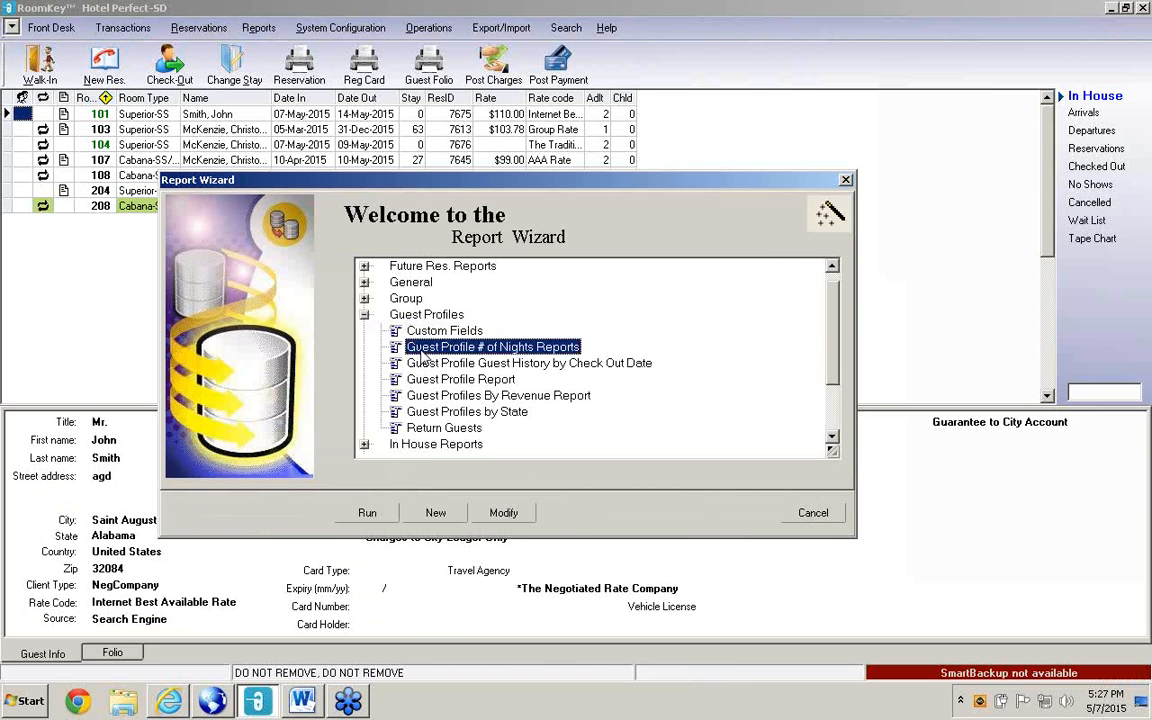
left_click(384, 514)
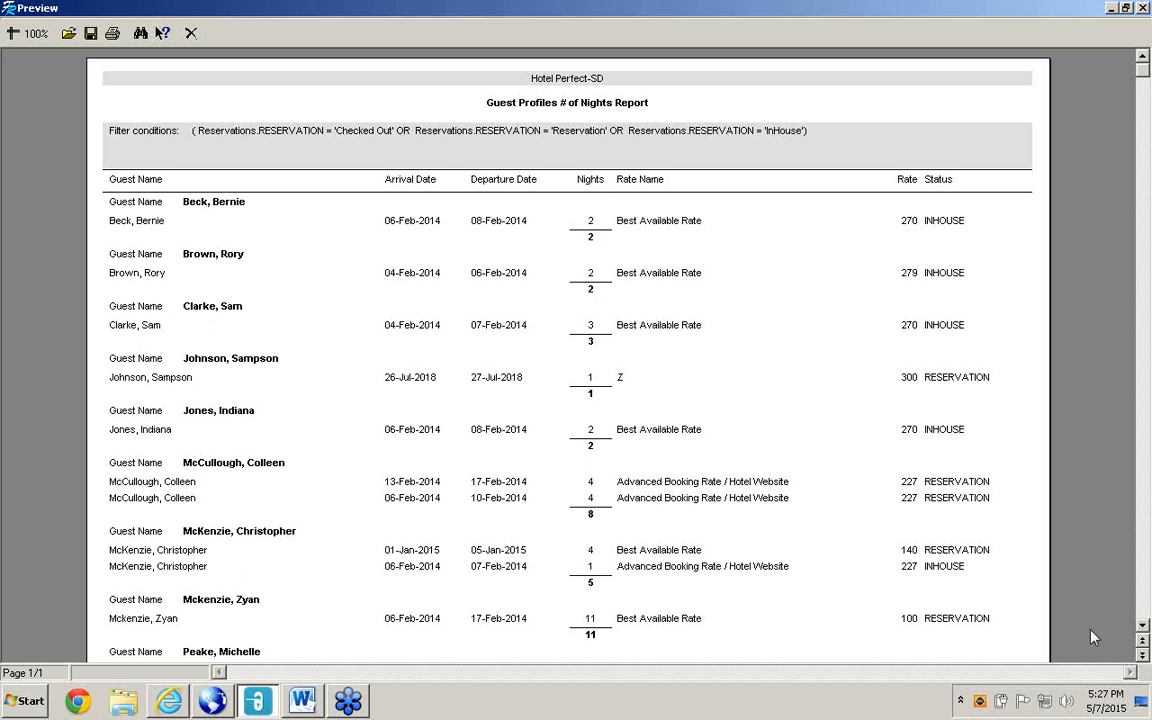
scroll(1146, 628, "down", 3)
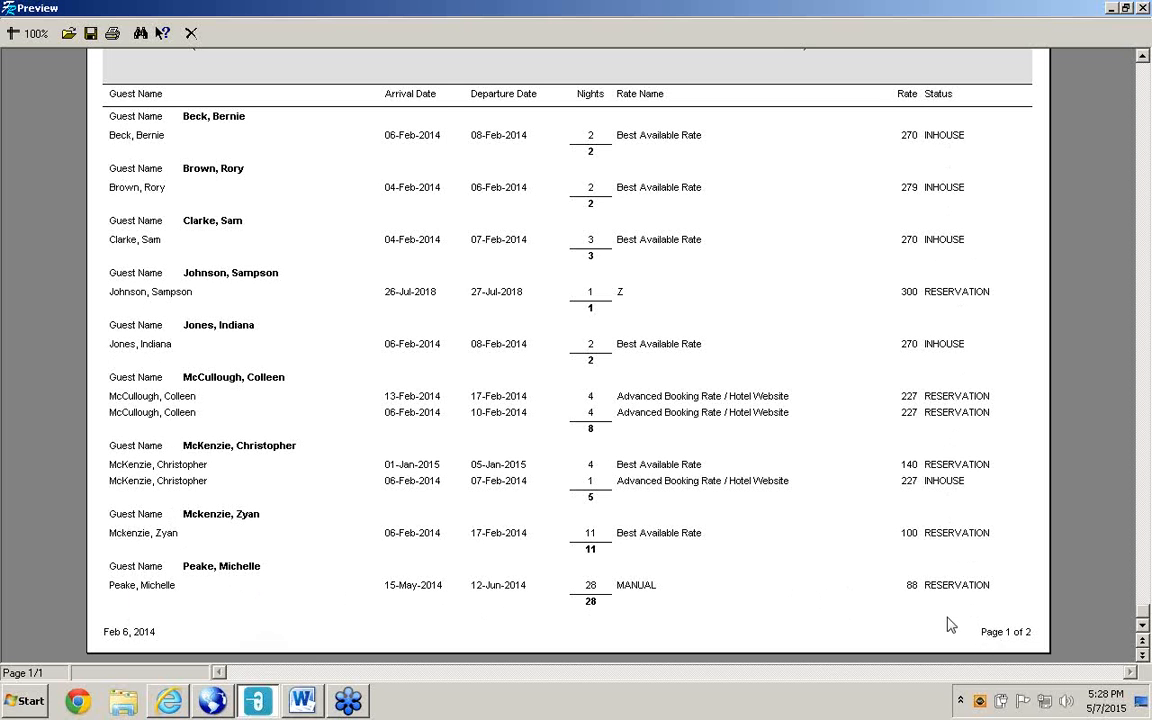
left_click(192, 35)
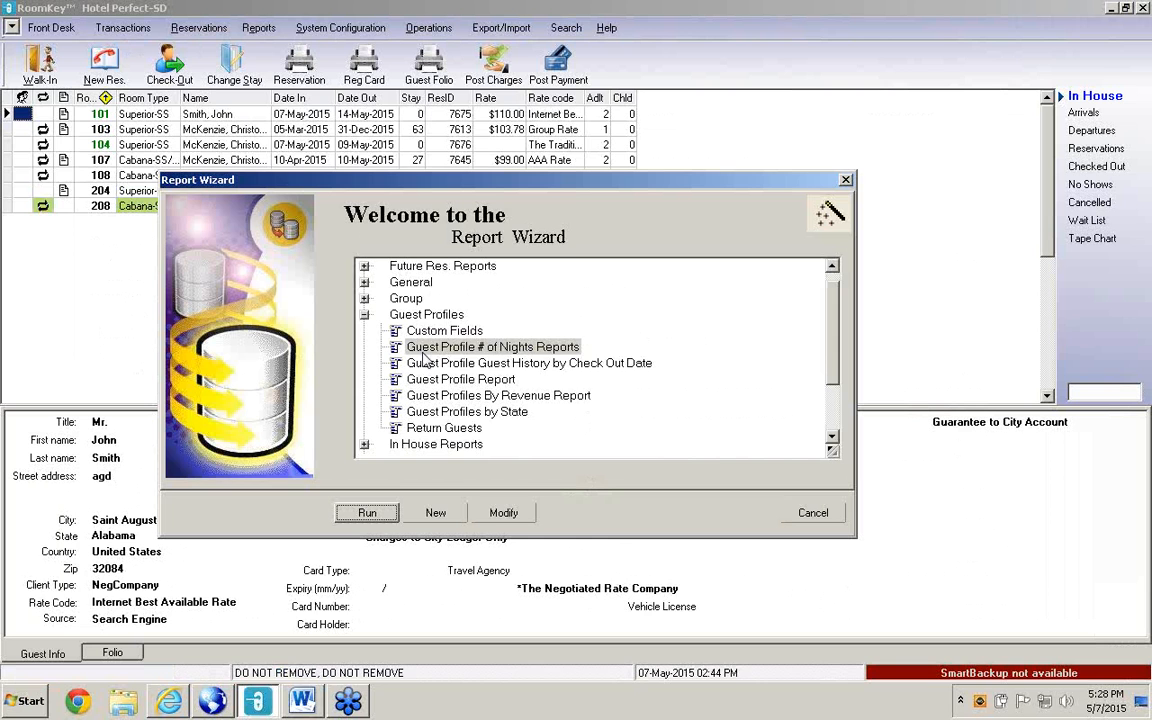
Review the general settings of the Guest Profile # of Nights report and cancel without changing anything.
left_click(500, 513)
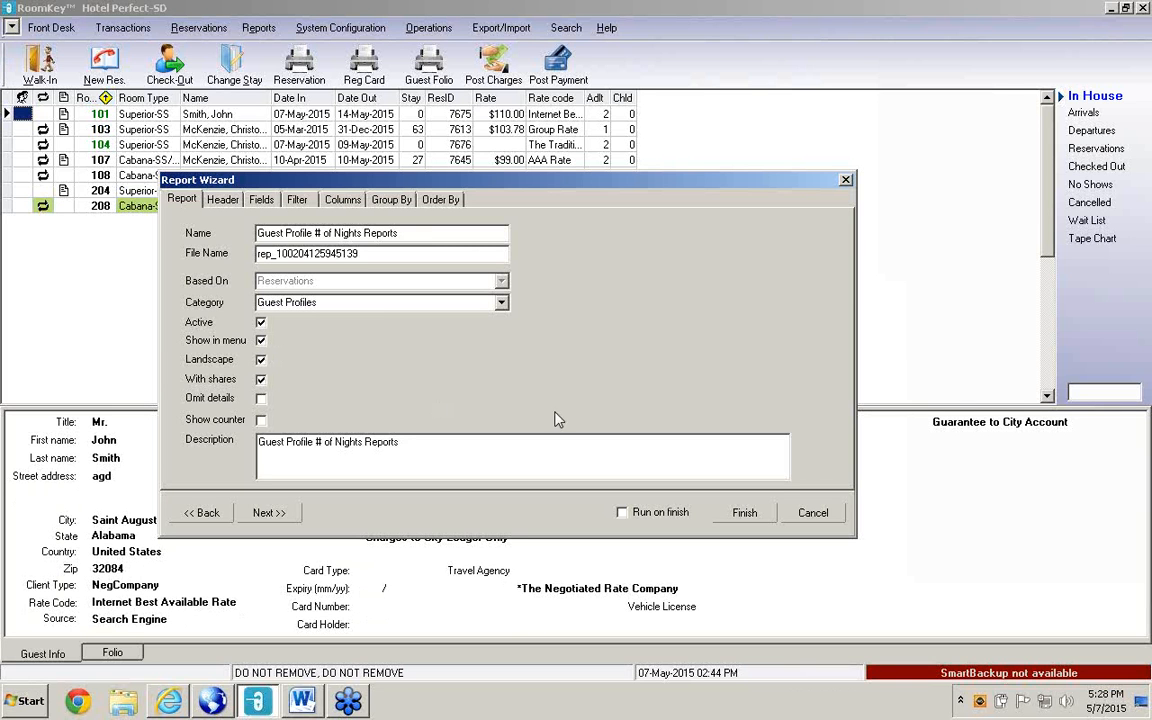
left_click(888, 262)
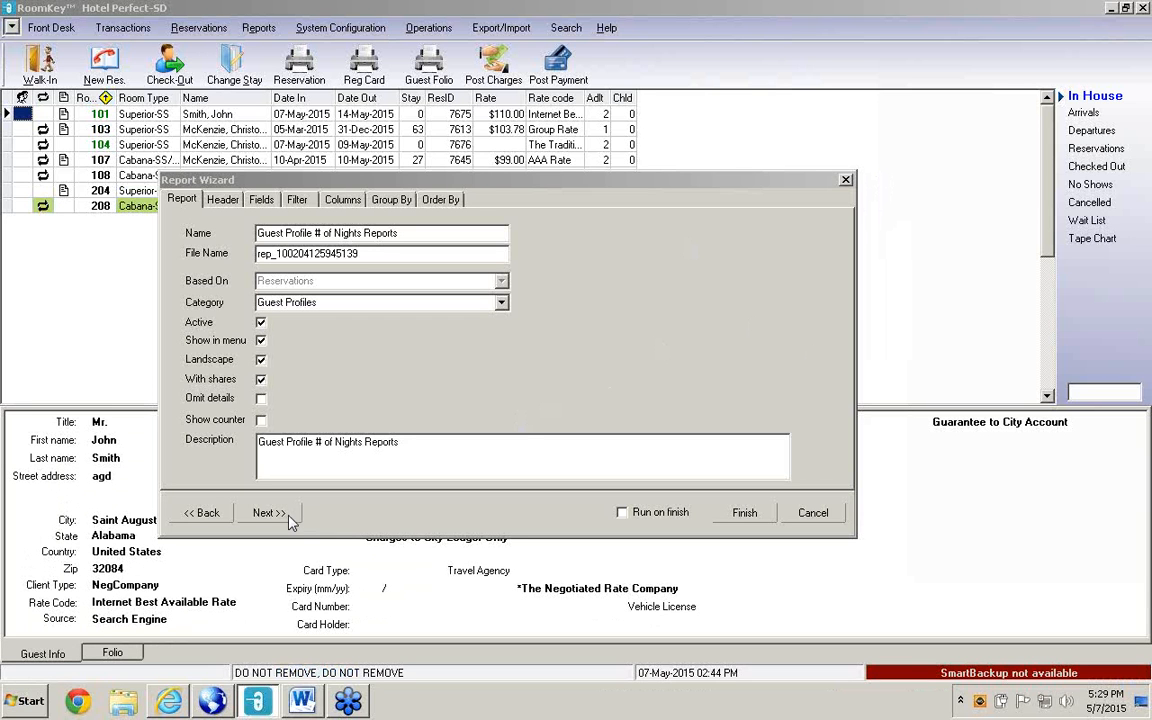
left_click(812, 512)
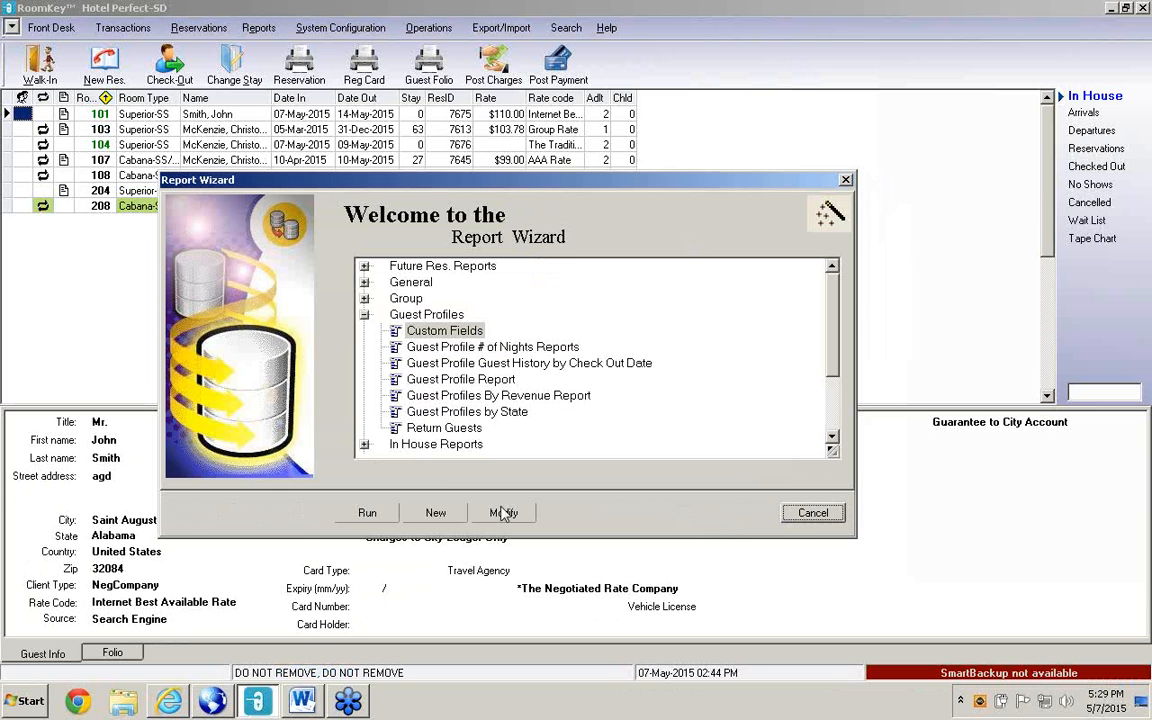
Create a new report in the Guest Profiles category and name it "Custom fields for Inhouse Guest".
left_click(437, 513)
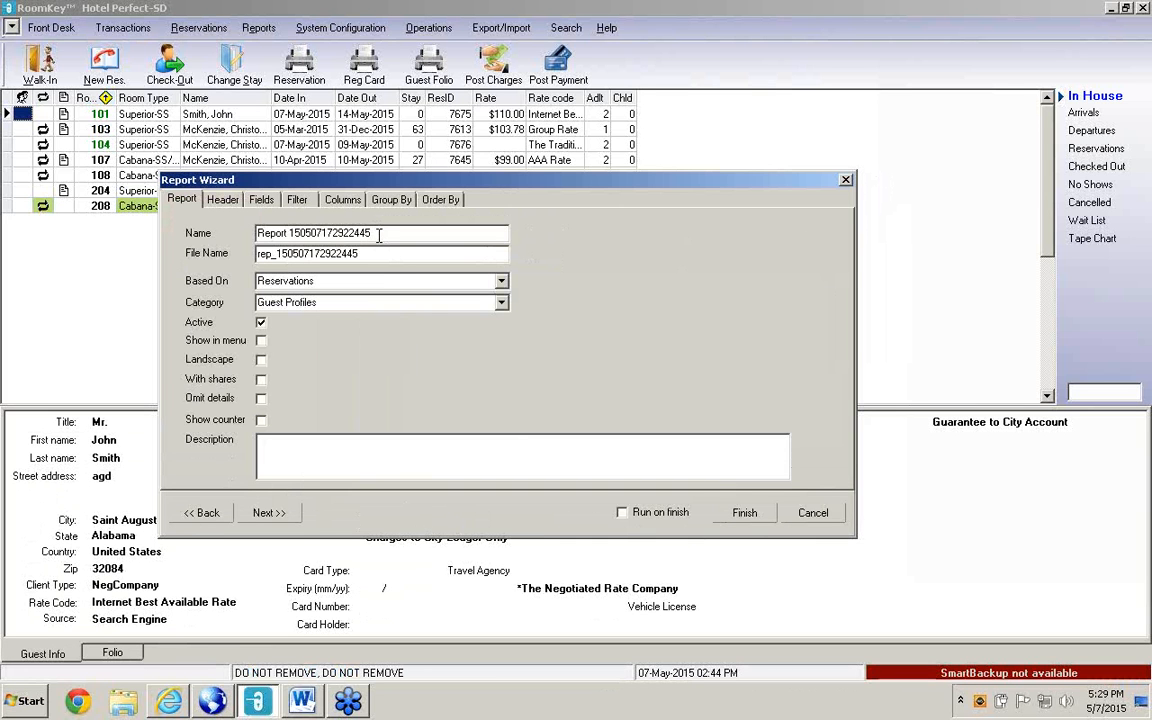
key("BackSpace")
key("BackSpace")
key("BackSpace")
key("BackSpace")
key("BackSpace")
key("BackSpace")
key("BackSpace")
key("BackSpace")
key("BackSpace")
key("BackSpace")
key("BackSpace")
key("BackSpace")
key("BackSpace")
key("BackSpace")
key("BackSpace")
key("BackSpace")
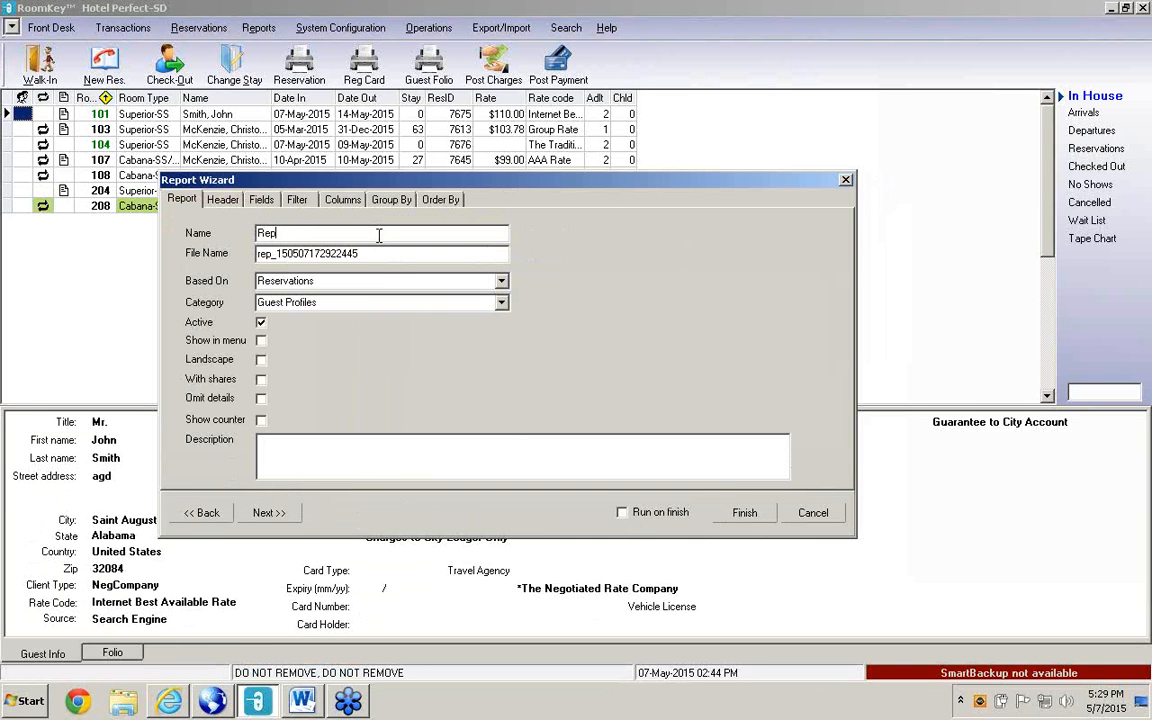
key("BackSpace")
key("BackSpace")
key("BackSpace")
type("Custom")
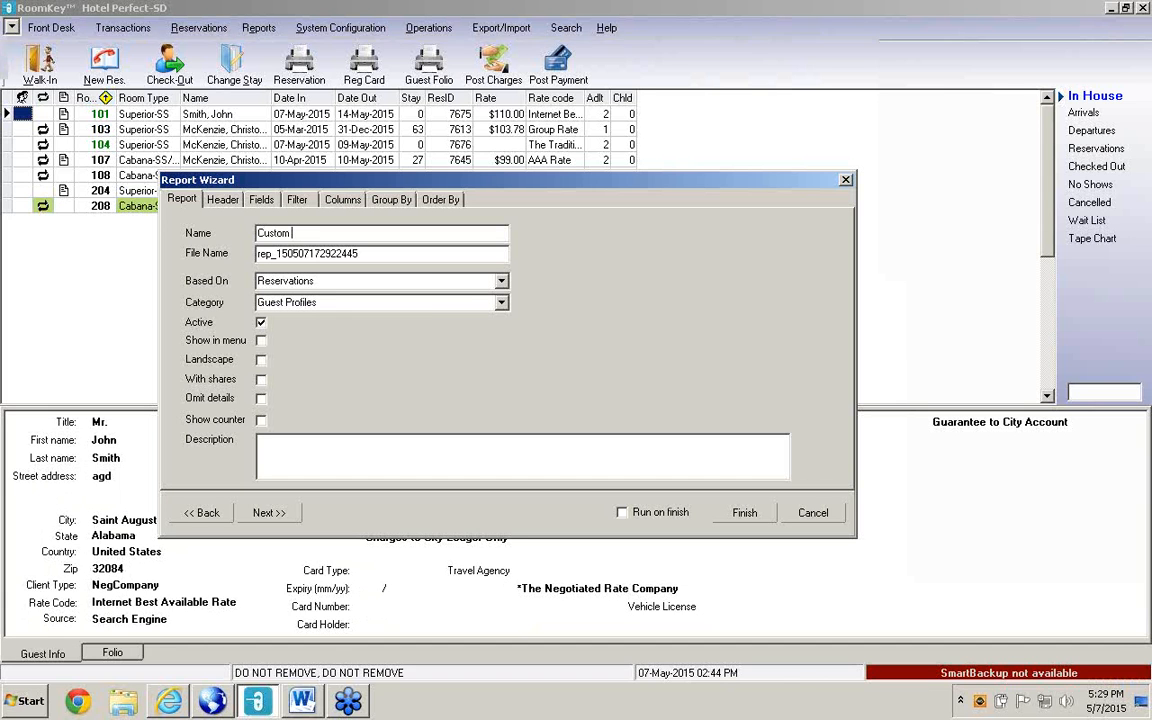
type(" R")
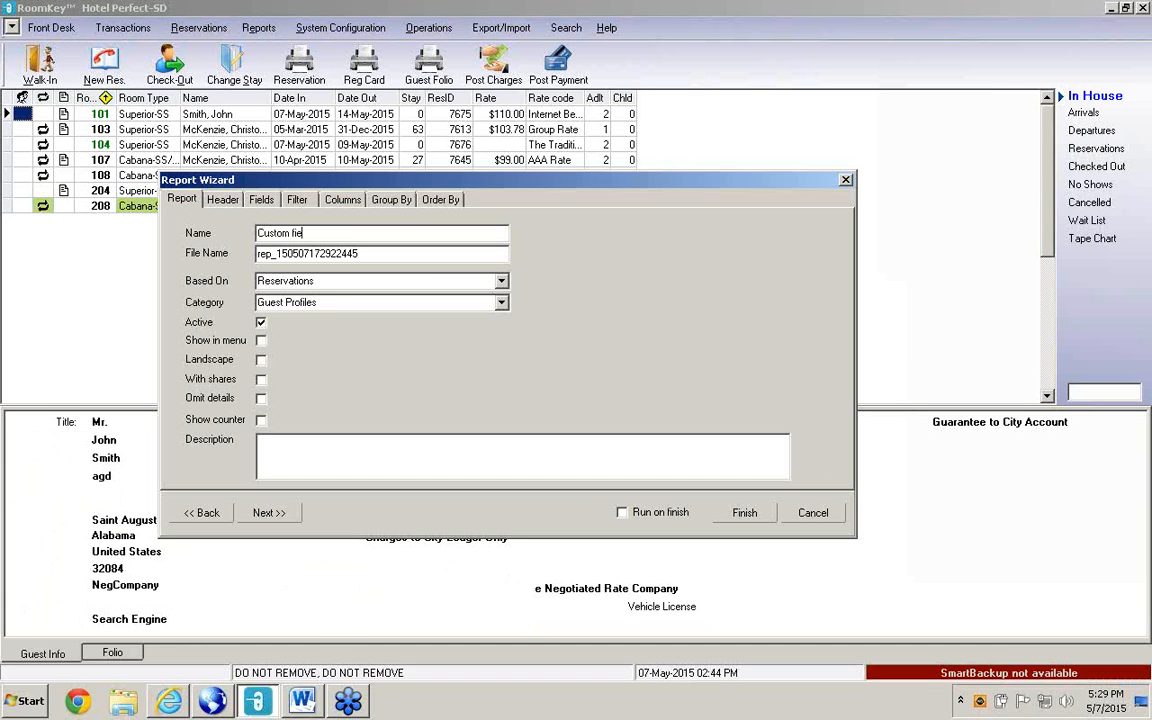
type(" fields for Inh")
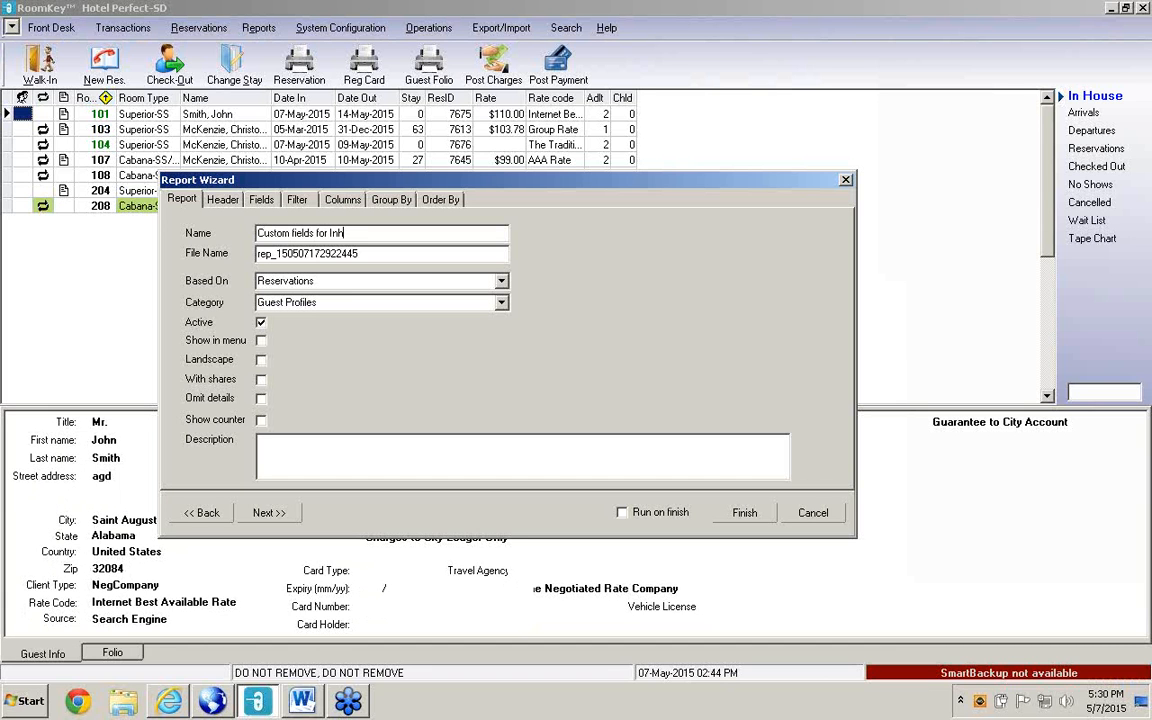
type("ouse Guest")
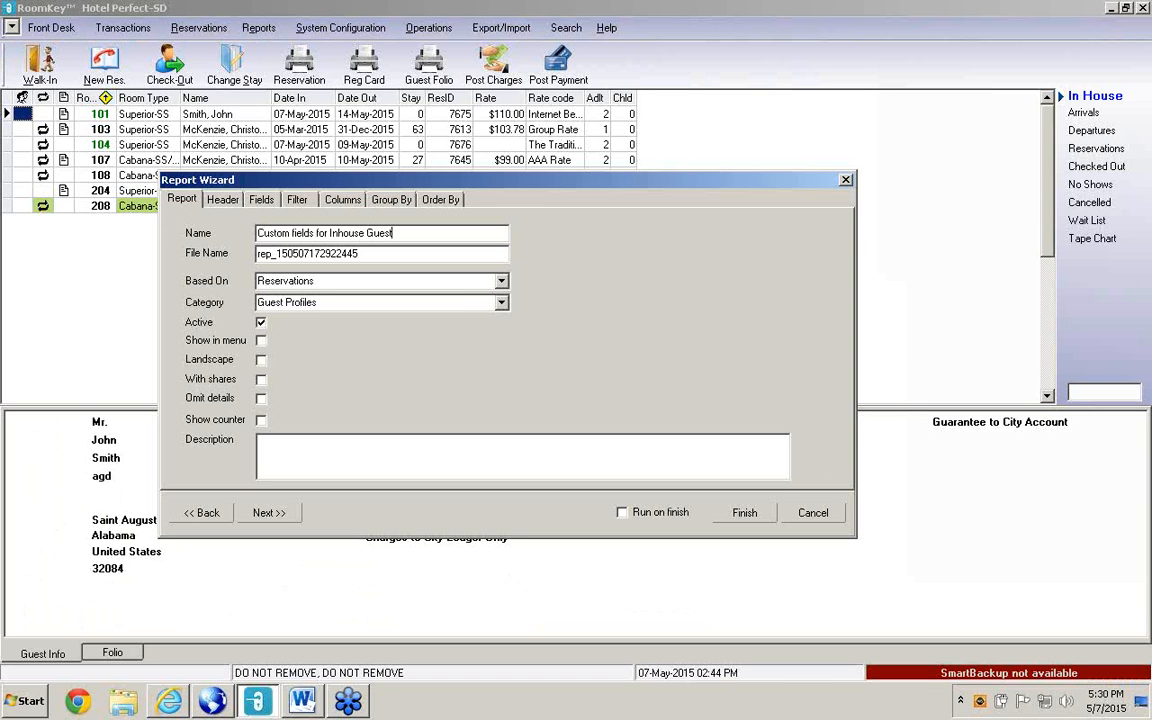
Capitalize the word "fields" in the report name, and copy the whole name.
left_click(294, 232)
key("BackSpace")
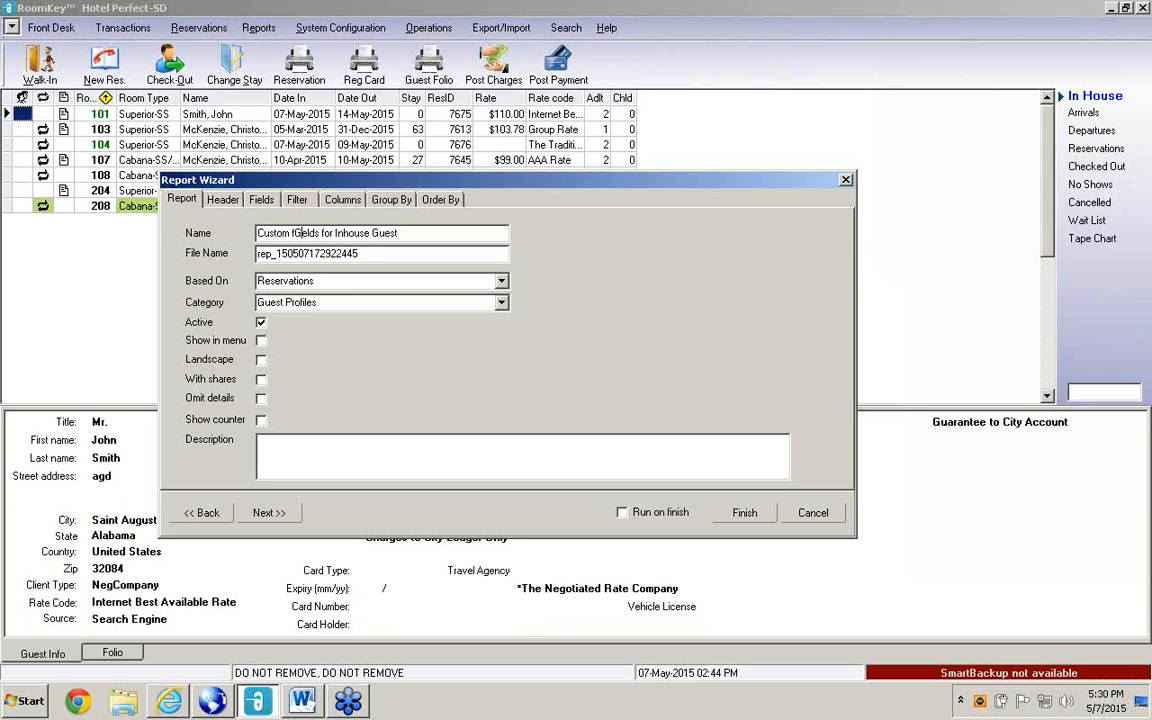
type("F")
left_click(357, 248)
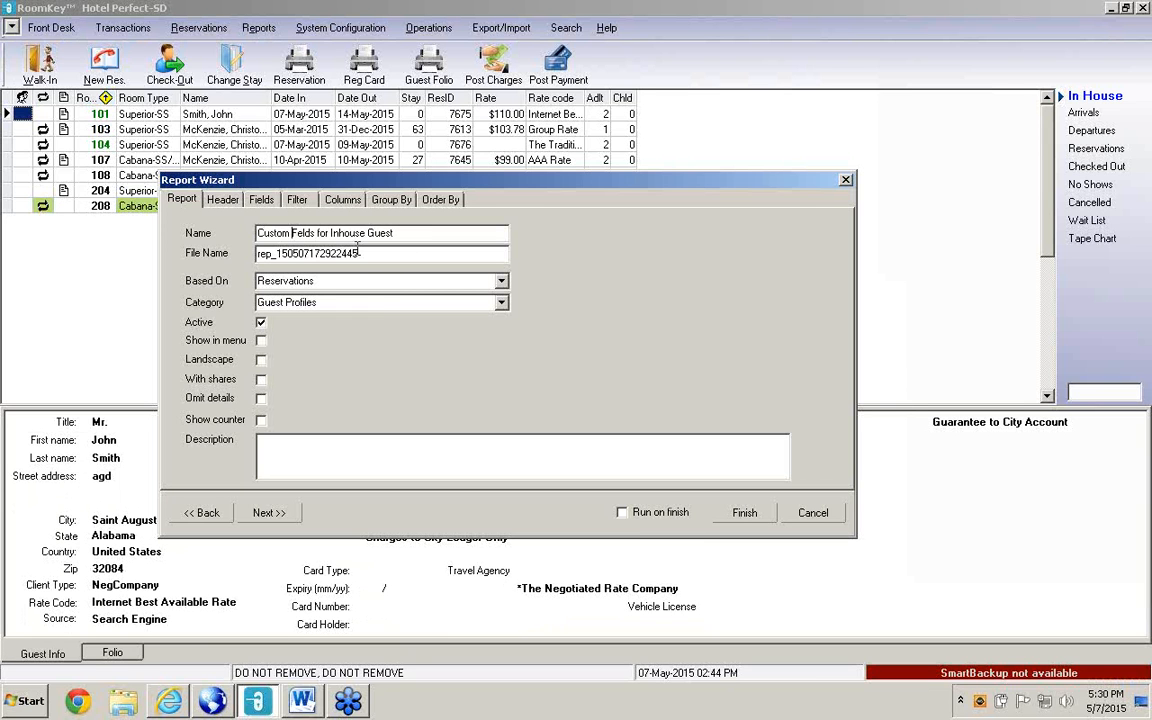
left_click_drag(396, 234, 257, 233)
key("ctrl+c")
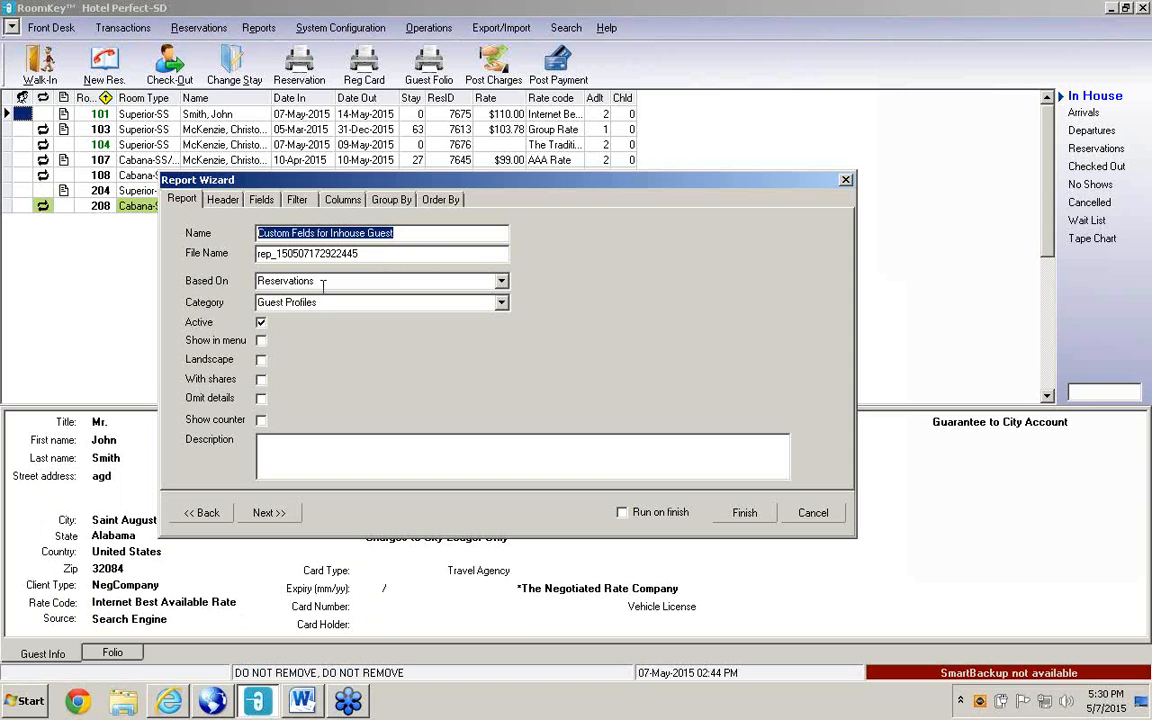
Replace the report's category with a new one named "Custom fFeld Report".
left_click(501, 302)
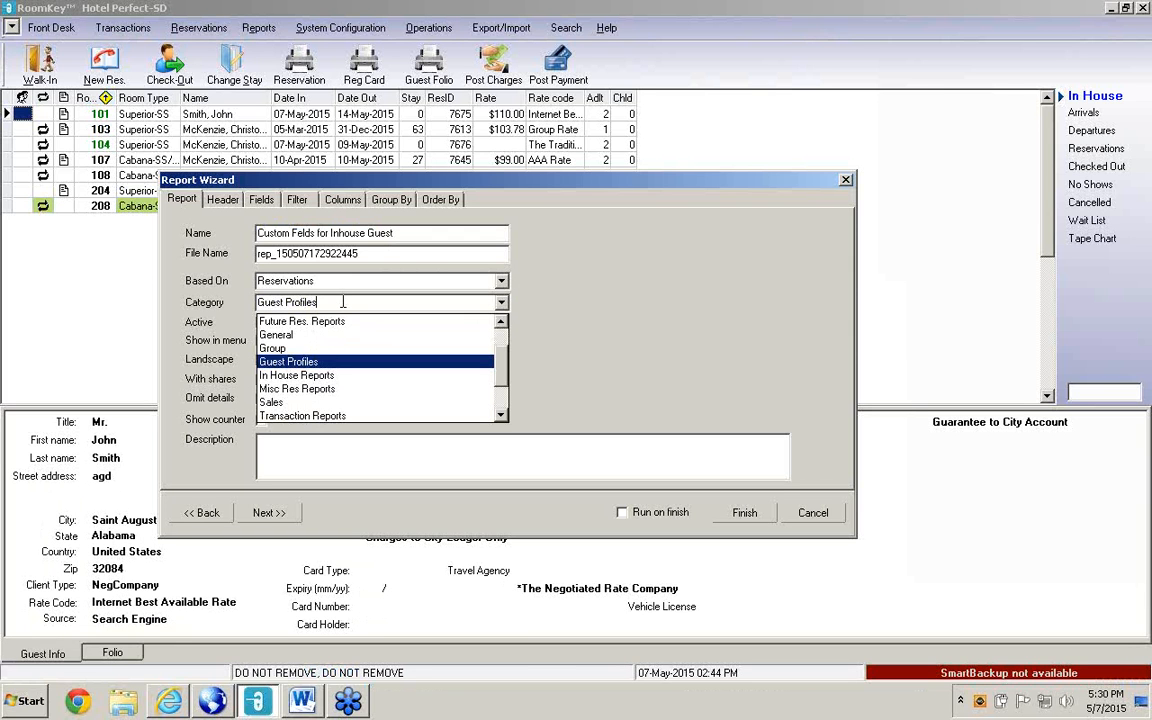
key("BackSpace")
key("BackSpace")
key("BackSpace")
key("BackSpace")
key("BackSpace")
key("BackSpace")
key("BackSpace")
key("BackSpace")
key("BackSpace")
key("BackSpace")
key("BackSpace")
type("Custome")
key("BackSpace")
type("R")
type("field")
left_click(442, 440)
Enable the counter for the report and paste the copied report name as its description.
left_click(260, 324)
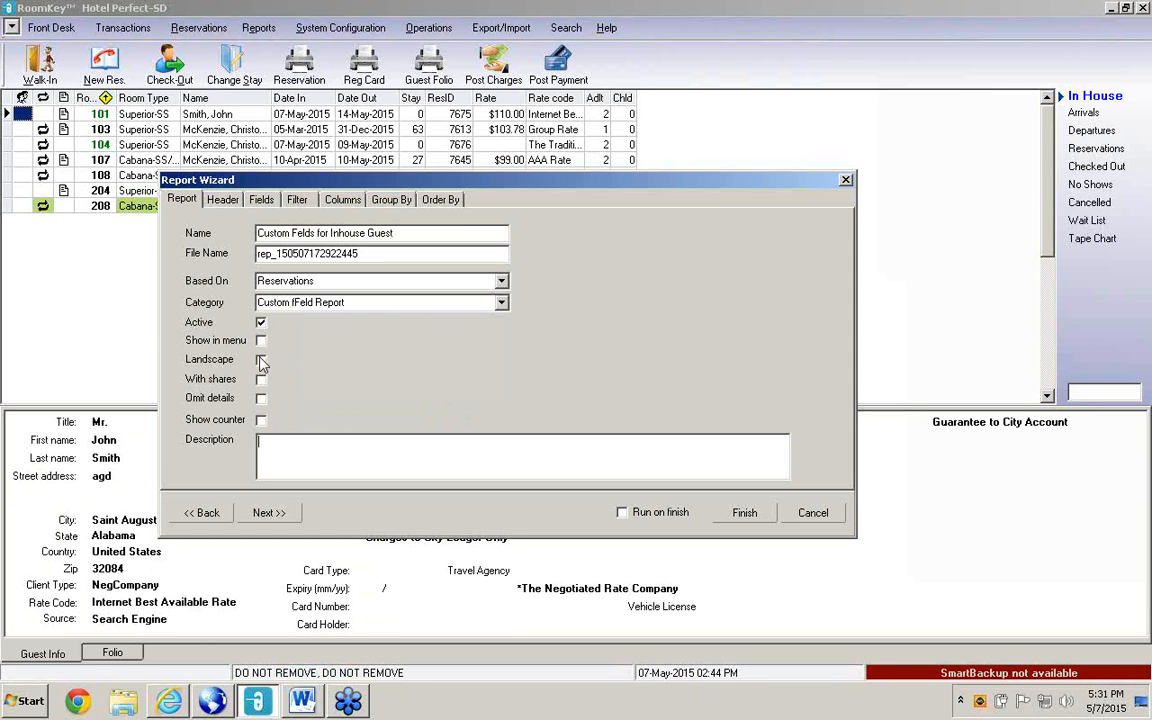
left_click(260, 362)
left_click(260, 362)
left_click(261, 420)
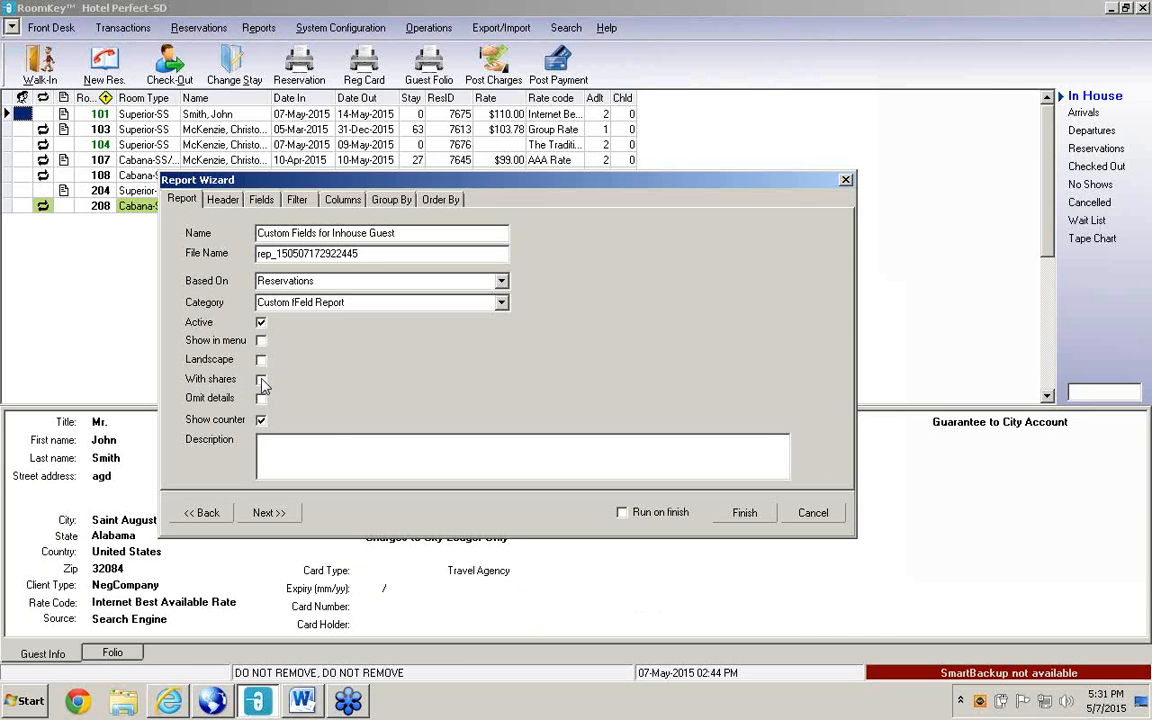
left_click(268, 440)
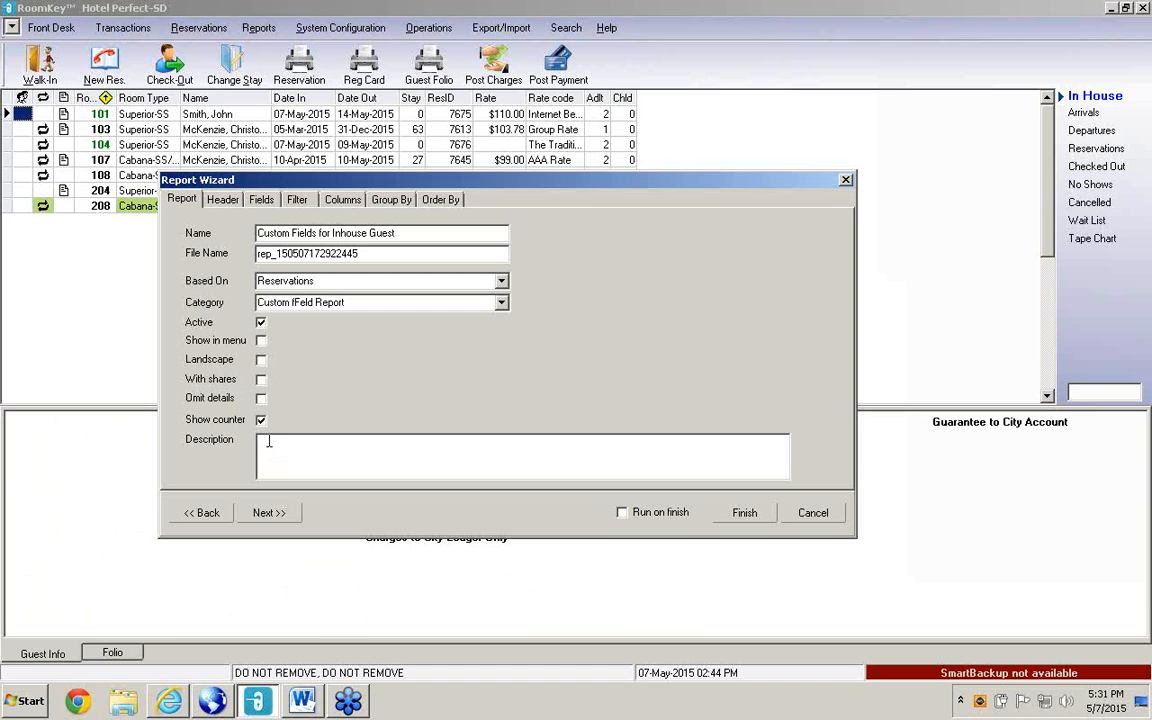
key("ctrl+v")
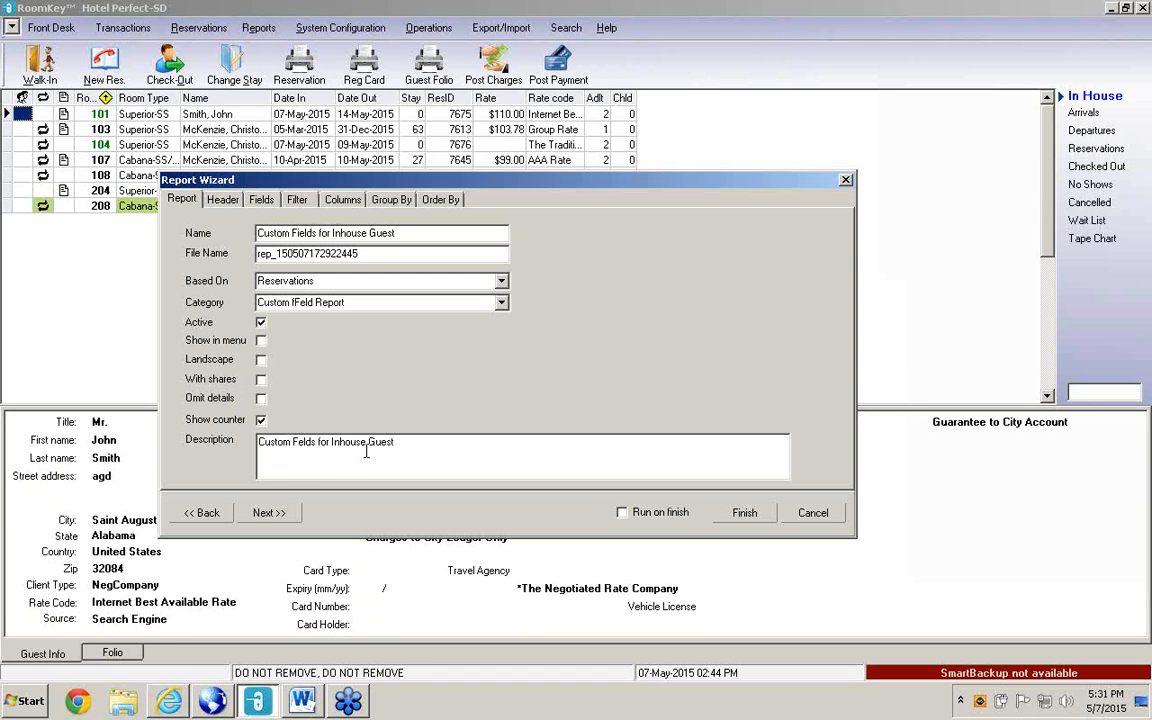
Insert the [Property] variable in header line 1 and set the title to "Custom Fields for Inhouse Guest".
left_click(272, 513)
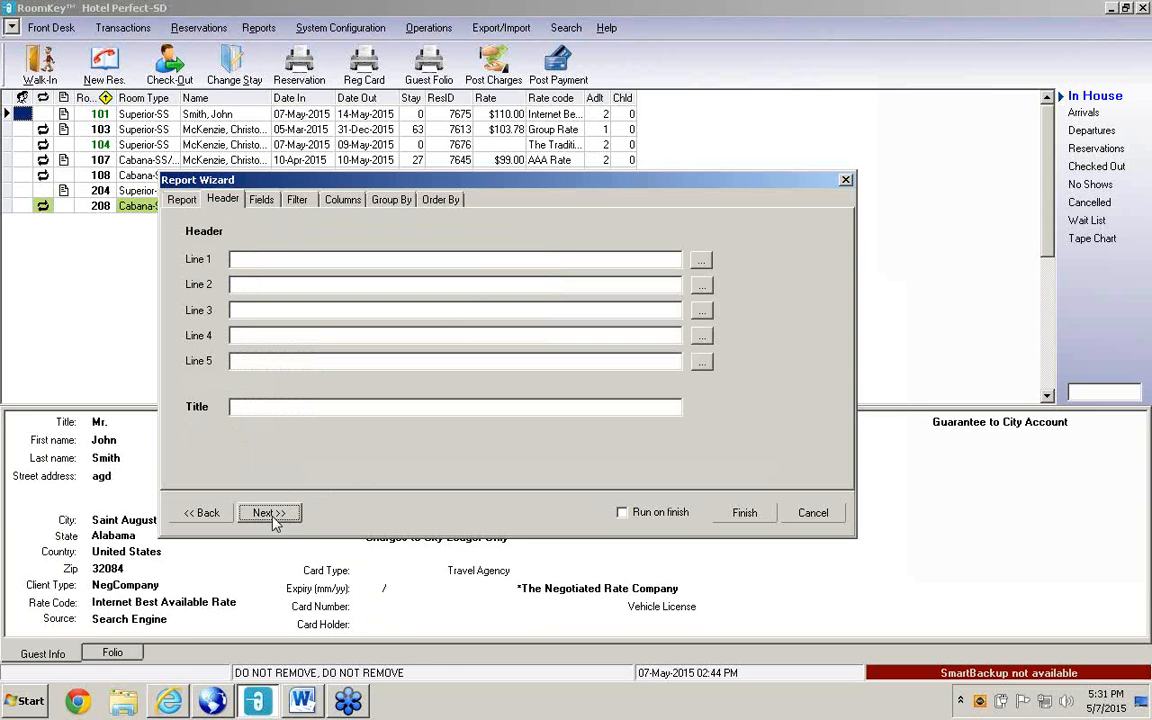
left_click(701, 262)
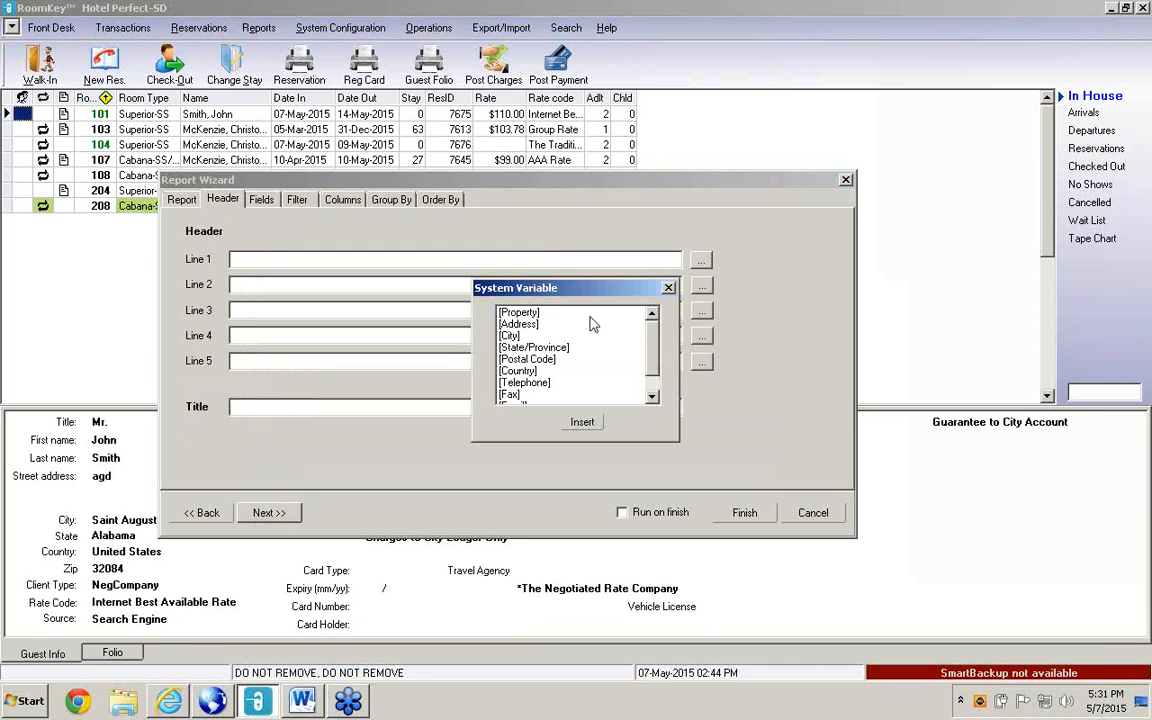
left_click(519, 313)
left_click(582, 422)
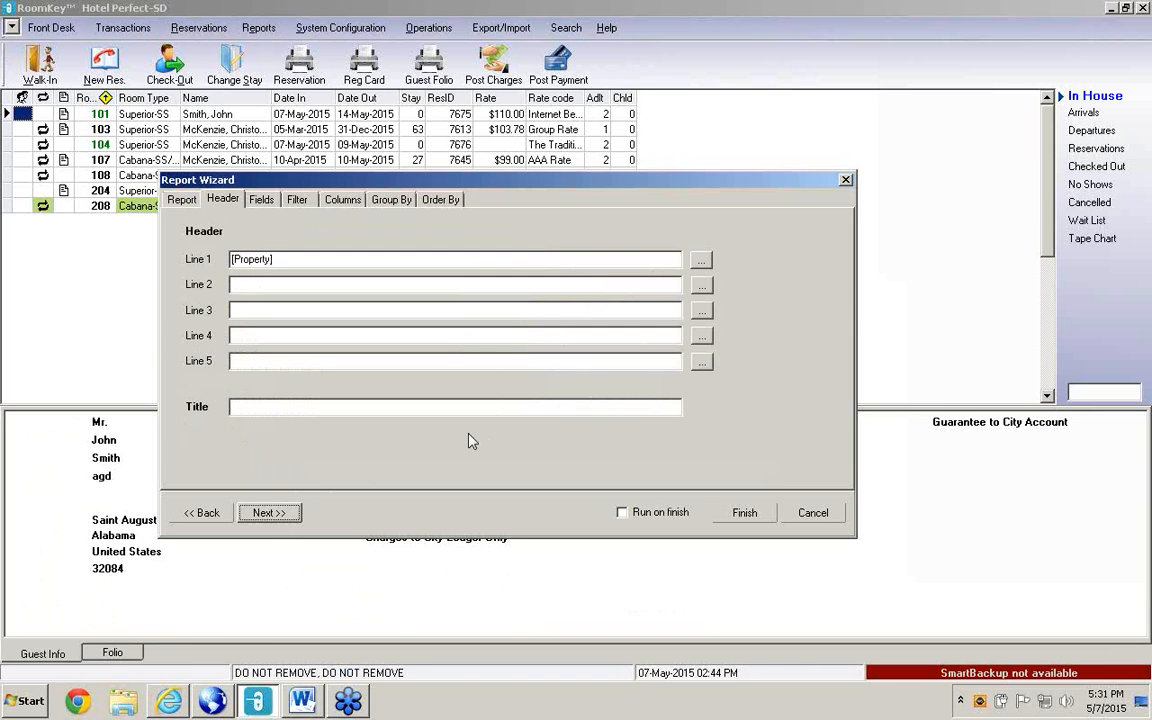
left_click(270, 404)
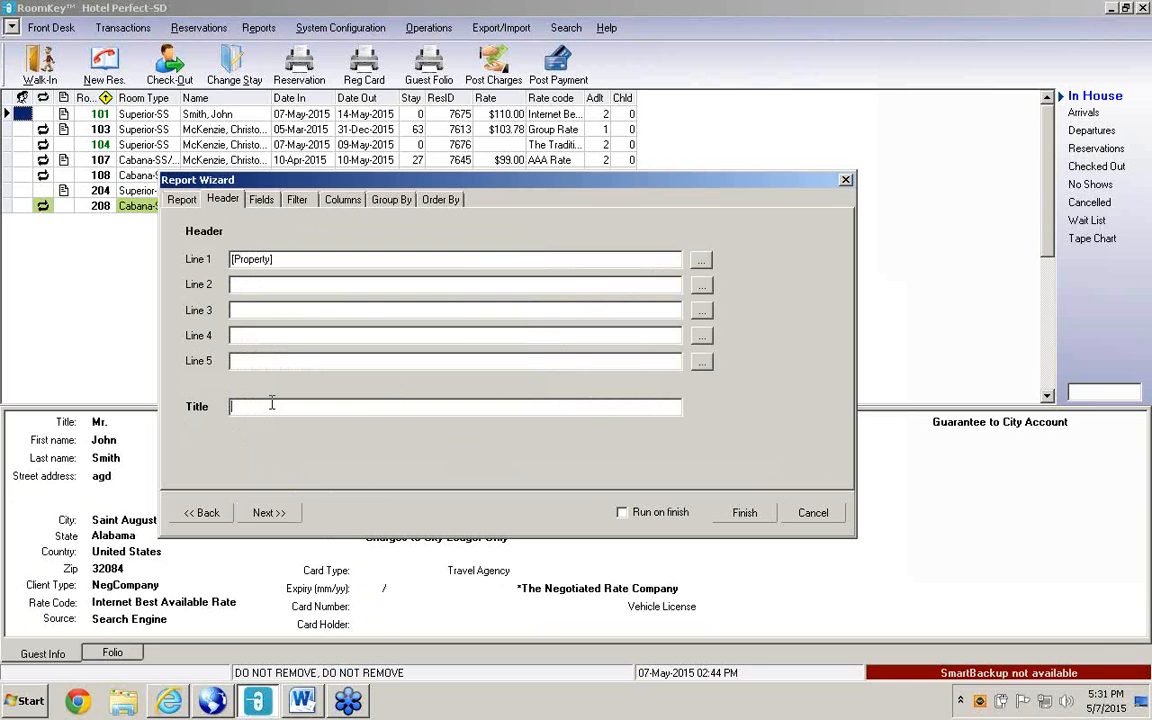
type("Custom Fields for Inhouse Guest")
Expand the Reservations group among the available report fields and select the Guest Name field.
left_click(268, 513)
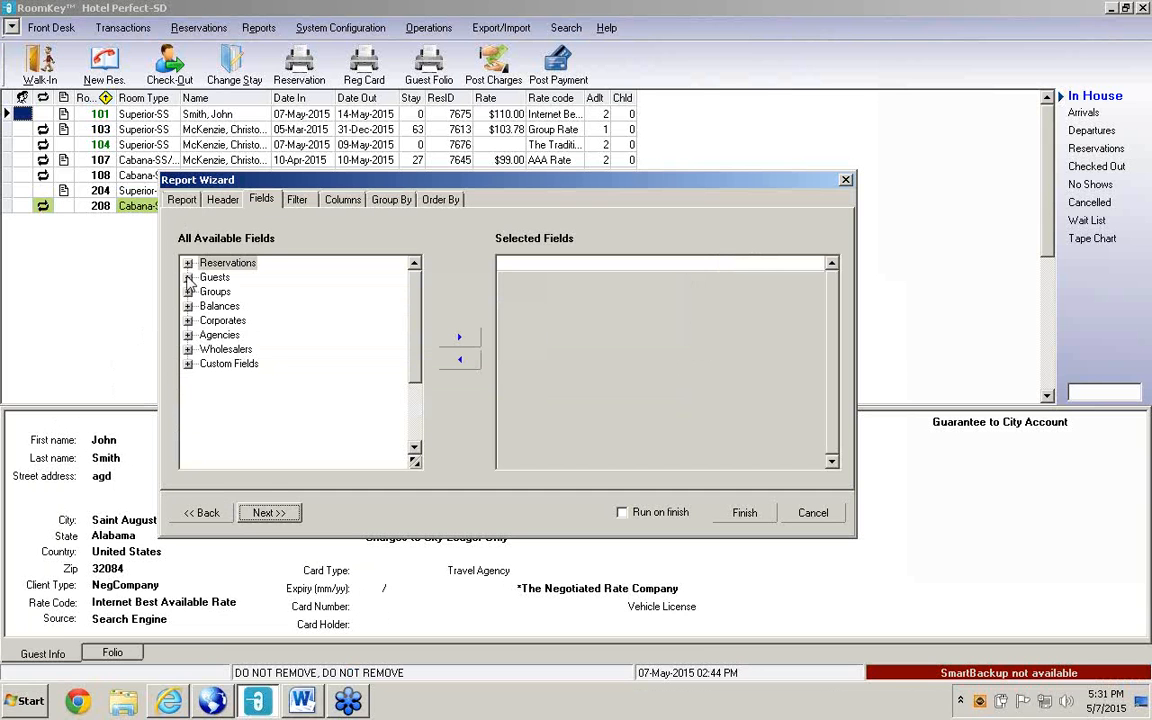
left_click(188, 264)
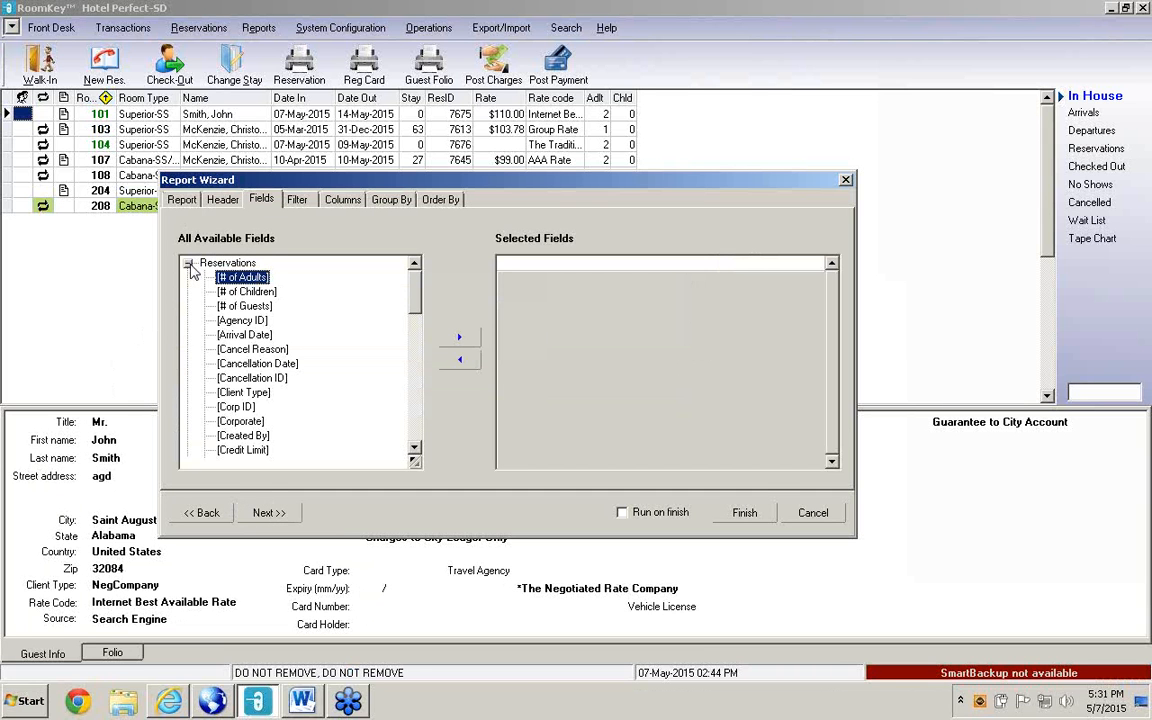
key("Down")
key("Down")
key("Down")
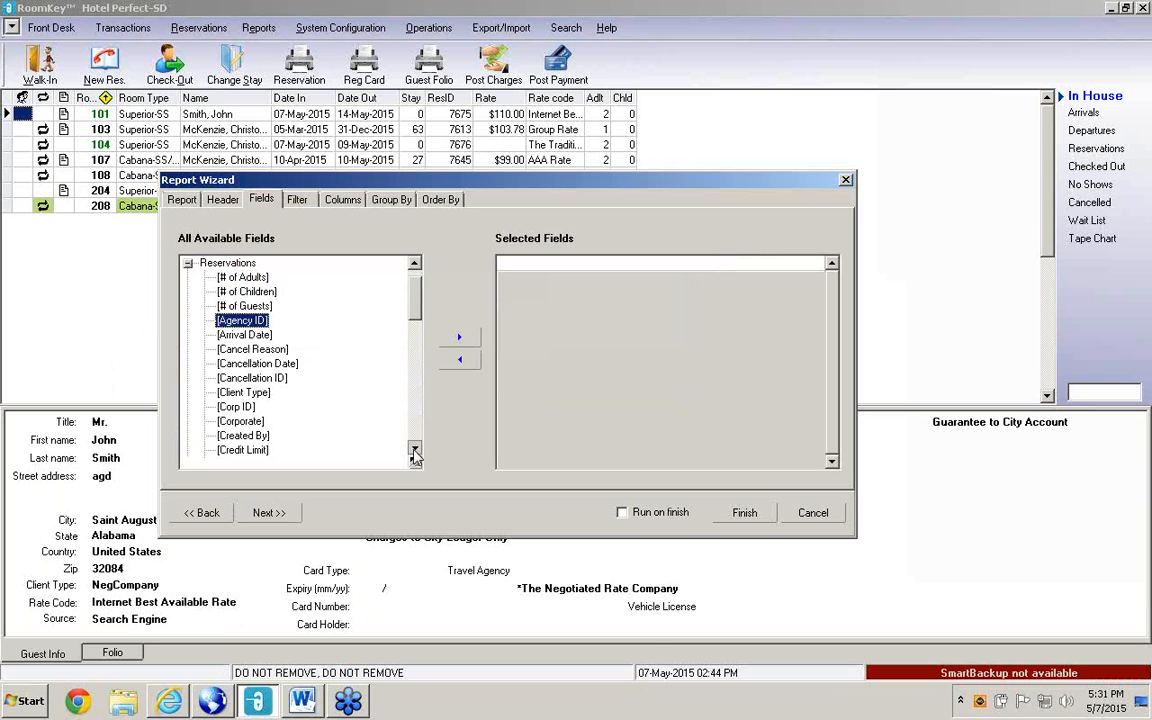
key("Down")
key("Down")
key("Down")
key("Down")
key("Down")
key("Down")
key("Down")
key("Down")
key("Down")
key("Down")
key("Down")
key("Down")
key("Down")
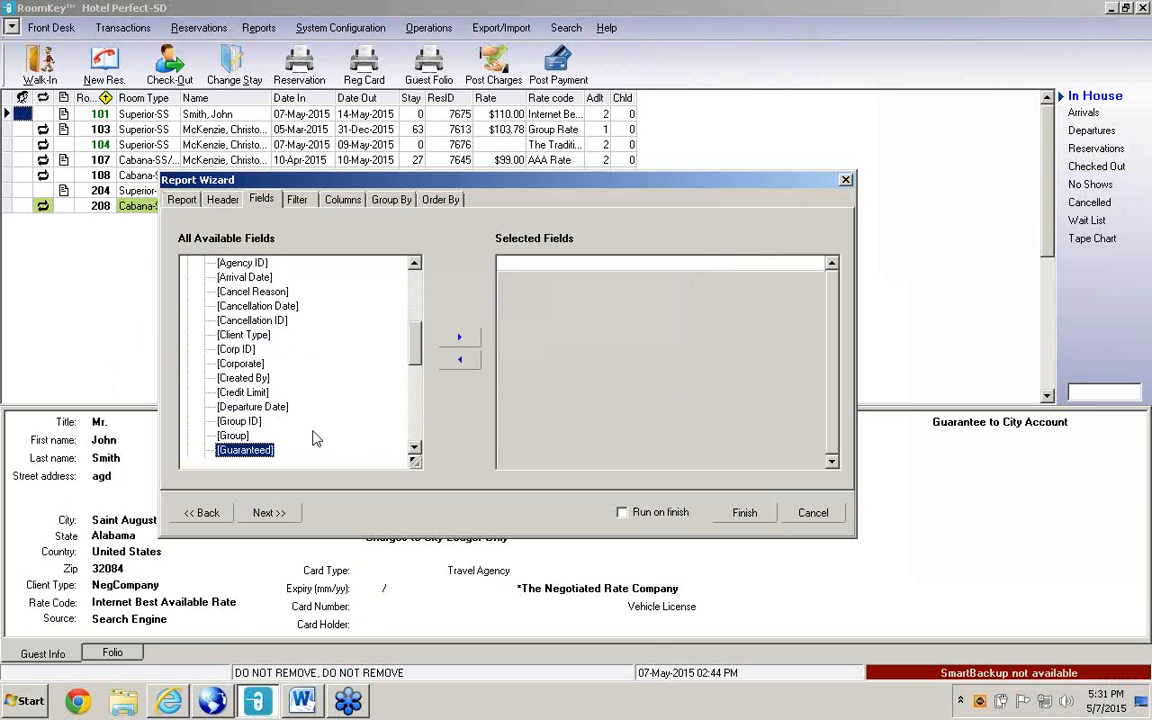
key("Down")
key("Down")
key("Down")
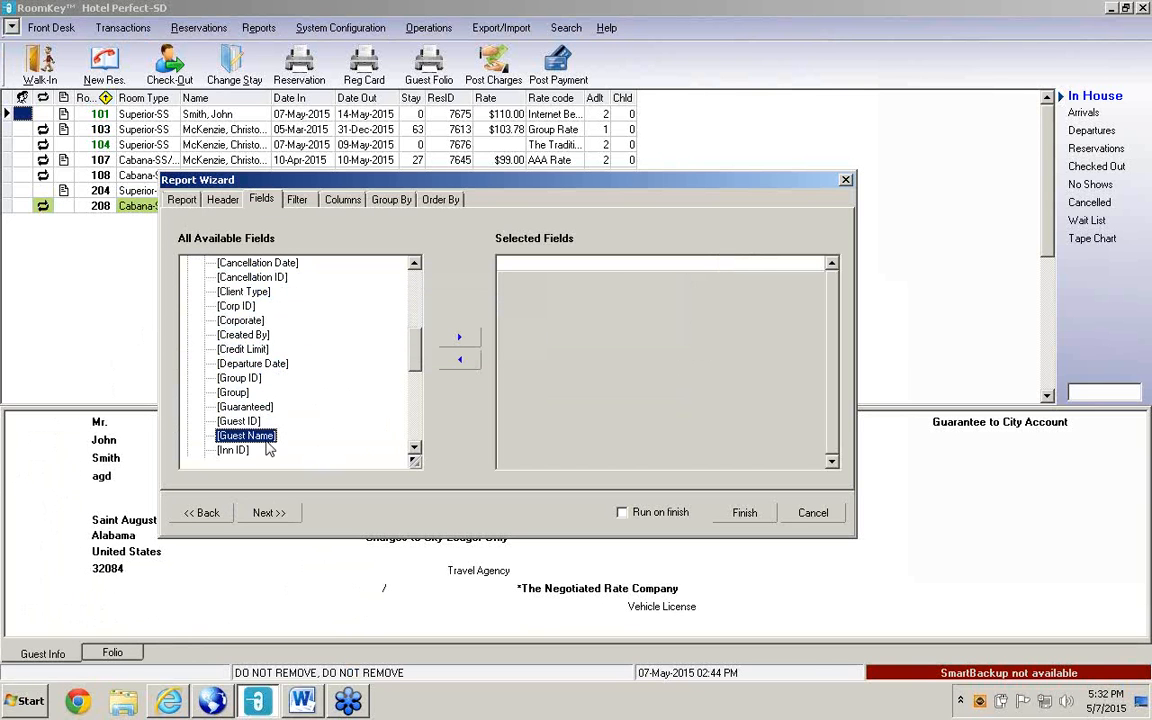
left_click(280, 518)
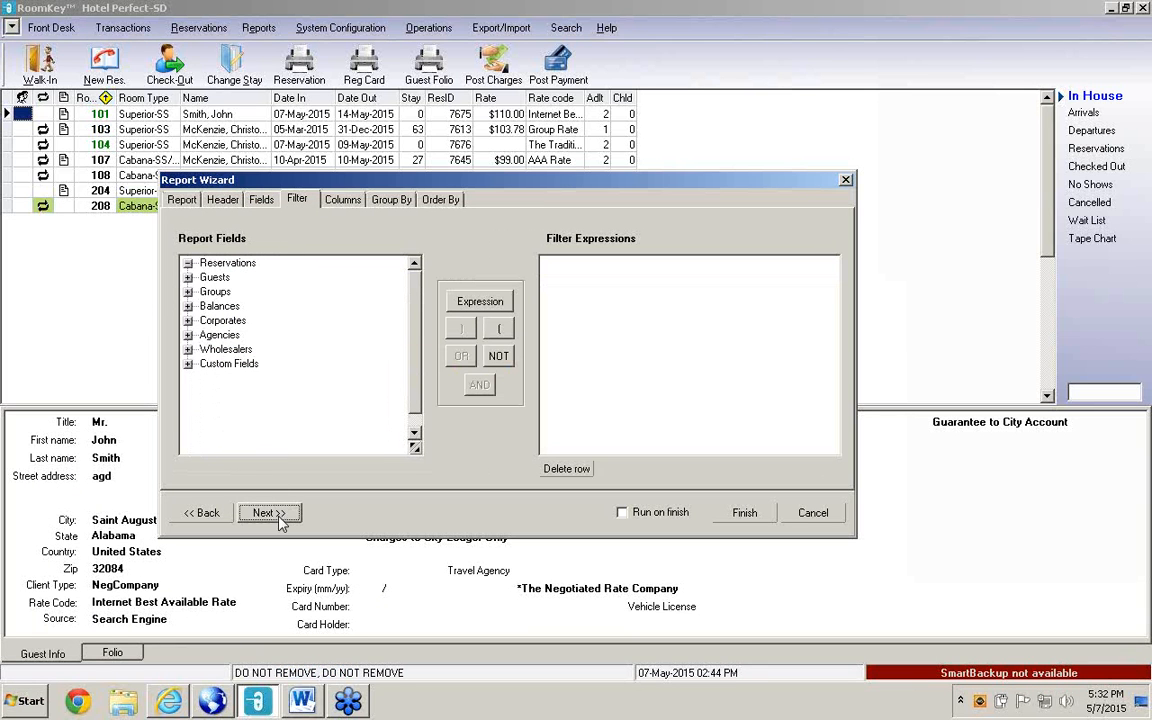
left_click(186, 264)
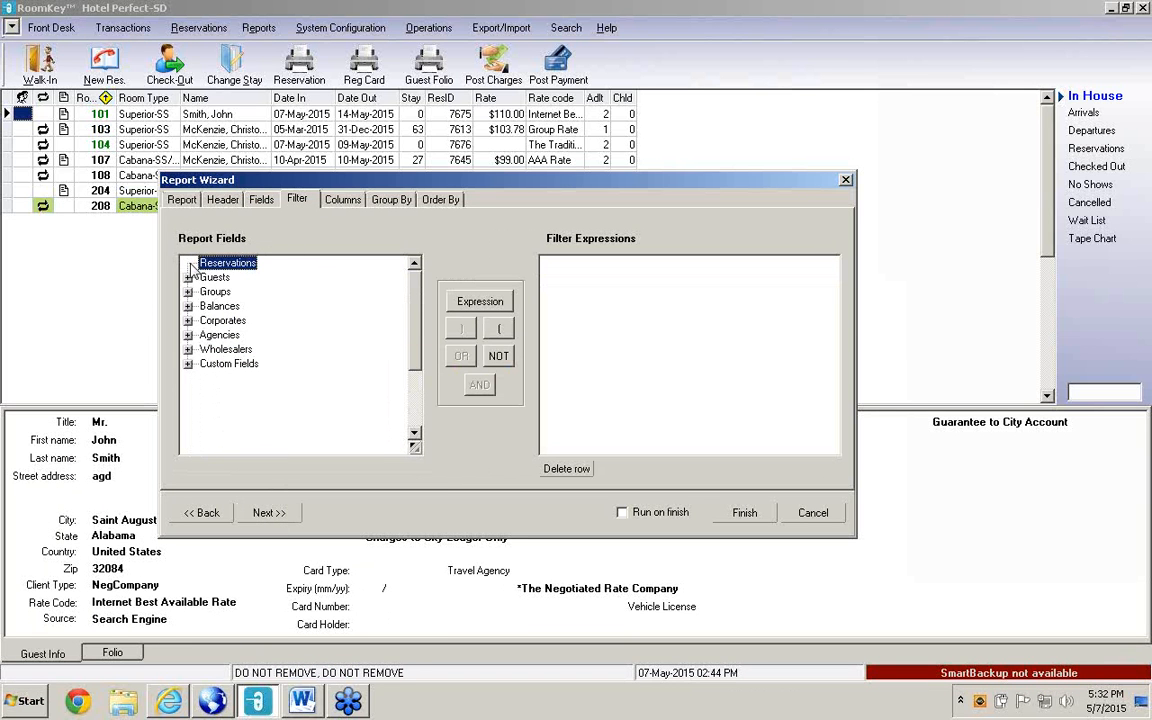
left_click(194, 274)
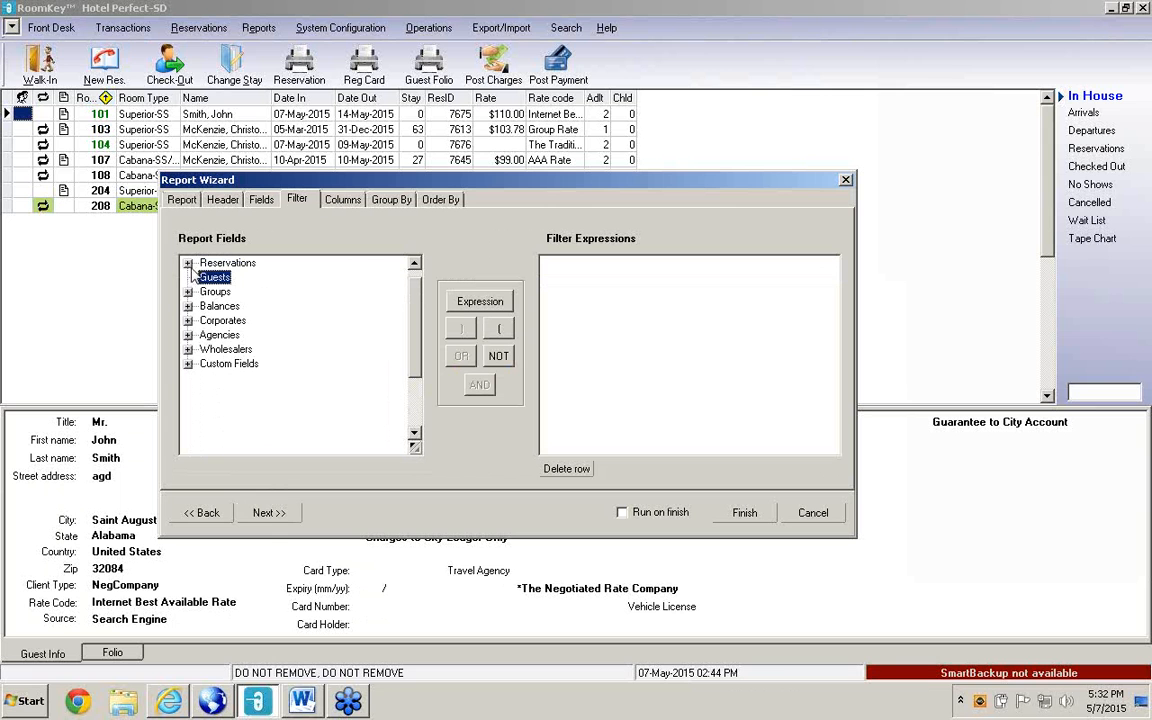
left_click(194, 262)
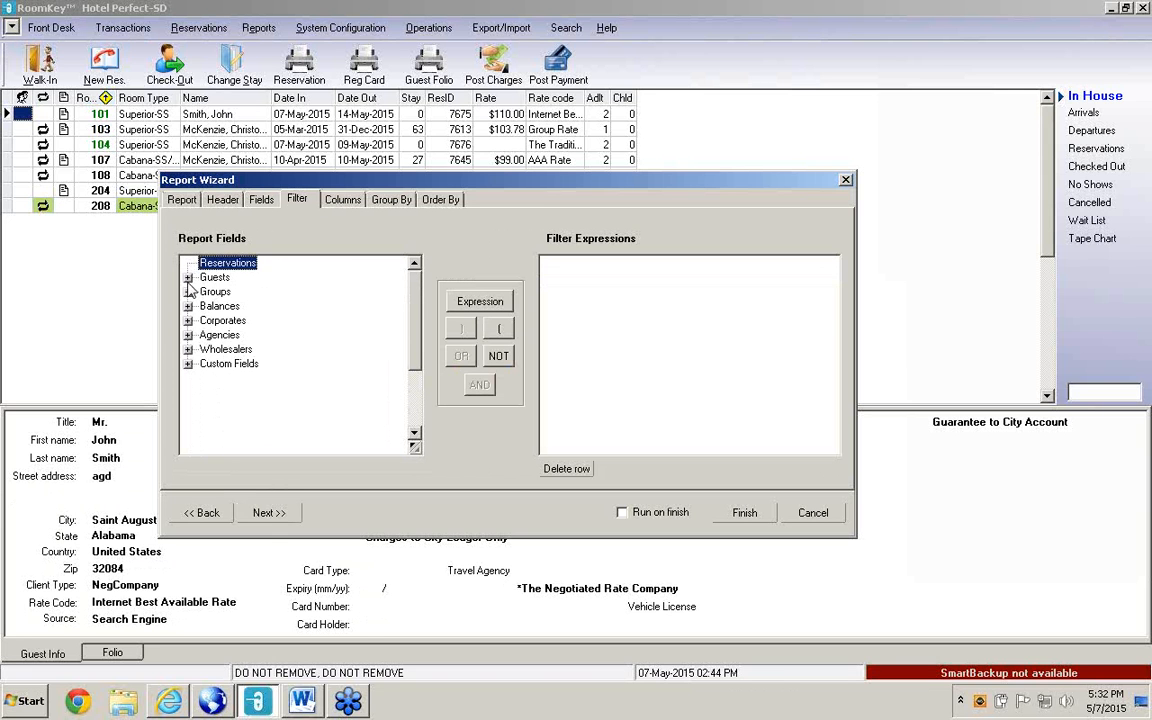
left_click(190, 277)
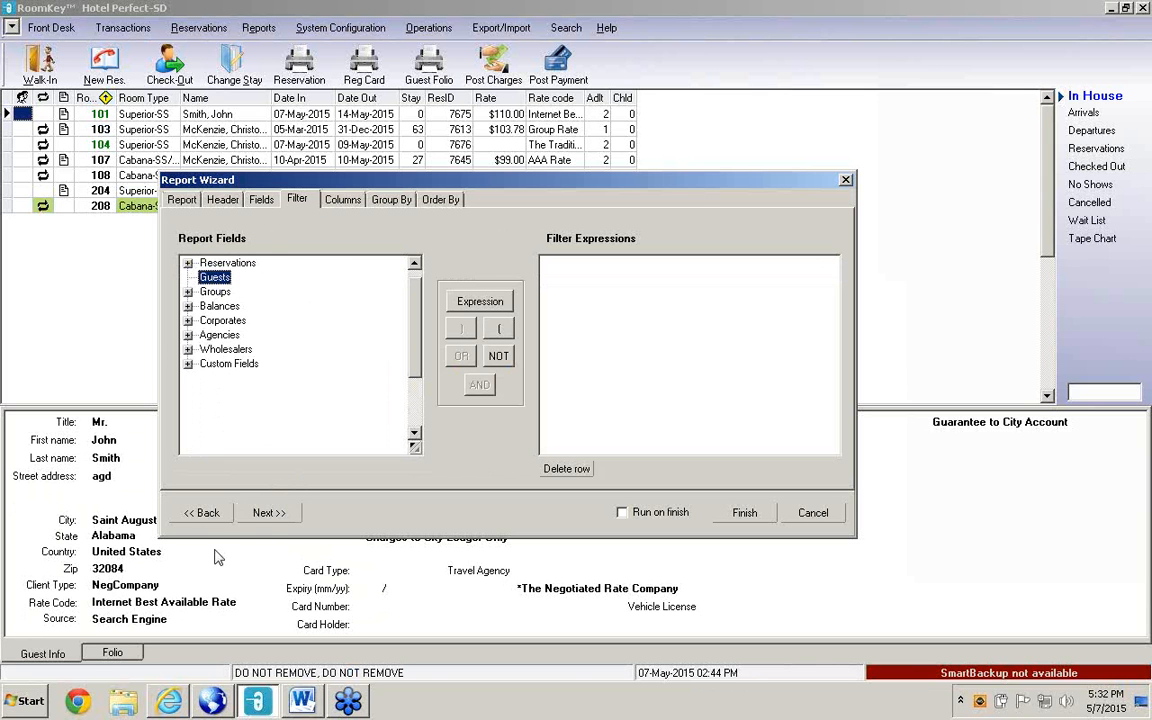
left_click(207, 514)
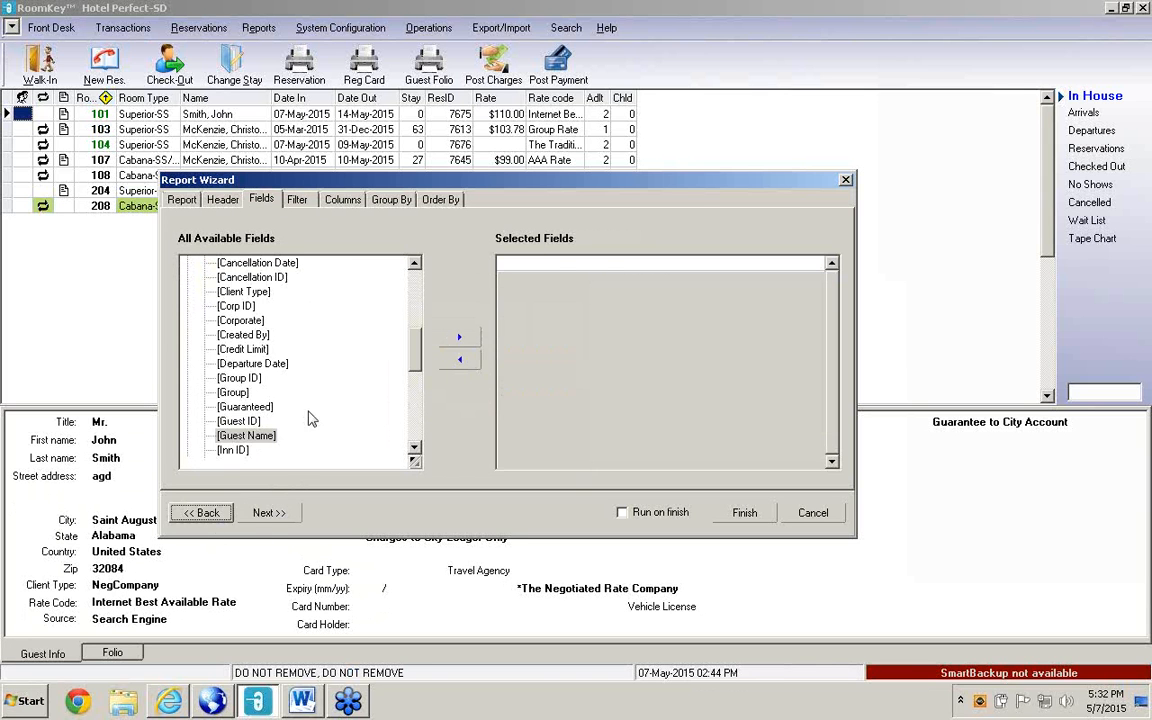
Add the Reservations fields Guest Name and Res ID to the report's selected fields.
left_click(459, 339)
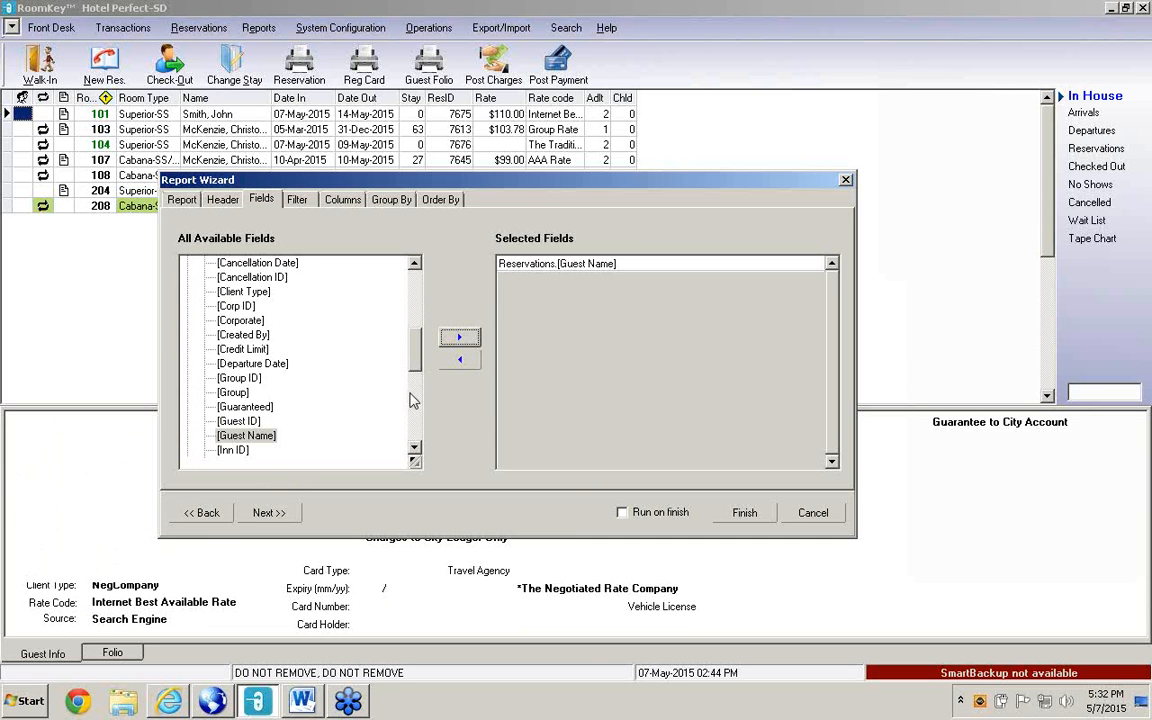
key("Down")
key("Down")
key("Down")
key("Down")
key("Down")
key("Down")
key("Down")
key("Down")
key("Down")
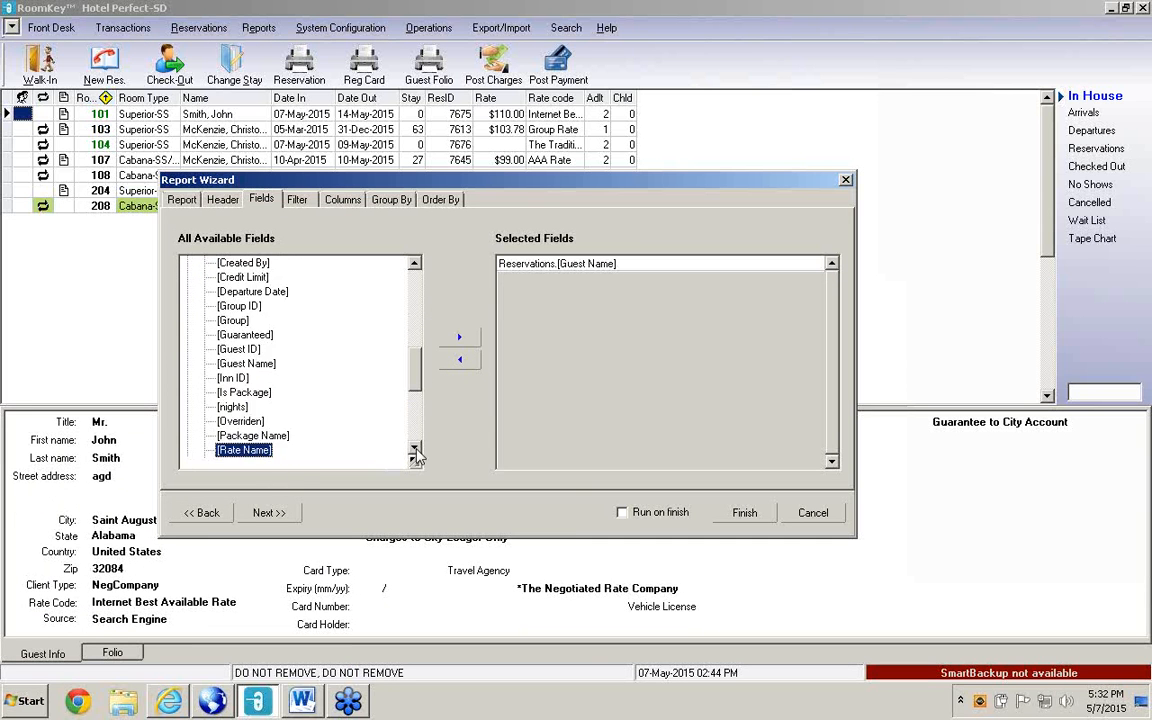
left_click(245, 436)
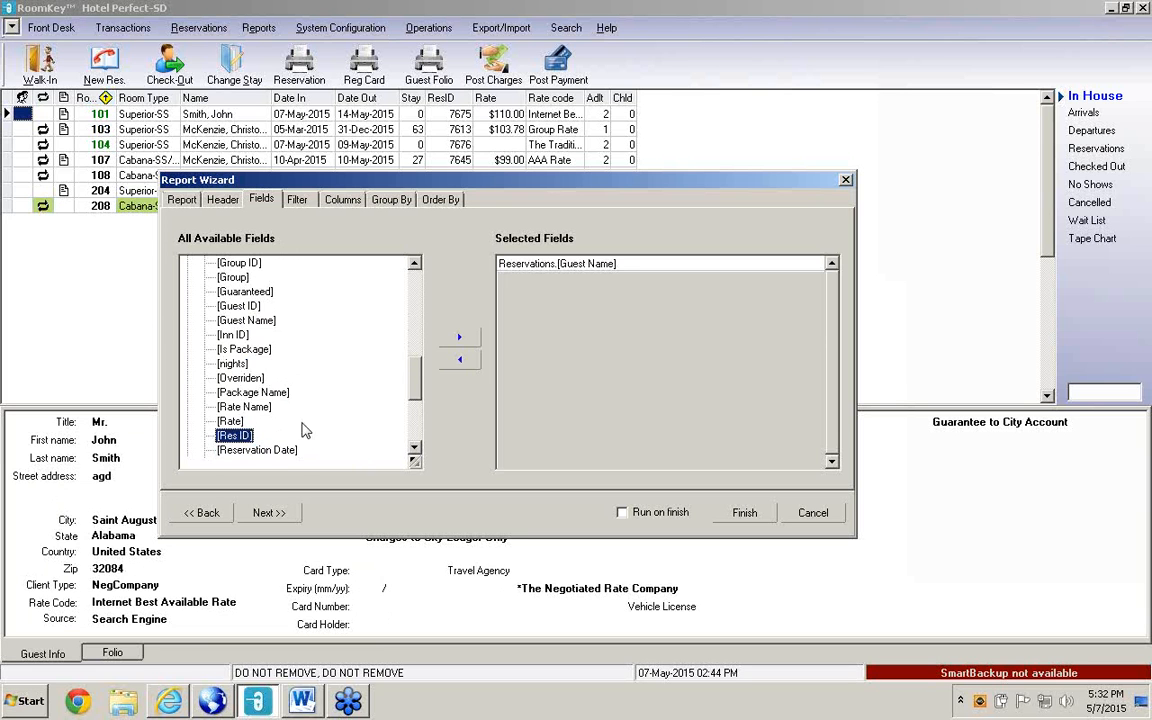
left_click(462, 339)
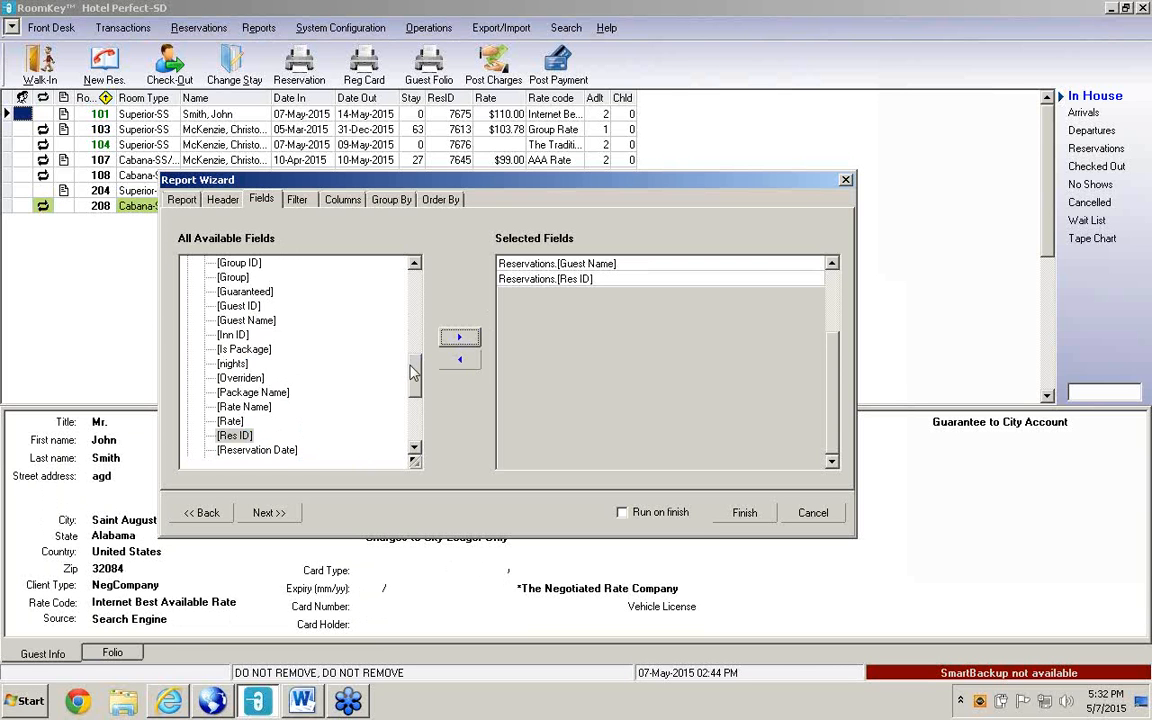
Add the Reservations field Arrival Date to the report's selected fields.
left_click_drag(413, 372, 409, 295)
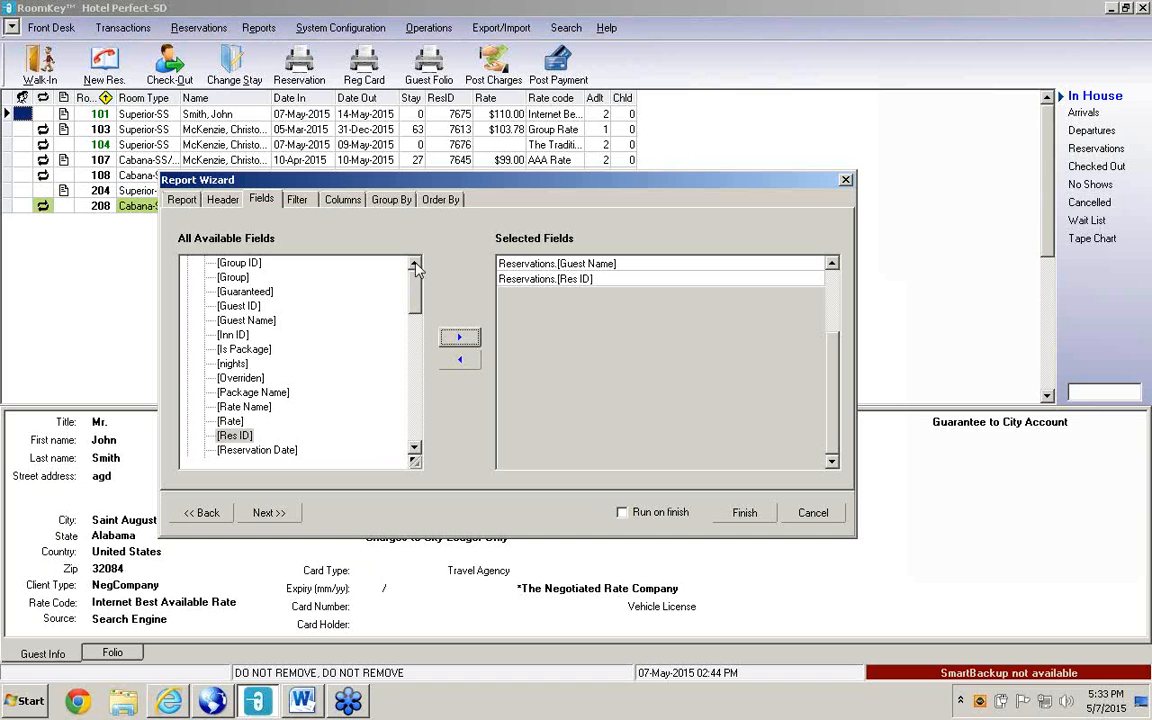
mouse_move(417, 290)
left_mouse_down()
mouse_move(418, 398)
mouse_move(420, 266)
left_mouse_up()
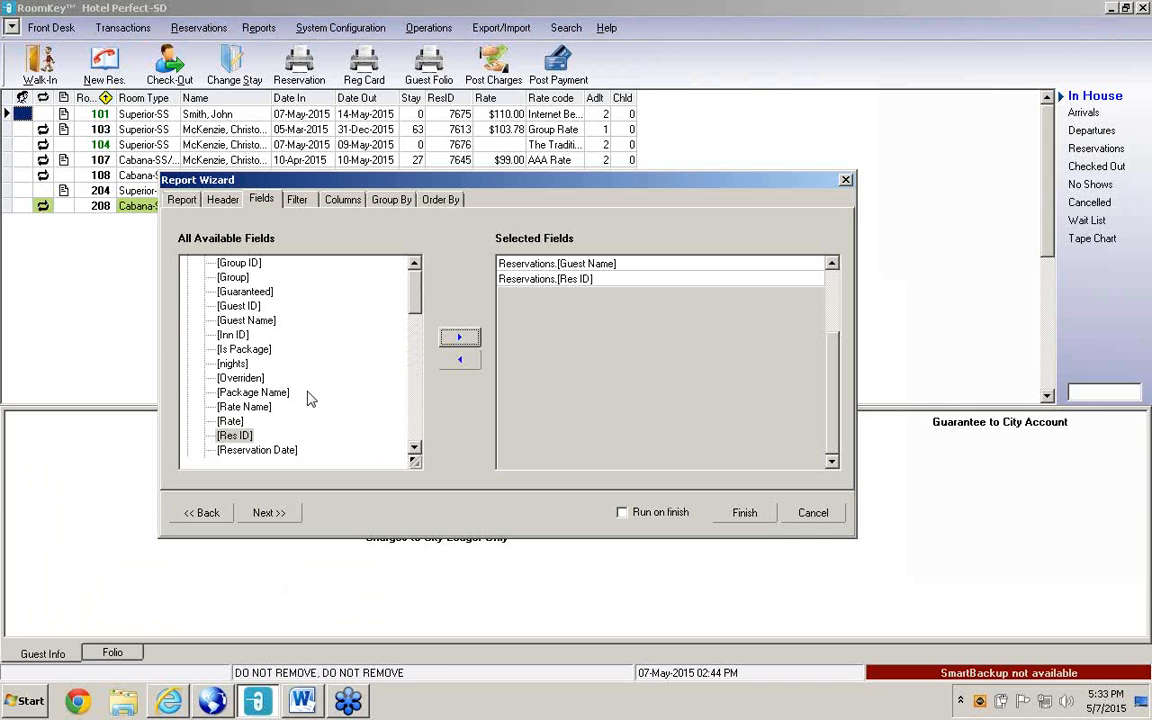
scroll(250, 420, "down", 5)
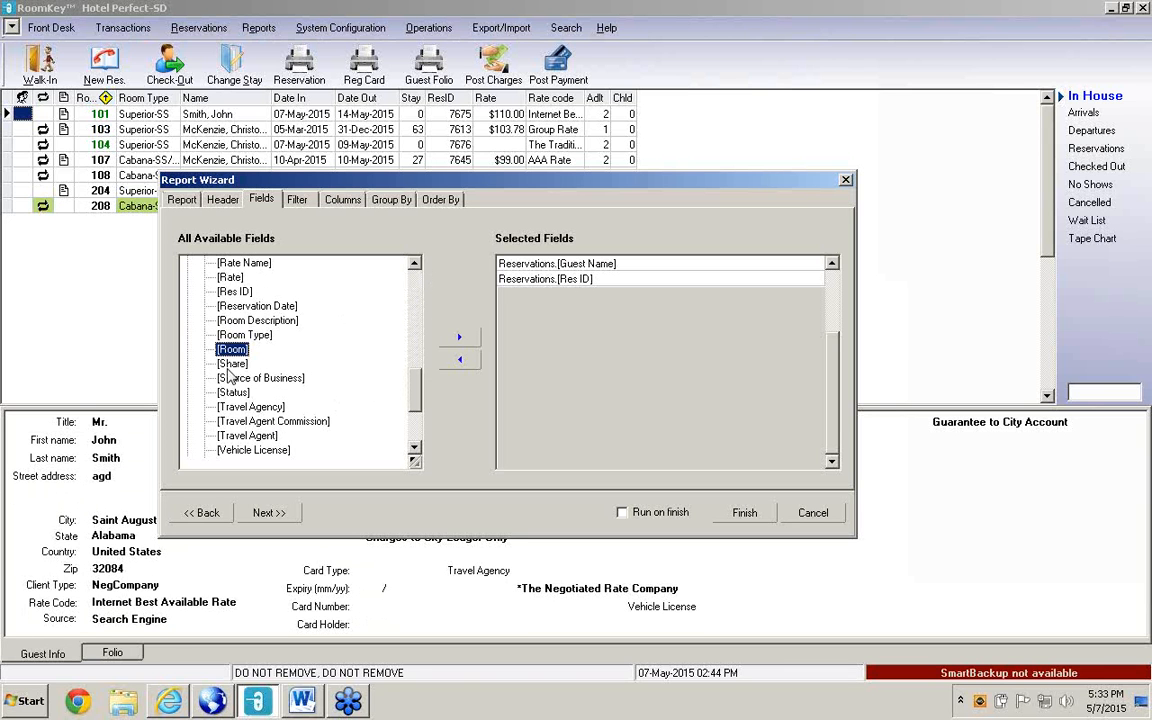
key("Up")
key("Up")
key("Up")
key("Up")
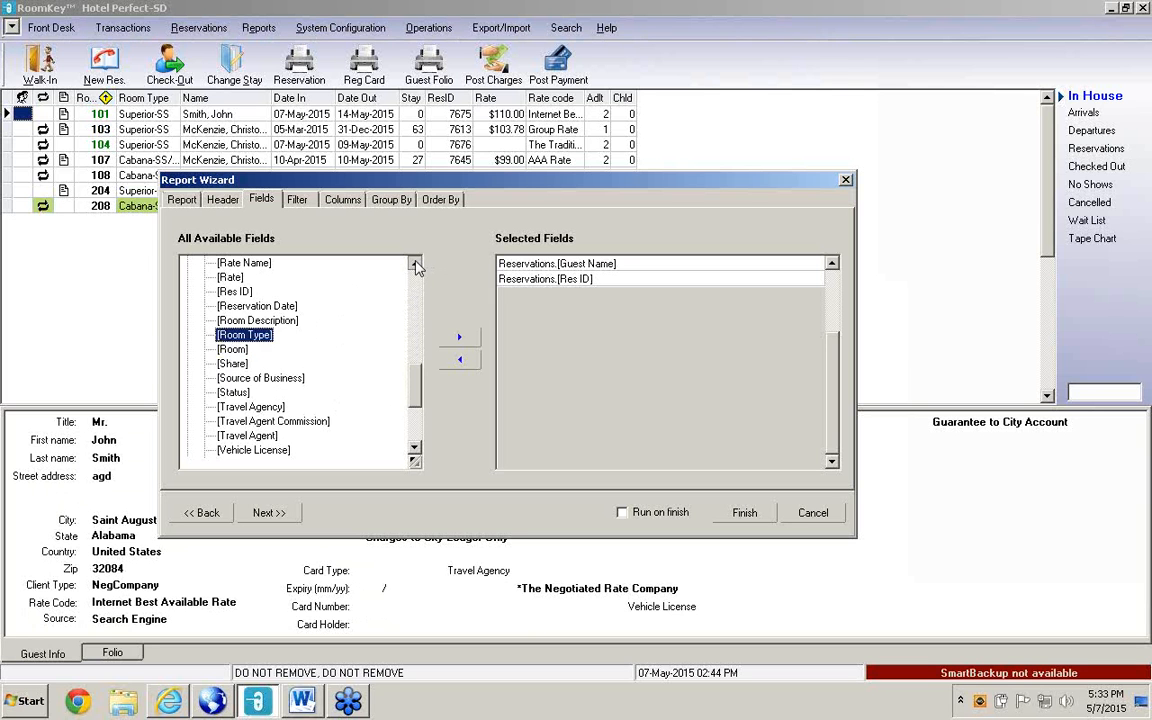
key("Up")
key("Up")
key("Up")
key("Up")
key("Up")
key("Up")
key("Up")
key("Up")
key("Up")
key("Up")
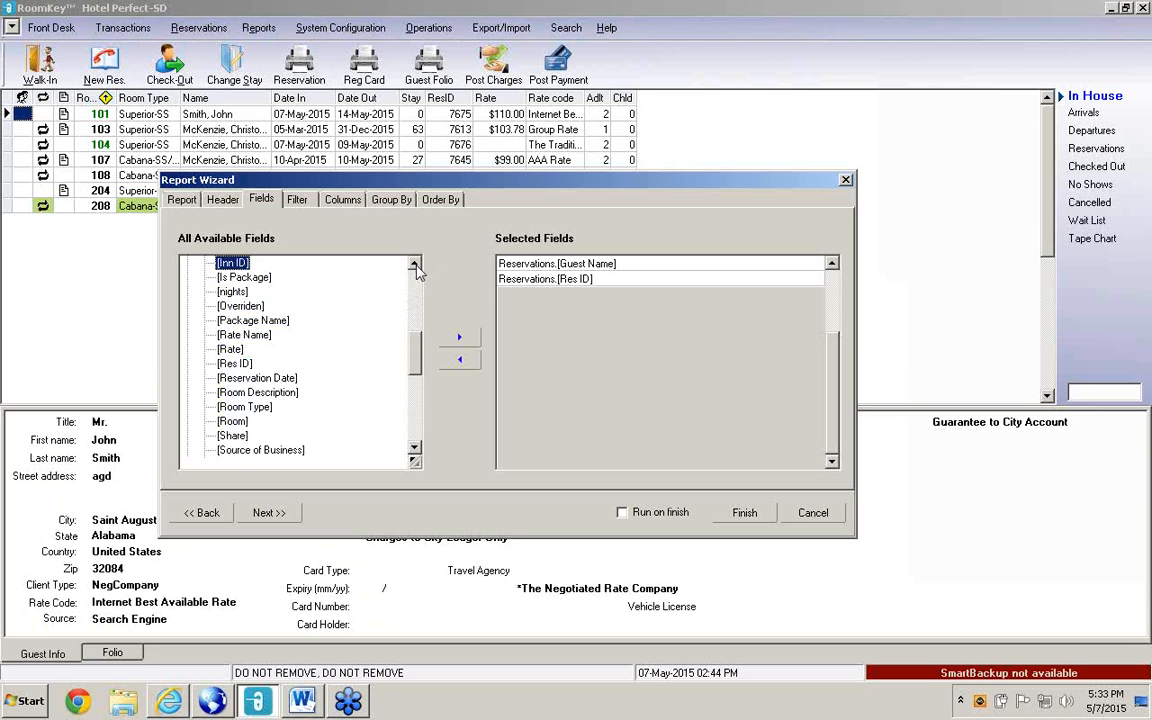
key("Up")
key("Up")
key("Up")
key("Up")
key("Up")
key("Up")
key("Up")
key("Up")
key("Up")
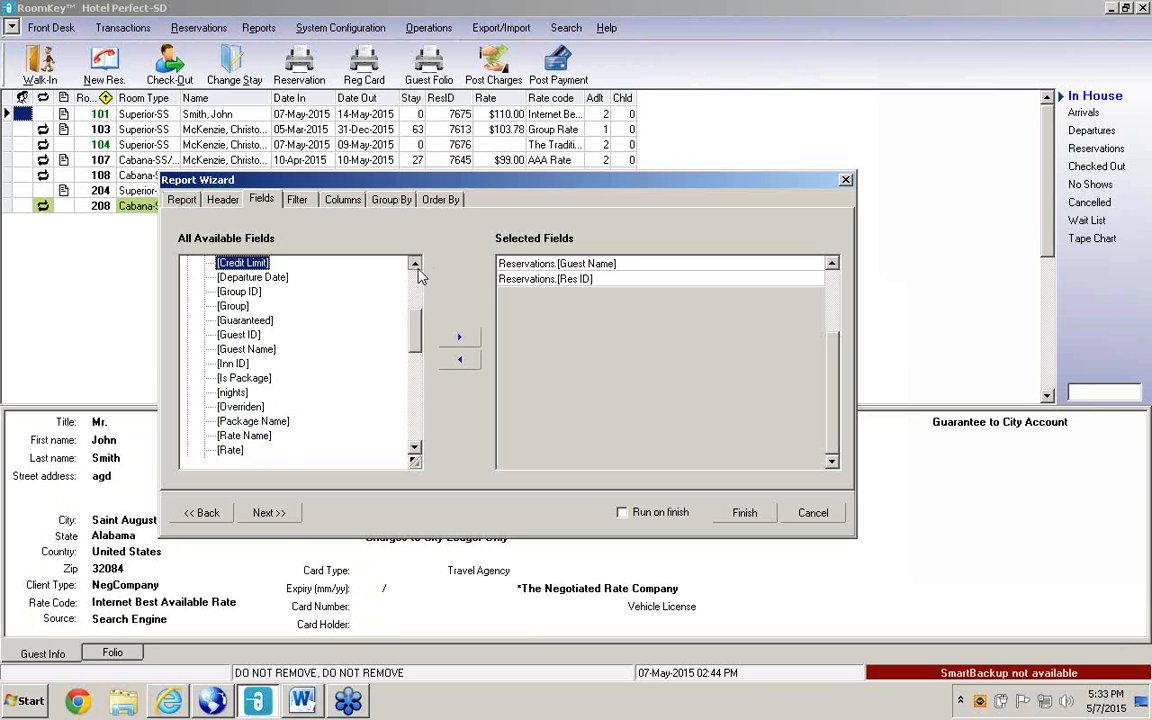
key("Up")
key("Up")
key("Up")
key("Up")
key("Up")
key("Up")
key("Up")
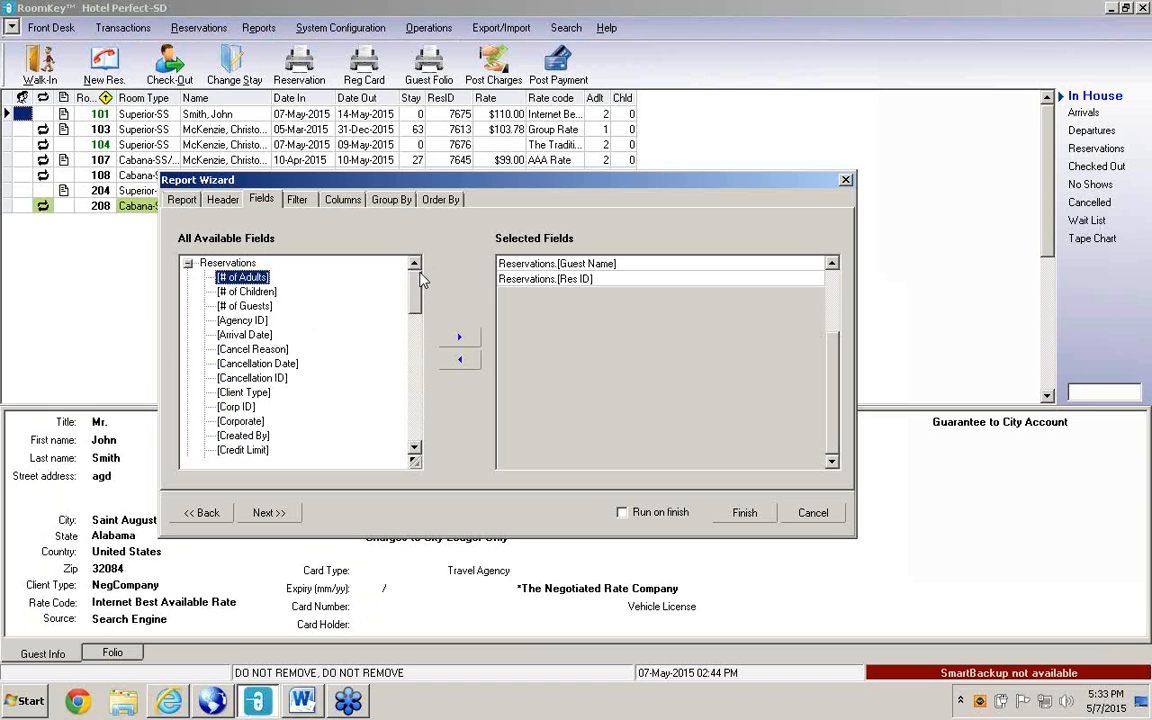
left_click(264, 337)
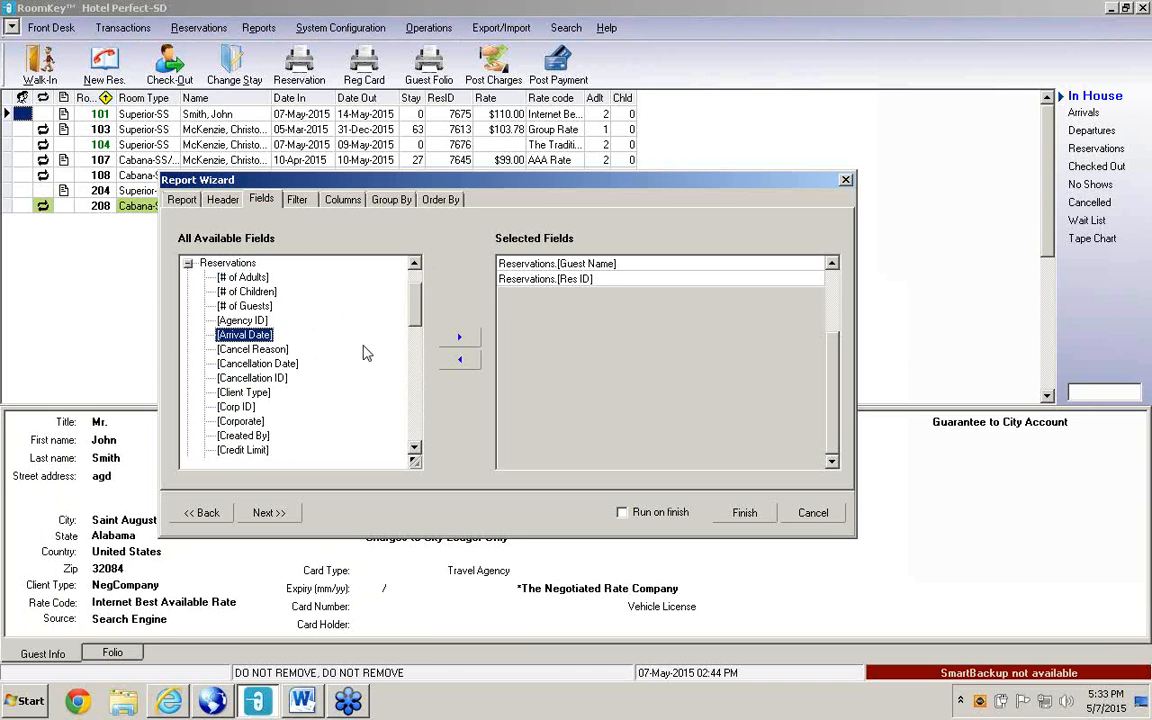
left_click(459, 338)
Add the Reservations field Departure Date to the report's selected fields.
left_click(298, 381)
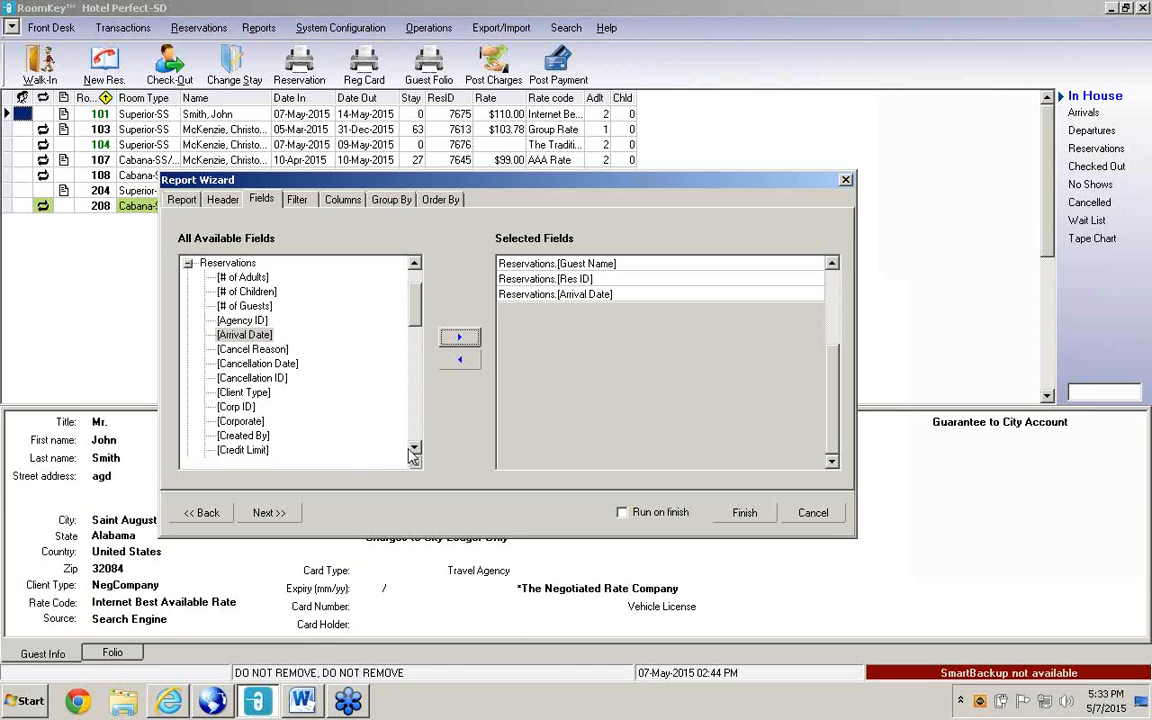
key("Down")
key("Down")
key("Down")
key("Down")
key("Down")
key("Down")
key("Down")
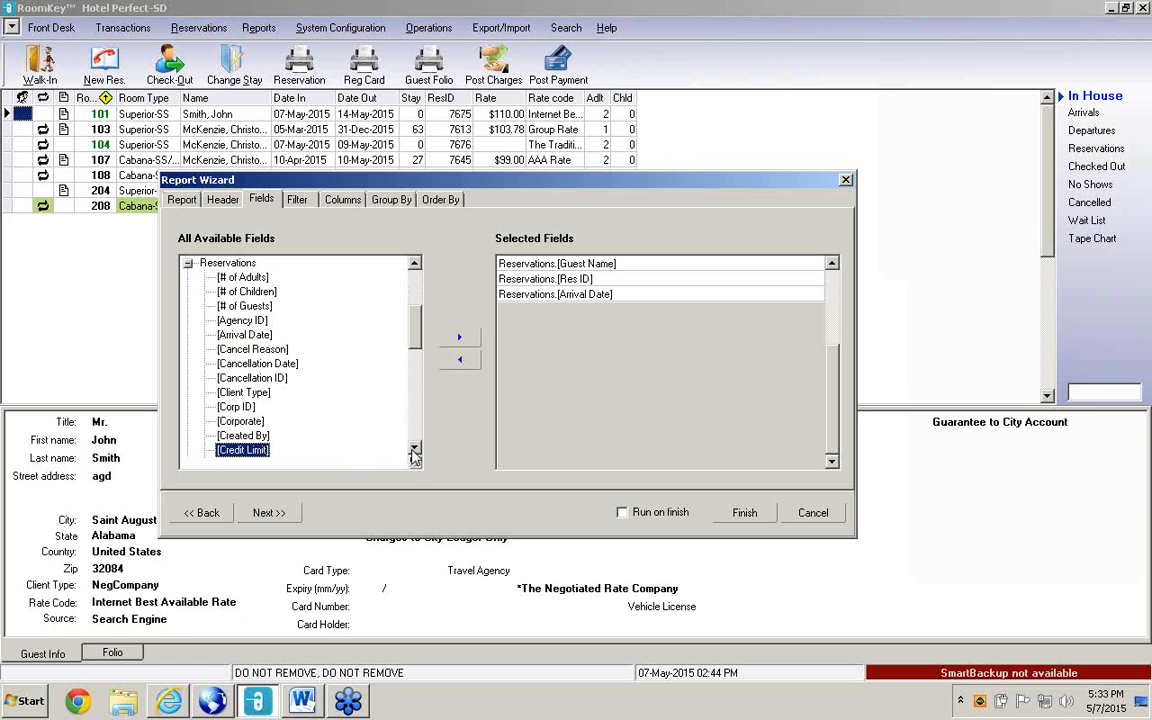
left_click(276, 440)
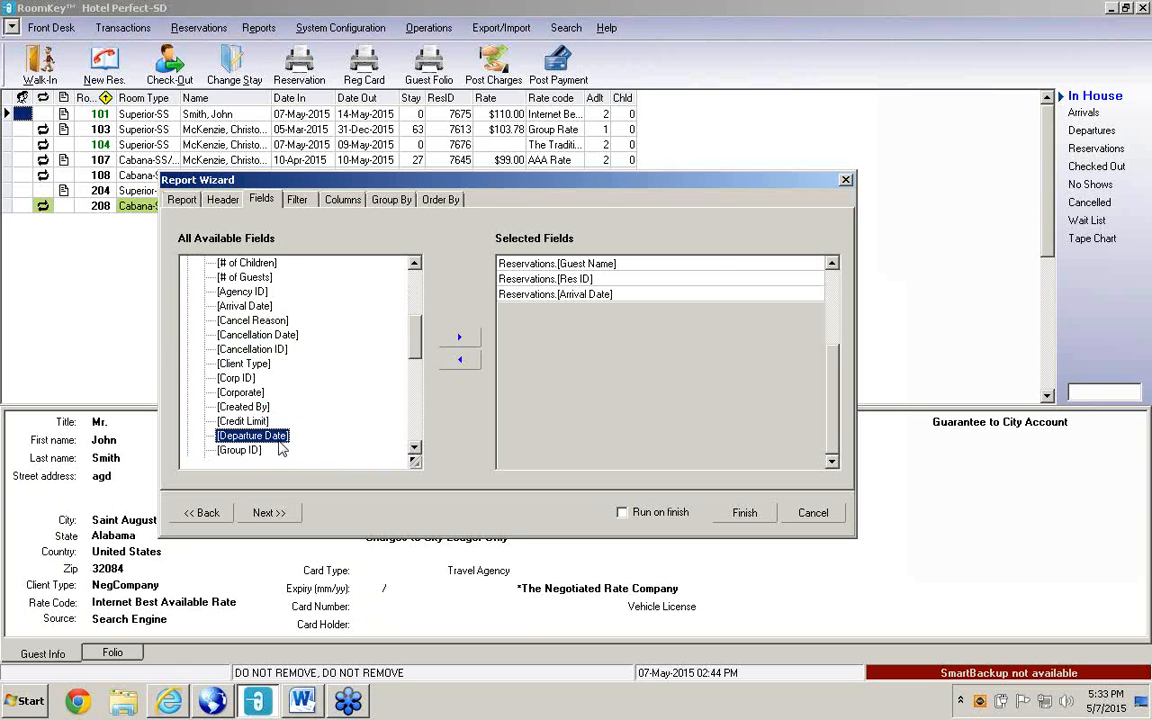
left_click(458, 340)
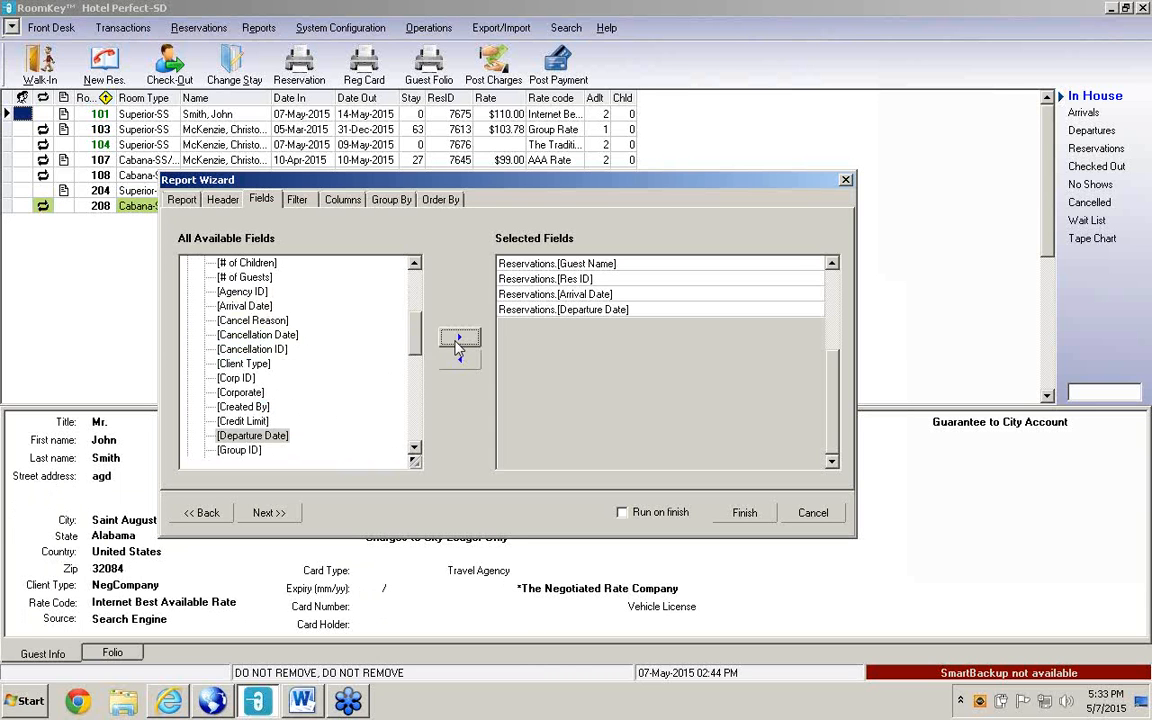
Add the Reservations field Room to the report's selected fields.
left_click(240, 450)
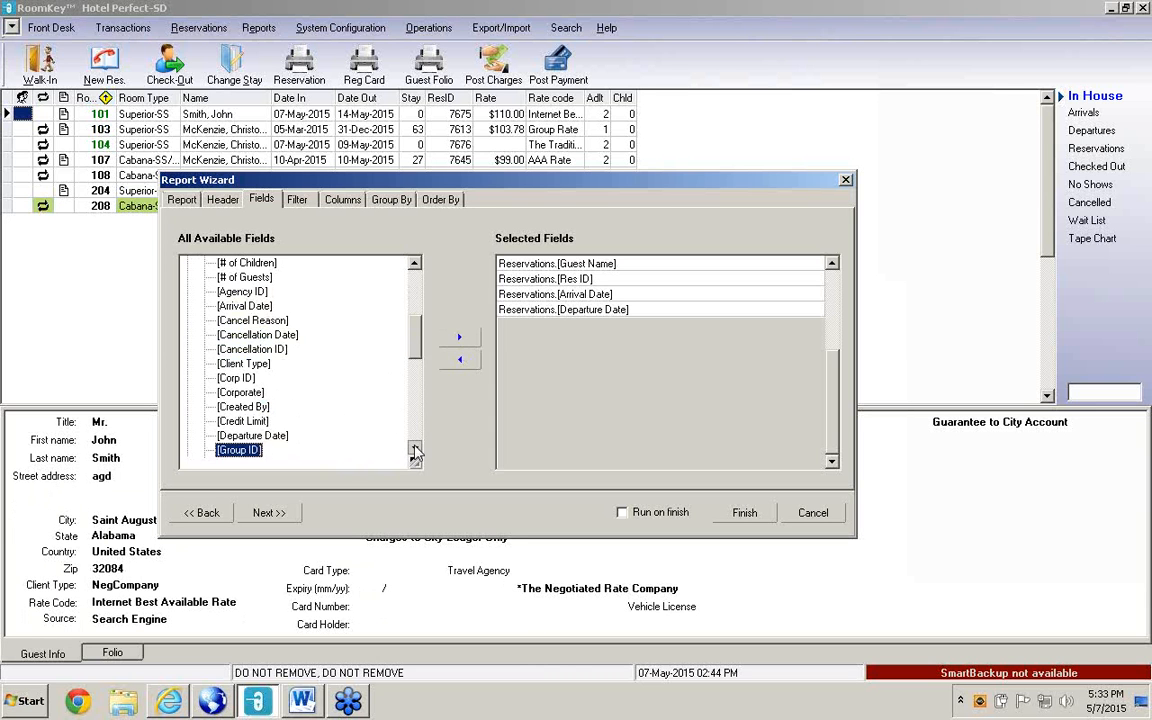
key("Down")
key("Down")
key("Down")
key("Down")
key("Down")
key("Down")
key("Down")
key("Down")
key("Down")
key("Down")
key("Down")
key("Down")
key("Down")
key("Down")
key("Down")
key("Down")
key("Down")
key("Down")
key("Down")
key("Down")
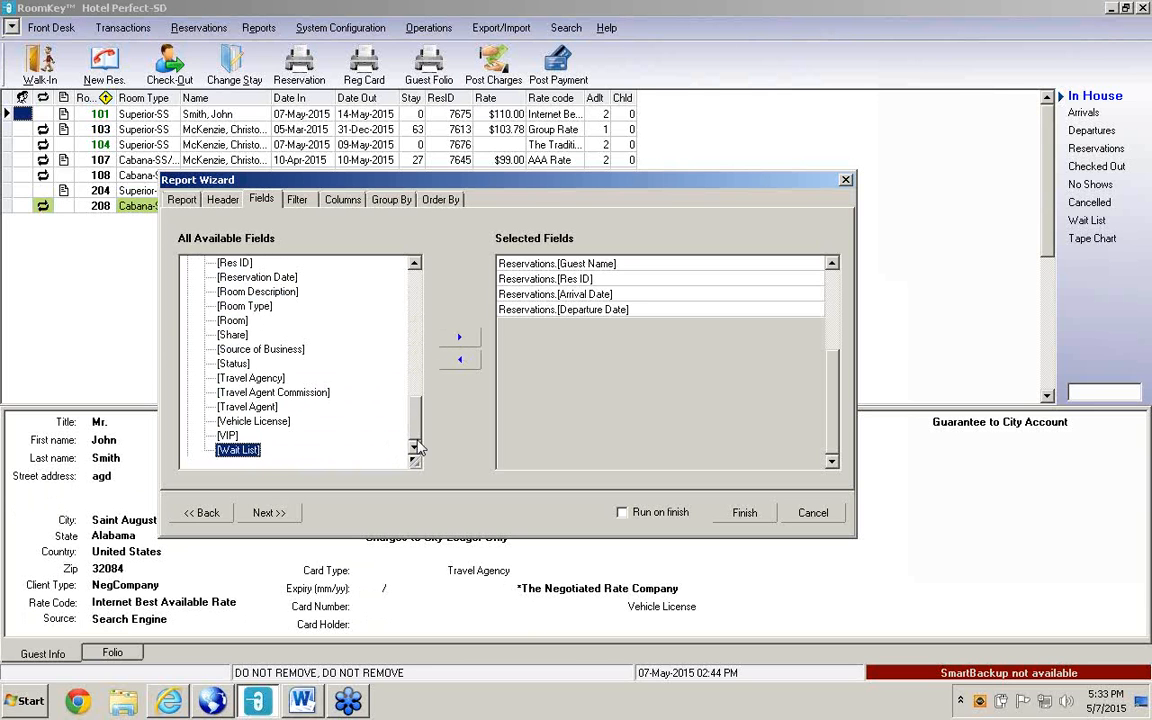
left_click(232, 320)
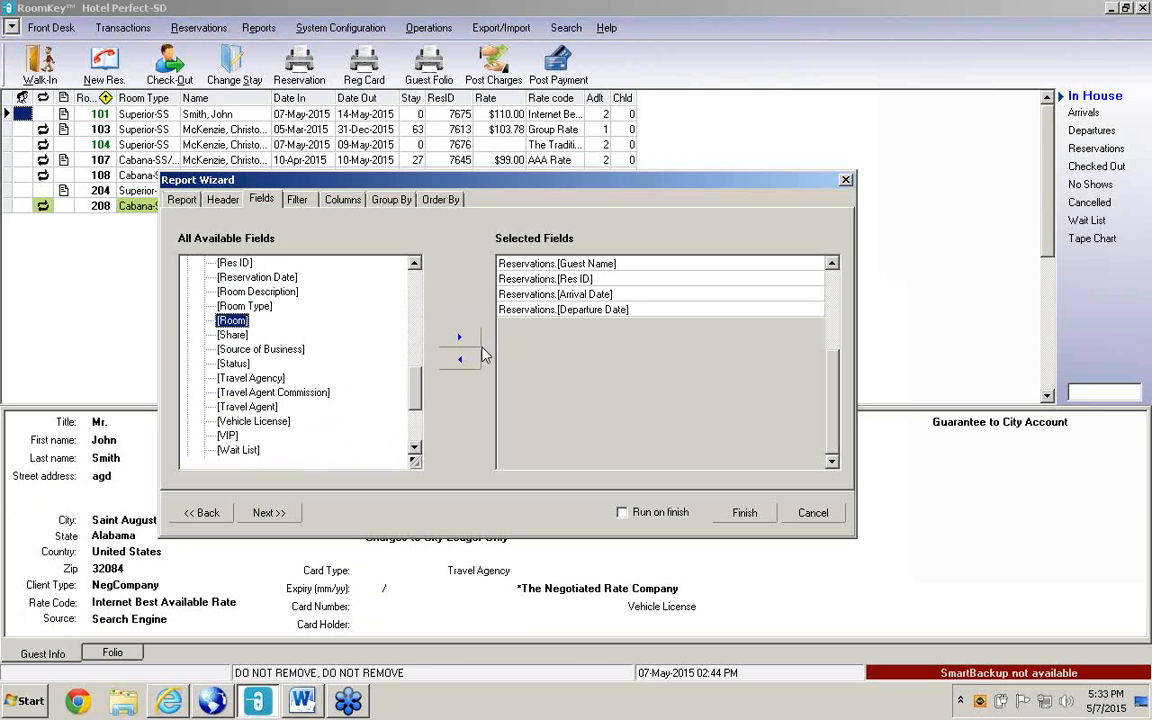
left_click(462, 338)
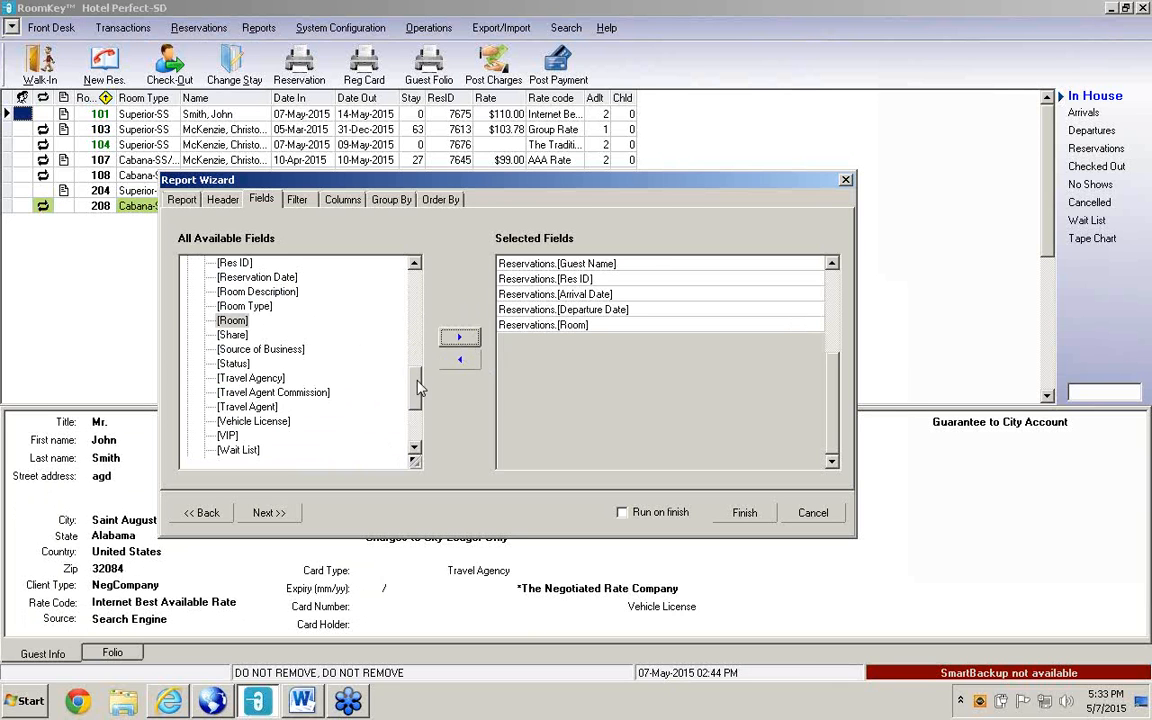
Collapse the Reservations group and expand the Custom Fields group among the available report fields.
scroll(300, 350, "up", 15)
left_click(243, 277)
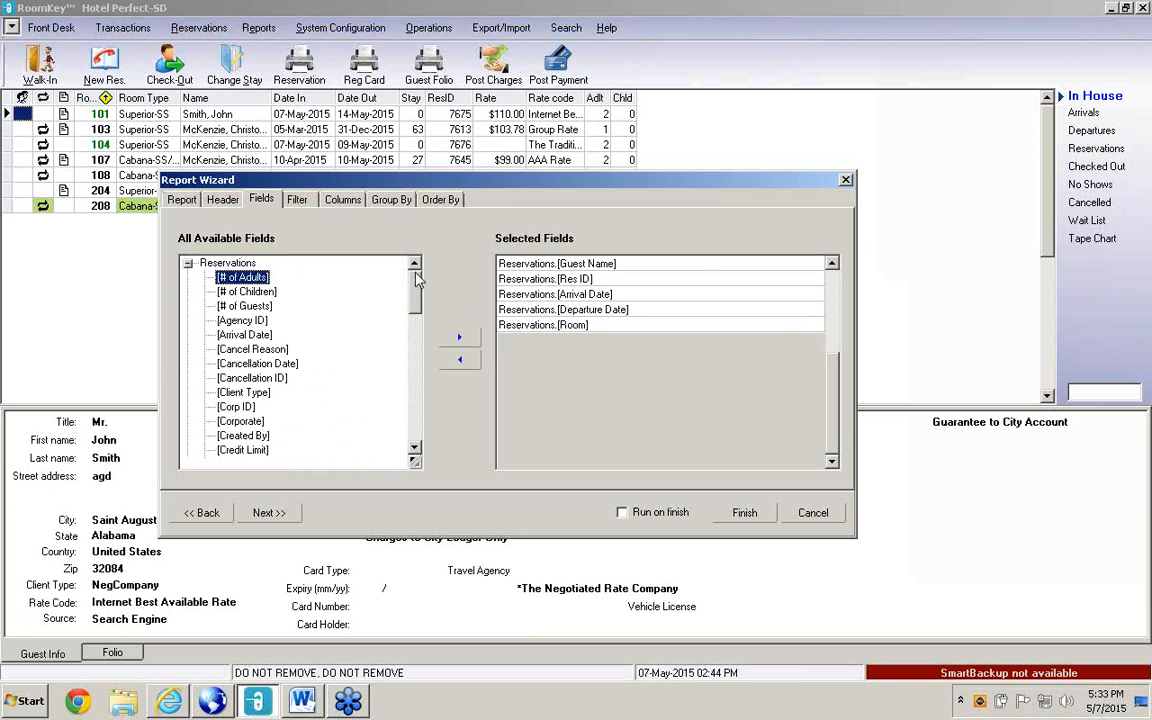
left_click(188, 263)
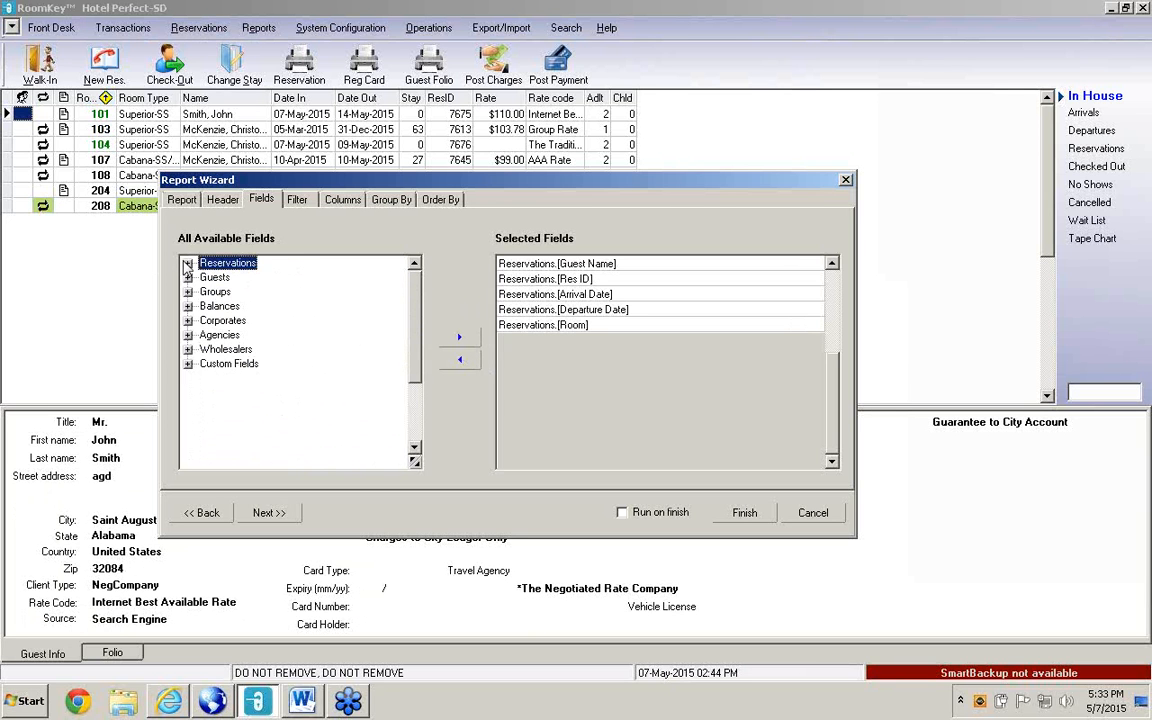
left_click(188, 364)
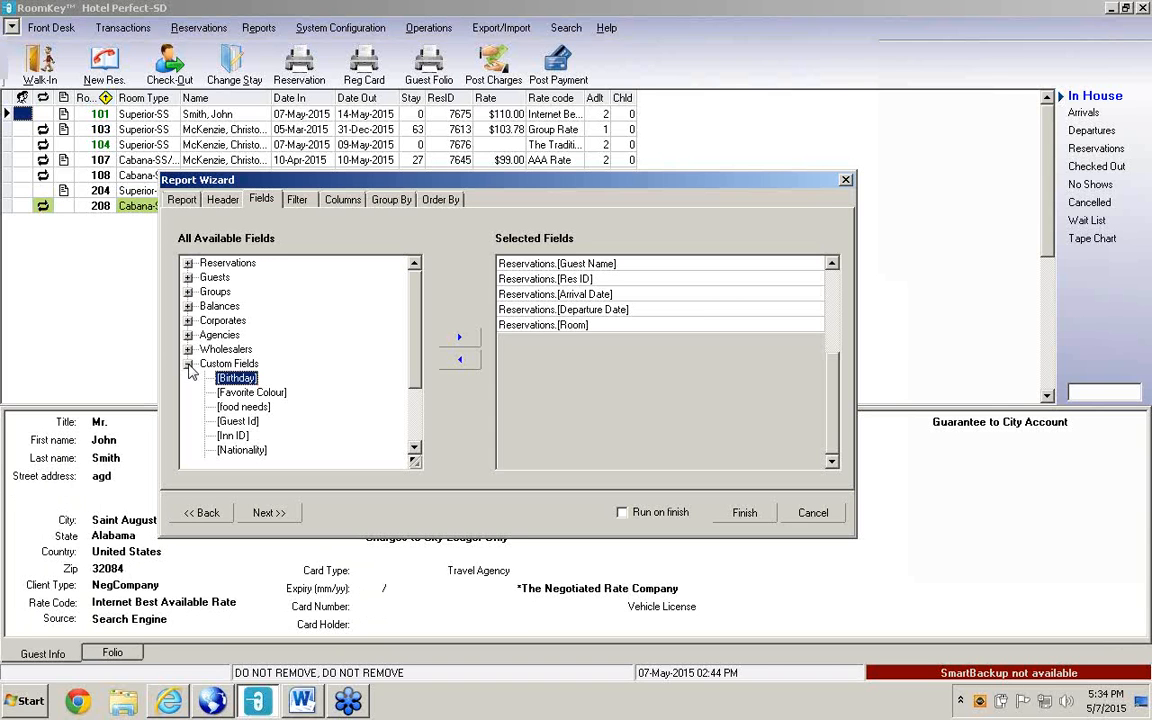
Add the custom fields Birthday, Favorite Colour and food needs to the report's selected fields.
left_click(459, 338)
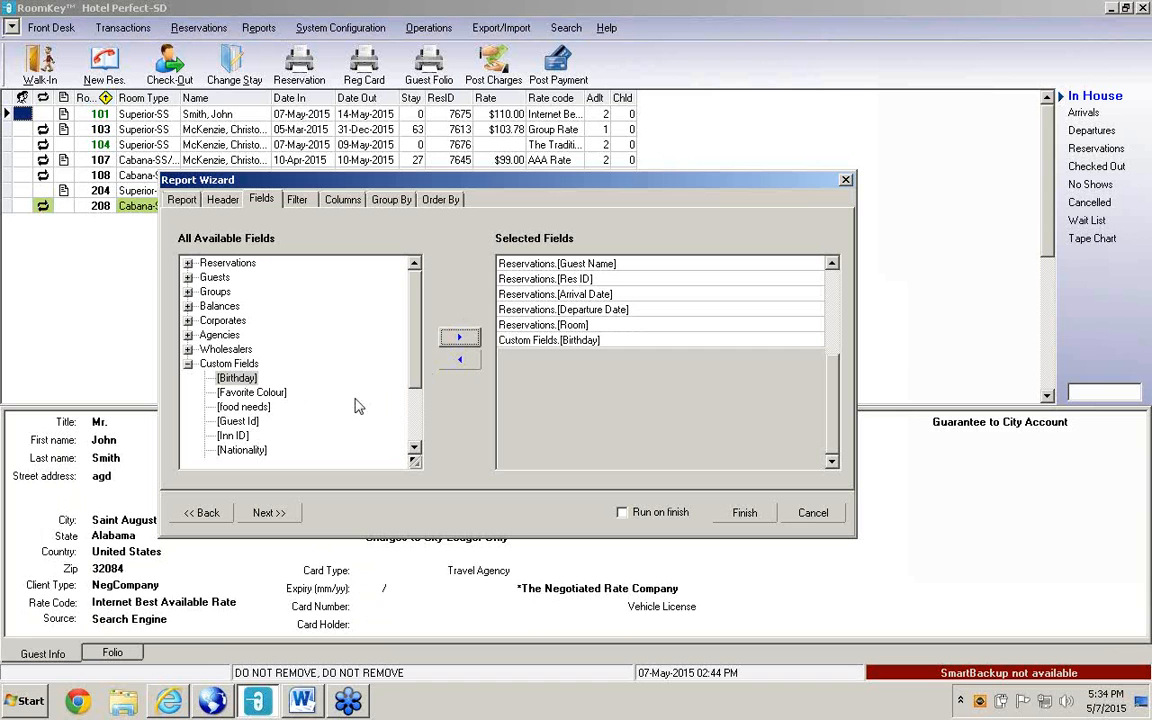
left_click(250, 392)
left_click(458, 342)
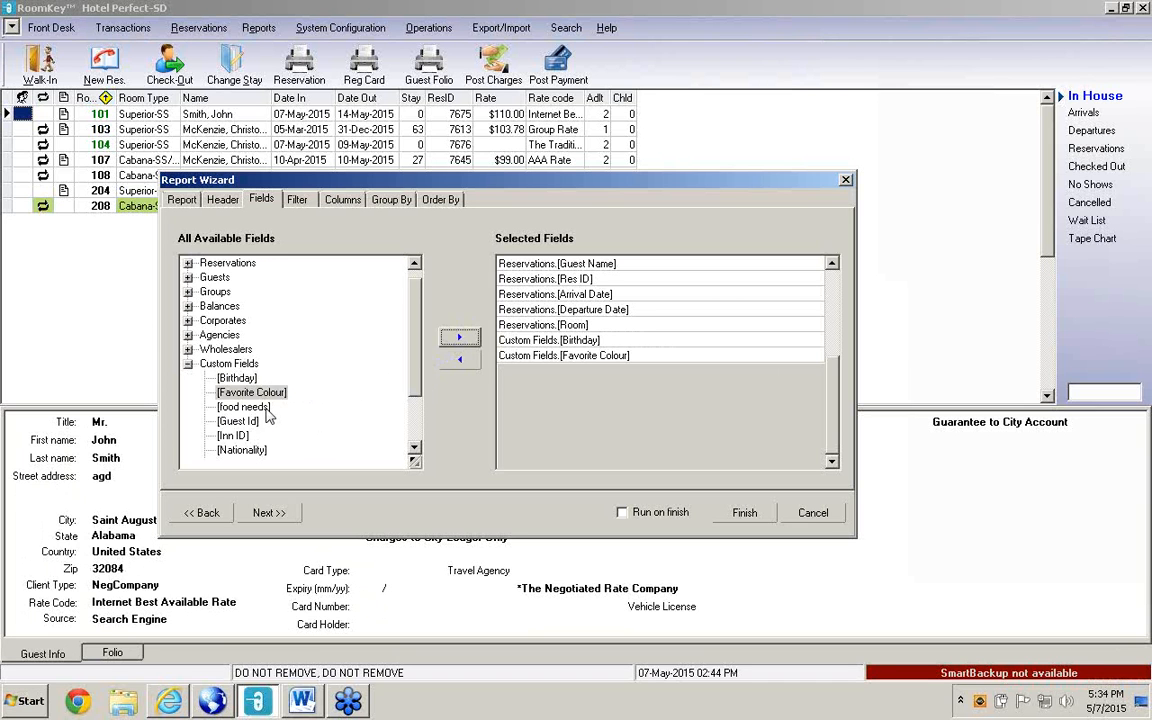
left_click(262, 408)
left_click(468, 338)
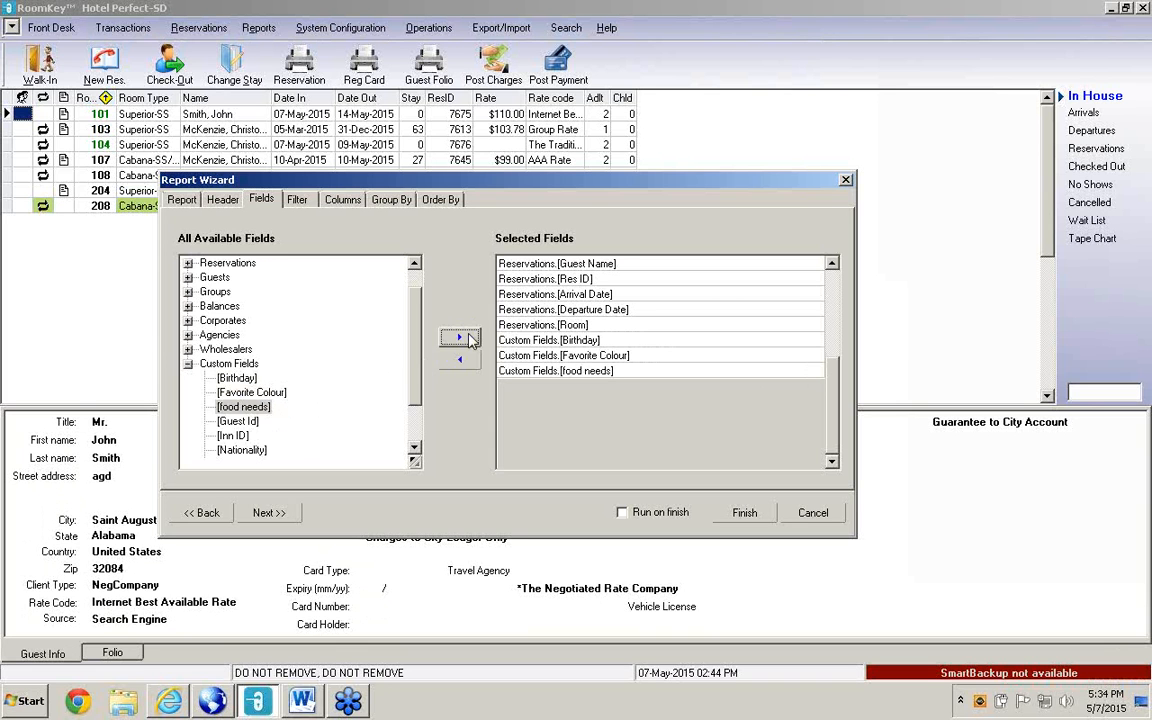
Add a filter expression for Reservations Arrival Date >= a parameter with the prompt "Arrivals From".
left_click(269, 513)
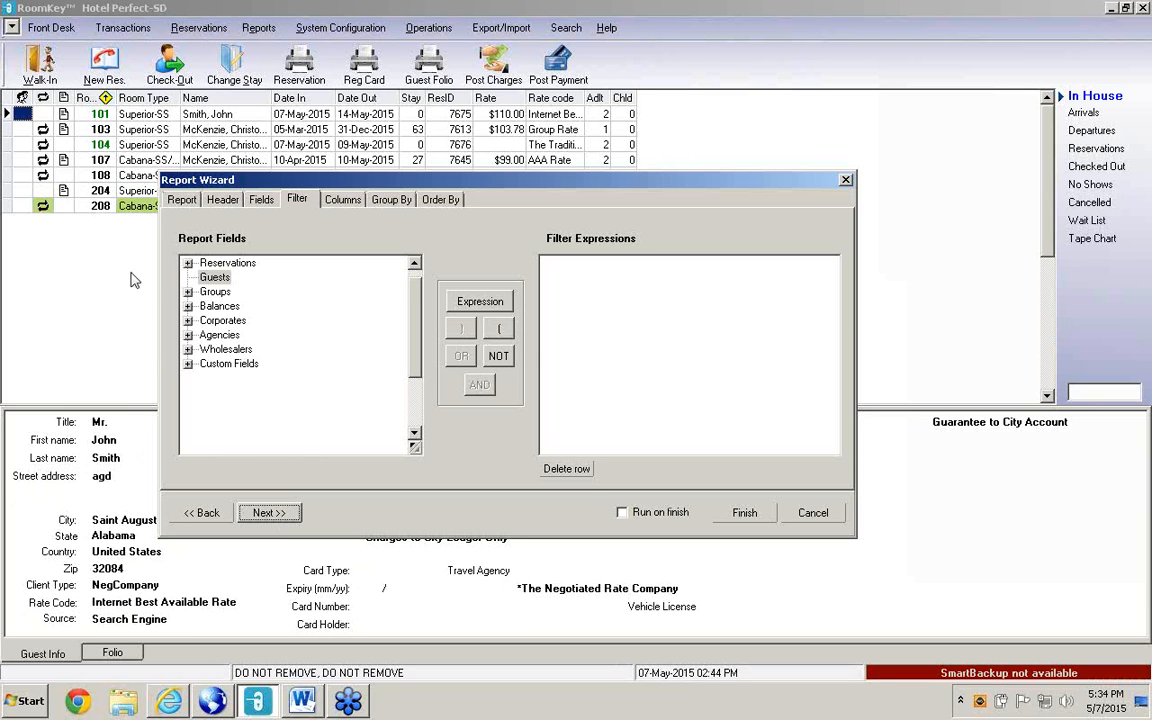
left_click(188, 264)
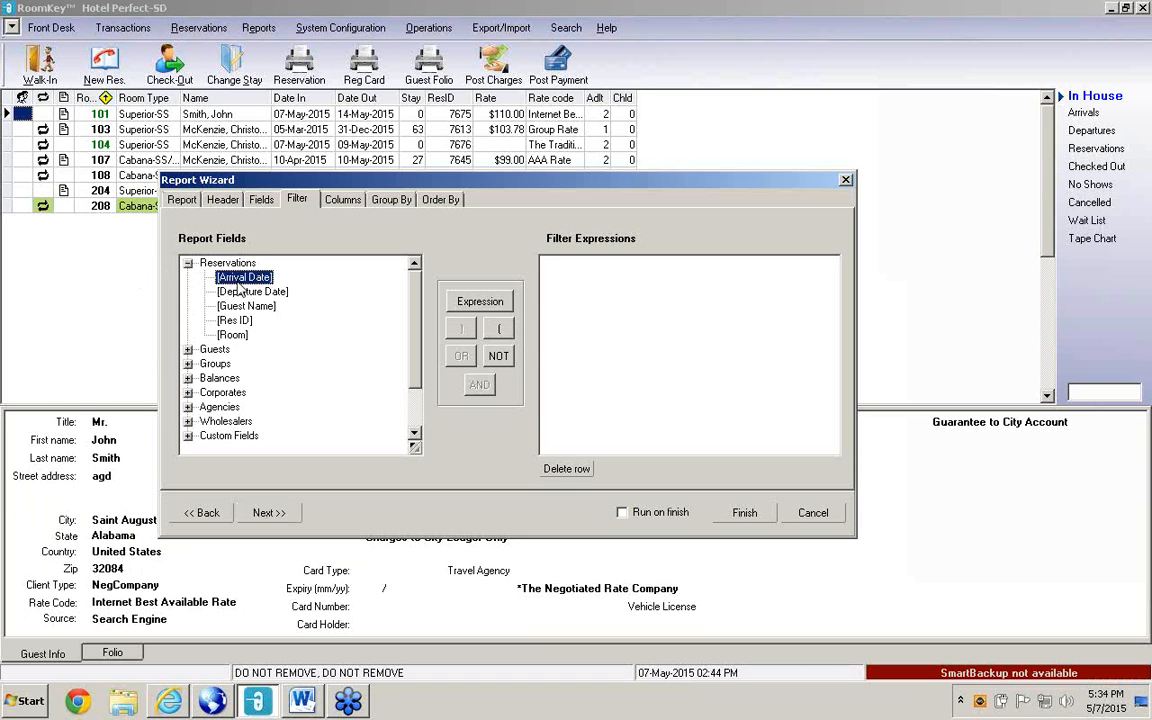
left_click(468, 305)
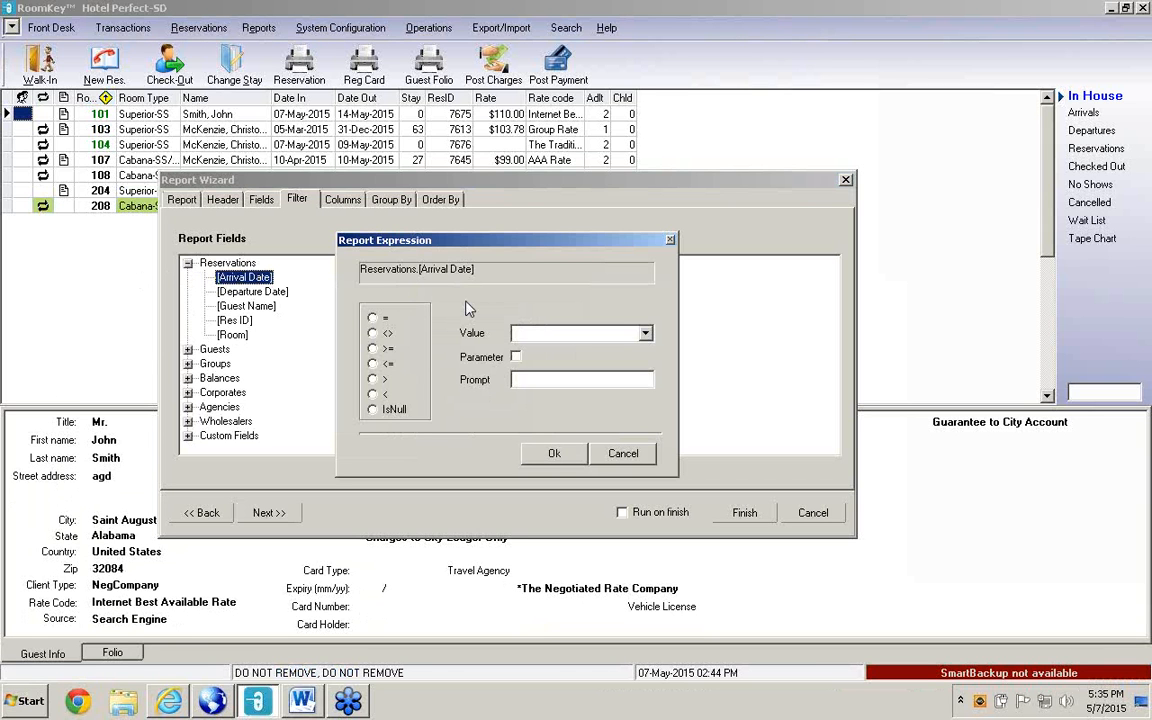
left_click(373, 349)
left_click(516, 358)
left_click(516, 379)
type("Arrials From")
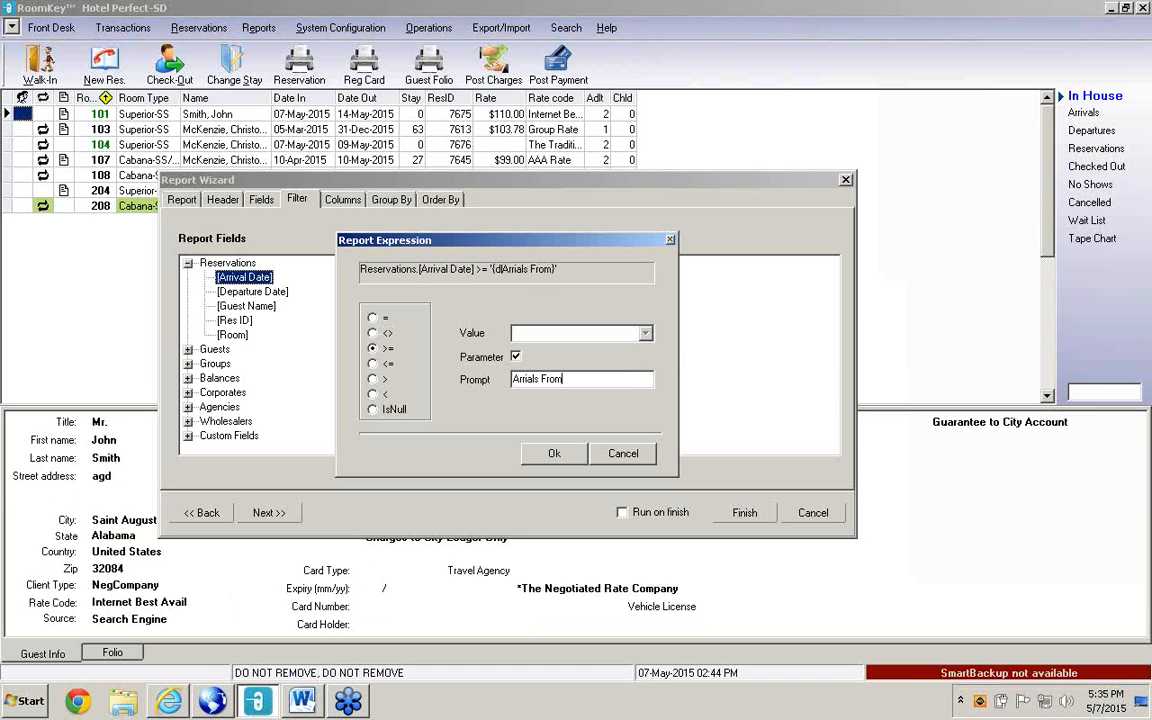
left_click(528, 380)
type("v")
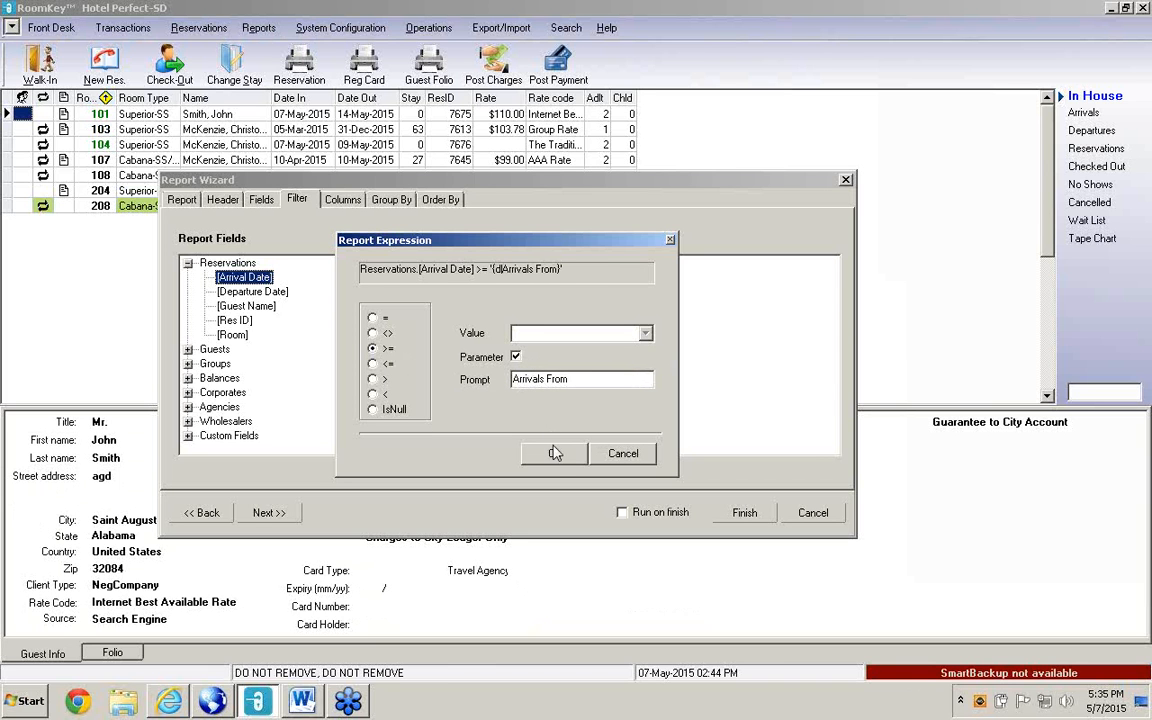
left_click(553, 453)
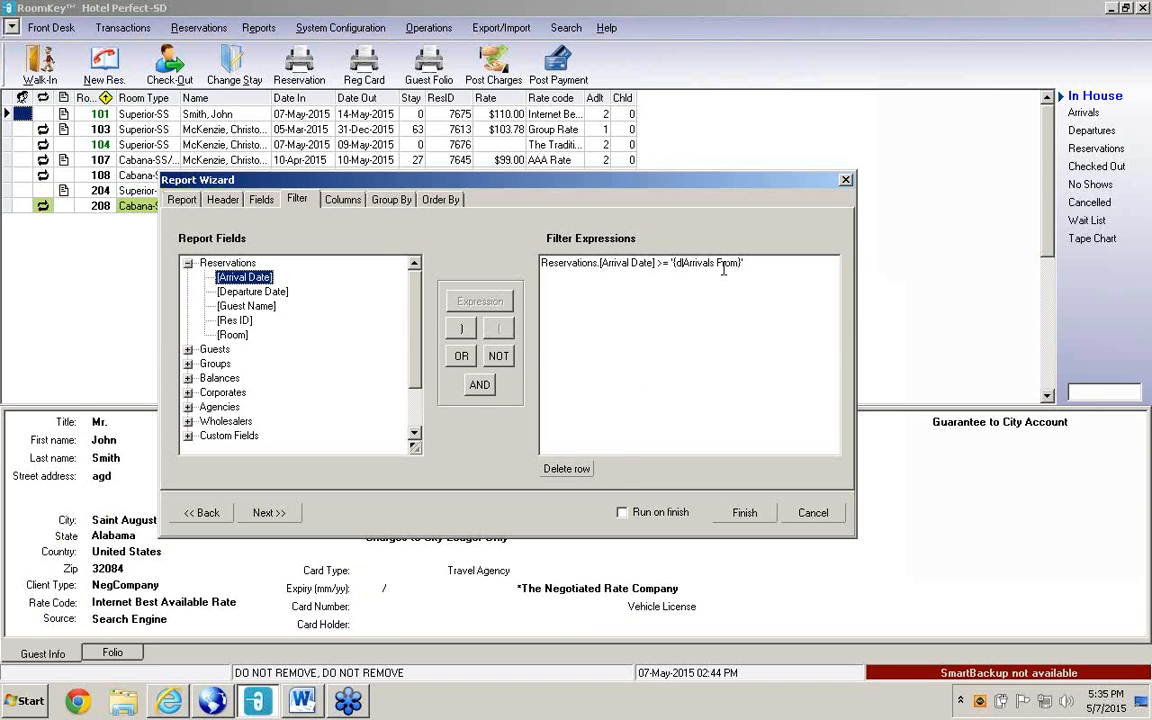
Extend the filter with AND and an Arrival Date <= parameter expression prompting "Arrivals to".
left_click(484, 387)
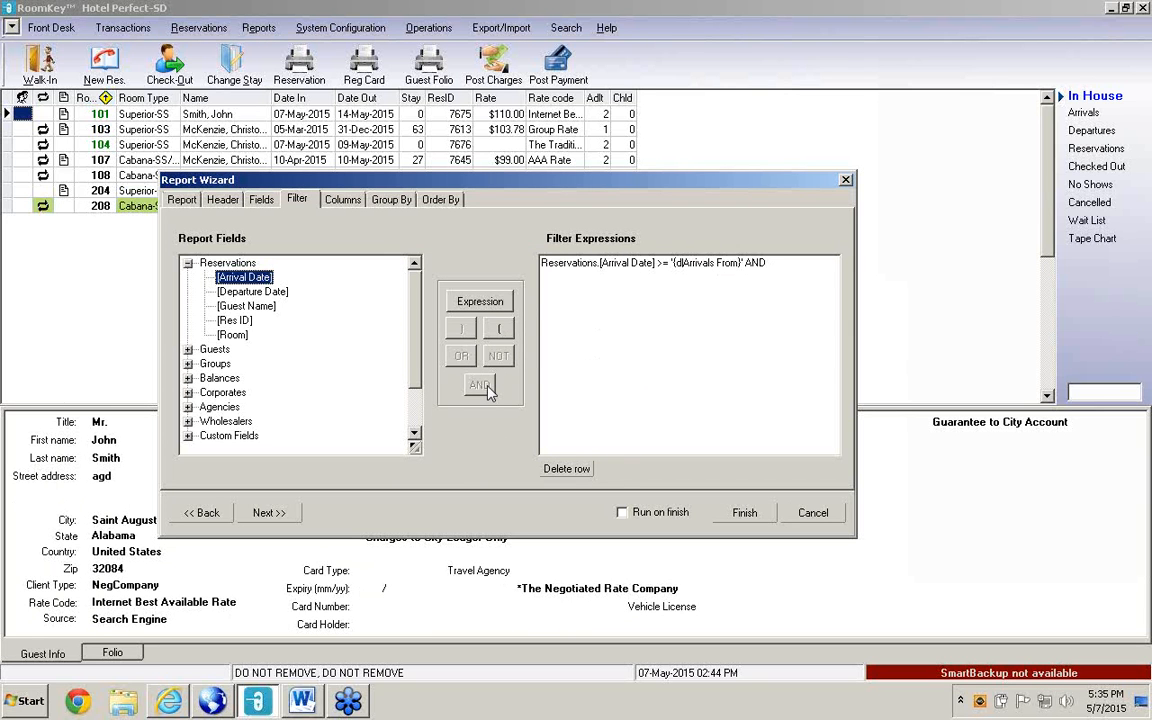
left_click(475, 303)
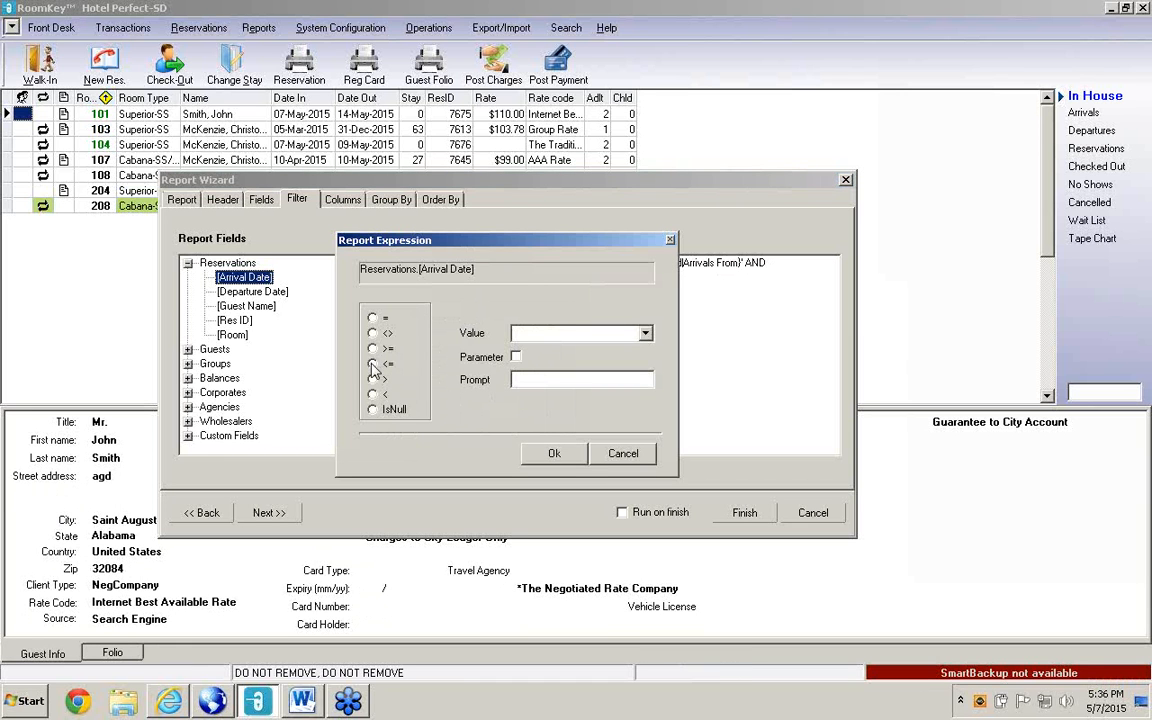
left_click(372, 364)
left_click(515, 357)
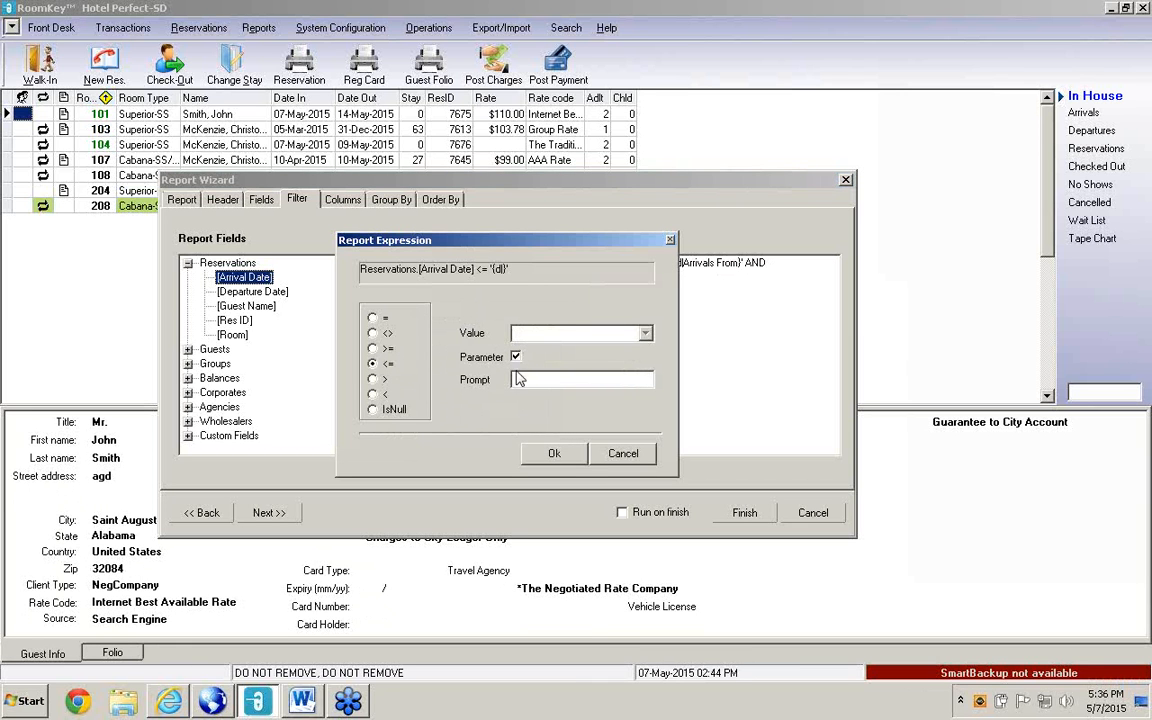
left_click(521, 381)
type("Arribla")
key("BackSpace")
key("BackSpace")
type("vals to")
left_click(554, 455)
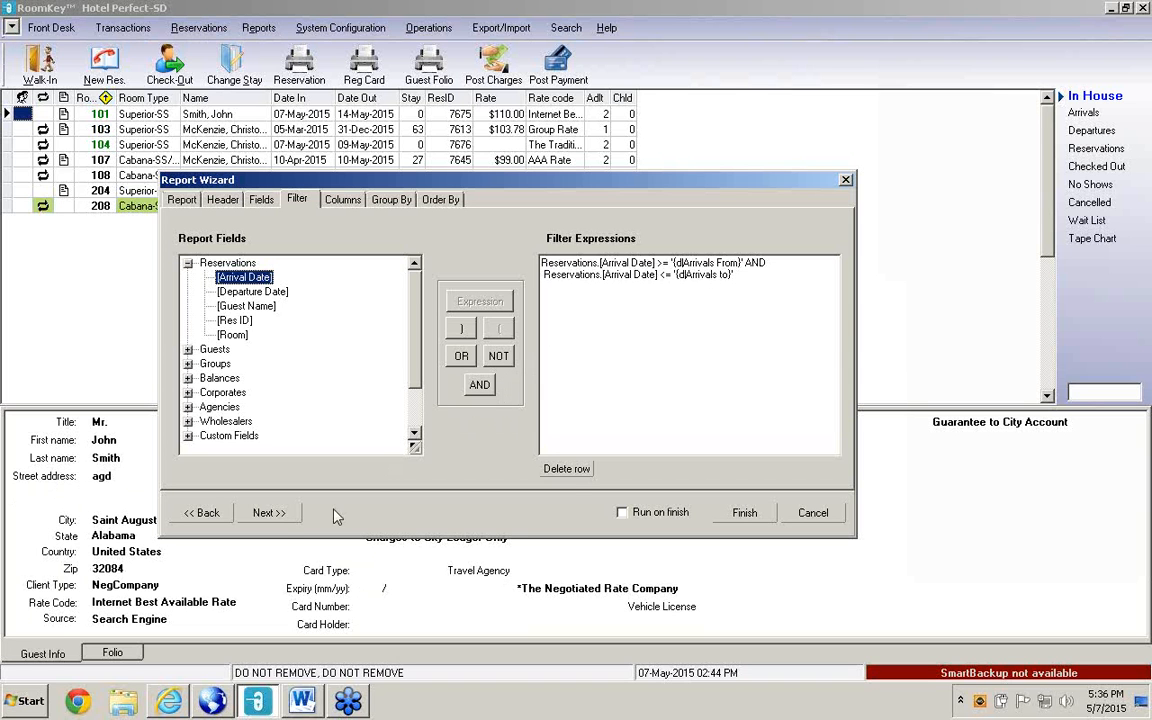
Set the Arrival Date column's format to mm/dd/yyyy in the report's column settings.
left_click(279, 522)
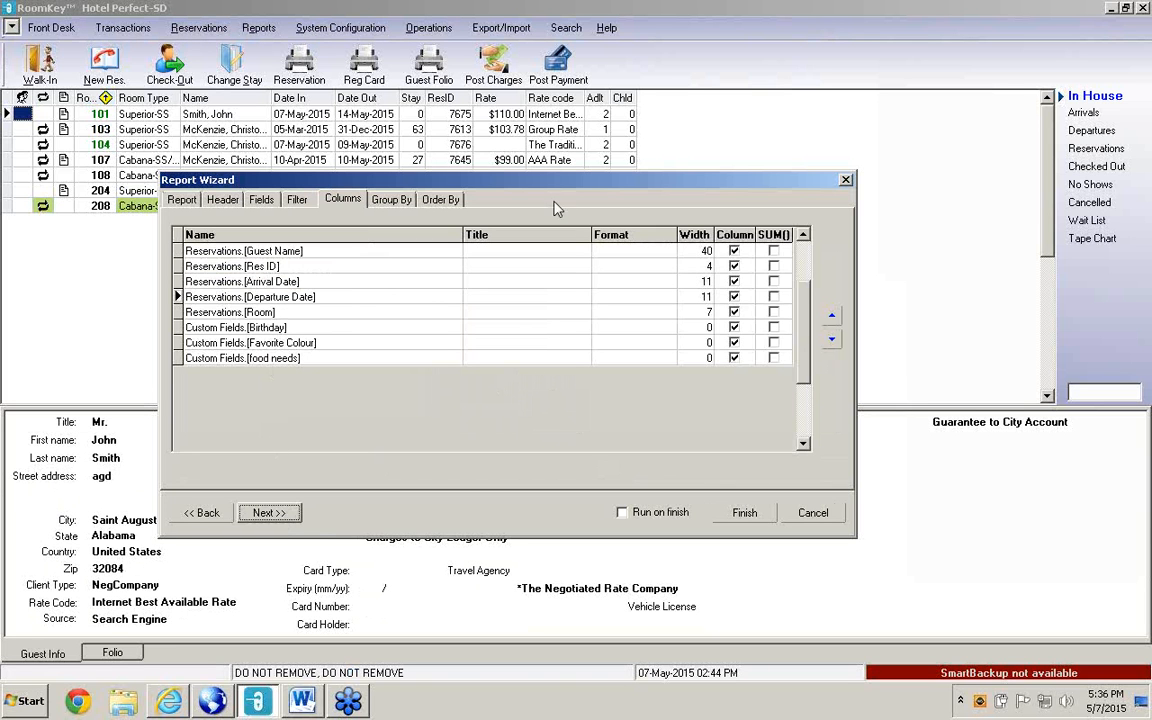
left_click(668, 283)
left_click(668, 282)
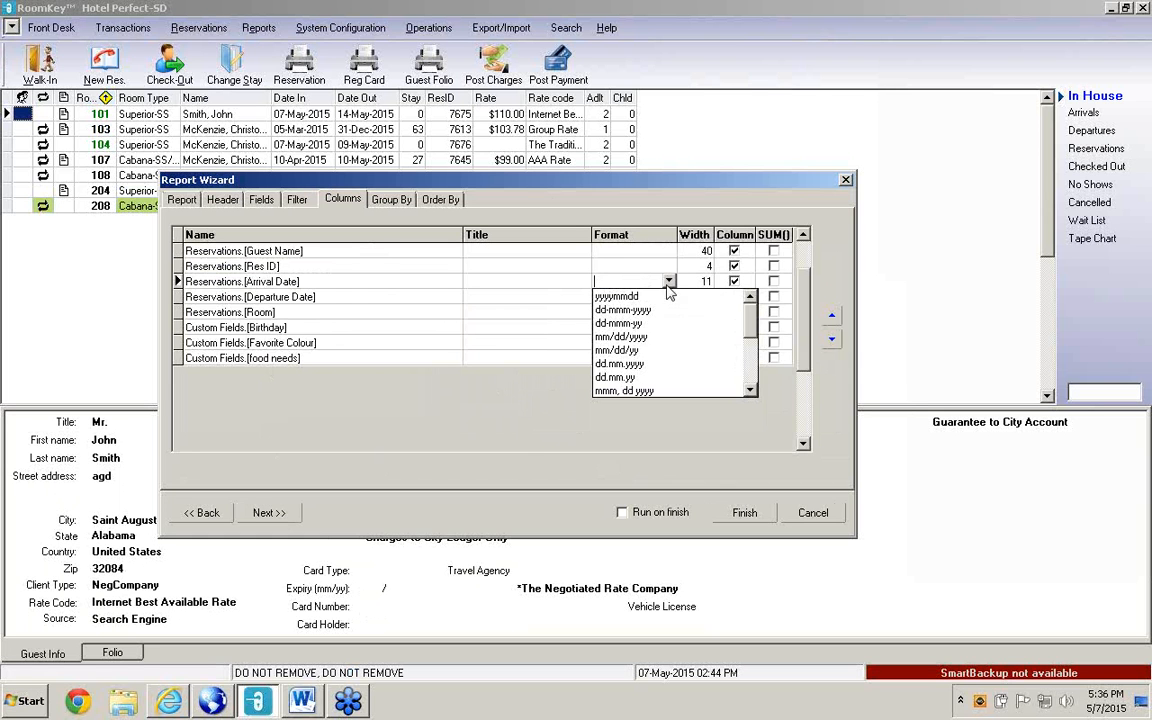
left_click(636, 338)
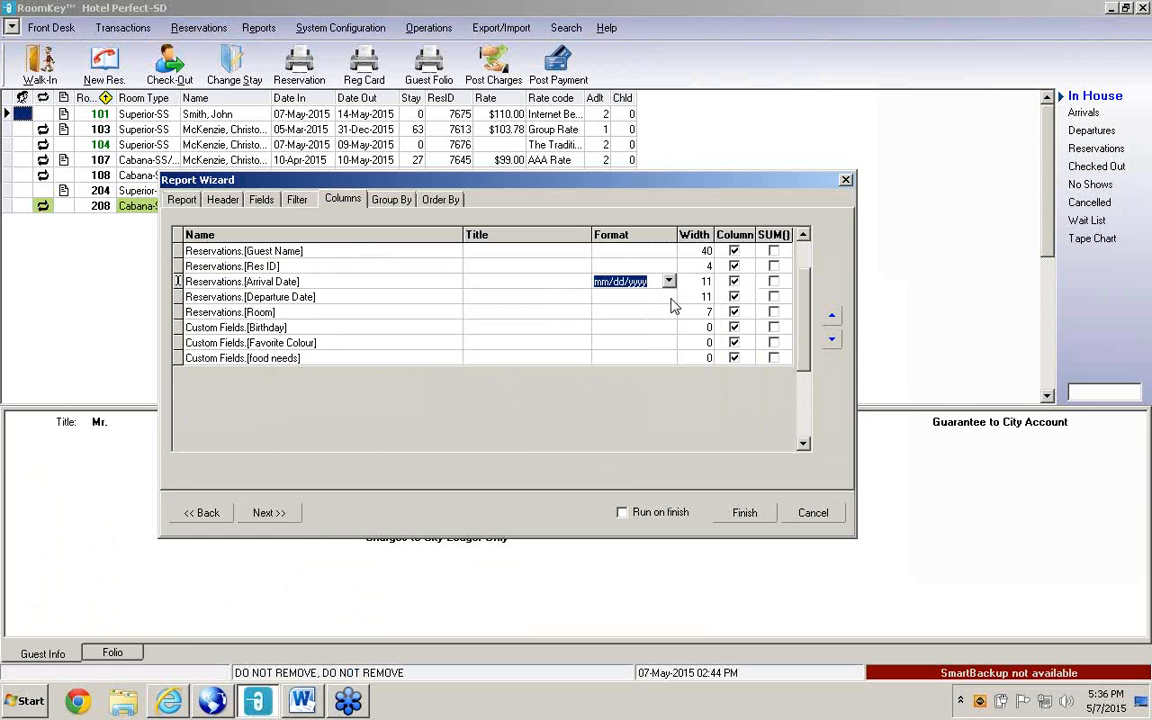
Set the Departure Date format to mm/dd/yyyy and exclude that field from the report's printed columns.
left_click(670, 298)
left_click(668, 297)
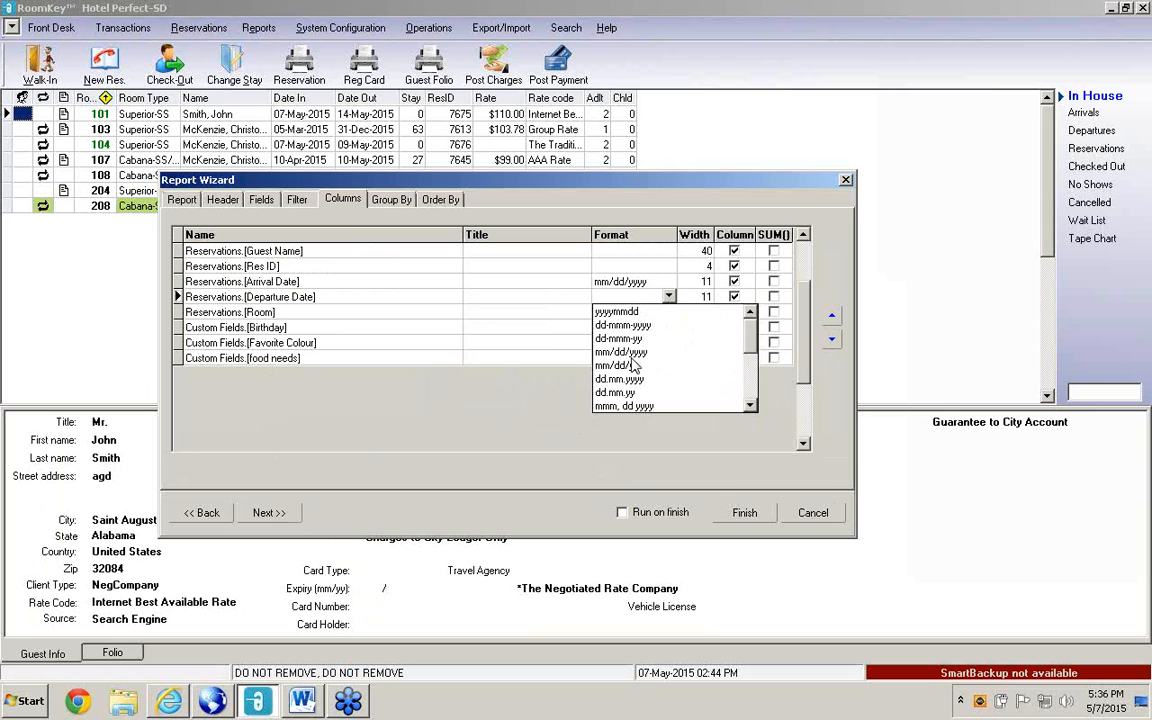
left_click(631, 355)
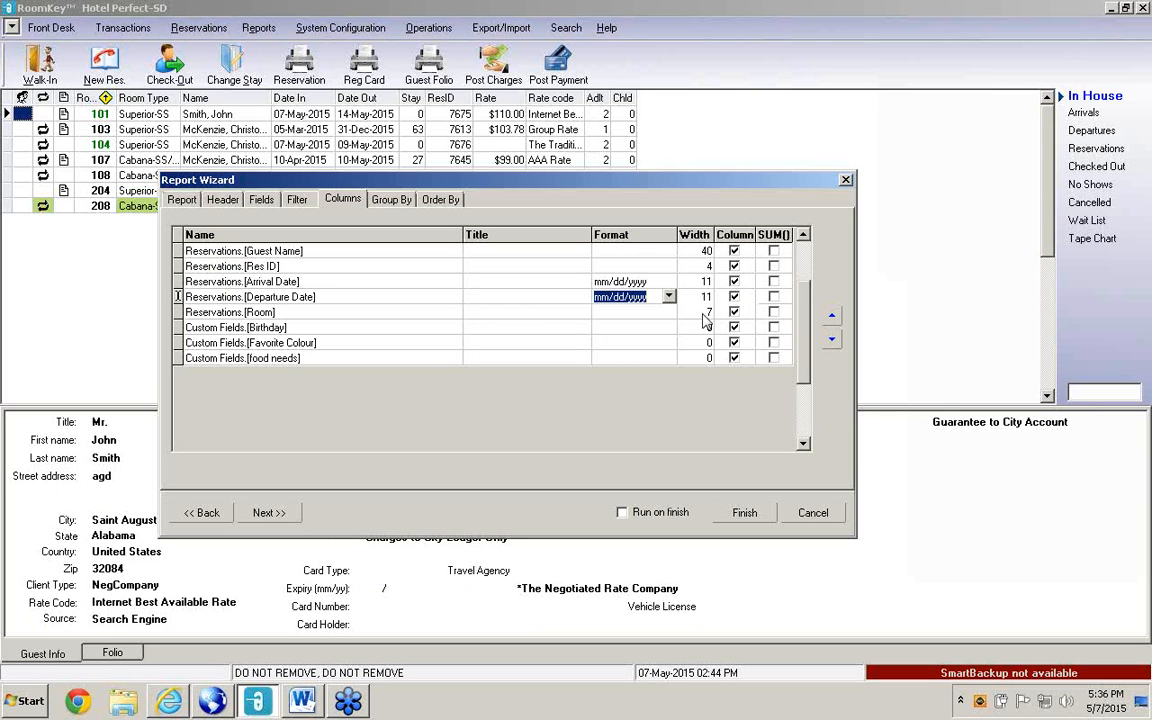
left_click(734, 298)
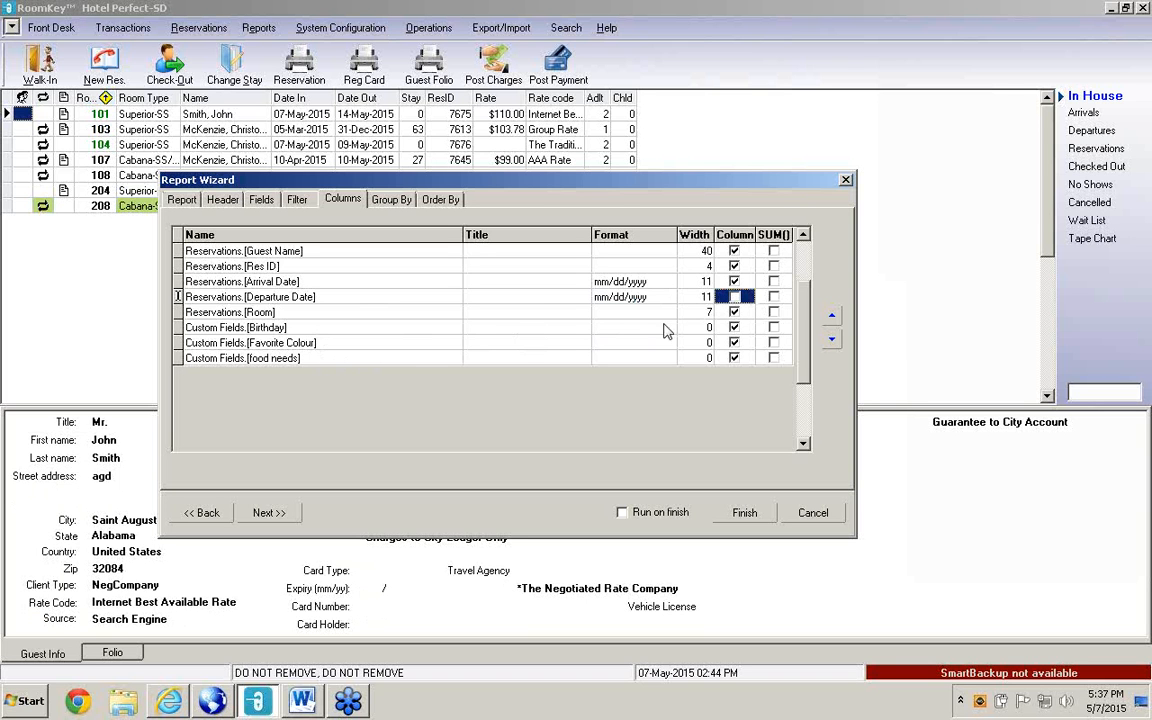
Set the custom field column widths to 10 for Birthday, 8 for Favorite Colour and 15 for food needs.
left_click(699, 329)
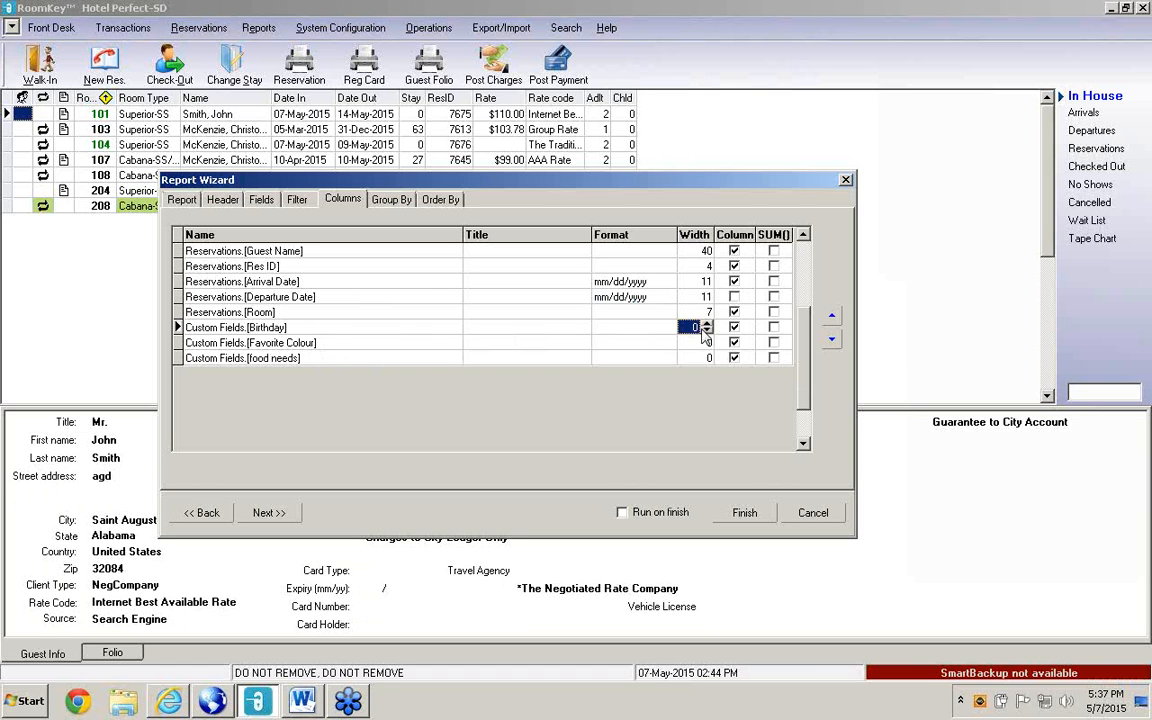
type("10")
key("Return")
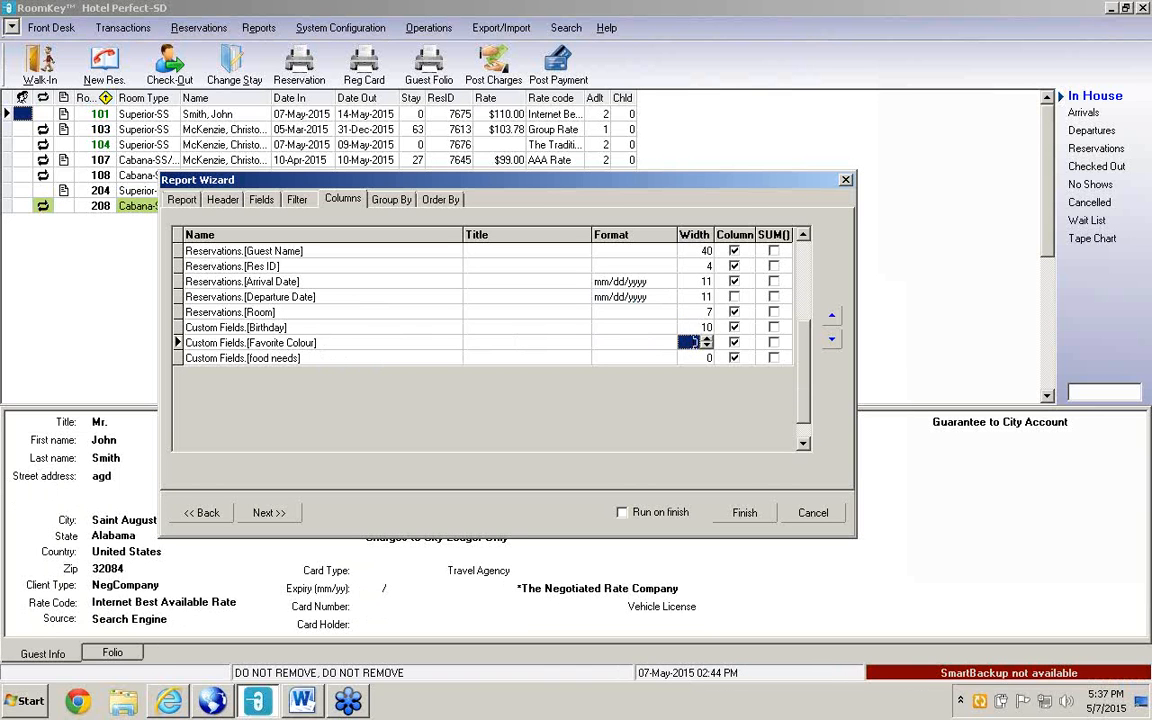
type("8")
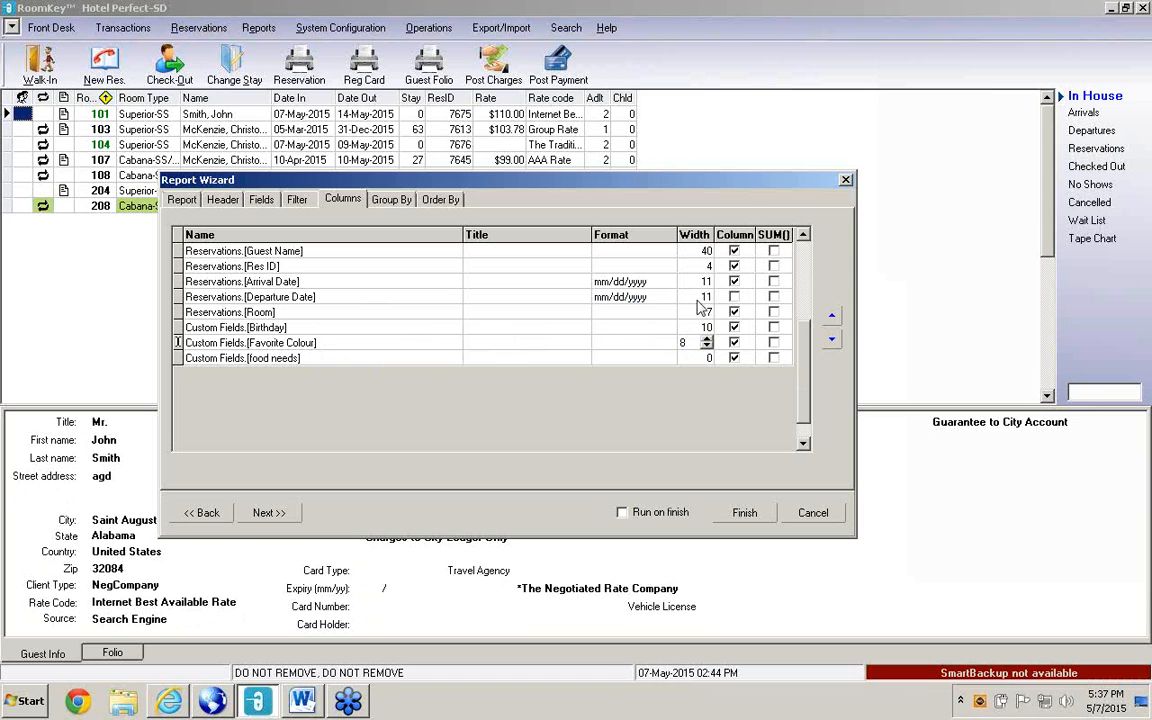
key("Return")
type("15")
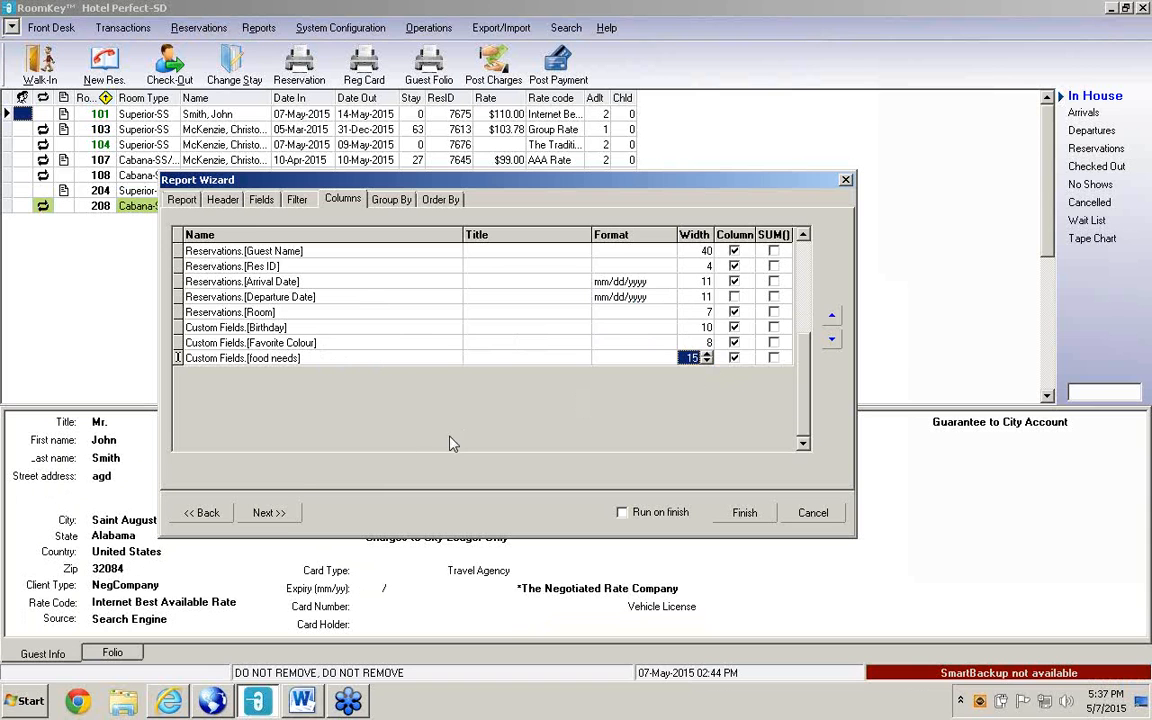
Group the report by the custom field Birthday.
left_click(283, 515)
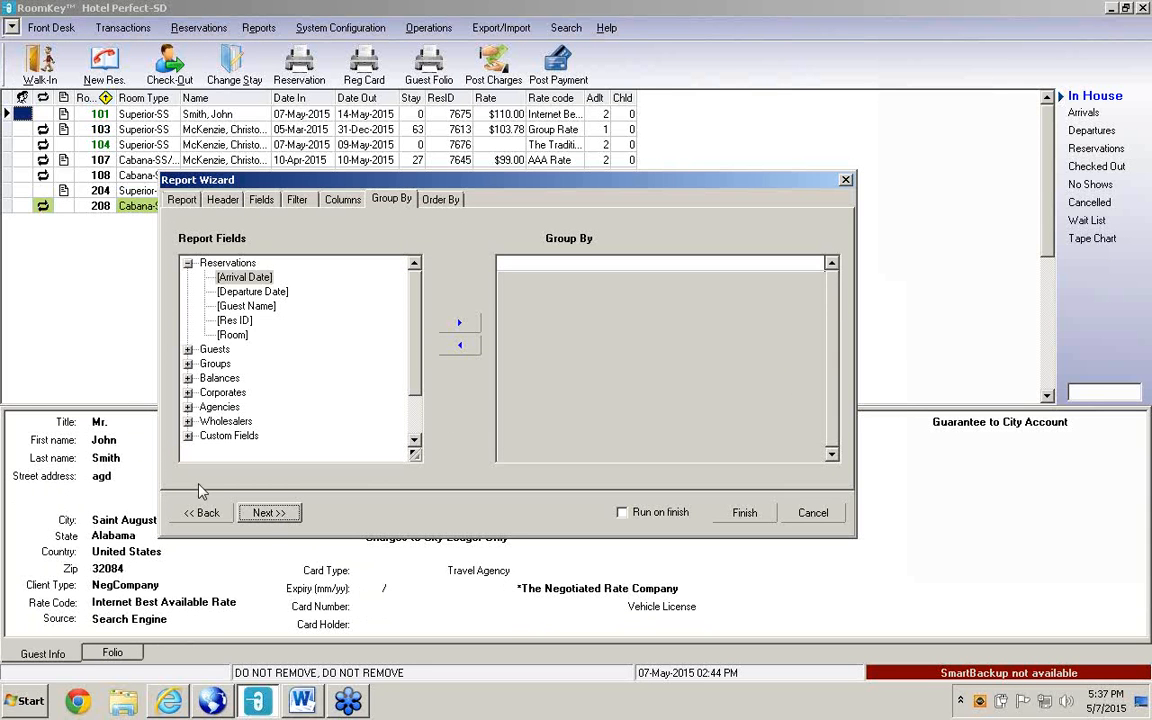
left_click(190, 350)
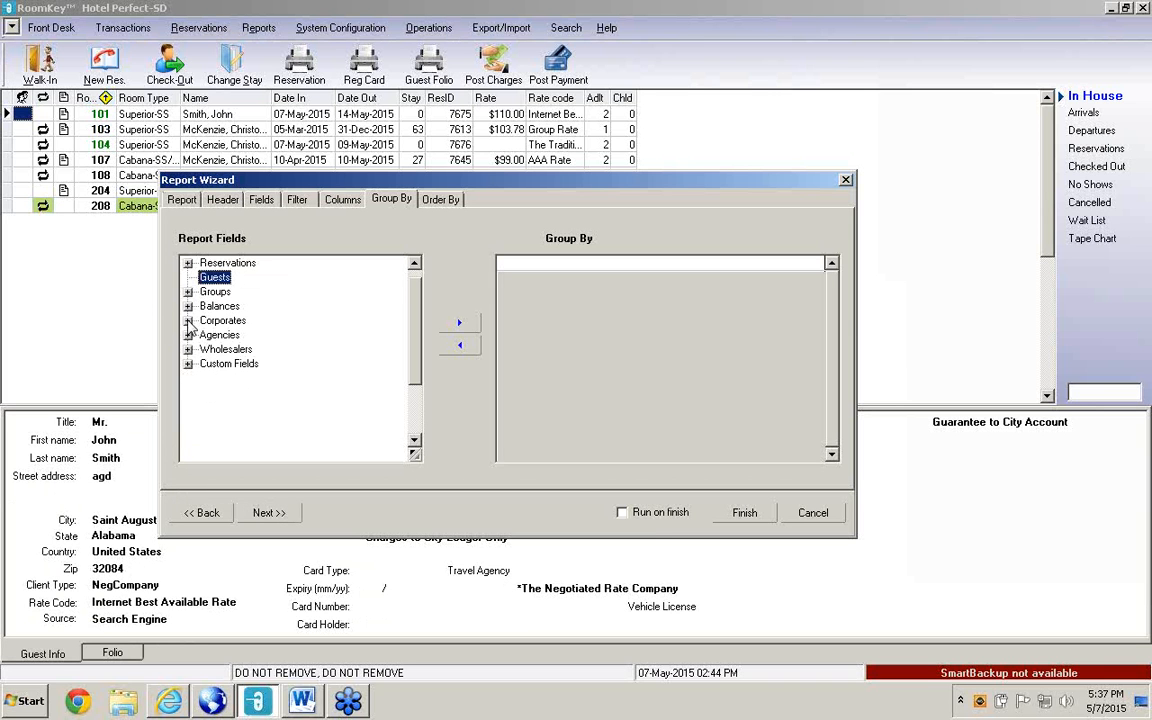
left_click(188, 364)
left_click(236, 378)
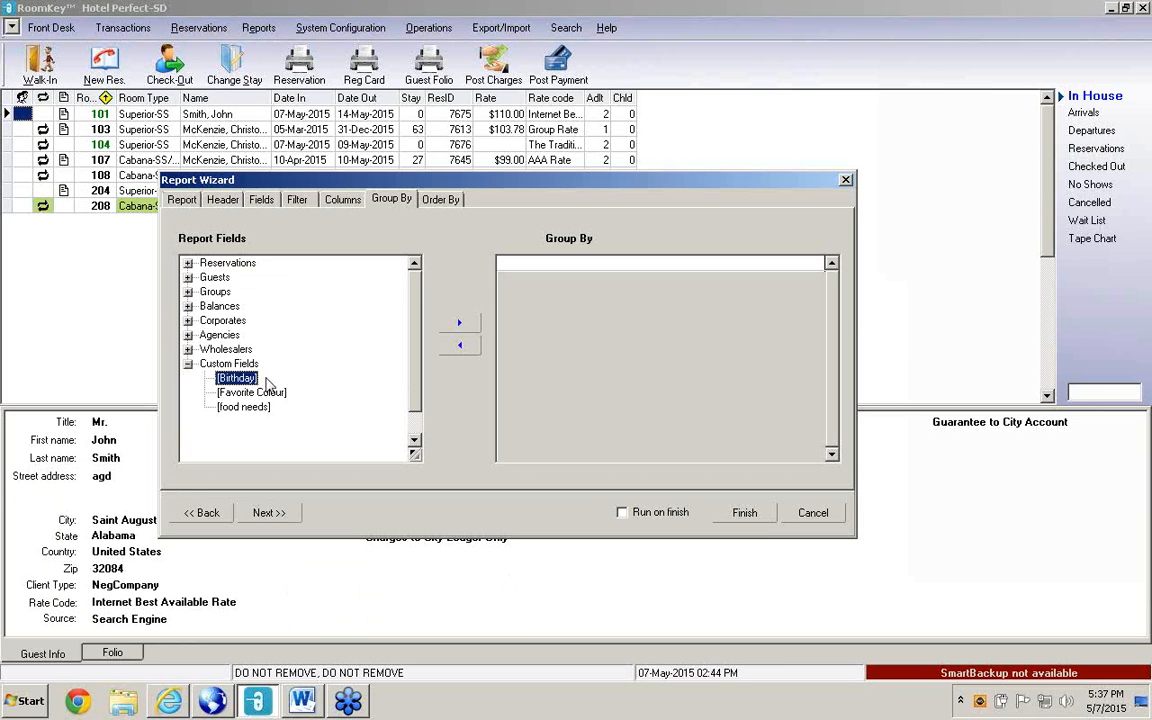
left_click(462, 324)
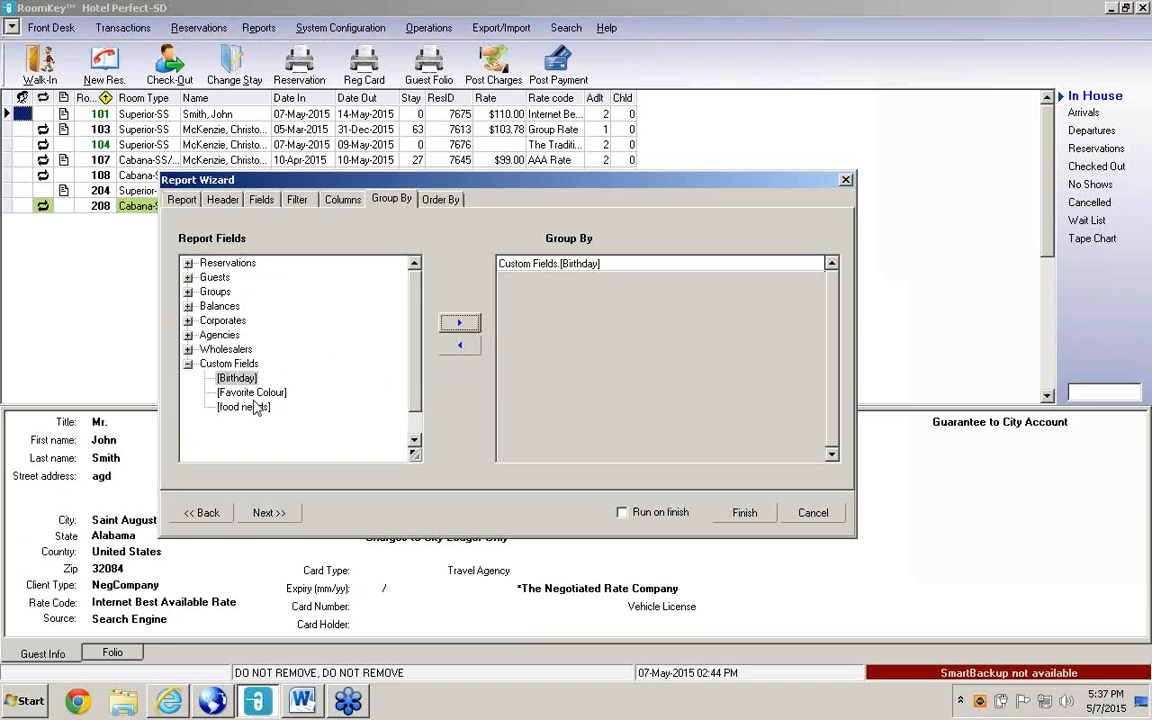
Order the report by the reservations' Arrival Date and finish the wizard to save it.
left_click(284, 515)
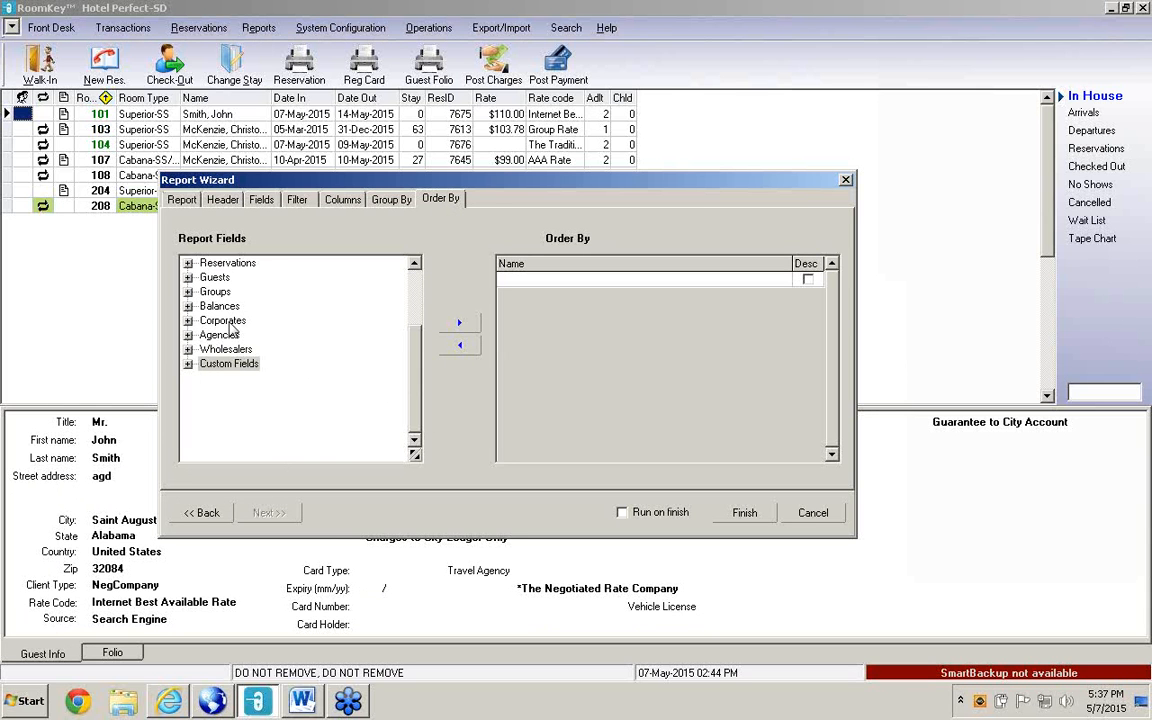
left_click(187, 263)
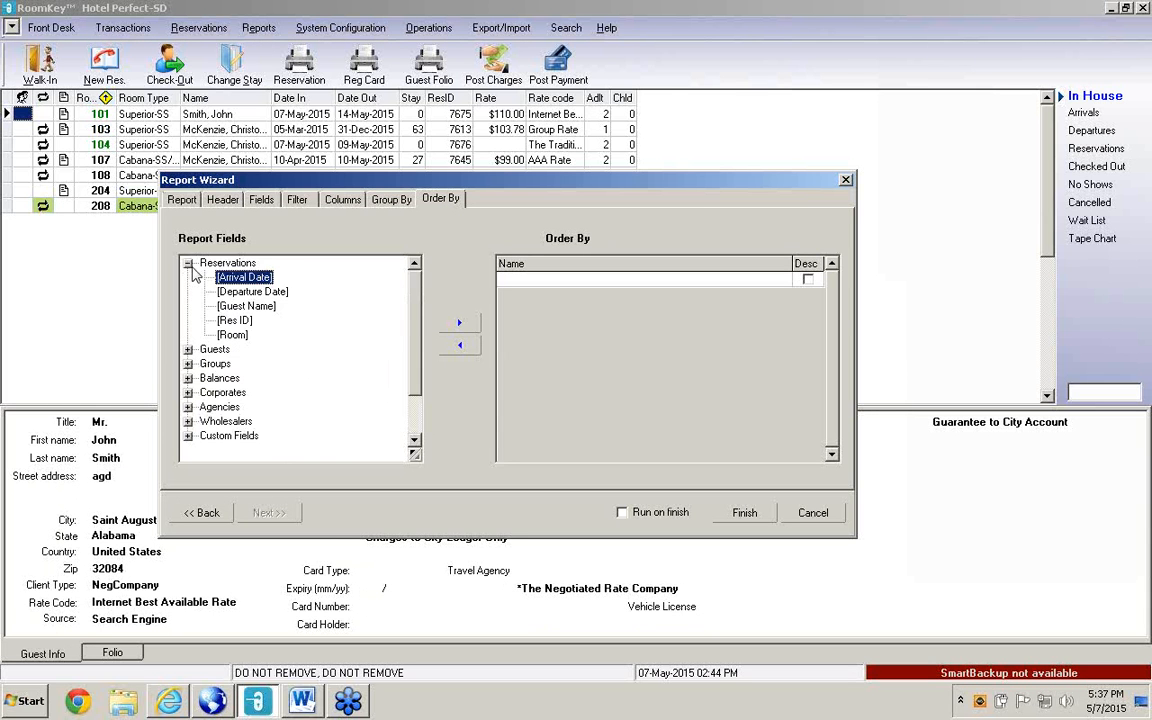
left_click(460, 323)
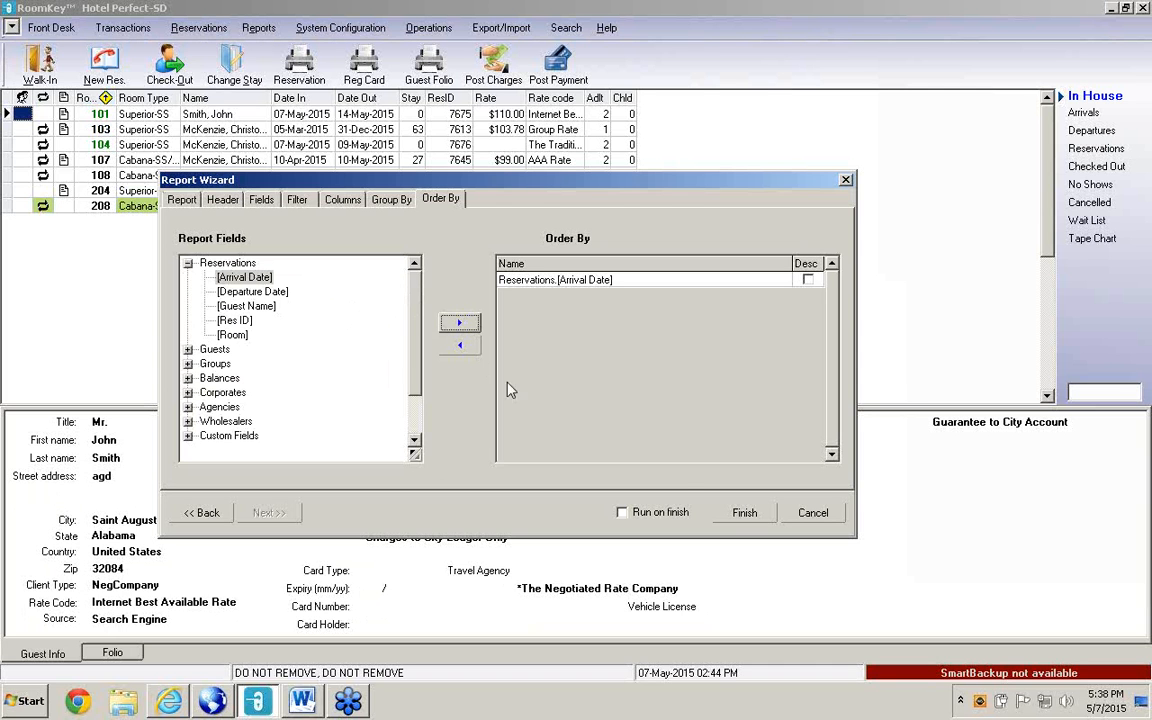
left_click(746, 514)
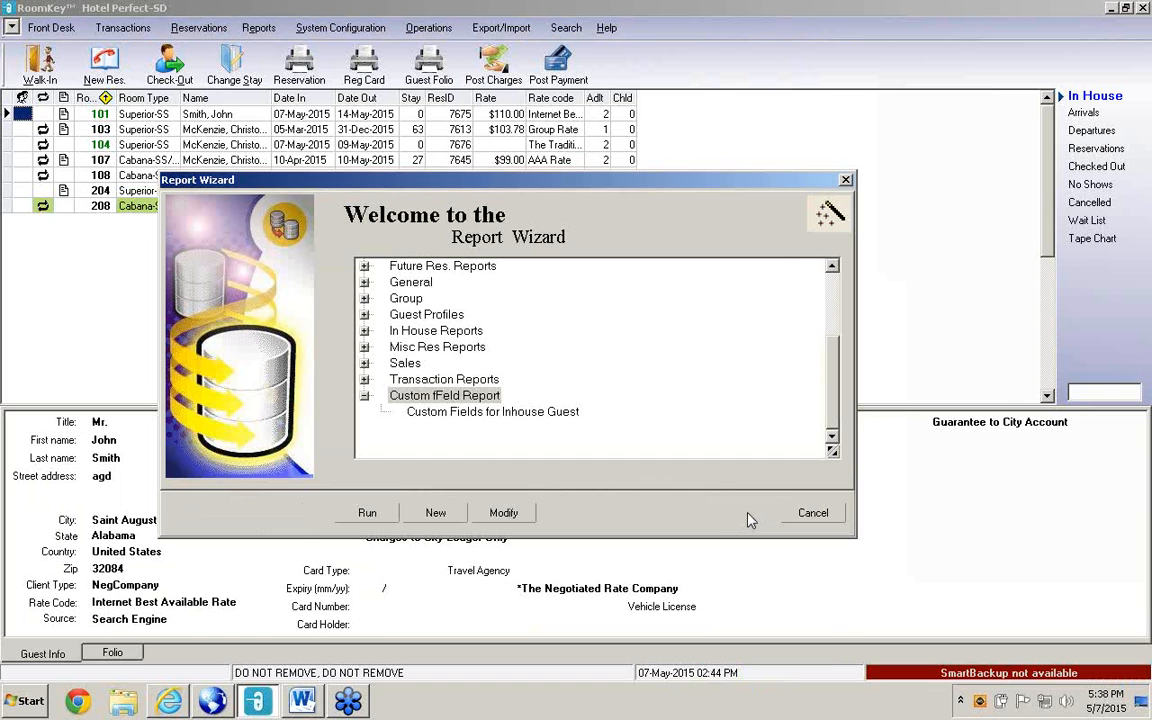
Run the Custom Fields for Inhouse Guest report for arrivals from 07-May-2015 to 31-May-2015, then close its preview.
left_click(535, 413)
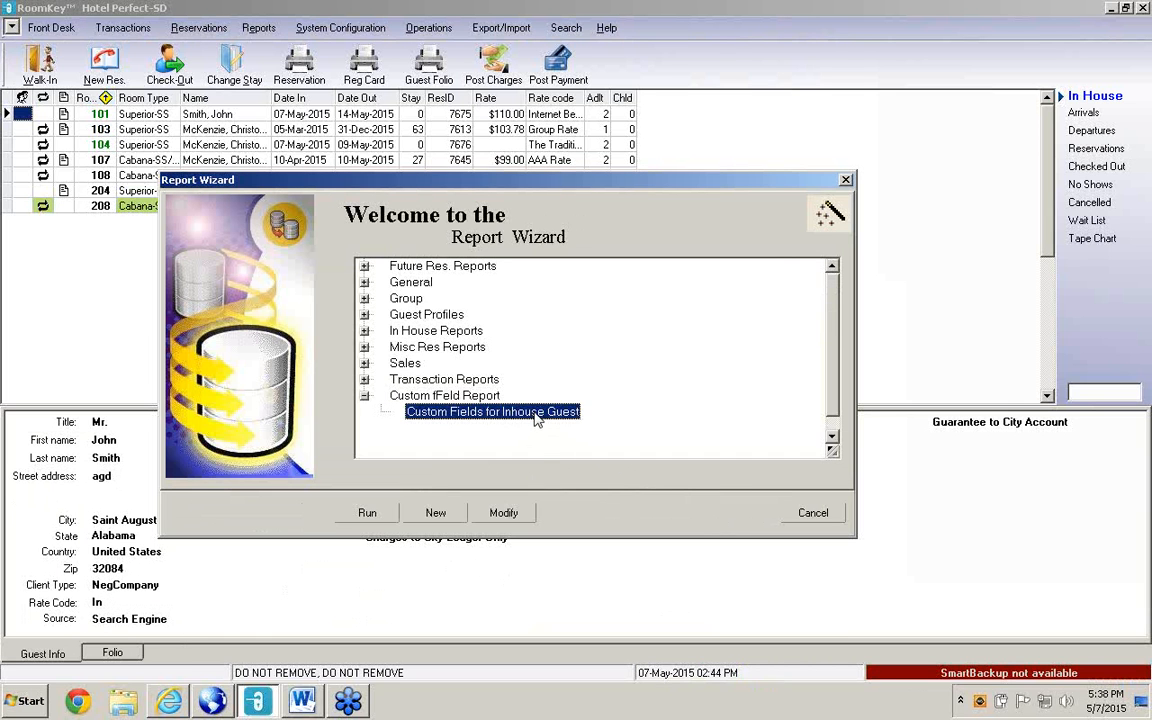
left_click(367, 516)
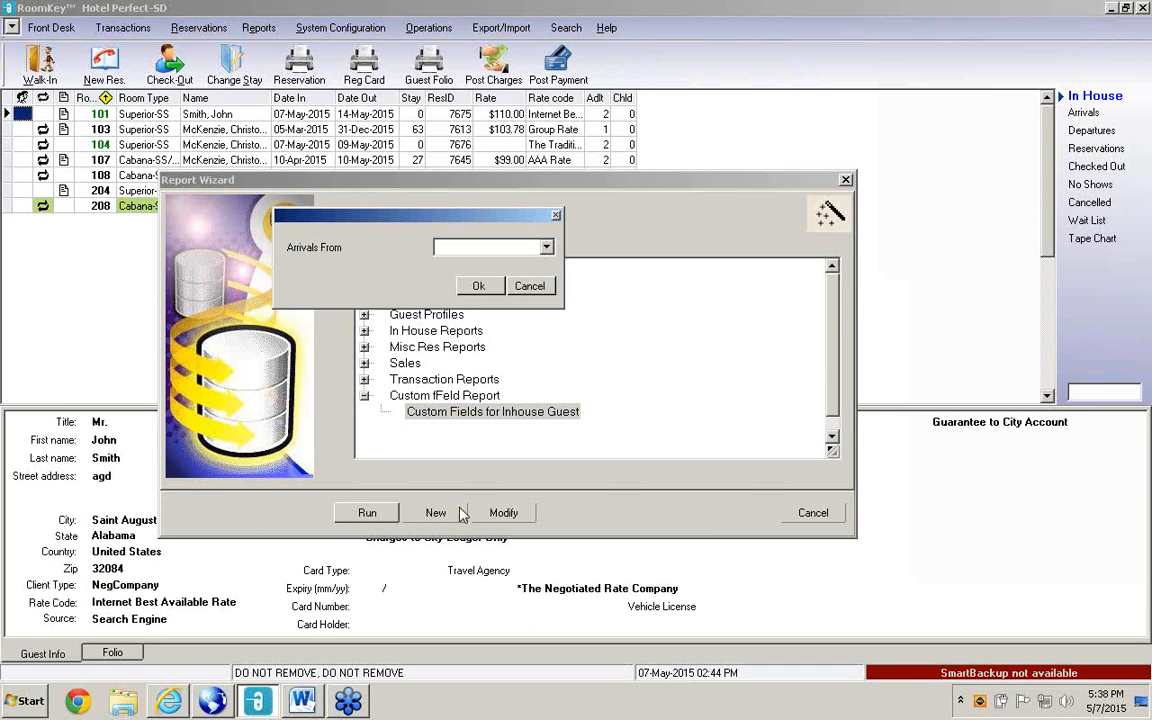
left_click(547, 250)
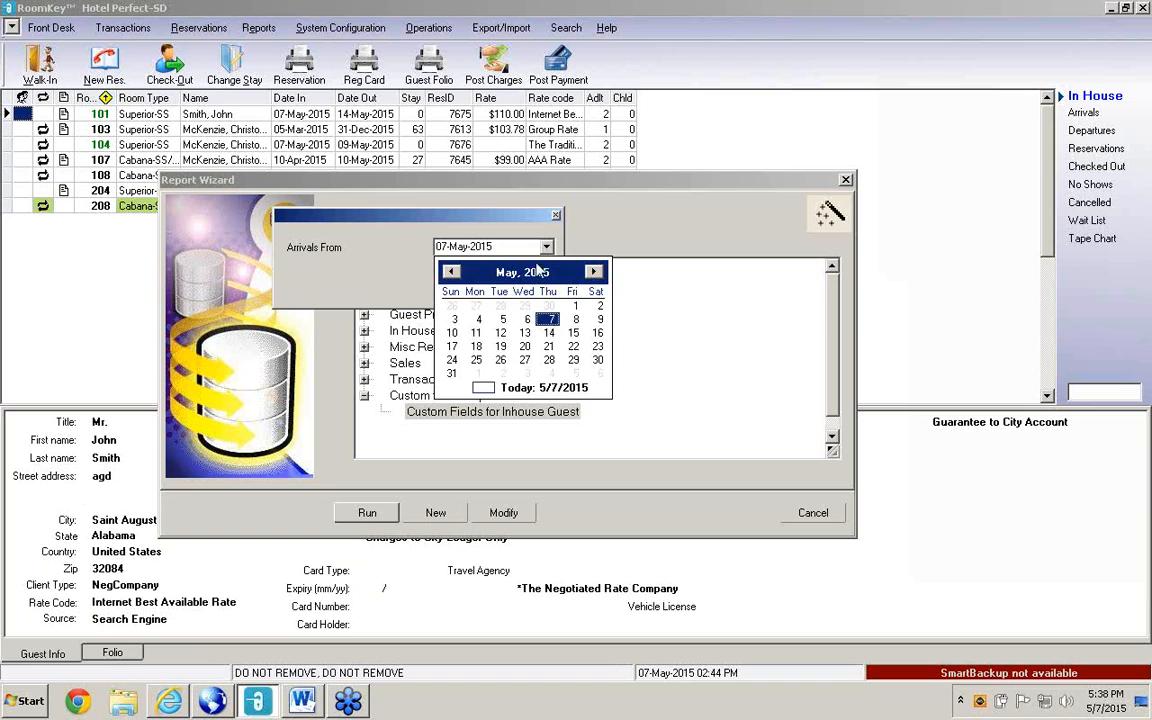
left_click(552, 318)
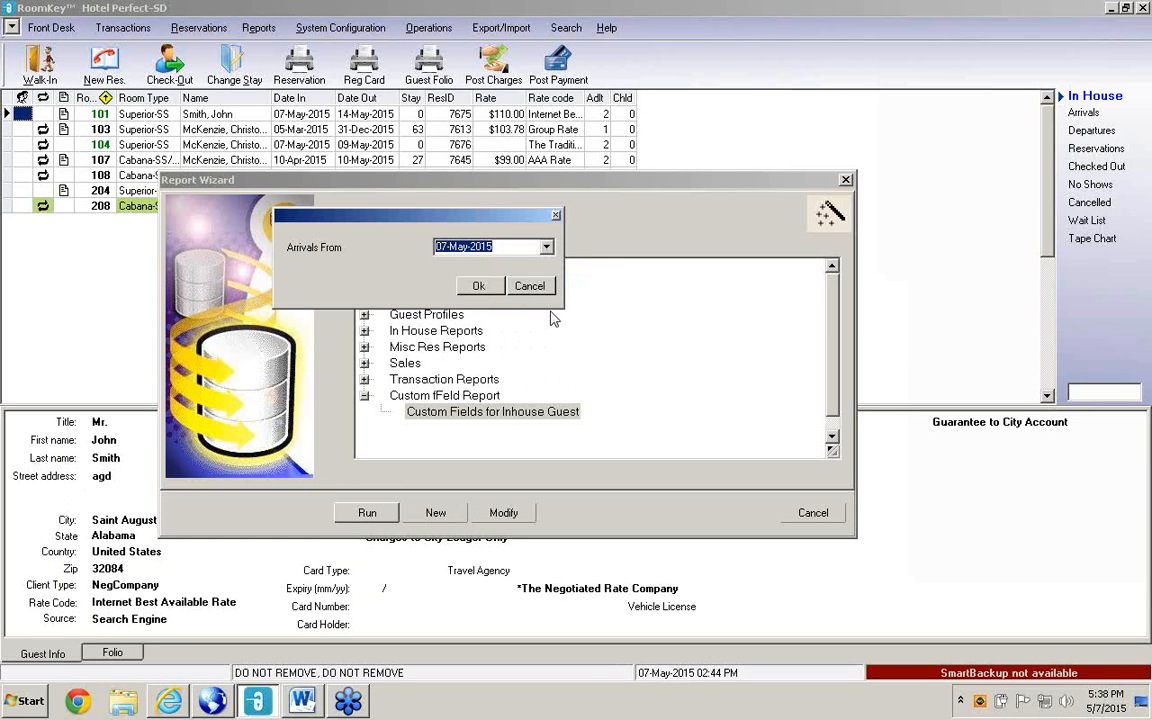
left_click(489, 287)
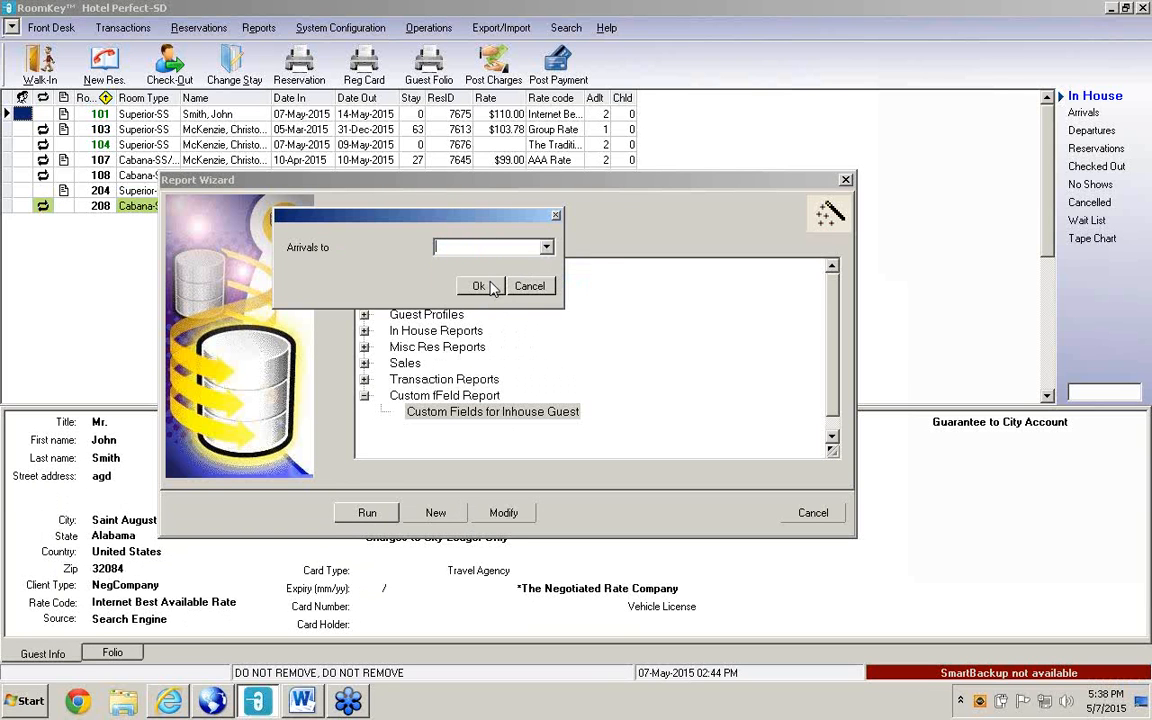
left_click(546, 248)
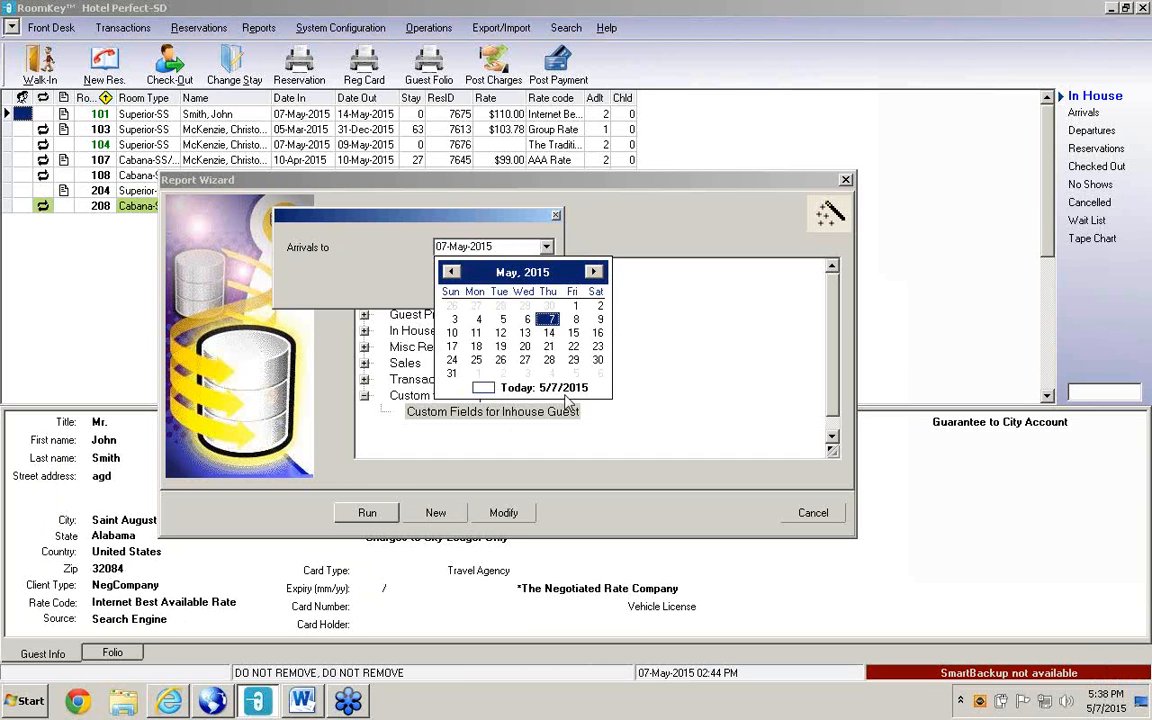
left_click(451, 373)
left_click(482, 288)
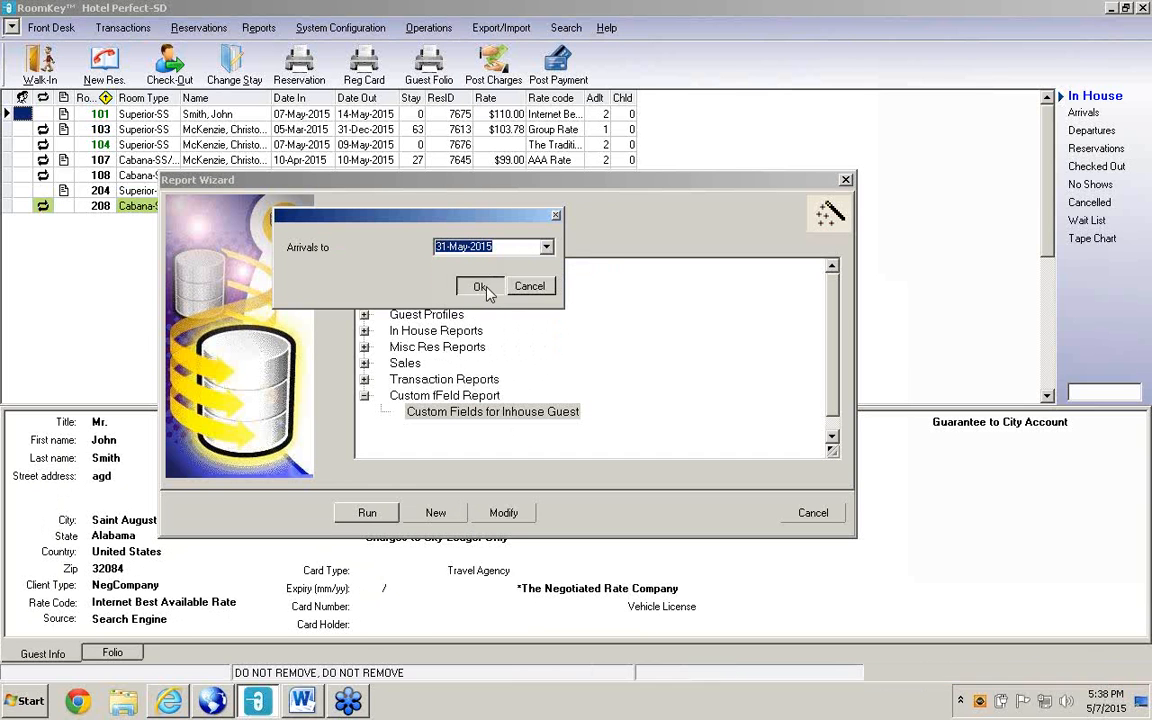
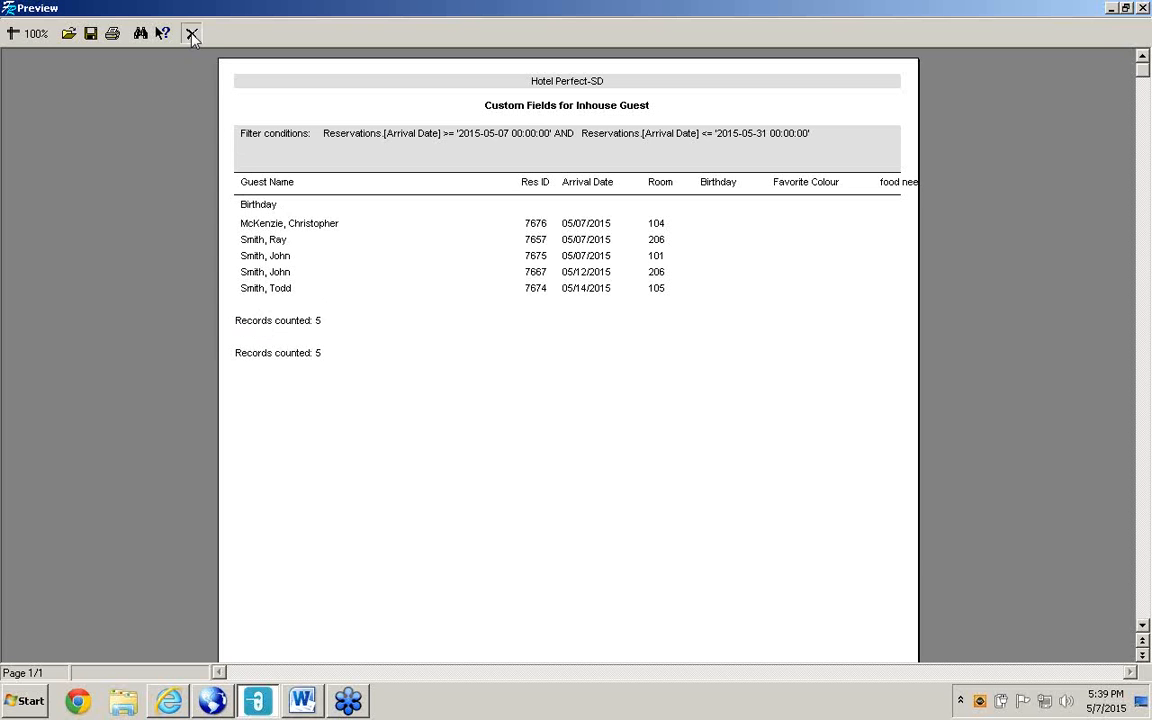
left_click(191, 33)
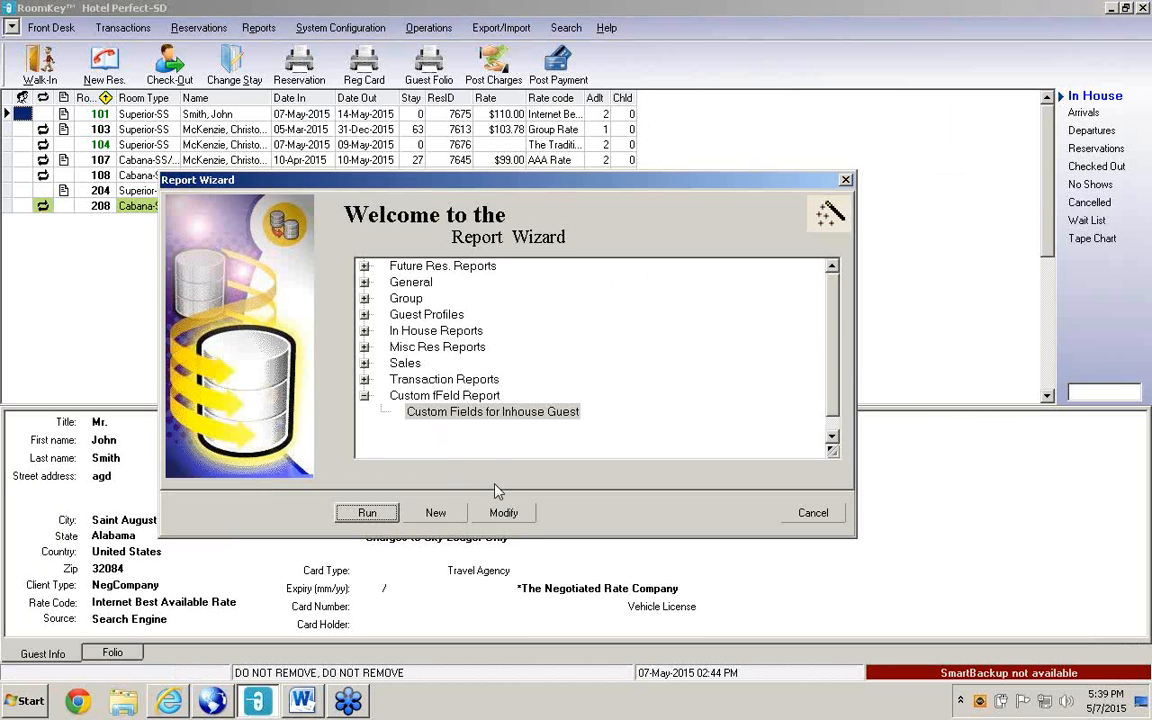
Modify the Custom Fields for Inhouse Guest report, correcting its category to "Custom Field Report".
left_click(511, 518)
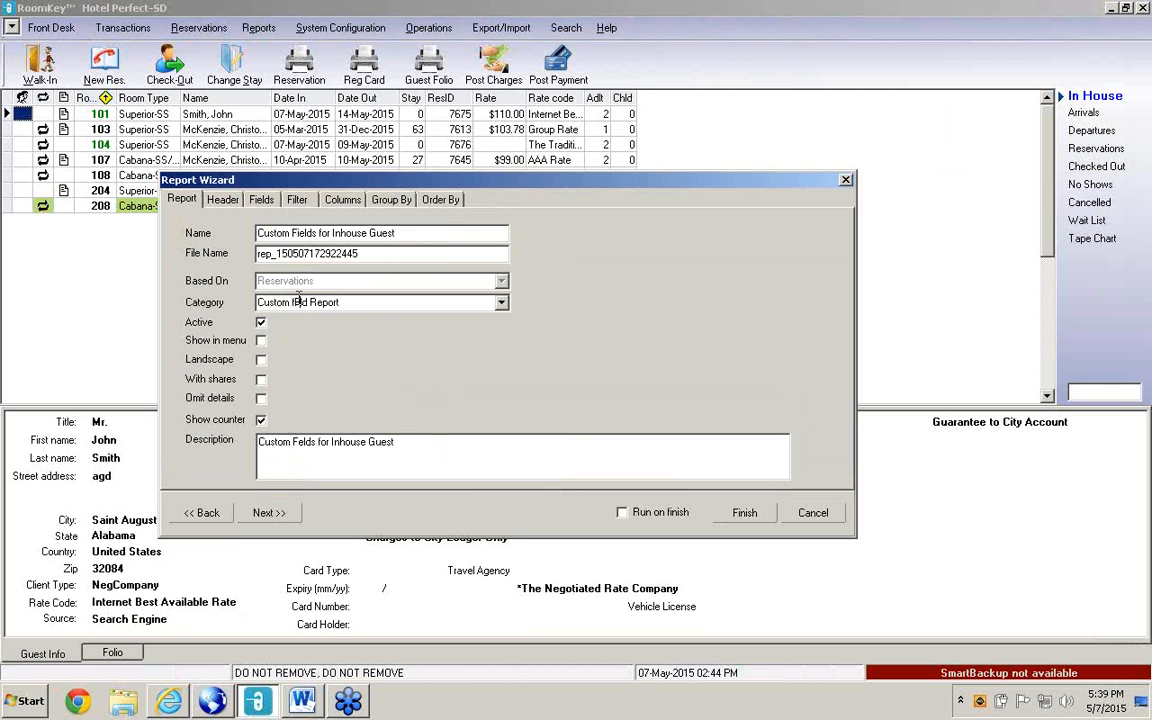
key("BackSpace")
key("BackSpace")
key("BackSpace")
key("BackSpace")
key("BackSpace")
key("BackSpace")
type("Fie")
Set the Guest Name column width to 20 and finish the report with Run on finish enabled.
left_click(288, 520)
left_click(290, 521)
left_click(289, 520)
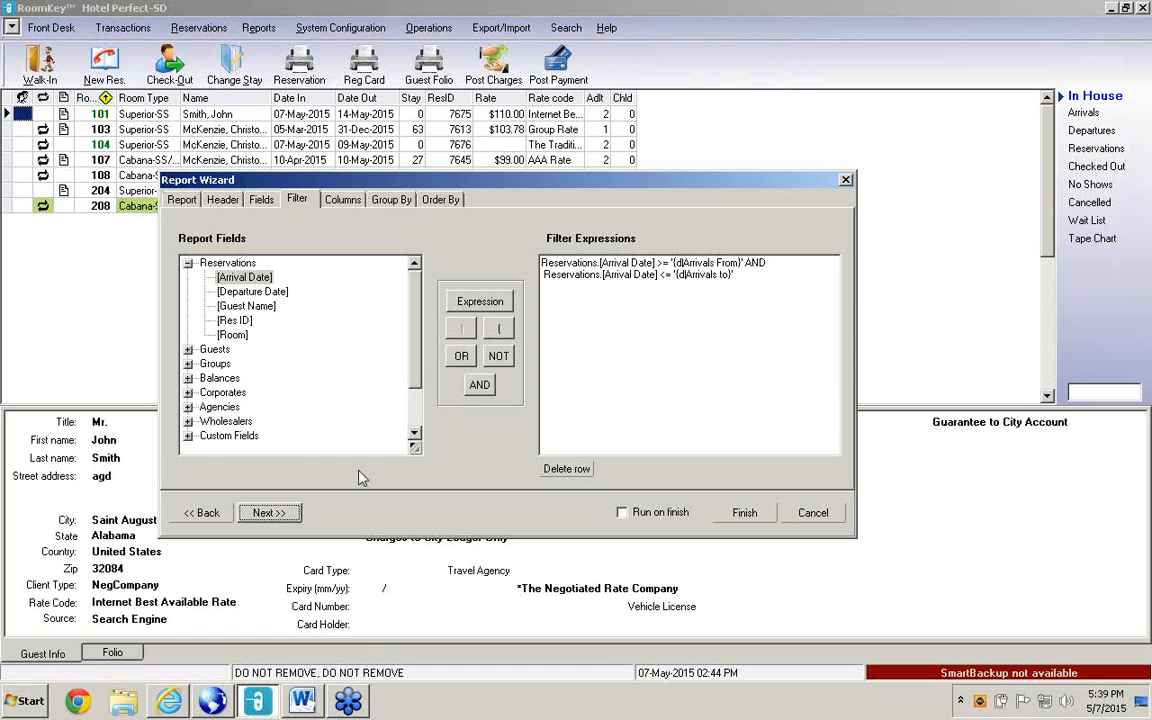
left_click(292, 514)
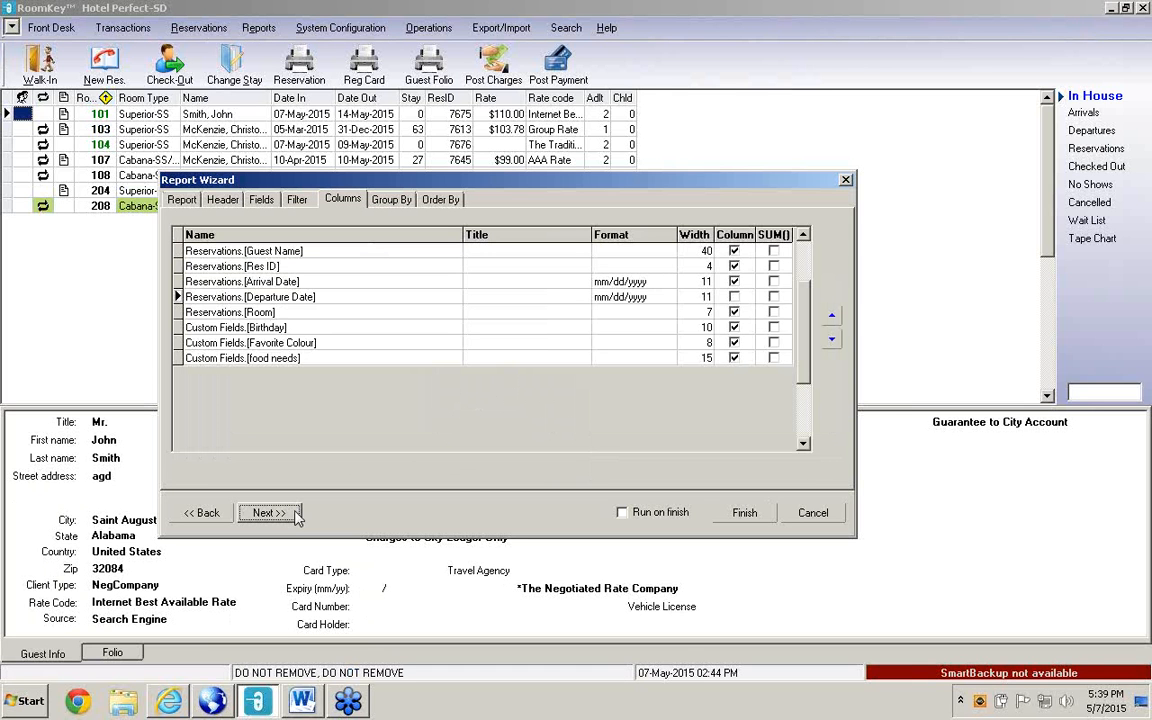
left_click(701, 253)
type("20")
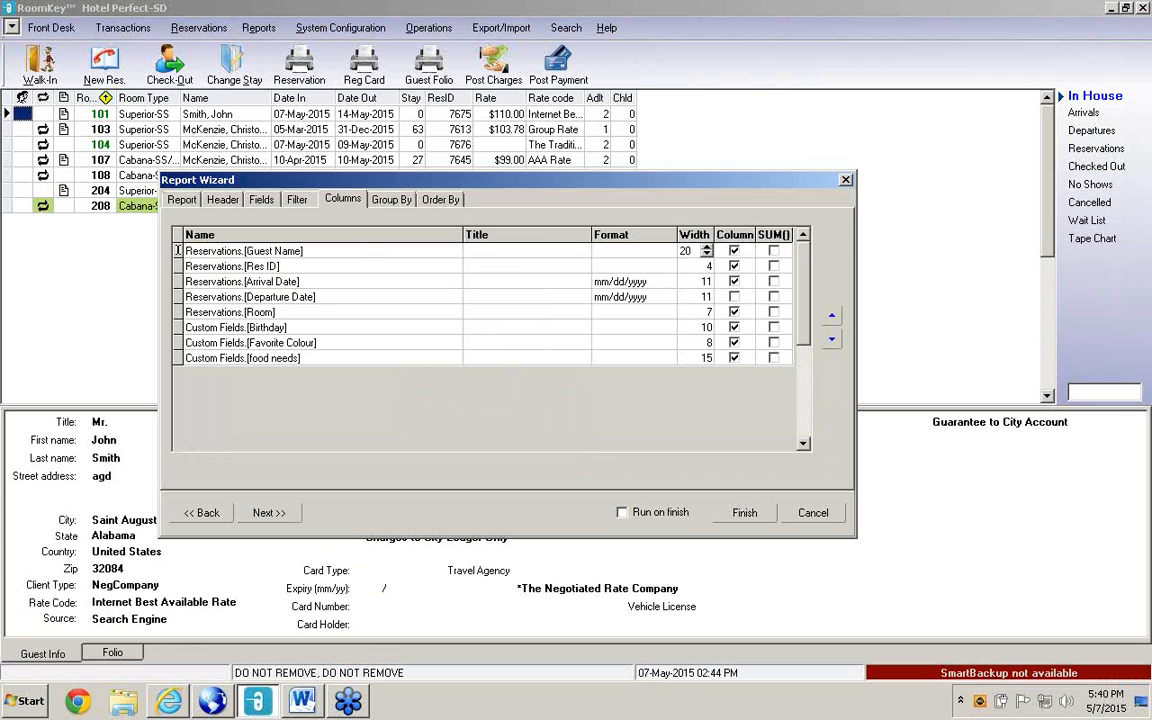
key("Tab")
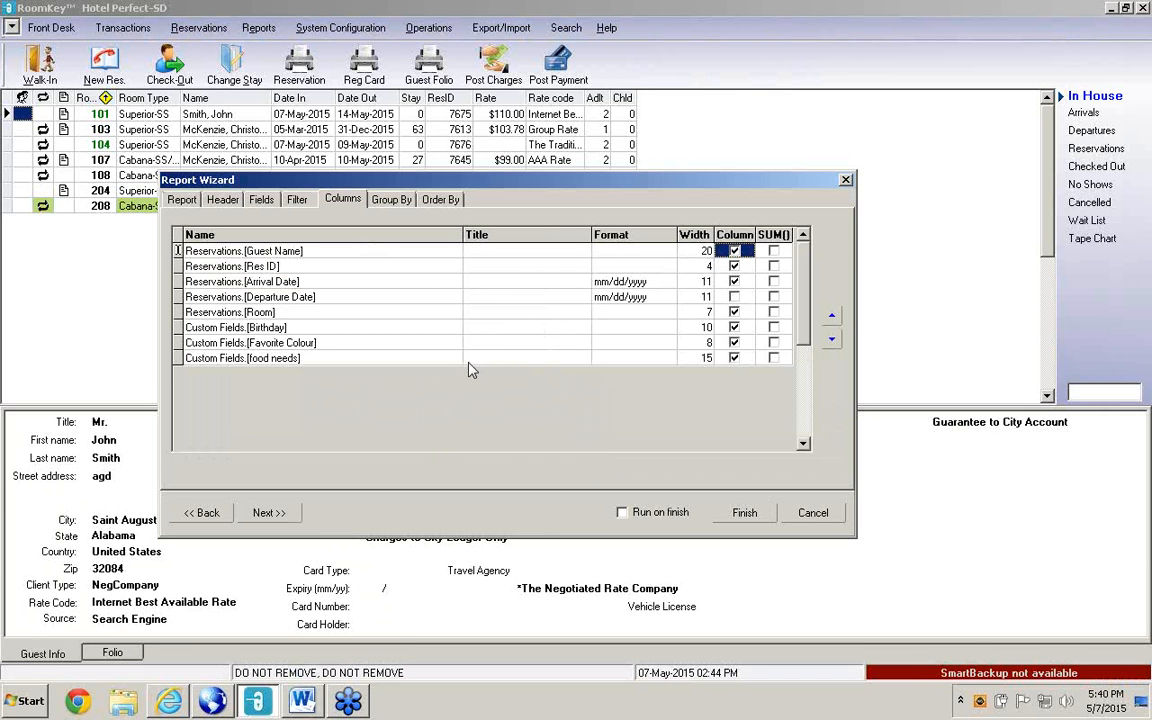
left_click(622, 512)
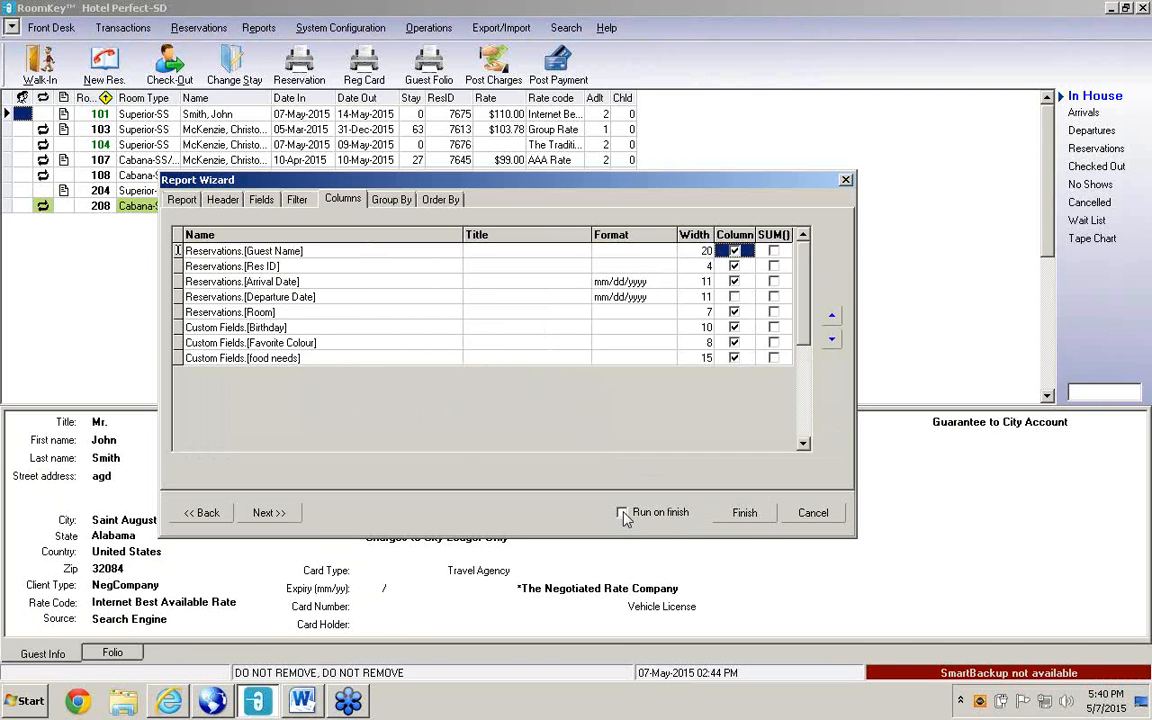
left_click(745, 513)
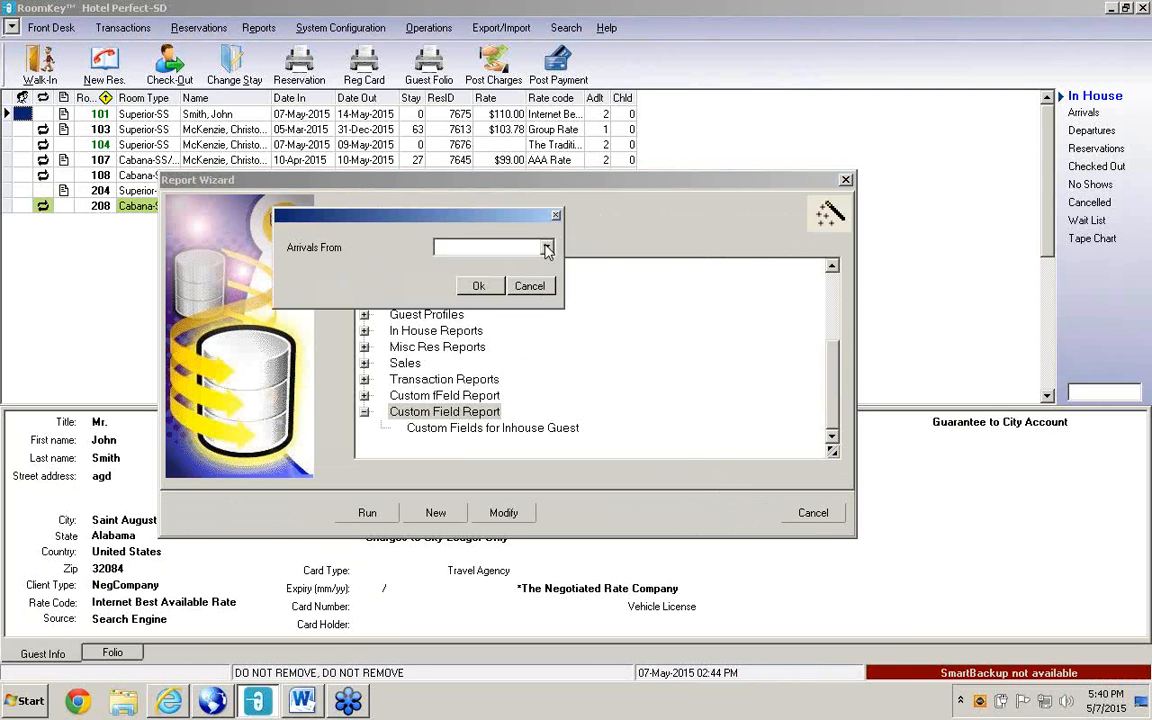
Run the report for arrivals from 07-Apr-2015 to 31-May-2015, review the preview through its second page, and close it.
left_click(547, 248)
left_click(515, 271)
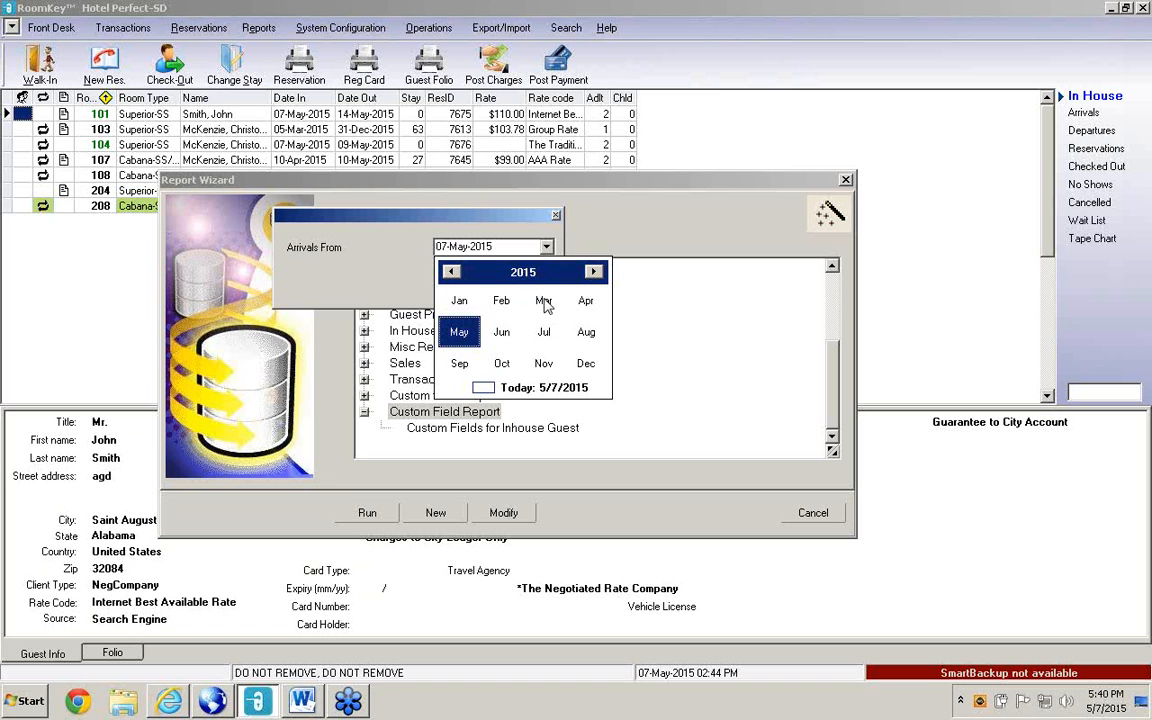
left_click(586, 302)
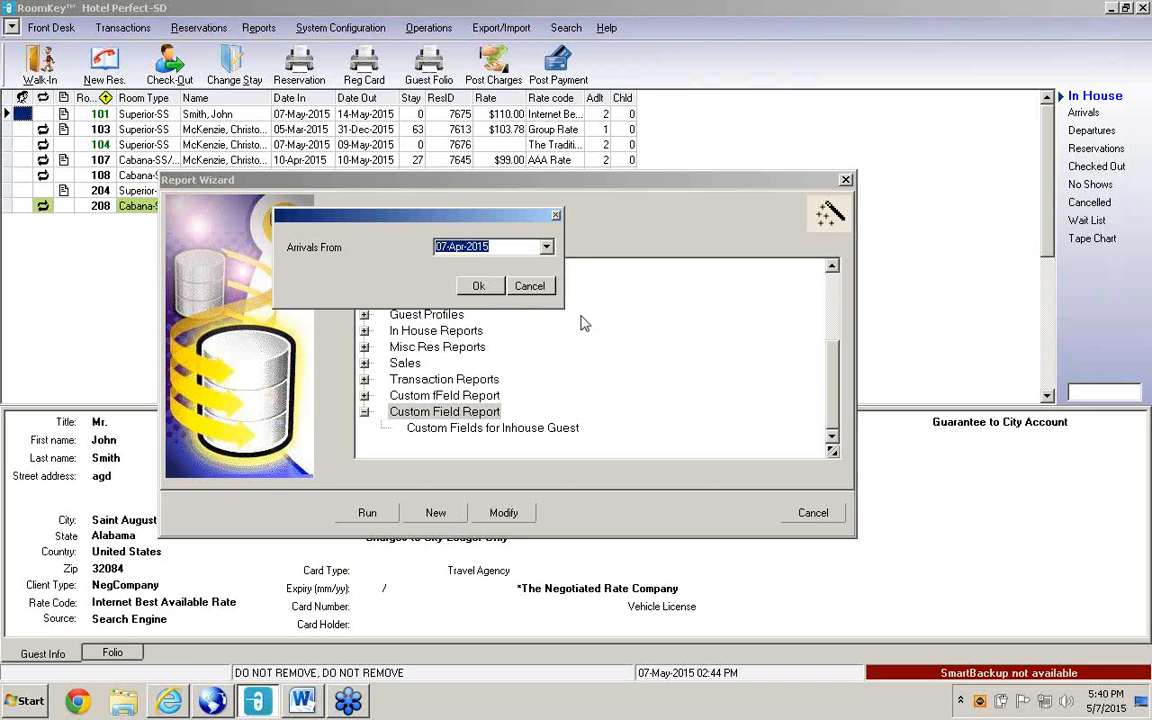
left_click(479, 287)
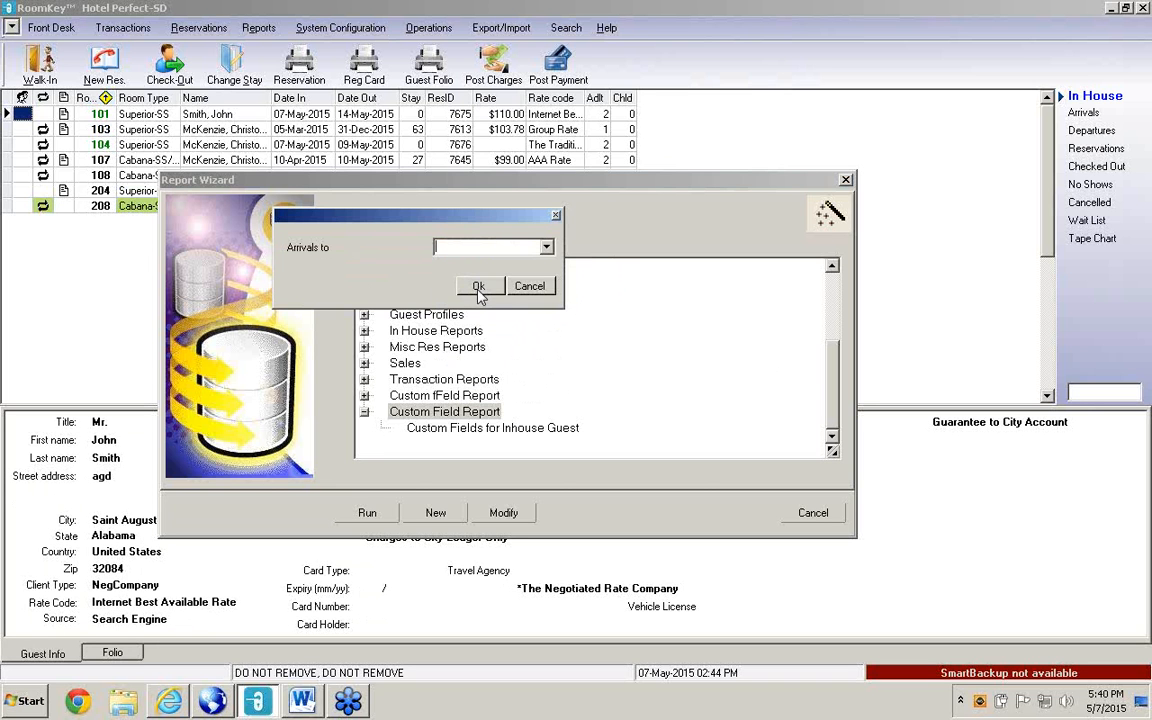
left_click(547, 247)
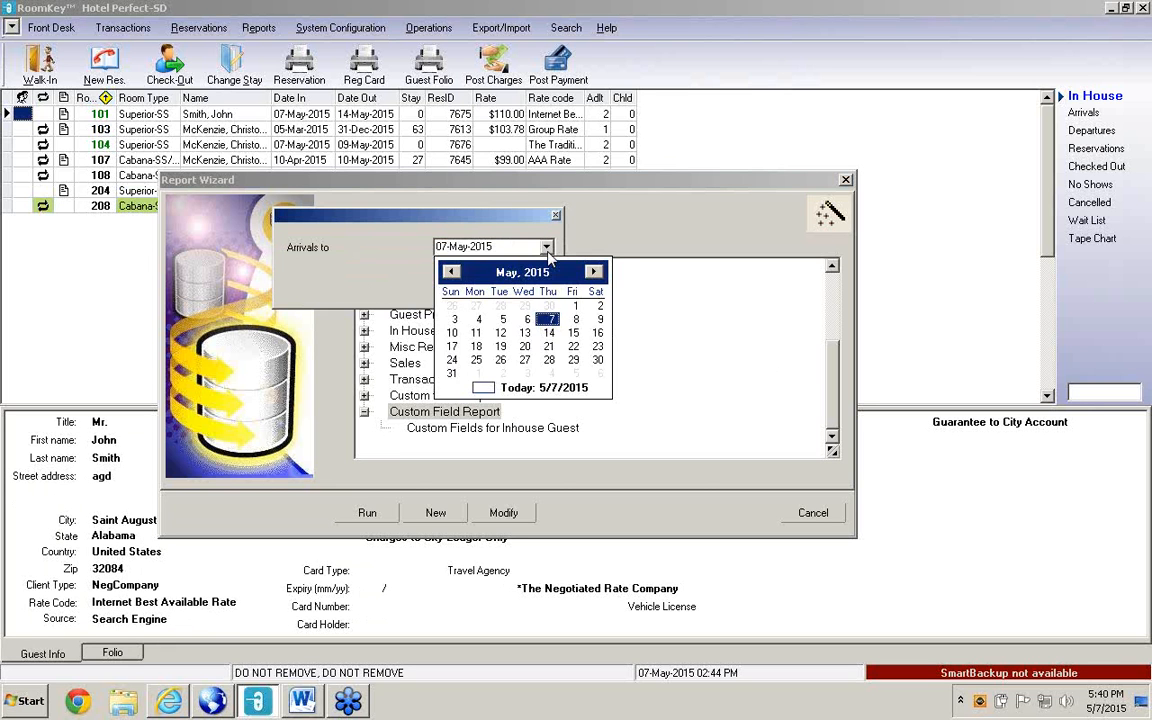
left_click(452, 373)
left_click(477, 287)
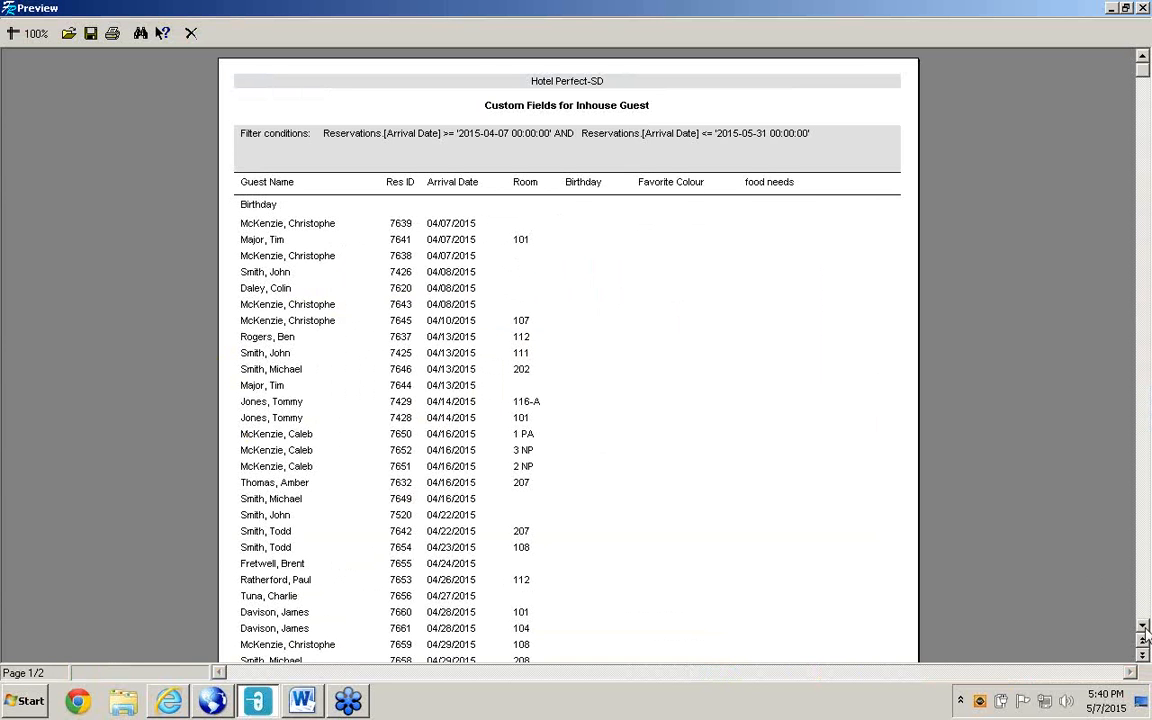
scroll(1145, 638, "down", 5)
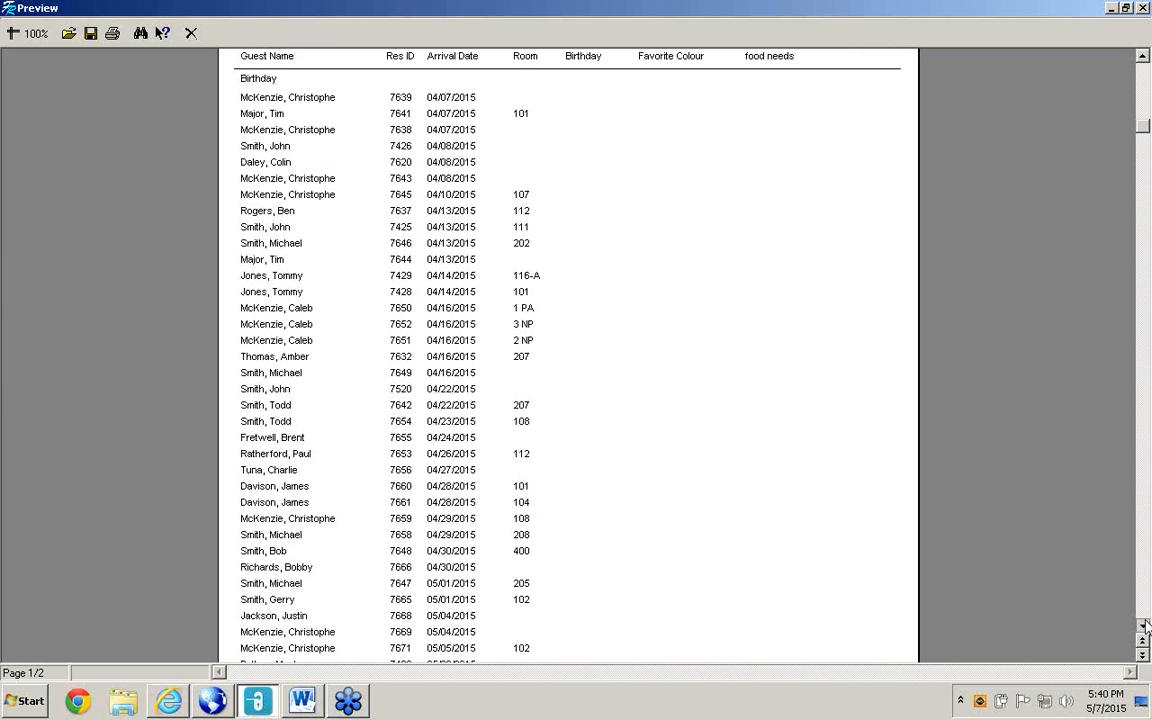
scroll(1146, 625, "down", 7)
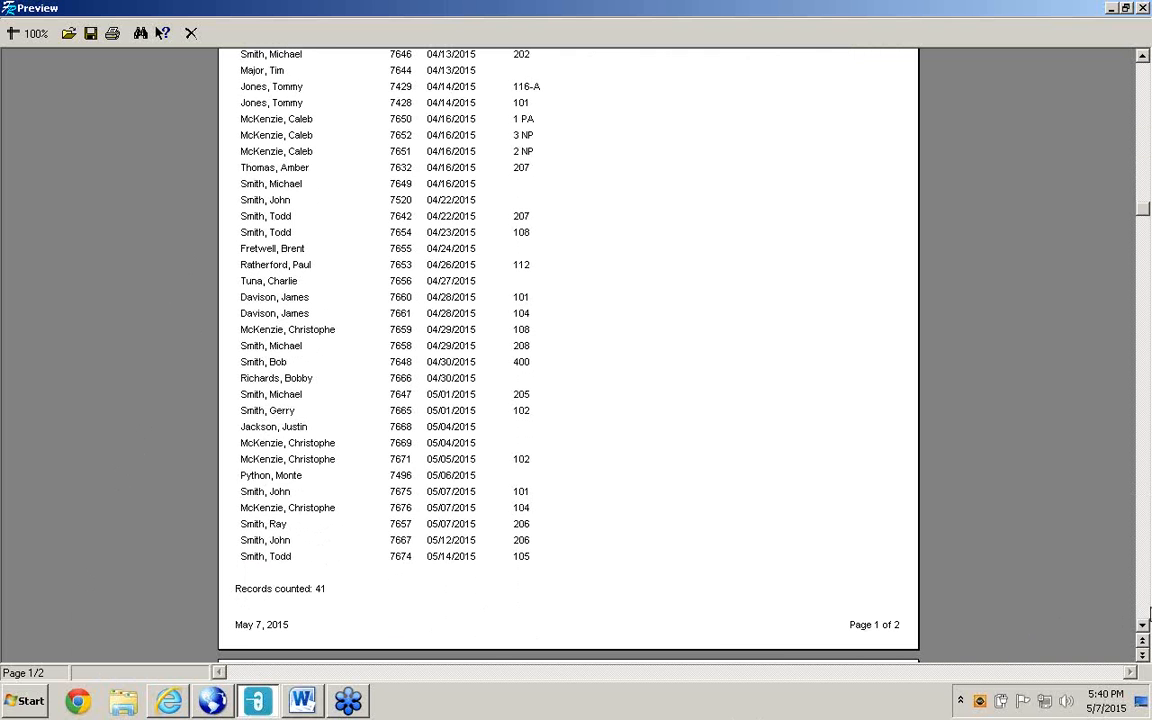
scroll(1144, 626, "down", 6)
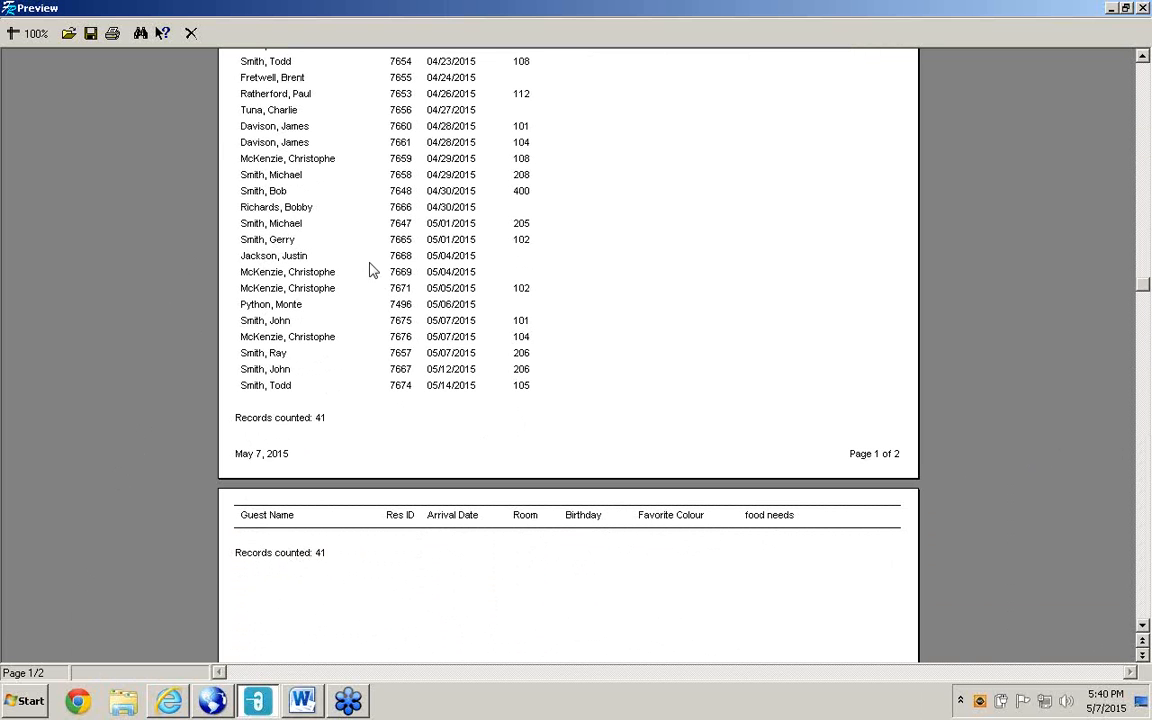
left_click(192, 39)
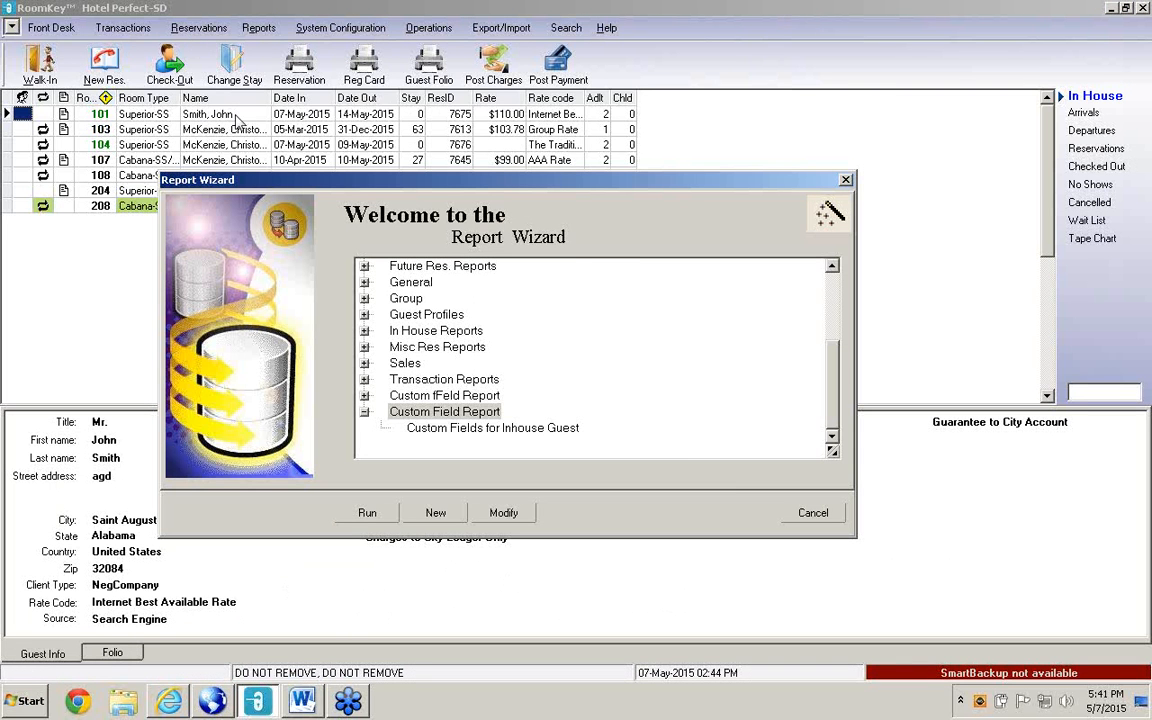
Close the Report Wizard to return to the in-house guest list.
left_click(845, 179)
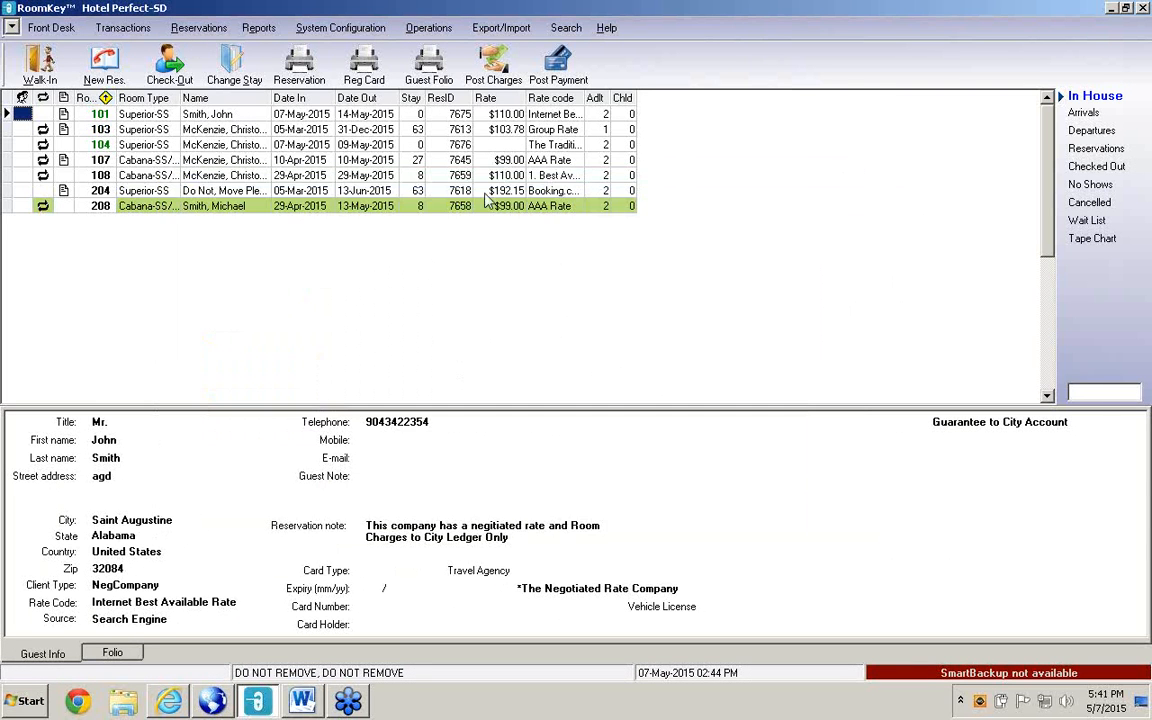
left_click(333, 29)
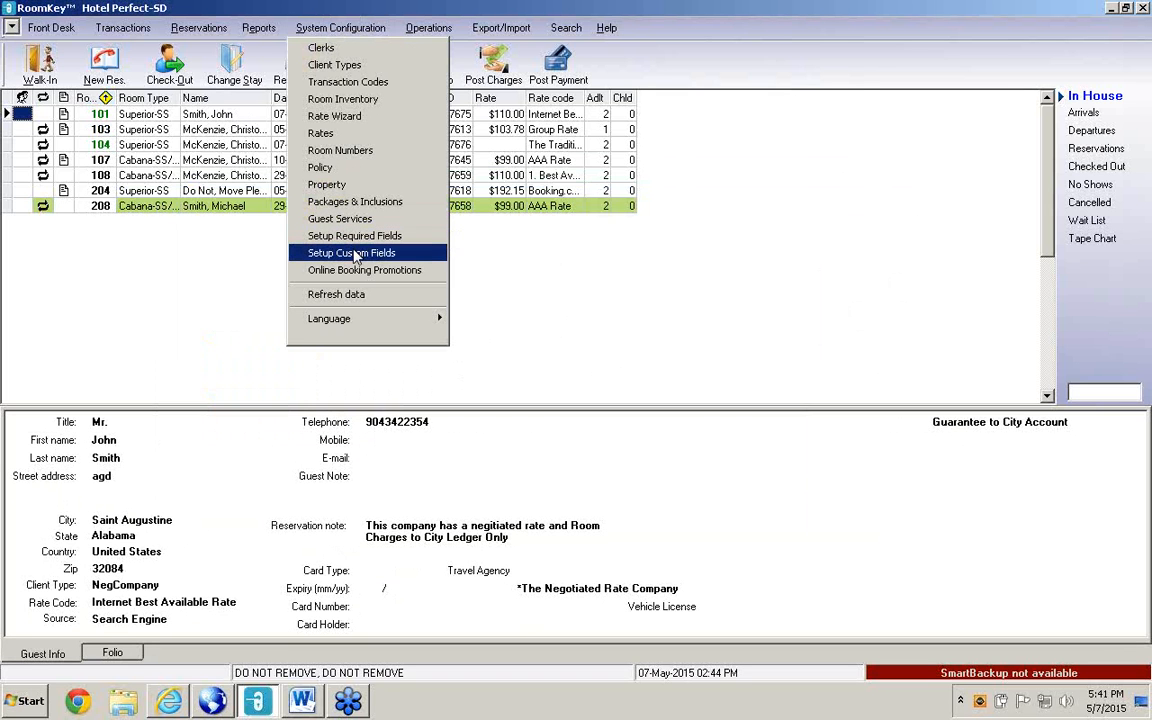
left_click(537, 284)
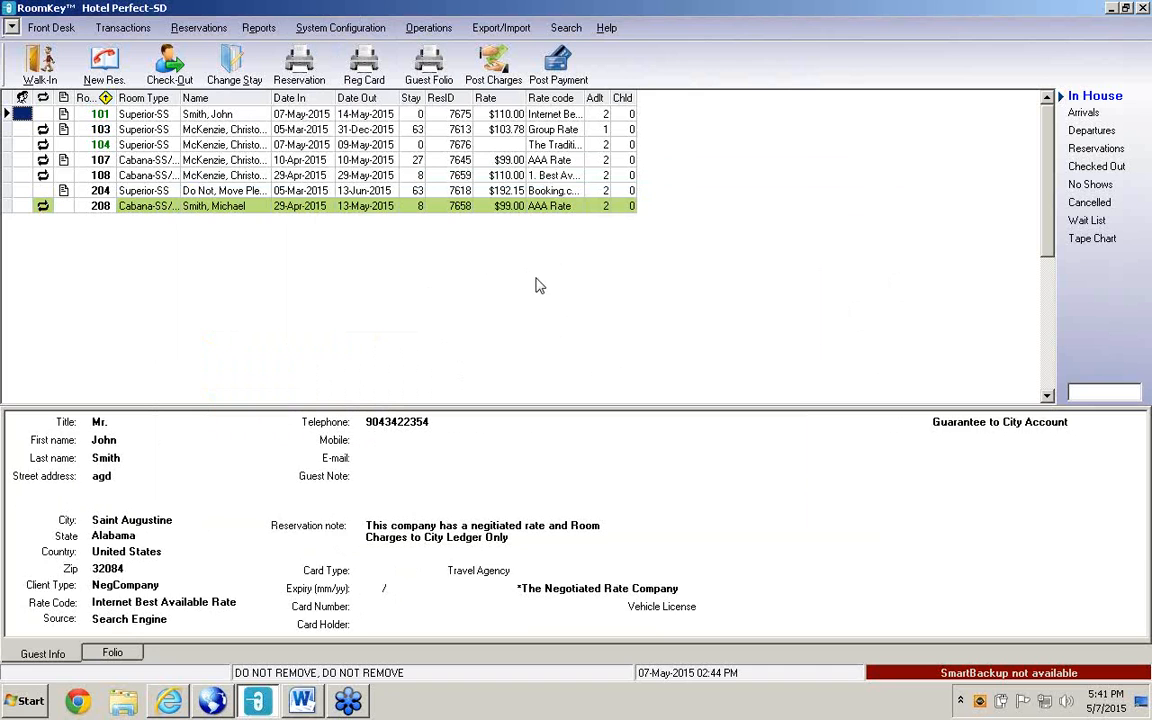
Open the stay of the guest in room 101 for changes and show the custom data in its guest info.
left_click(212, 116)
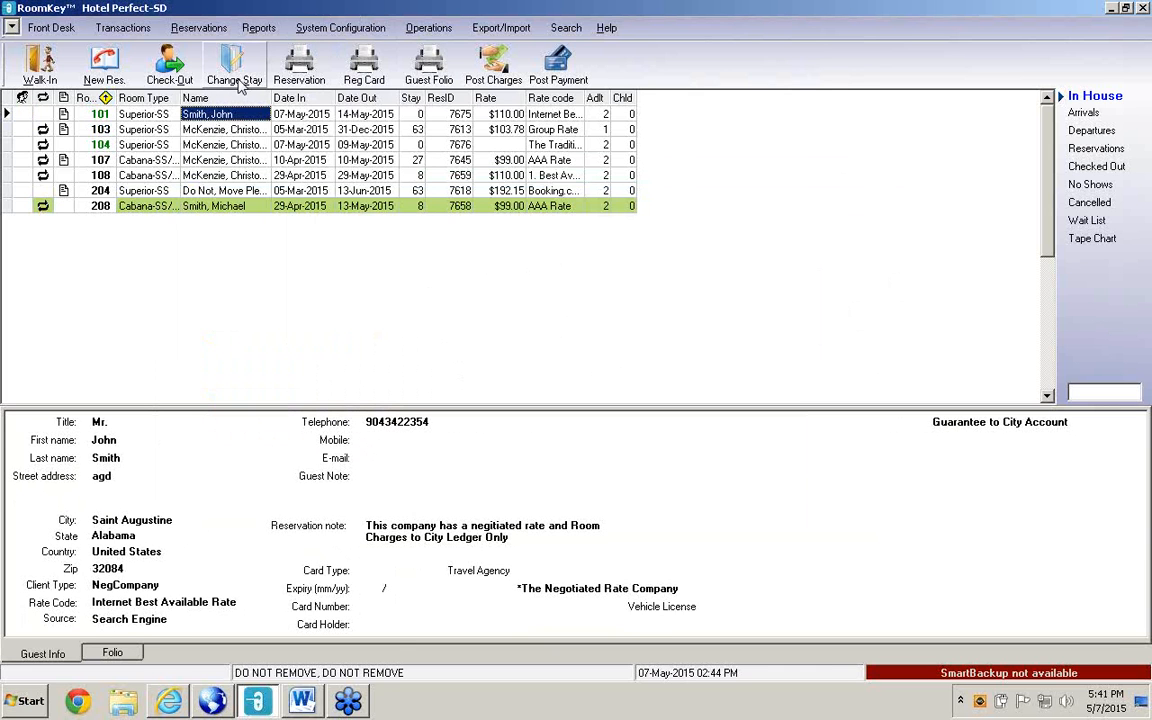
left_click(241, 88)
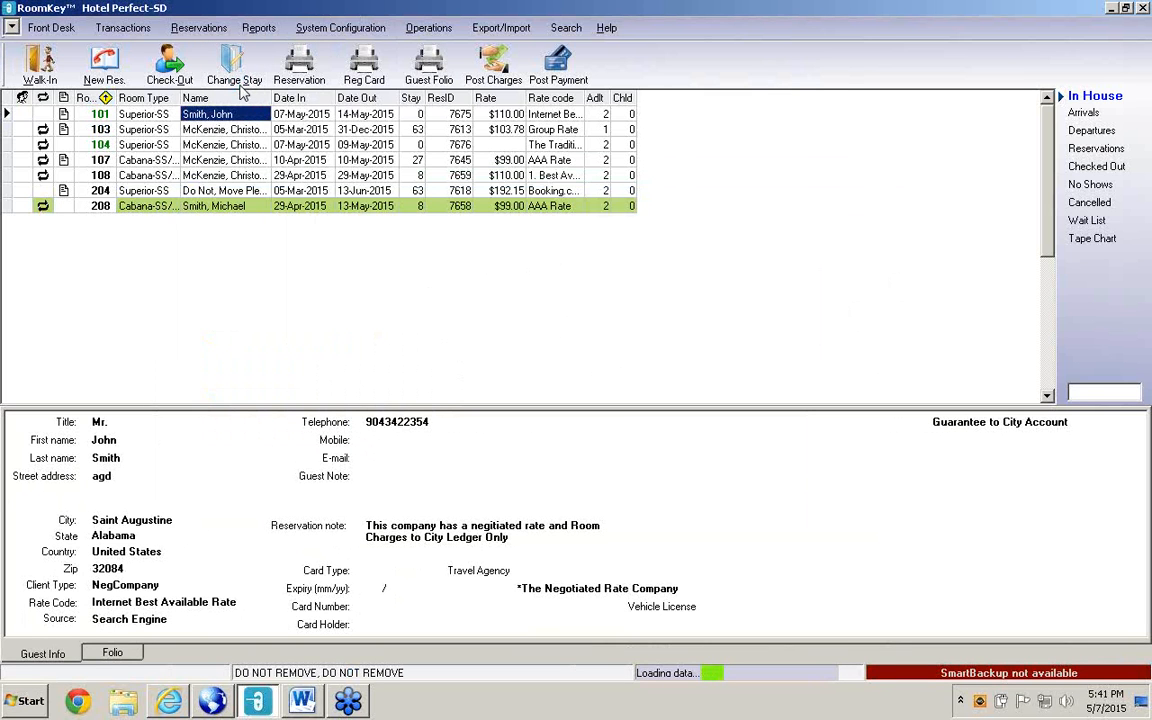
left_click(241, 92)
left_click(236, 90)
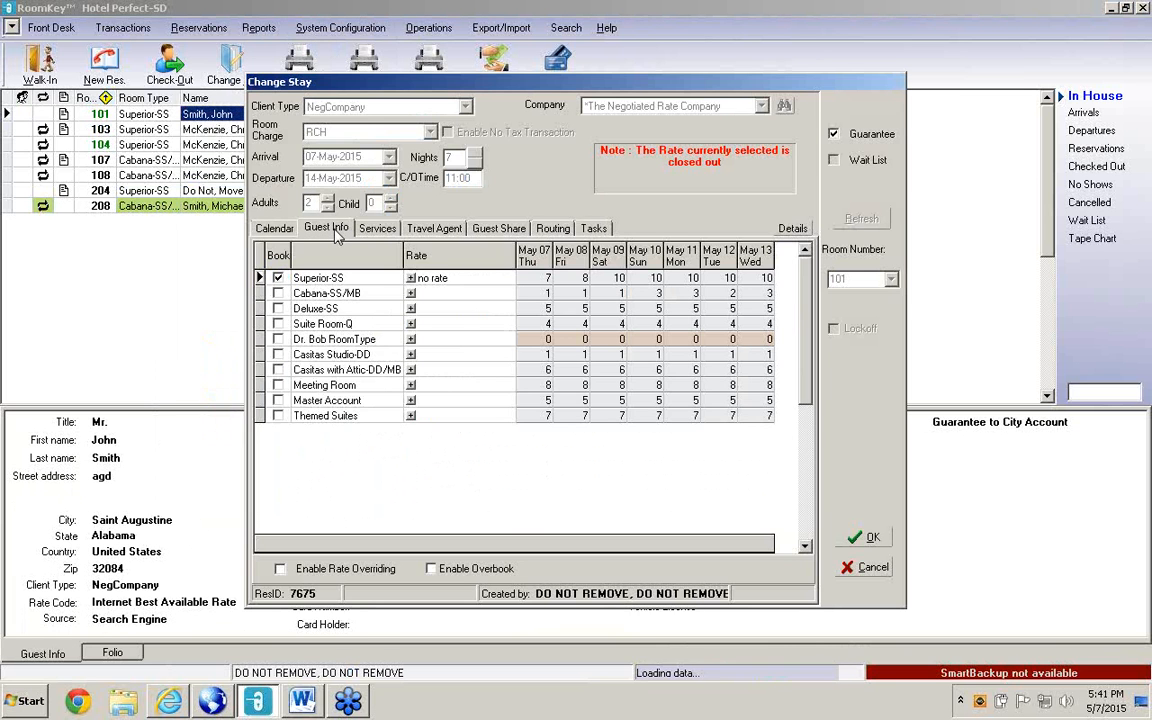
left_click(328, 228)
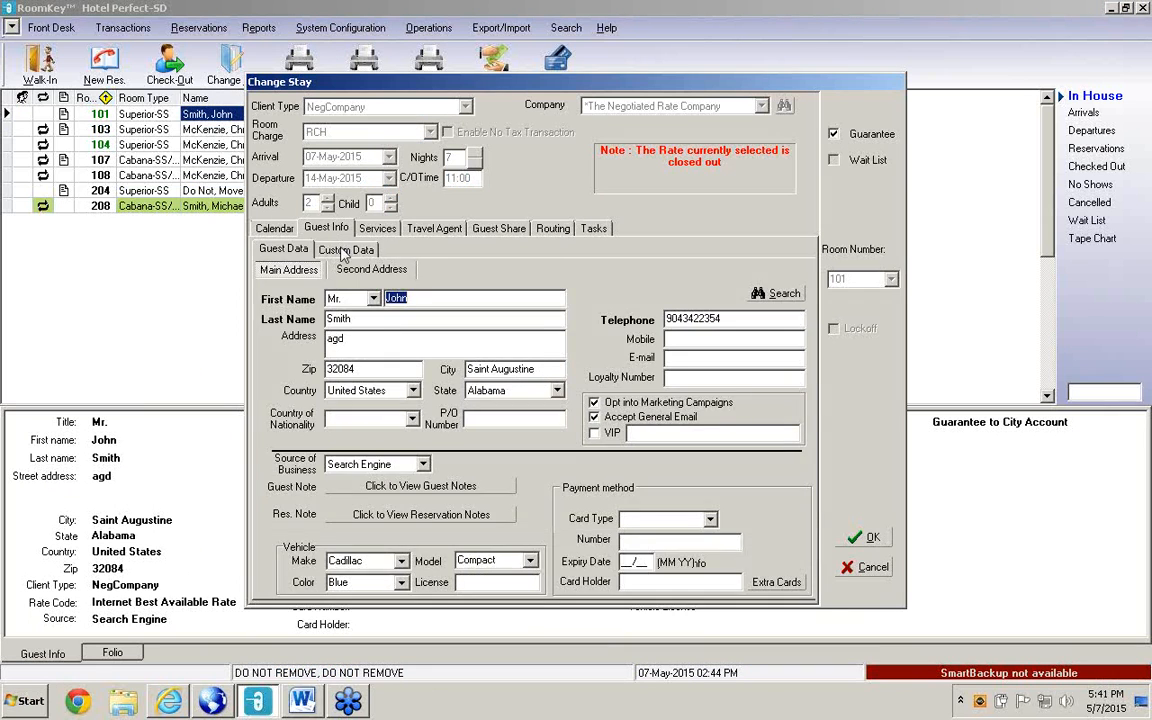
left_click(343, 251)
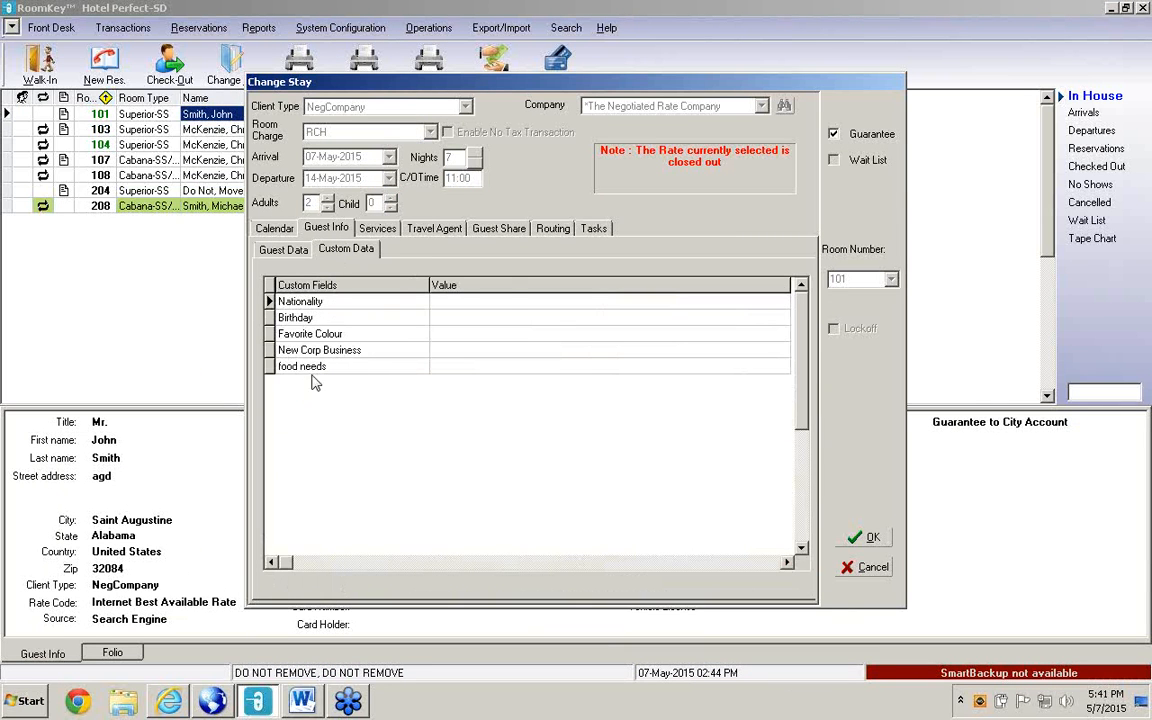
In the guest's custom data, set Nationality to Canadian, fill in the guest's birthday and set Favorite Colour to Red.
left_click(479, 305)
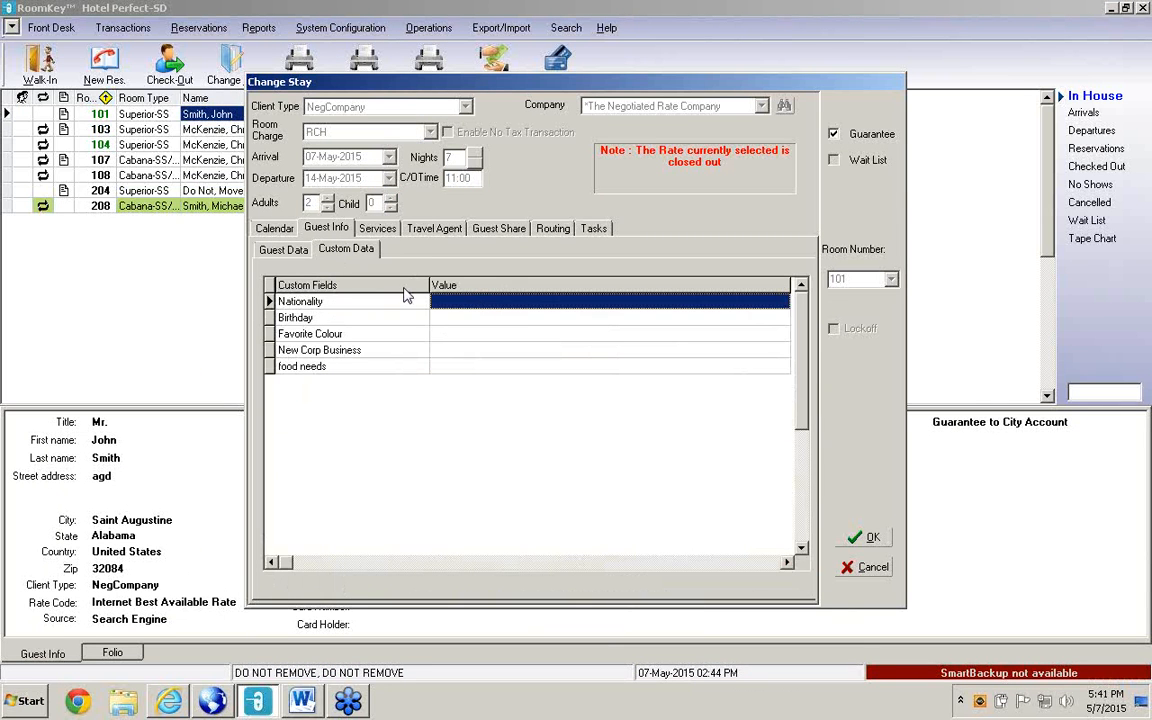
type("Canda")
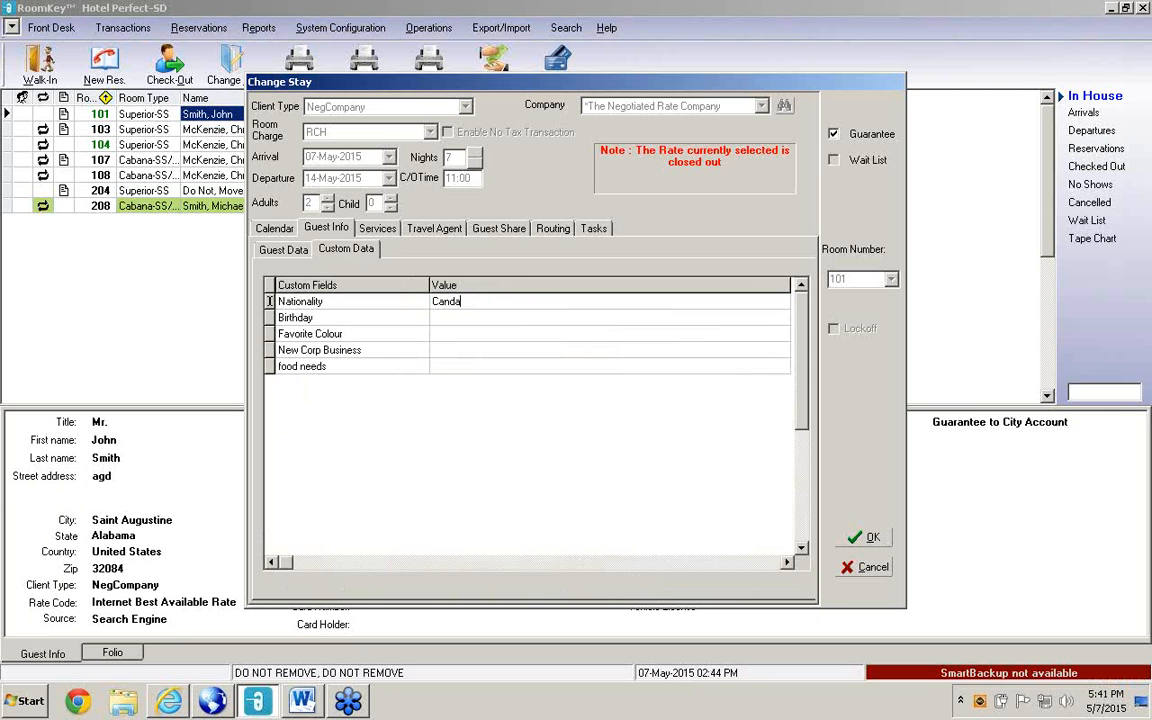
key("BackSpace")
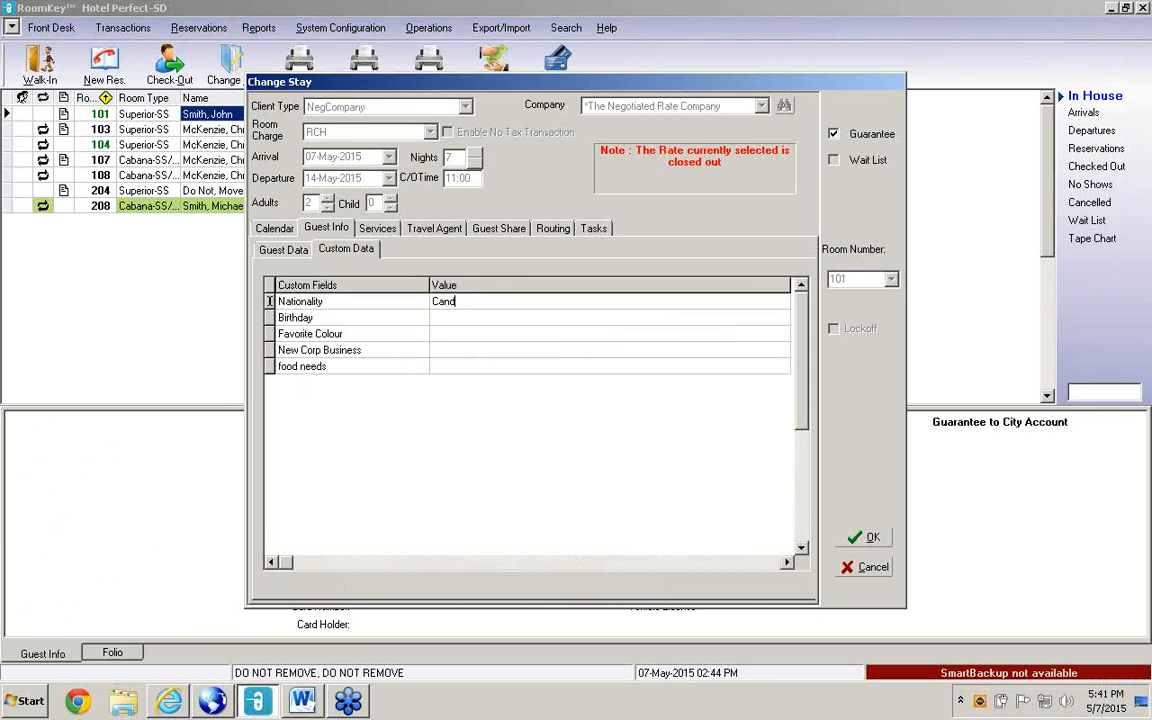
type("adian")
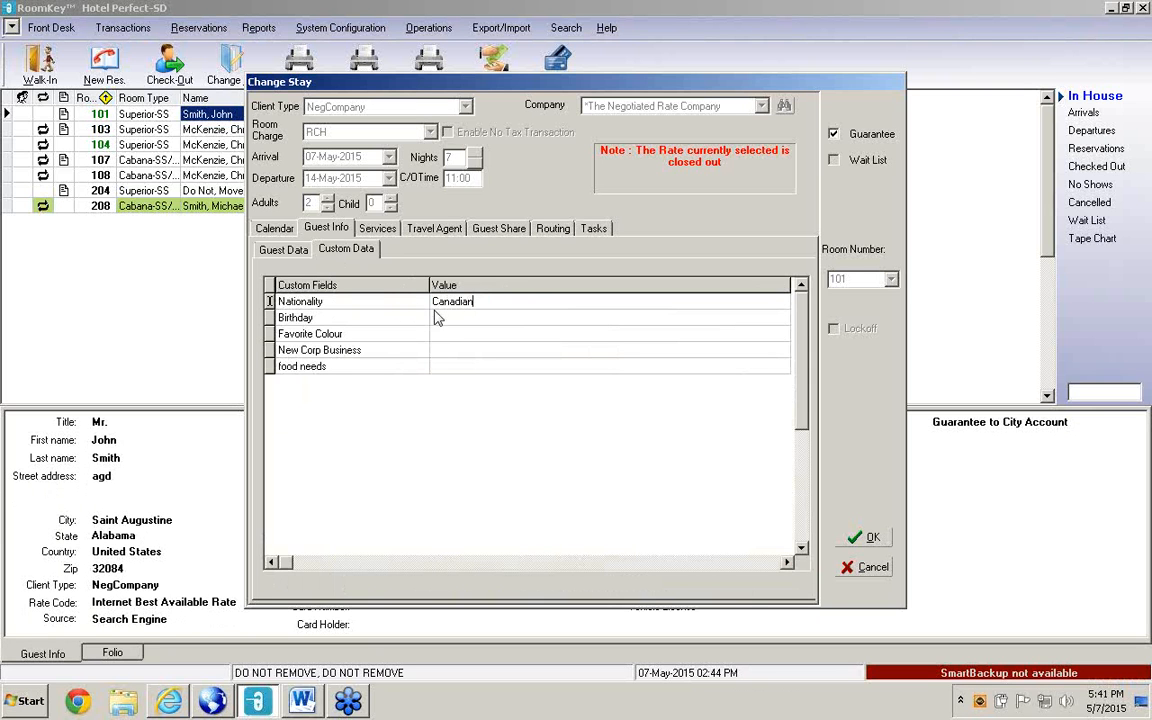
left_click(441, 320)
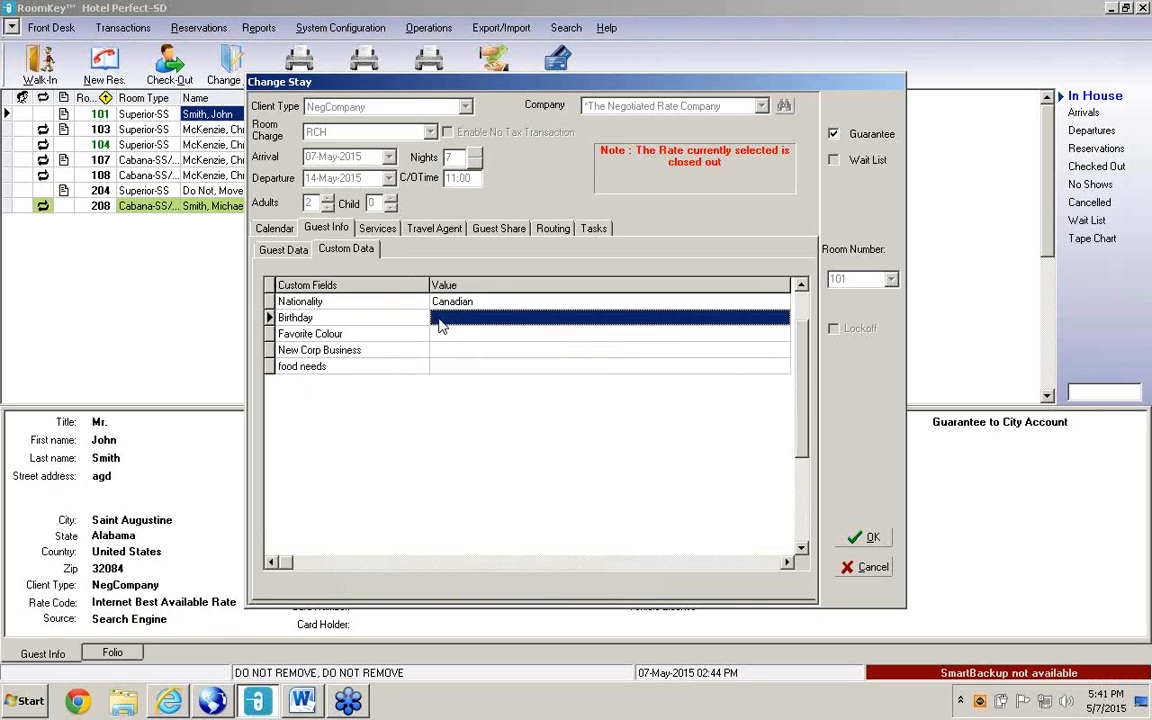
type("Oct 12")
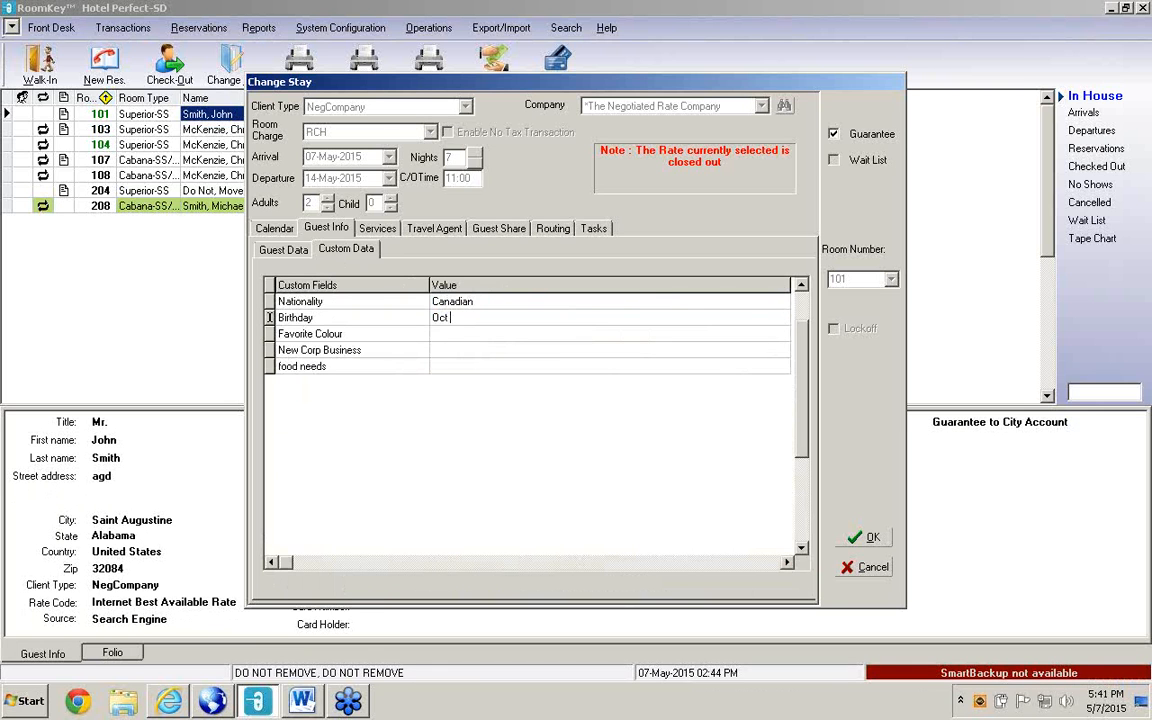
left_click(447, 334)
type("Re")
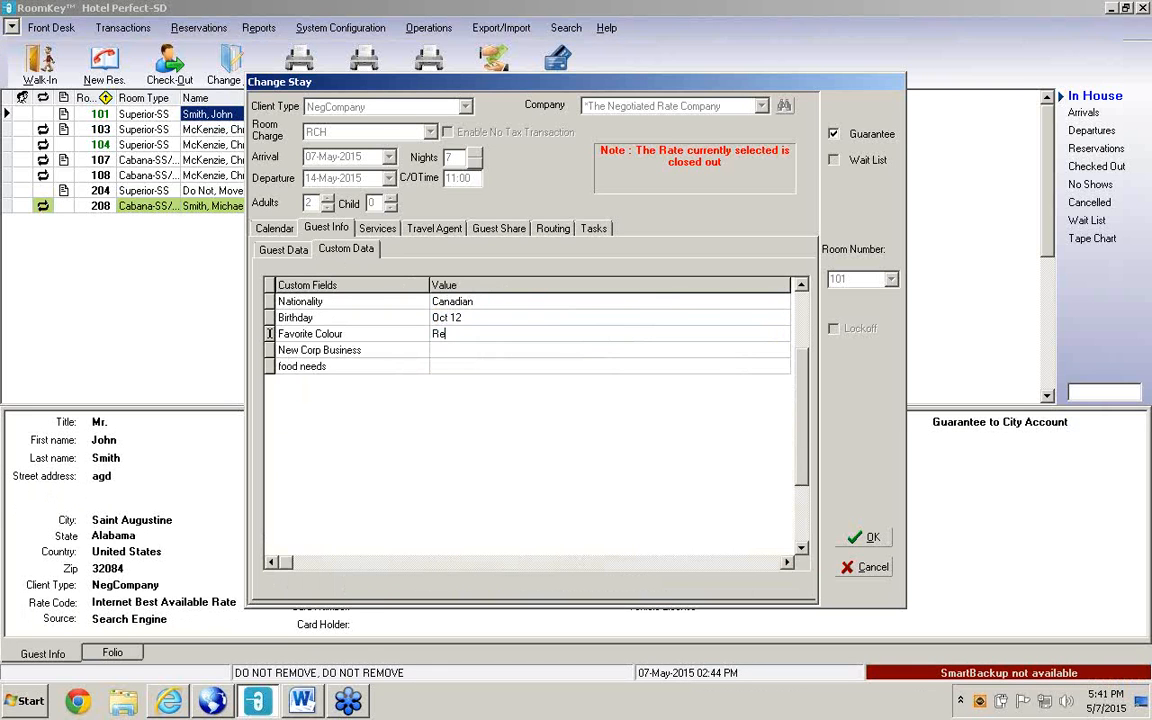
type("d")
Set New Corp Business to RoomKey and food needs to "shellfish Allergy", and save the changed stay.
left_click(445, 352)
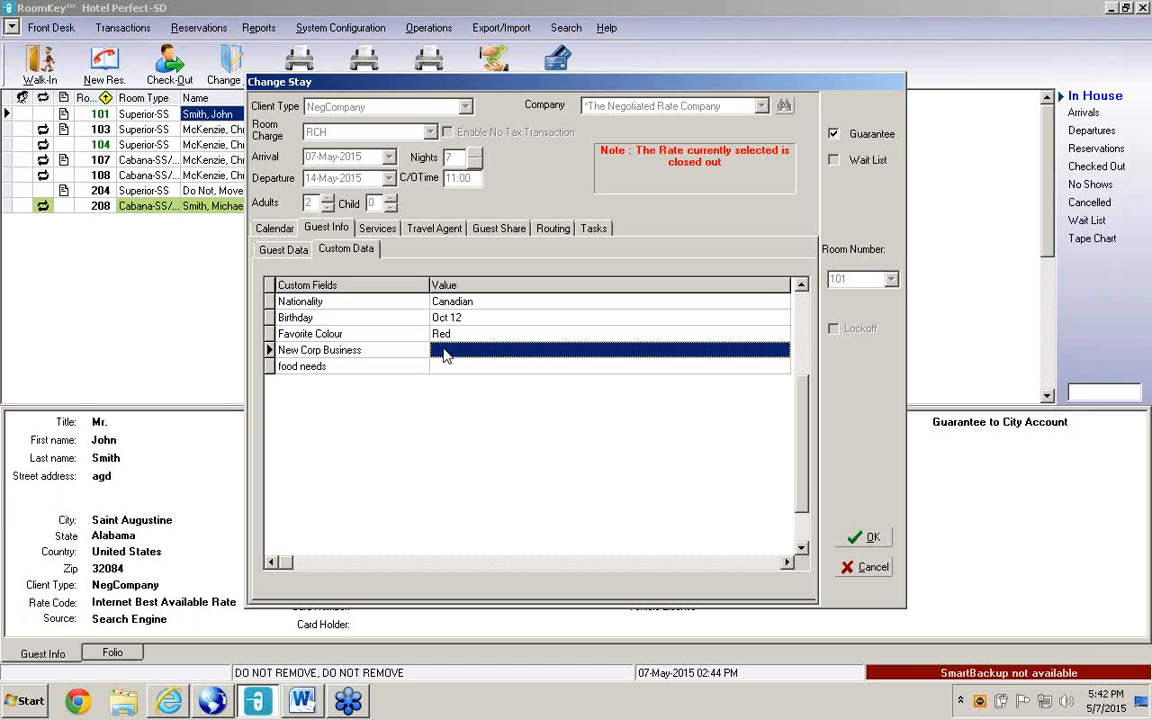
type("r")
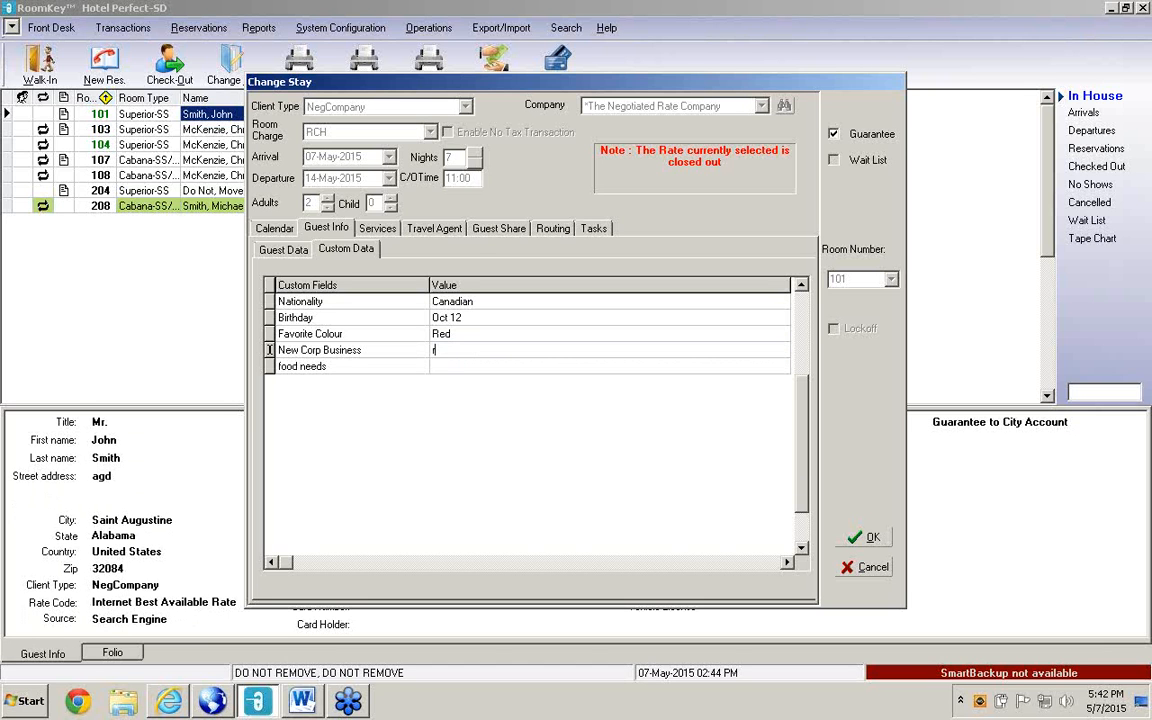
type("oomKey")
key("Delete")
type("R")
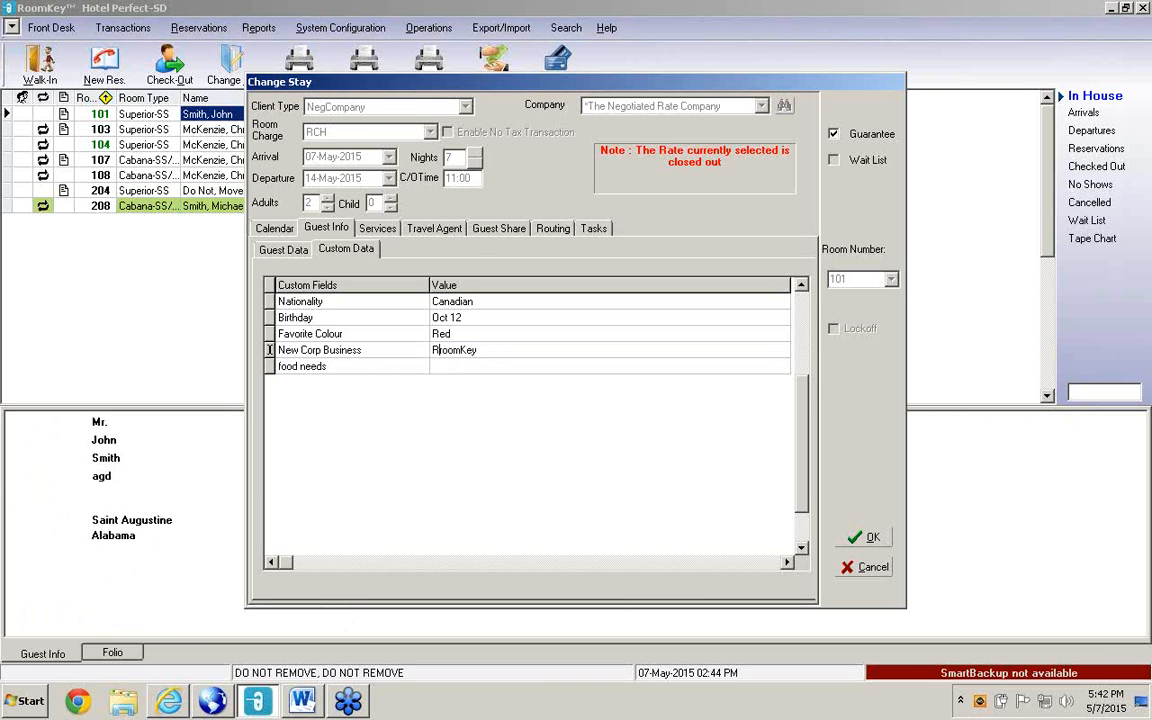
left_click(446, 369)
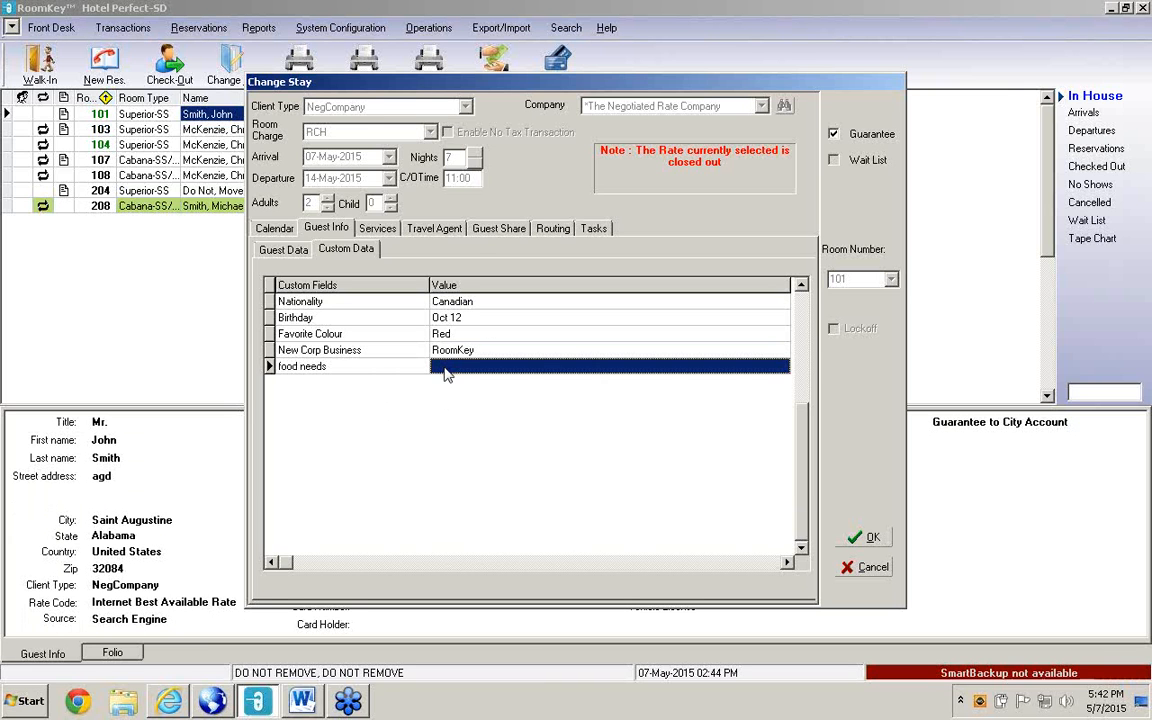
type("she")
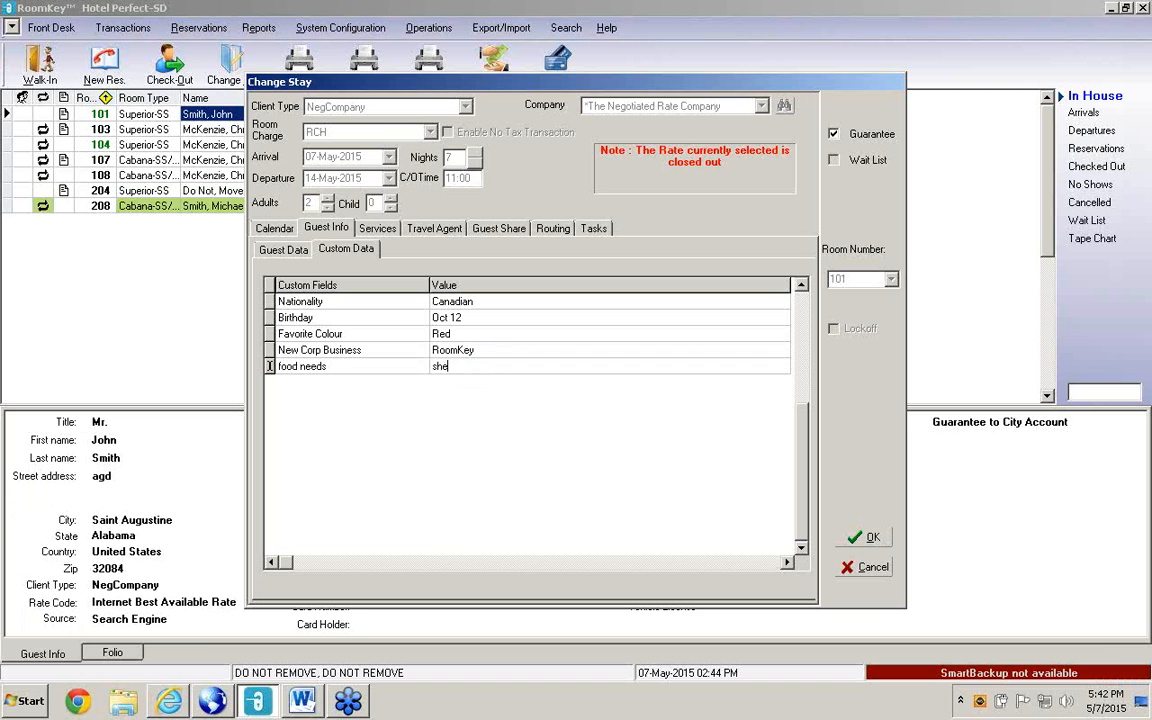
type("llfish Allergy")
left_click(870, 538)
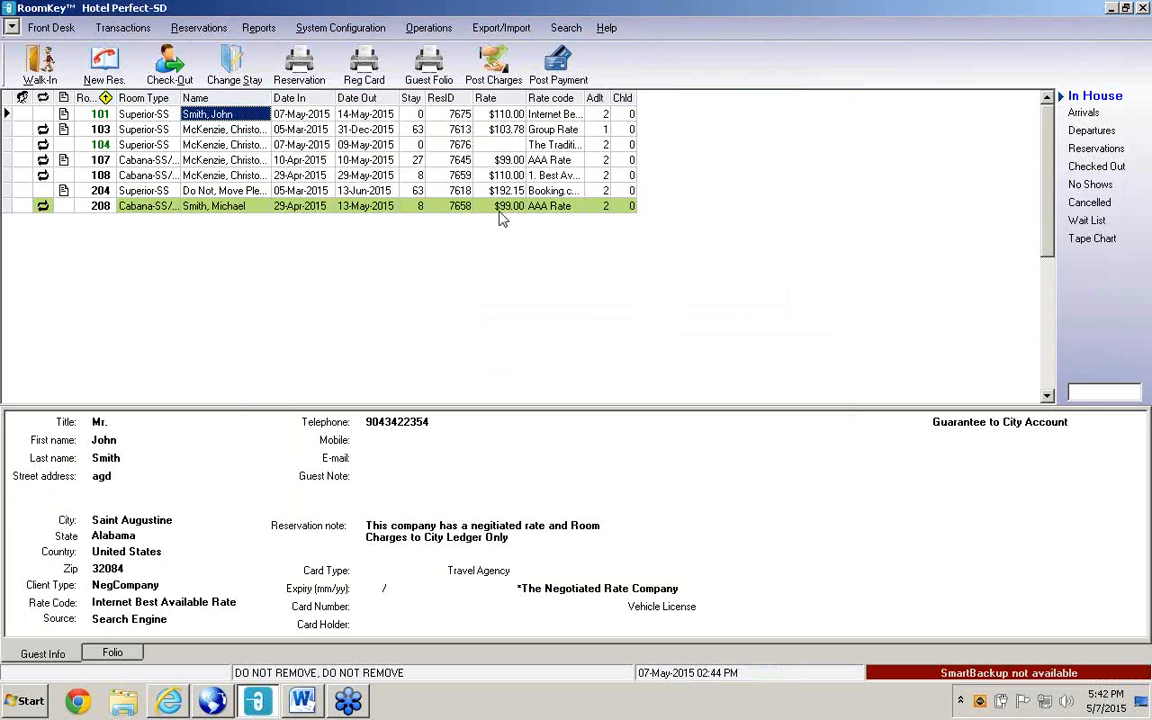
Open the Custom Field Report in the Report Wizard for modification and advance to its field selection.
left_click(258, 30)
left_click(290, 336)
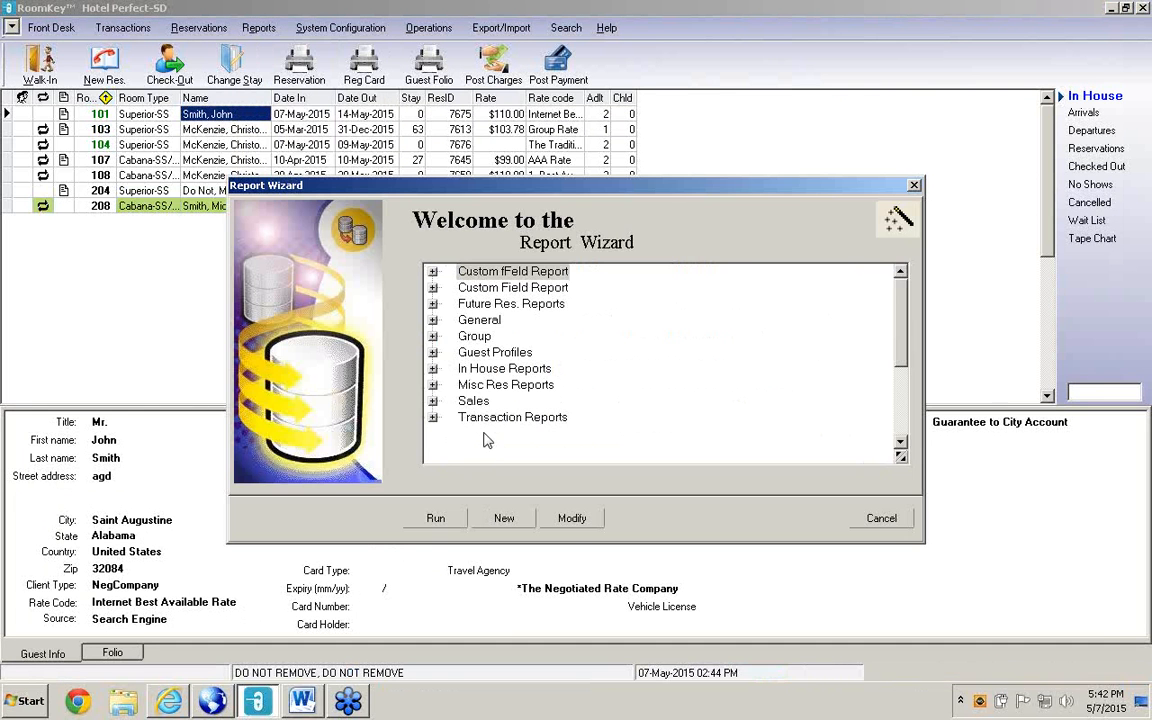
left_click(482, 353)
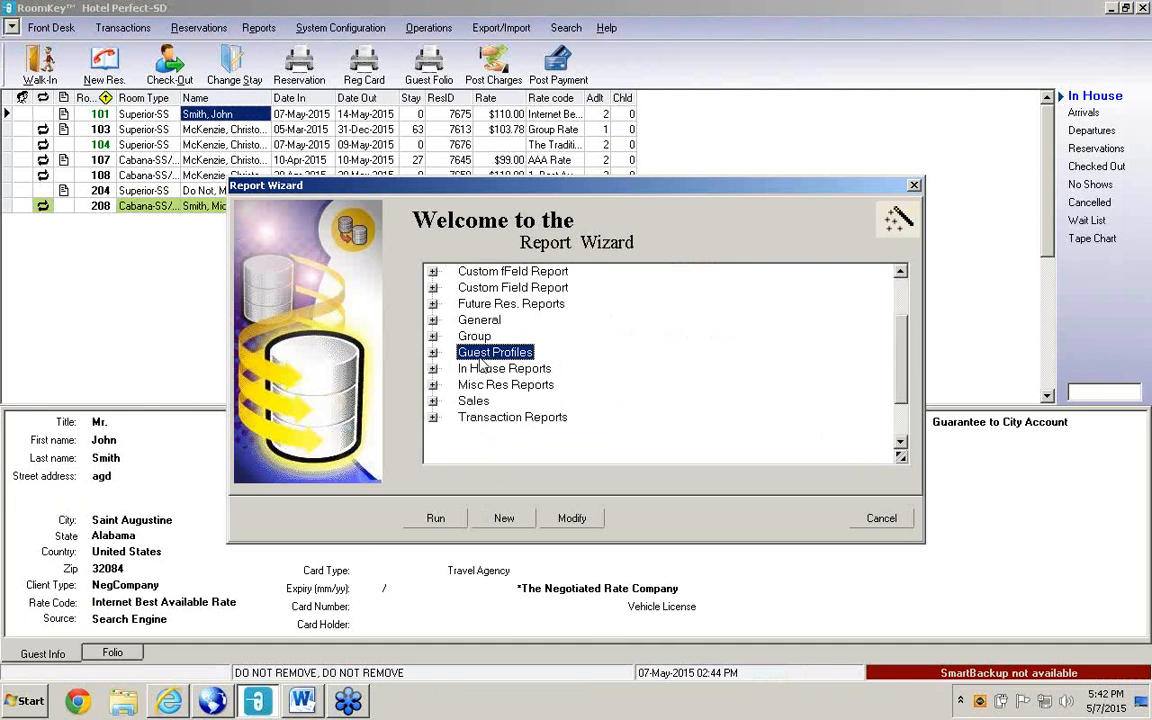
left_click(490, 288)
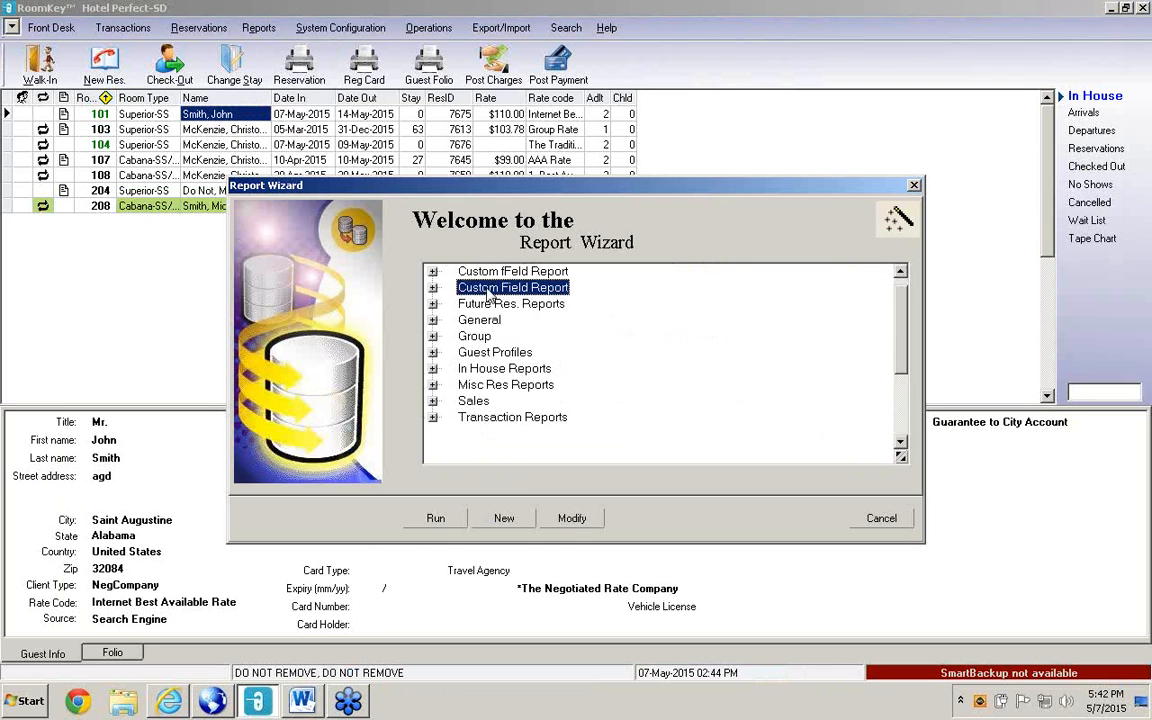
left_click(572, 519)
left_click(339, 520)
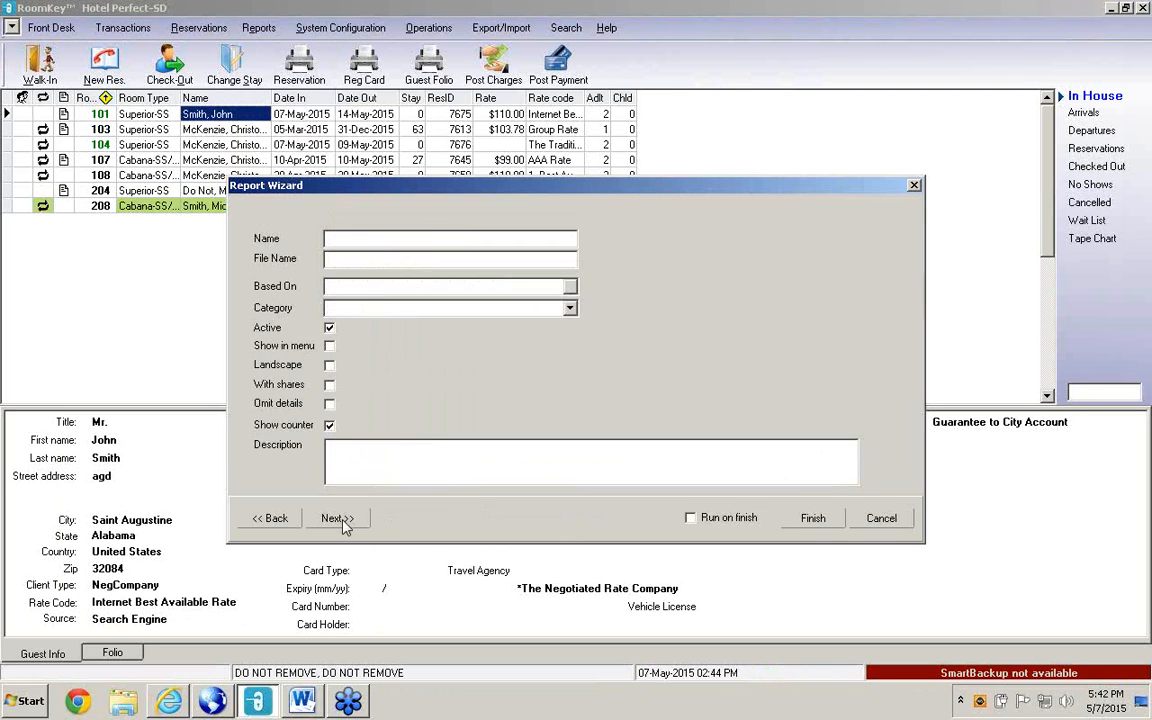
left_click(348, 522)
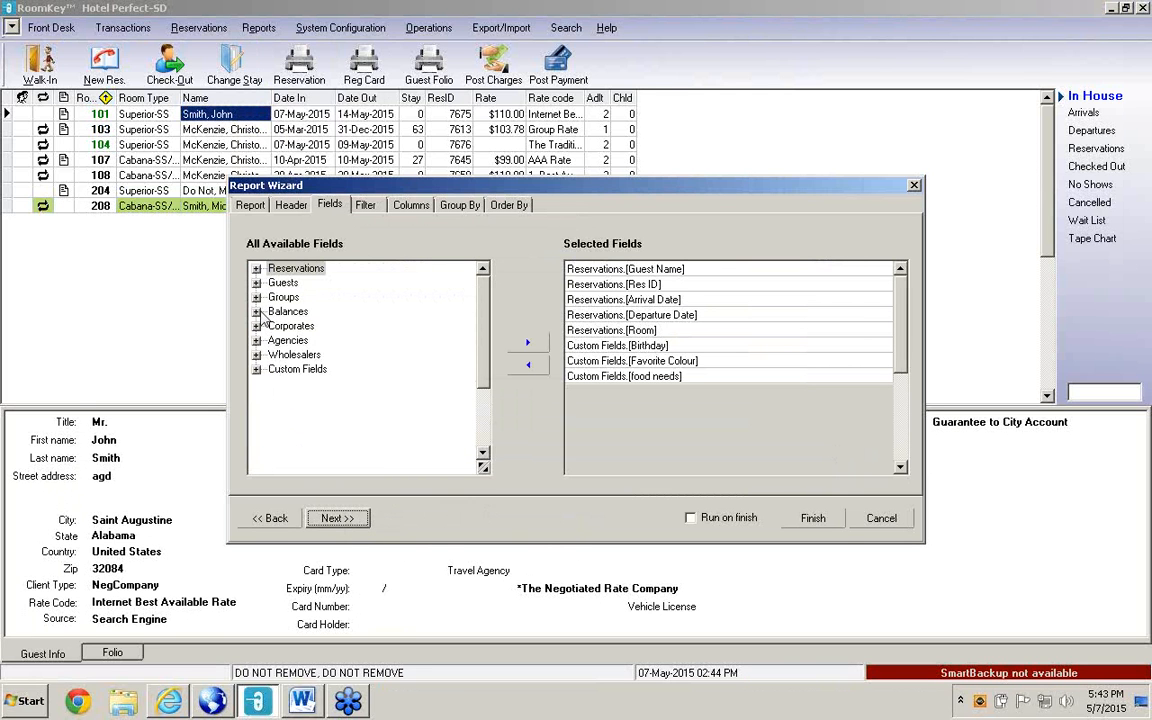
Add the New Corp Business custom field to the report's selected fields.
left_click(256, 369)
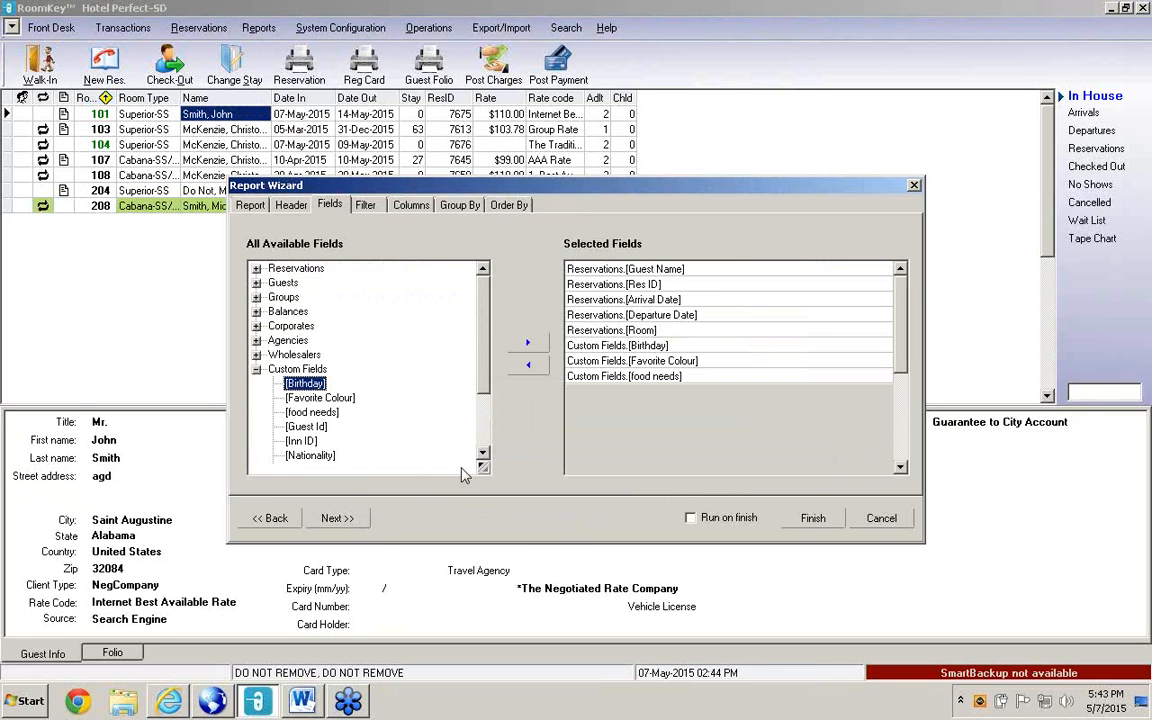
key("Down")
key("Down")
key("Down")
key("Down")
key("Down")
key("Down")
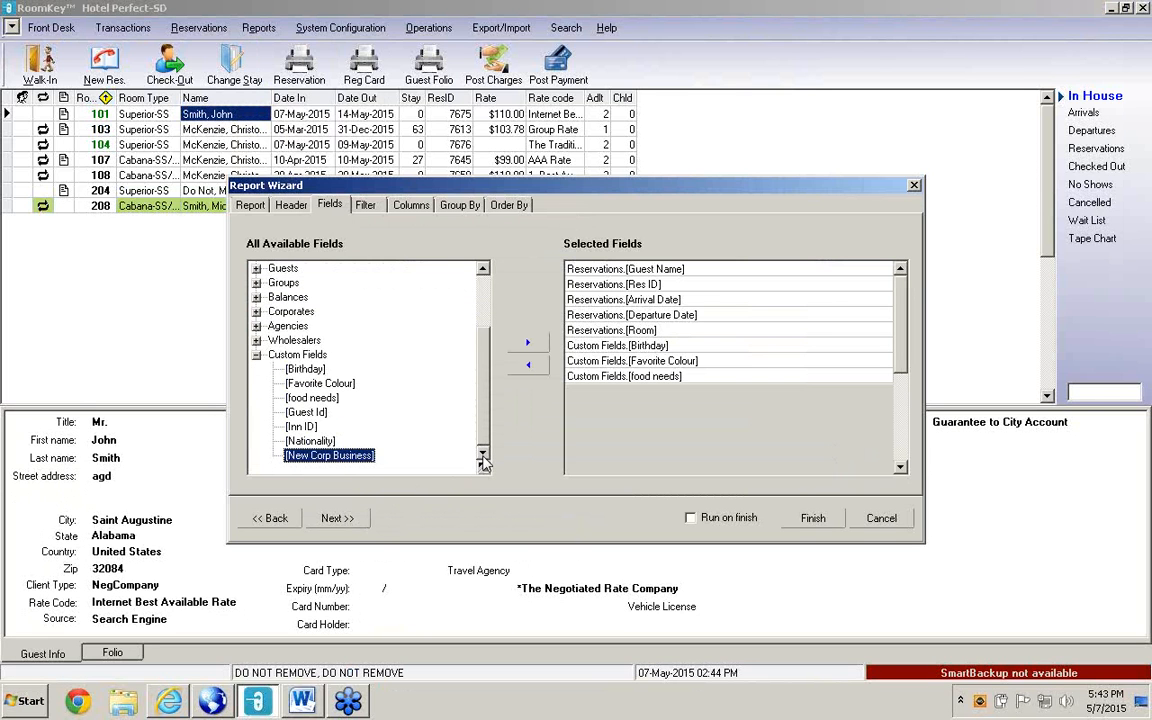
left_click(528, 345)
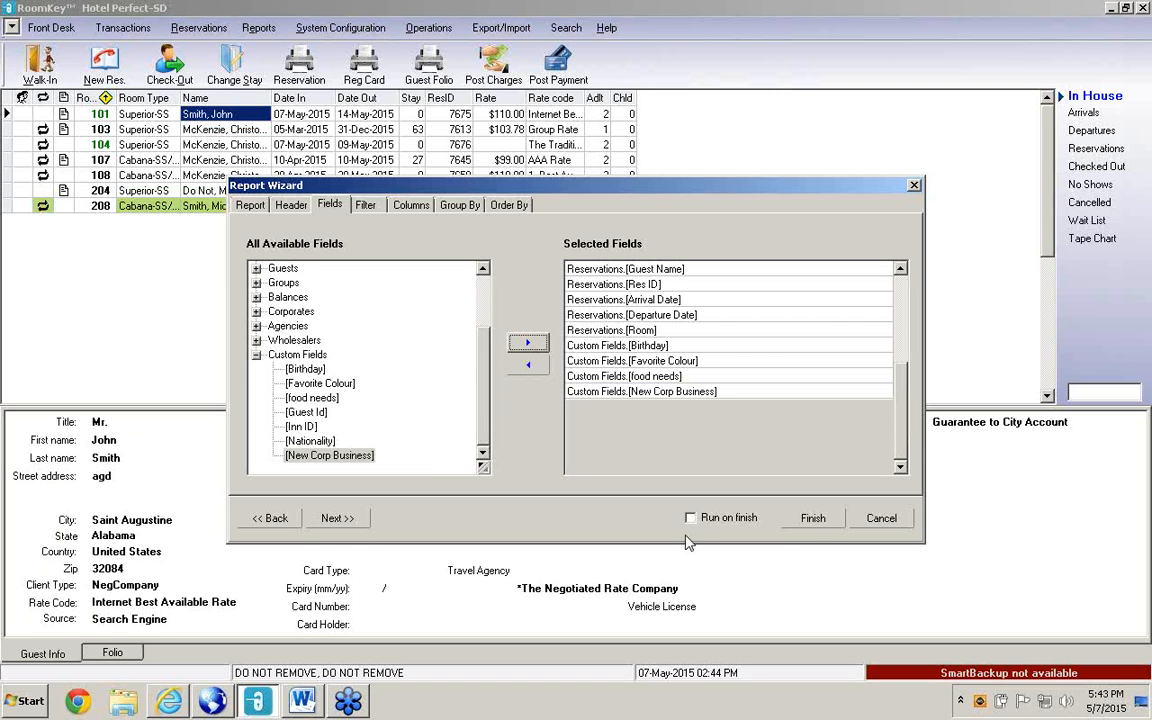
Finish modifying the report with Run on finish enabled.
left_click(810, 528)
left_click(691, 519)
left_click(813, 527)
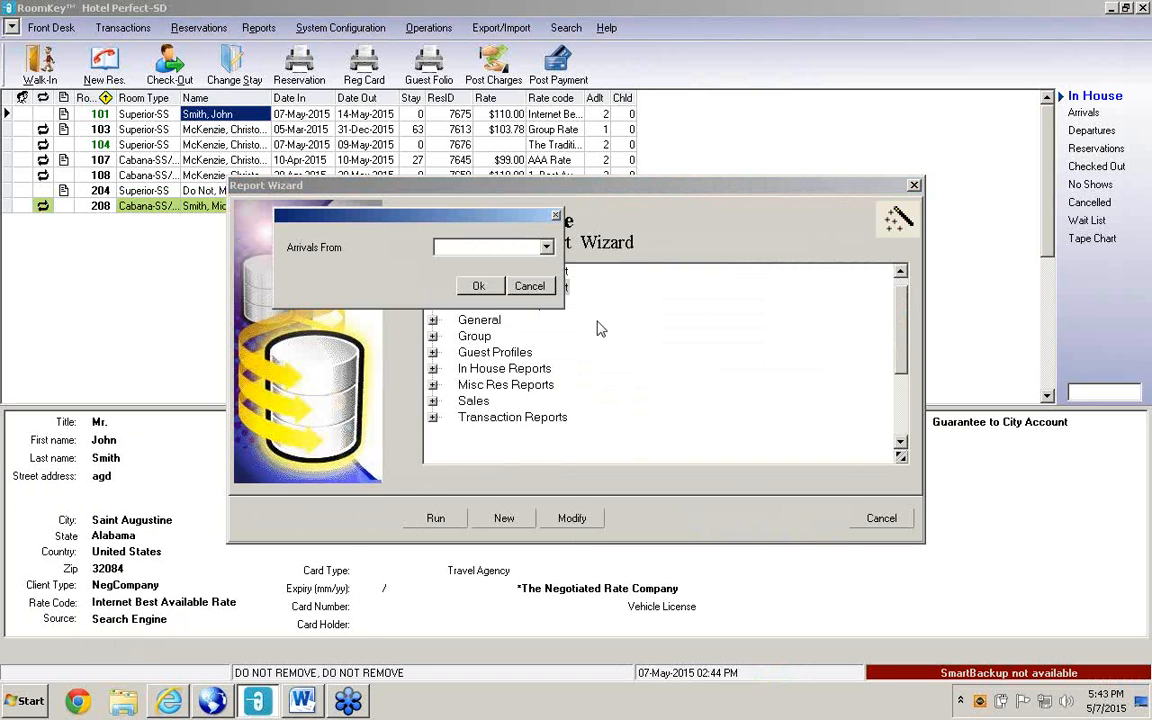
Generate the report for arrivals from 01-May-2015 to 31-May-2015.
left_click(546, 247)
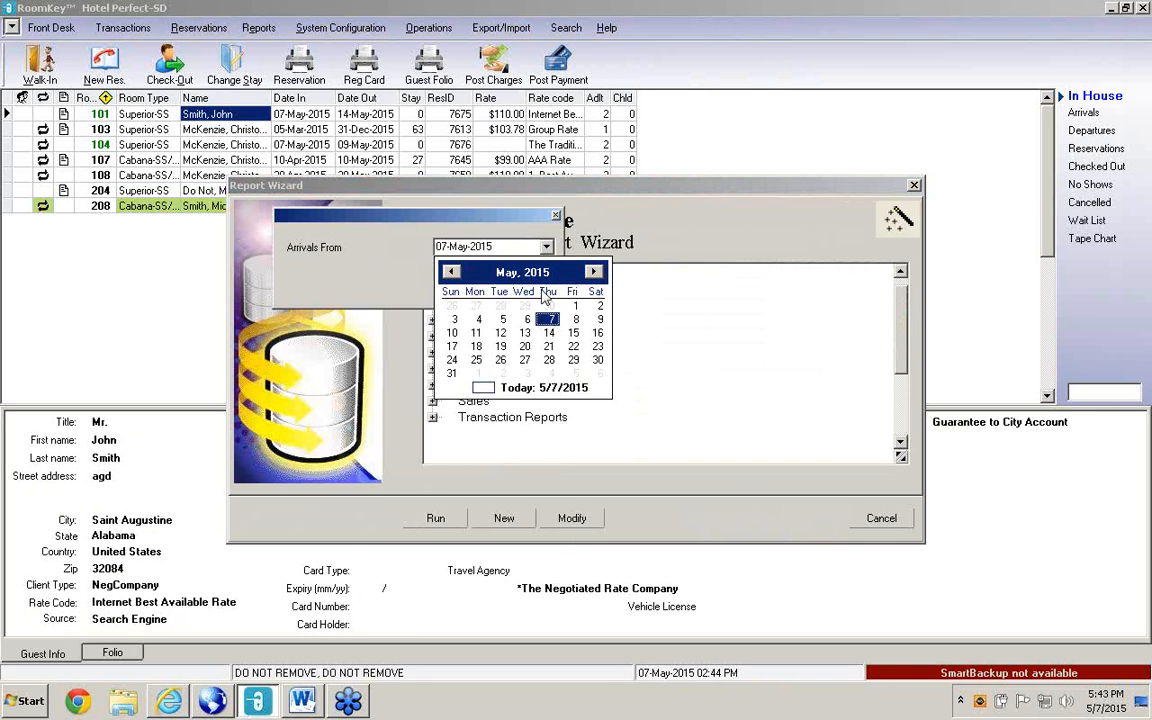
left_click(575, 305)
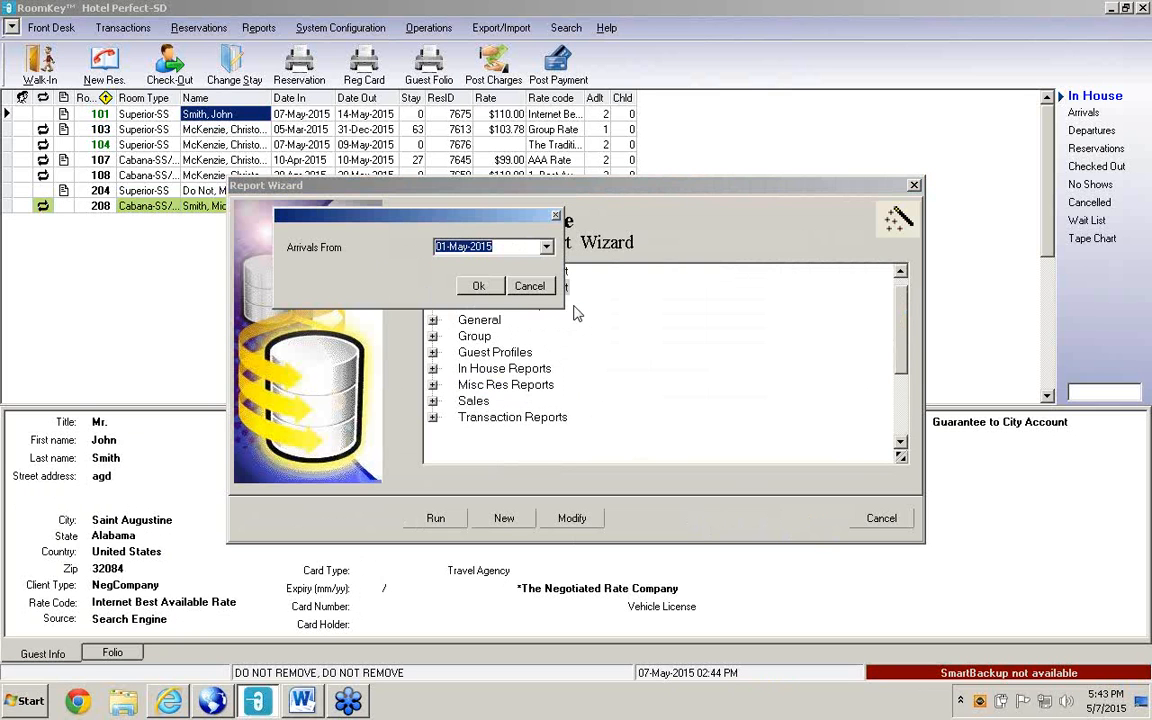
left_click(479, 286)
left_click(494, 249)
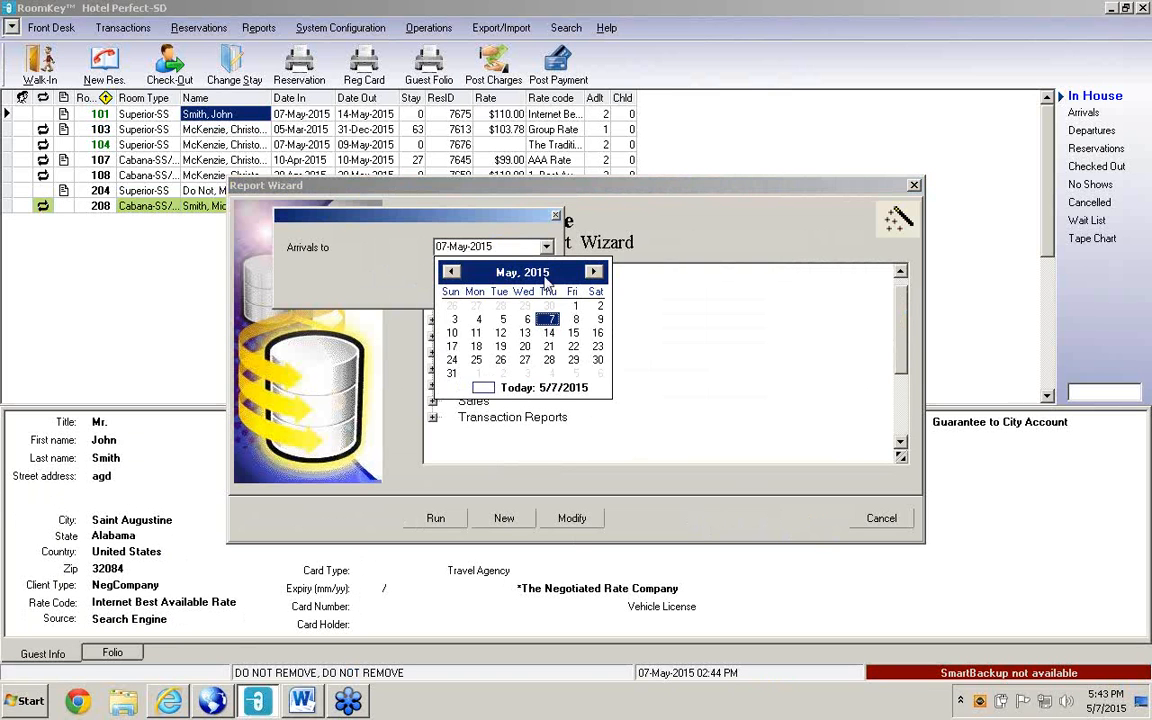
left_click(451, 373)
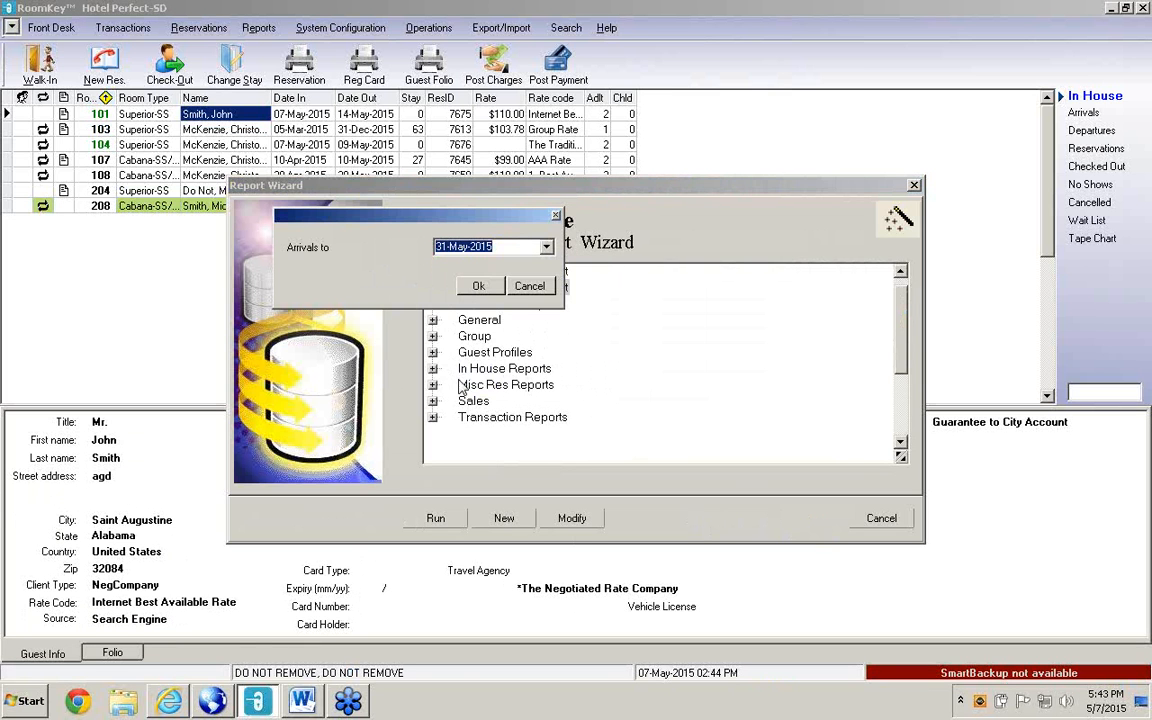
left_click(479, 287)
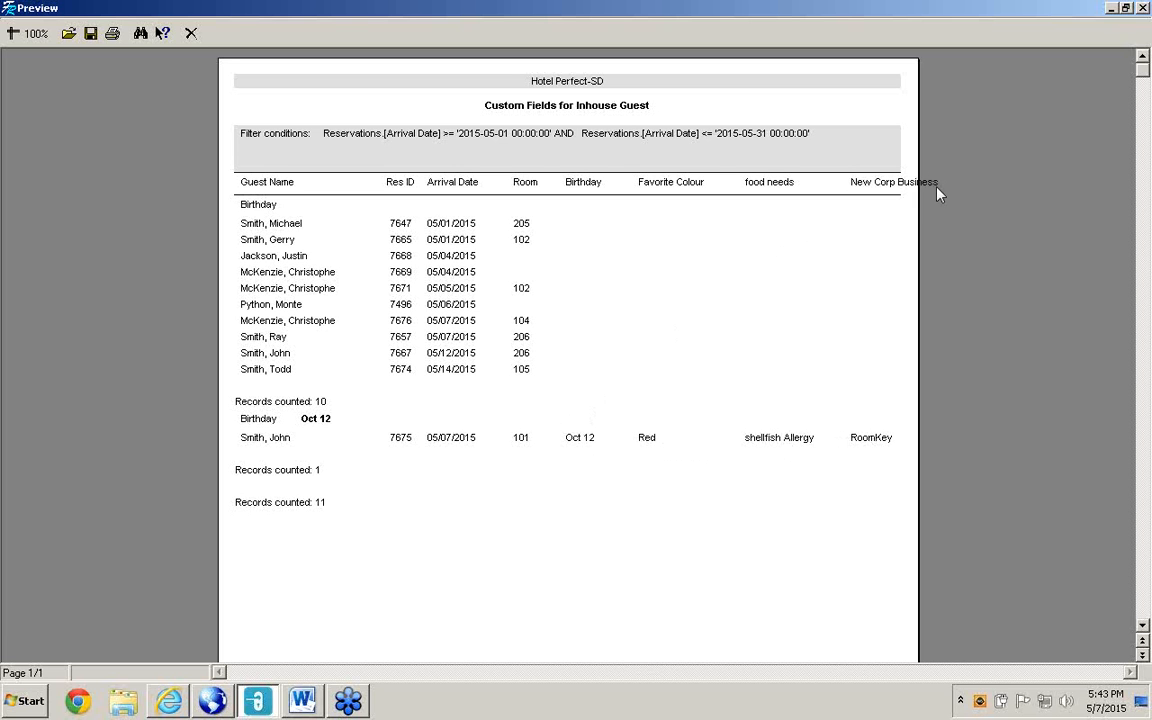
Close the preview and reopen the Custom Field Report for modification, advancing to its filter expressions.
left_click(191, 33)
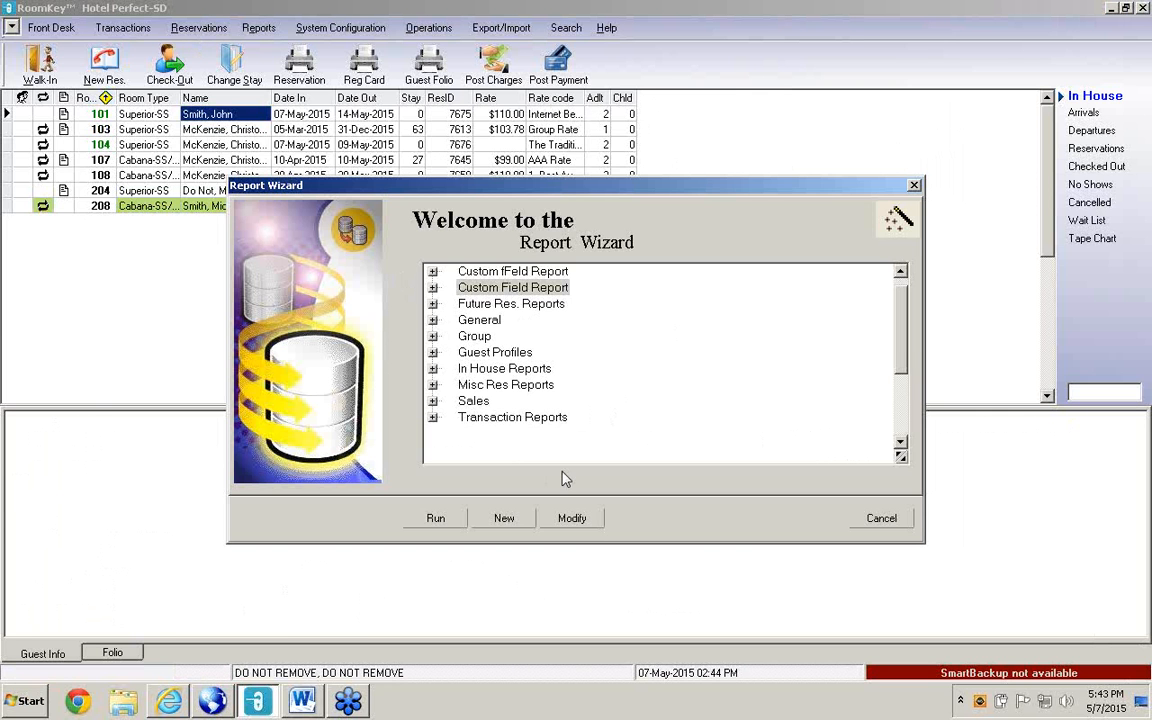
left_click(588, 528)
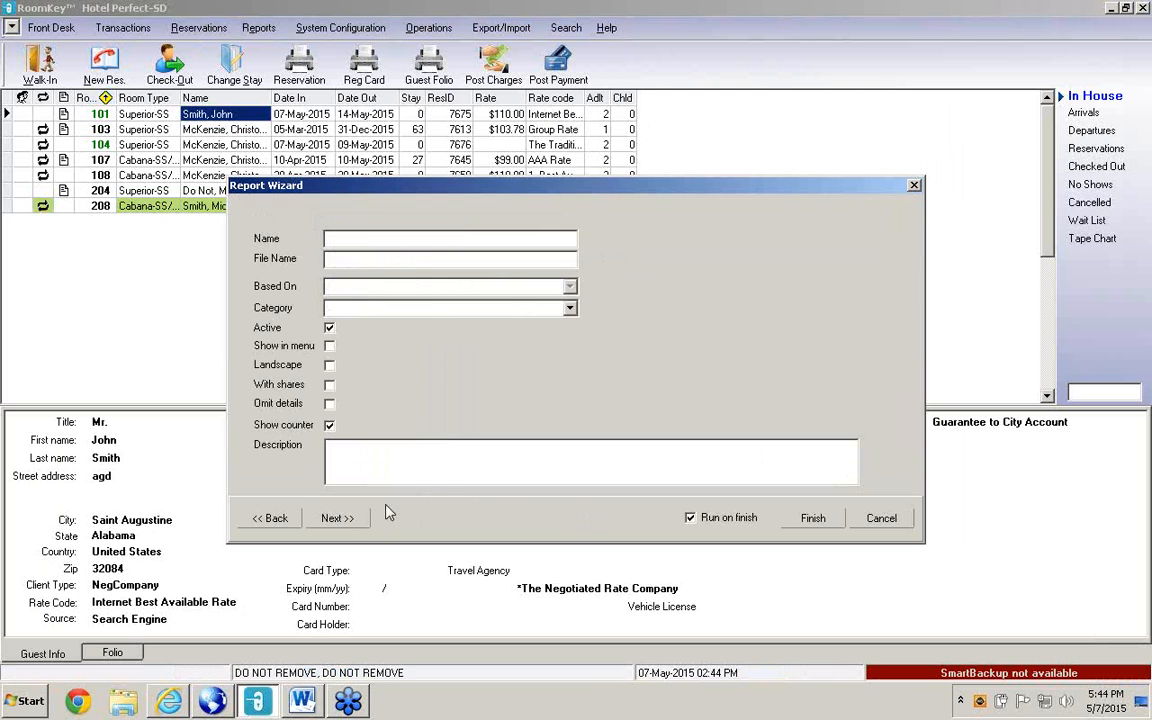
left_click(365, 522)
left_click(338, 518)
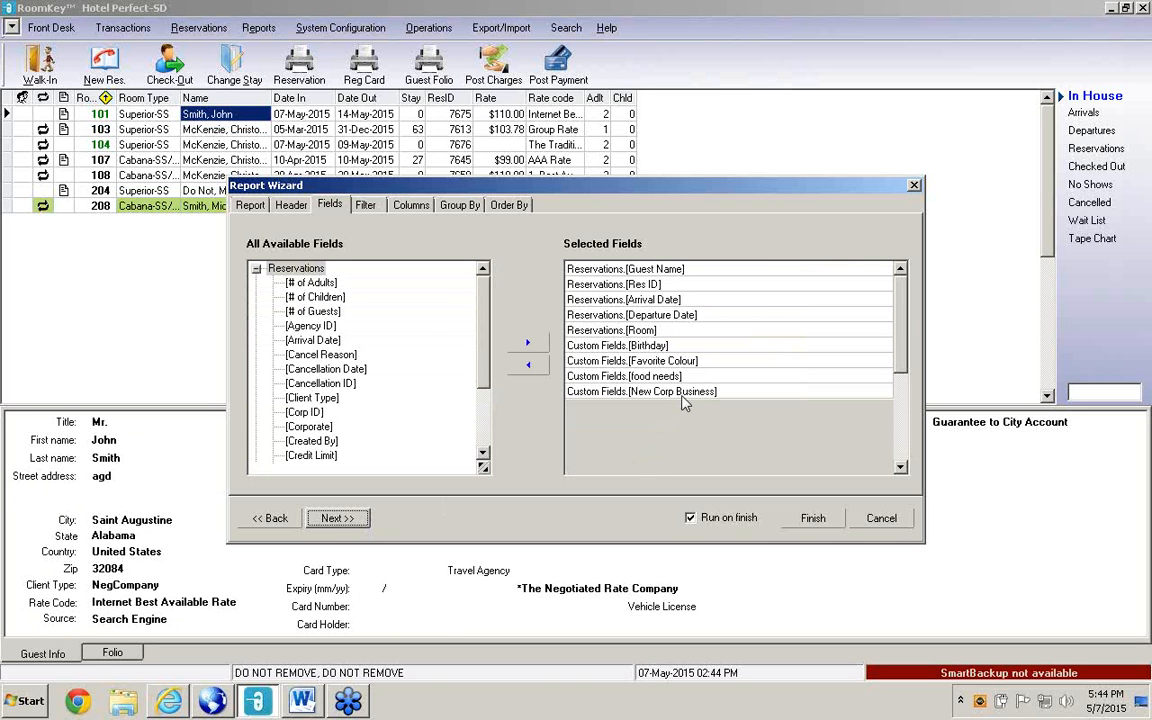
left_click(336, 518)
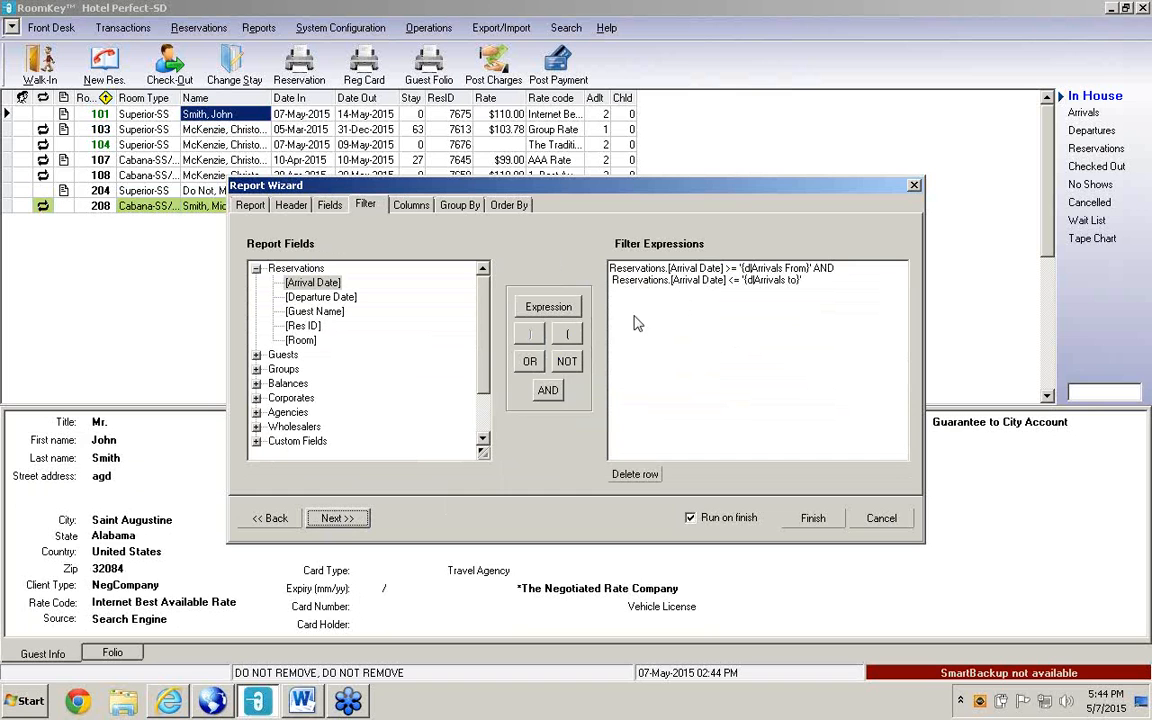
Examine the filter expression options for Arrival Date and the New Corp Business custom field, and leave the report without adding an expression.
left_click(548, 307)
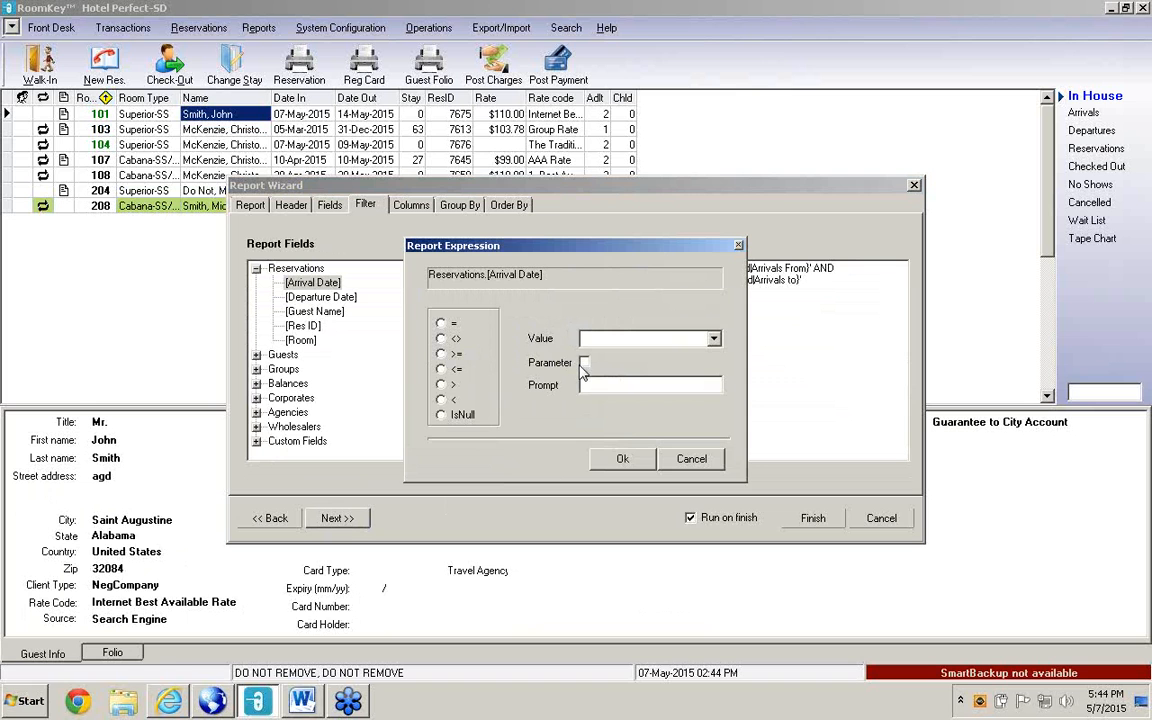
left_click(695, 460)
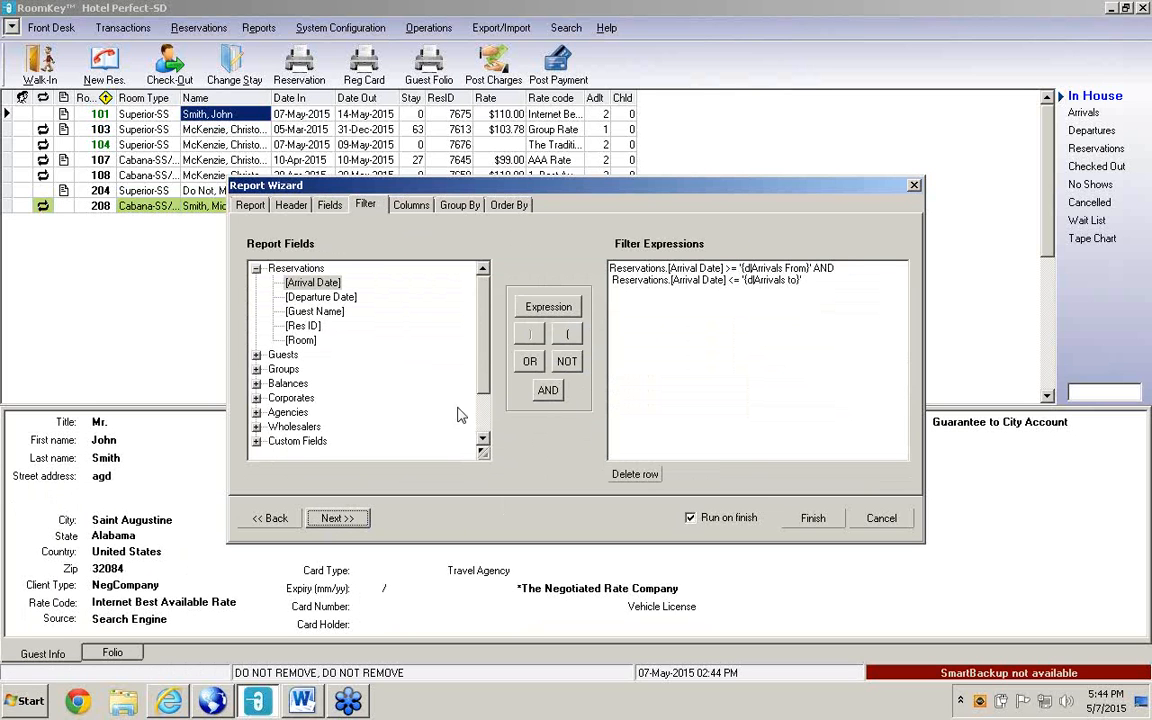
left_click(256, 441)
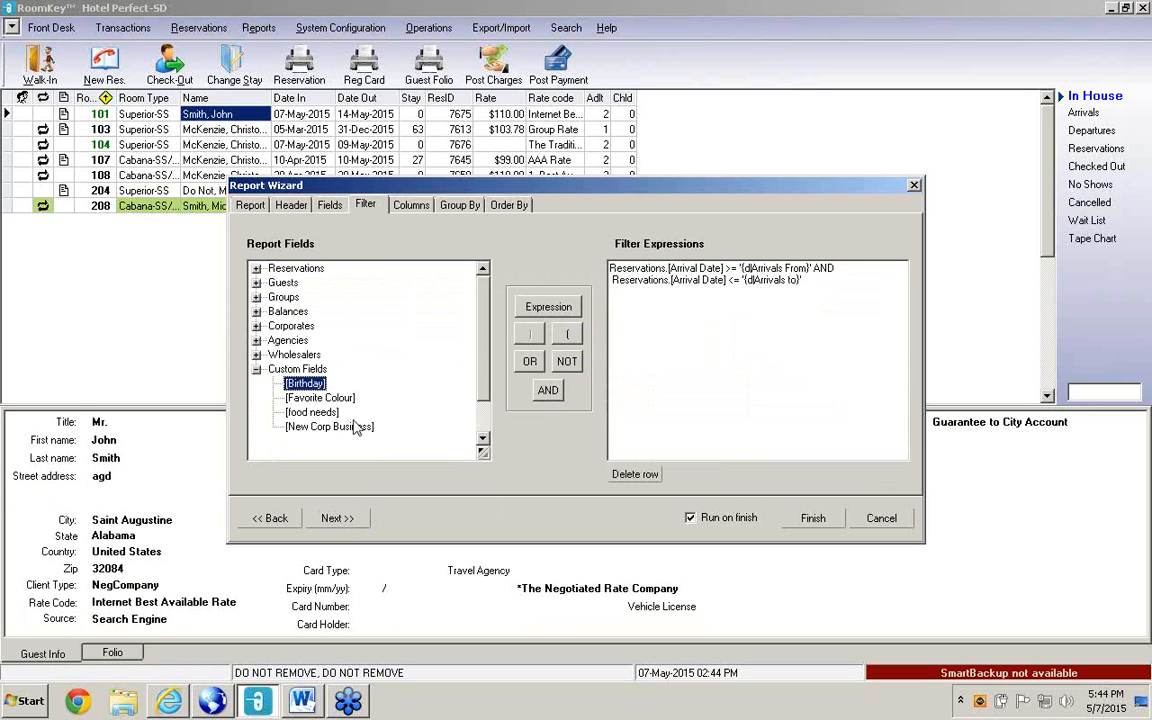
left_click(355, 430)
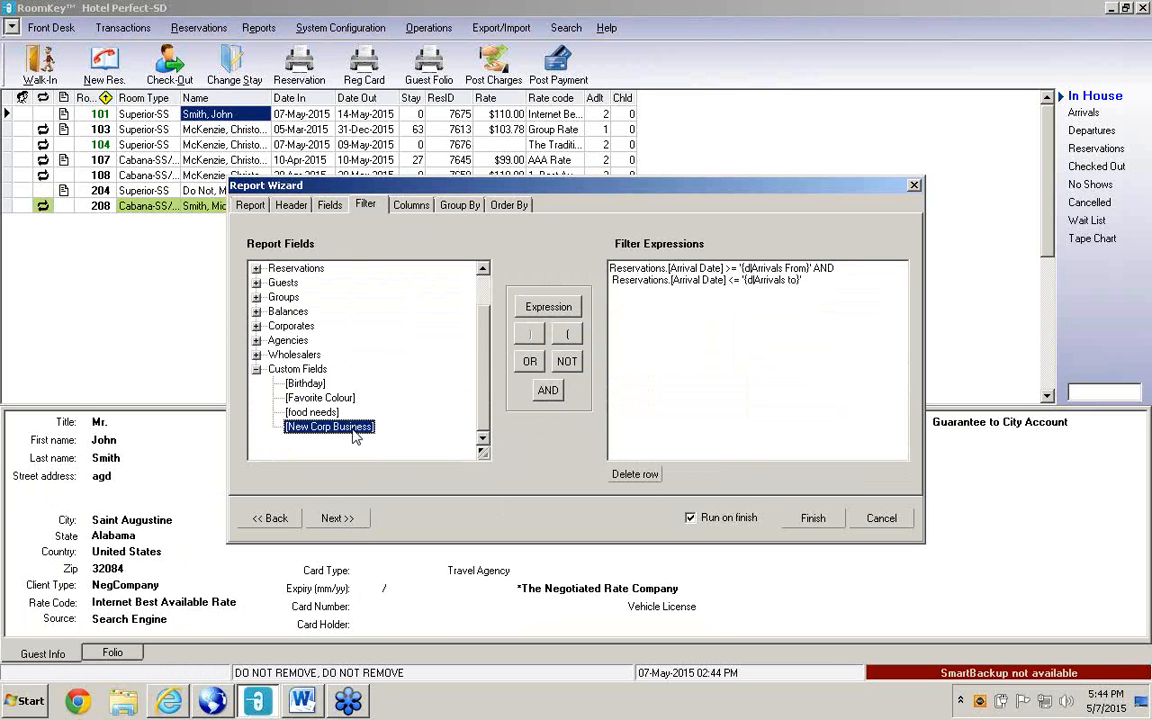
left_click(549, 309)
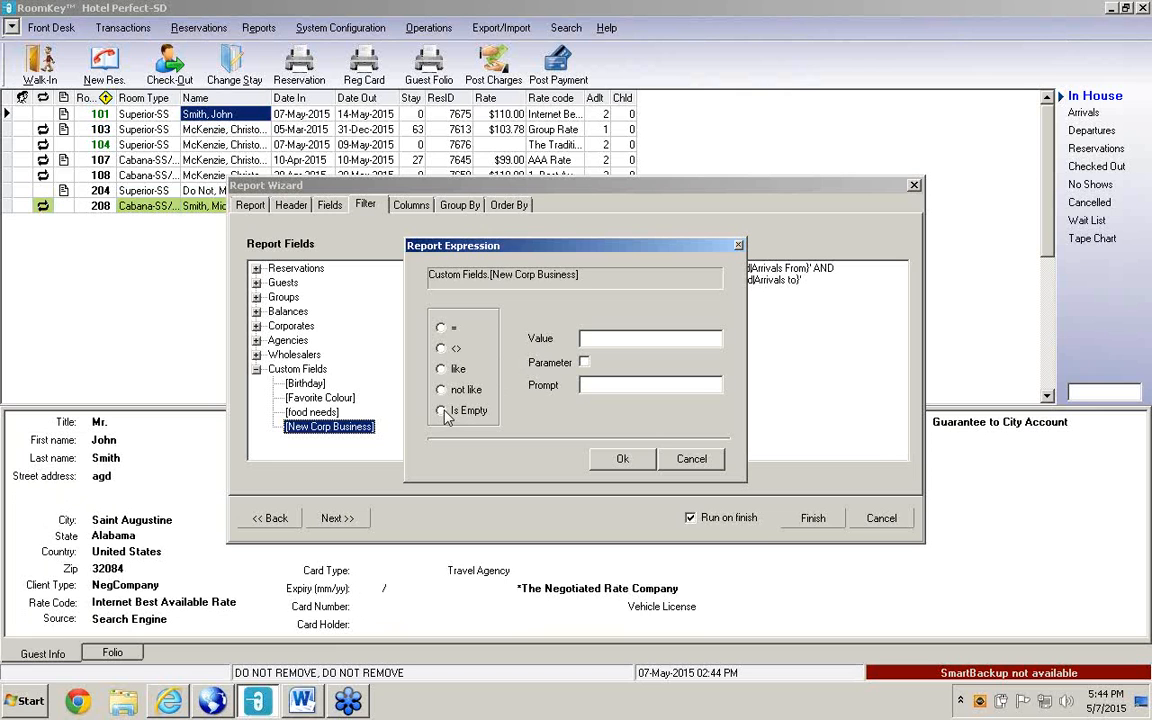
left_click(692, 461)
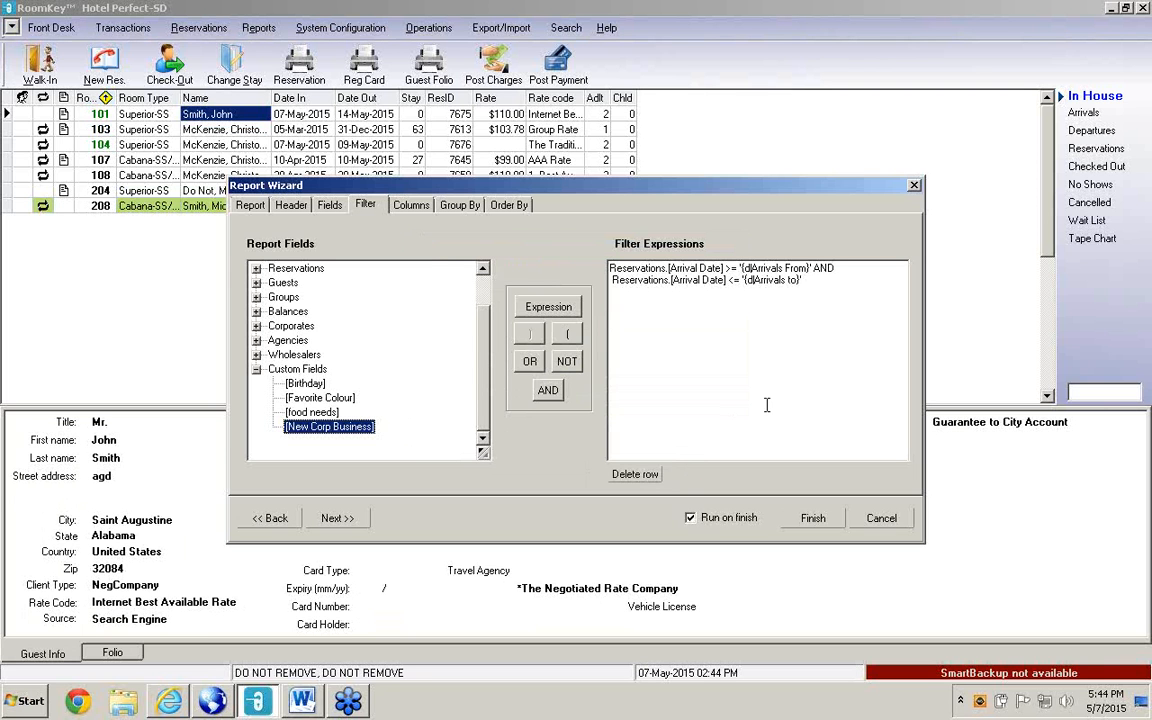
left_click(914, 185)
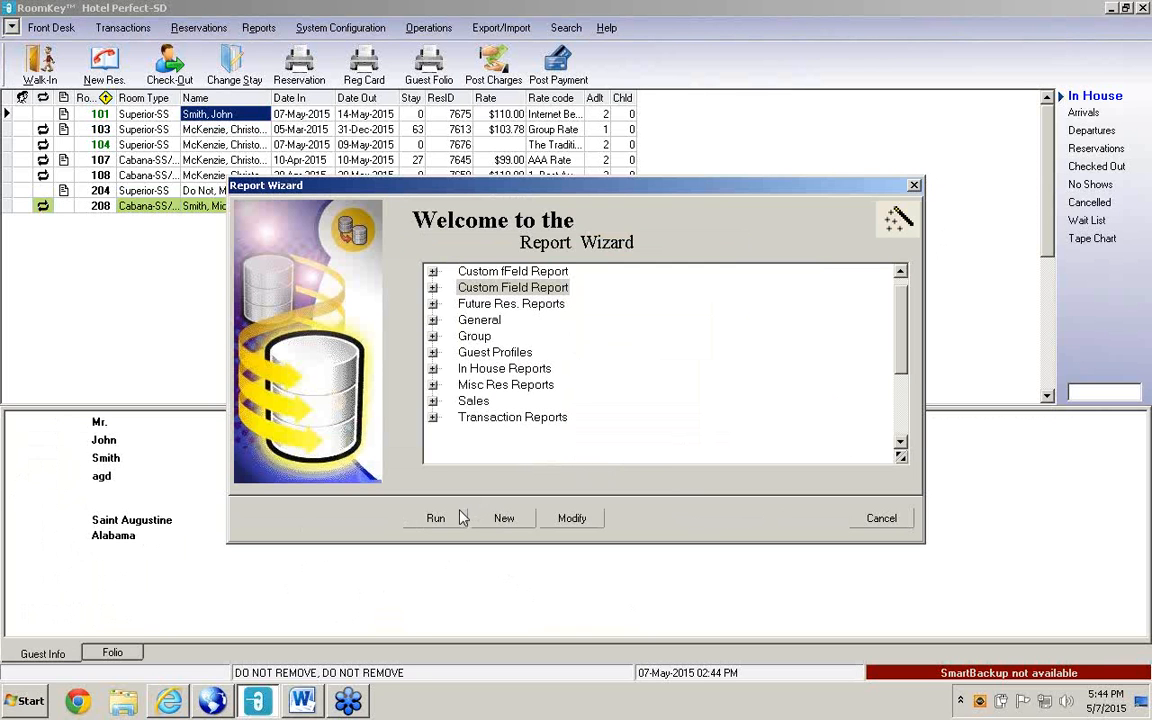
Open the Guest with Credit Card on Reservations report from Transaction Reports for modification and advance to its field selection.
left_click(488, 419)
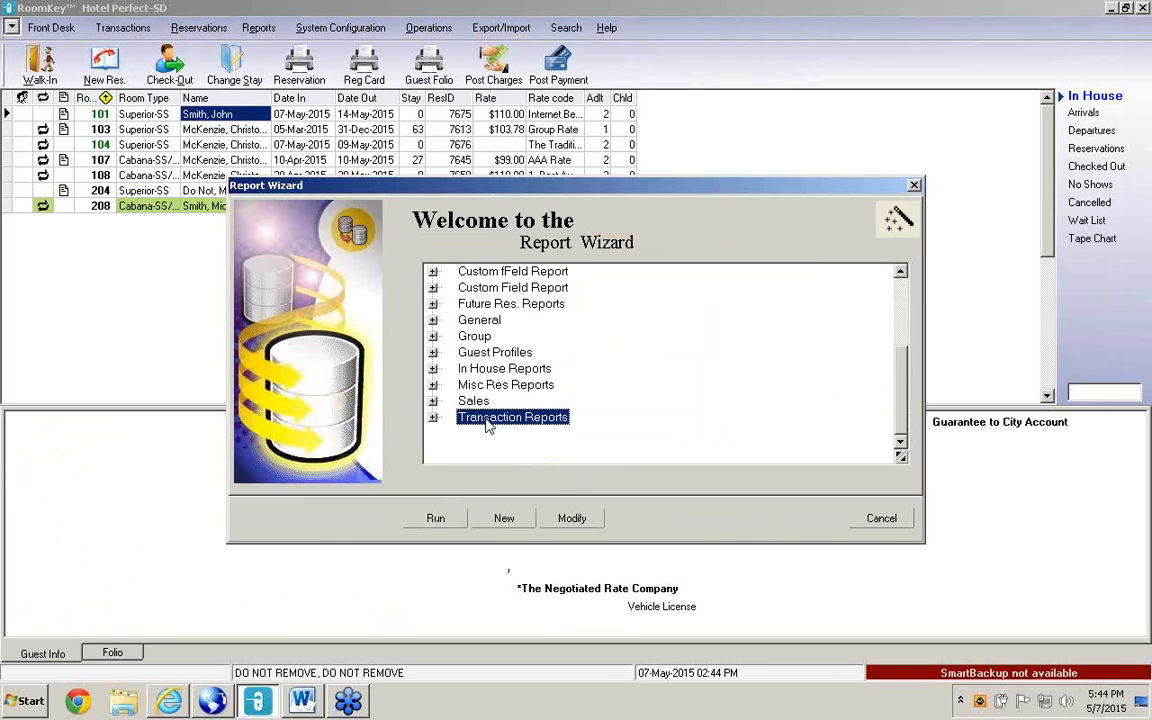
left_click(575, 527)
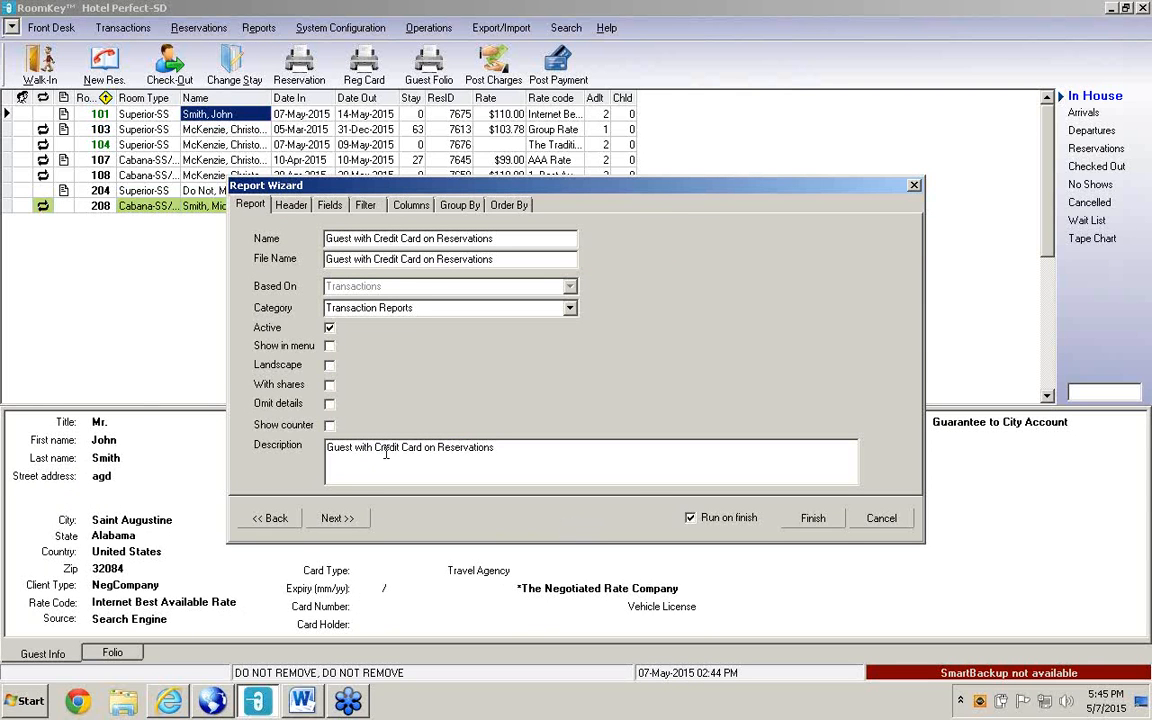
left_click(358, 523)
left_click(358, 523)
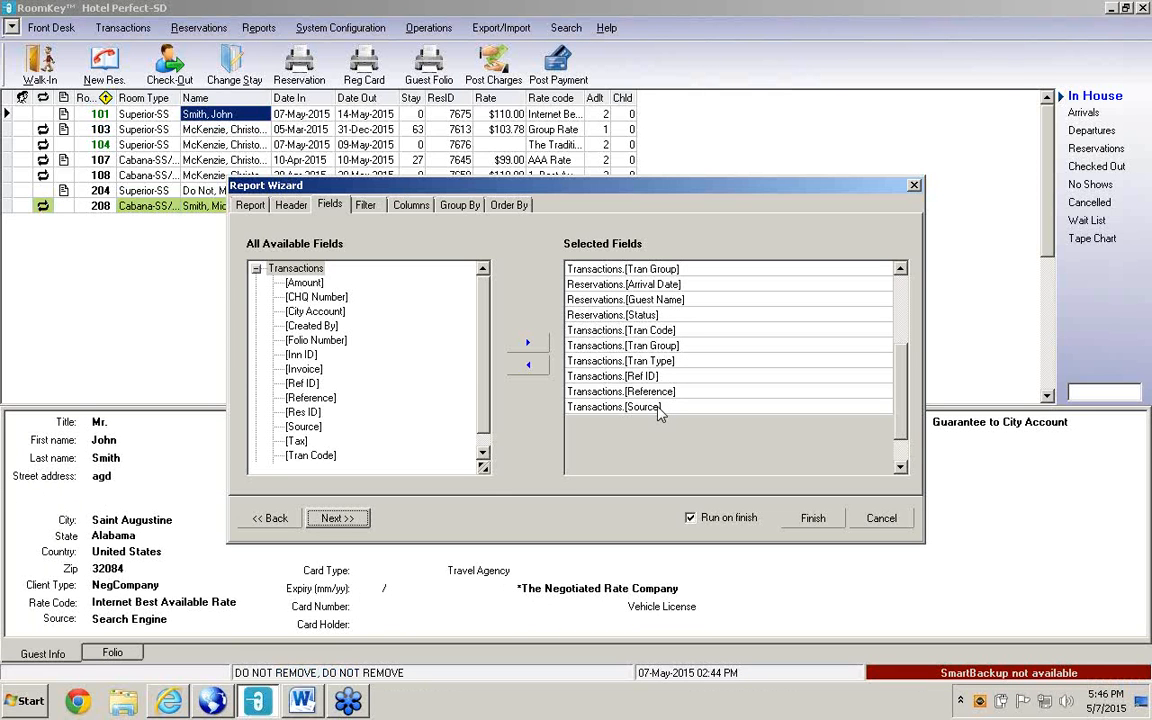
Review the credit card report's selected fields, filter expressions, column widths, grouping and ordering settings.
key("shift+Tab")
key("Up")
key("Up")
key("Up")
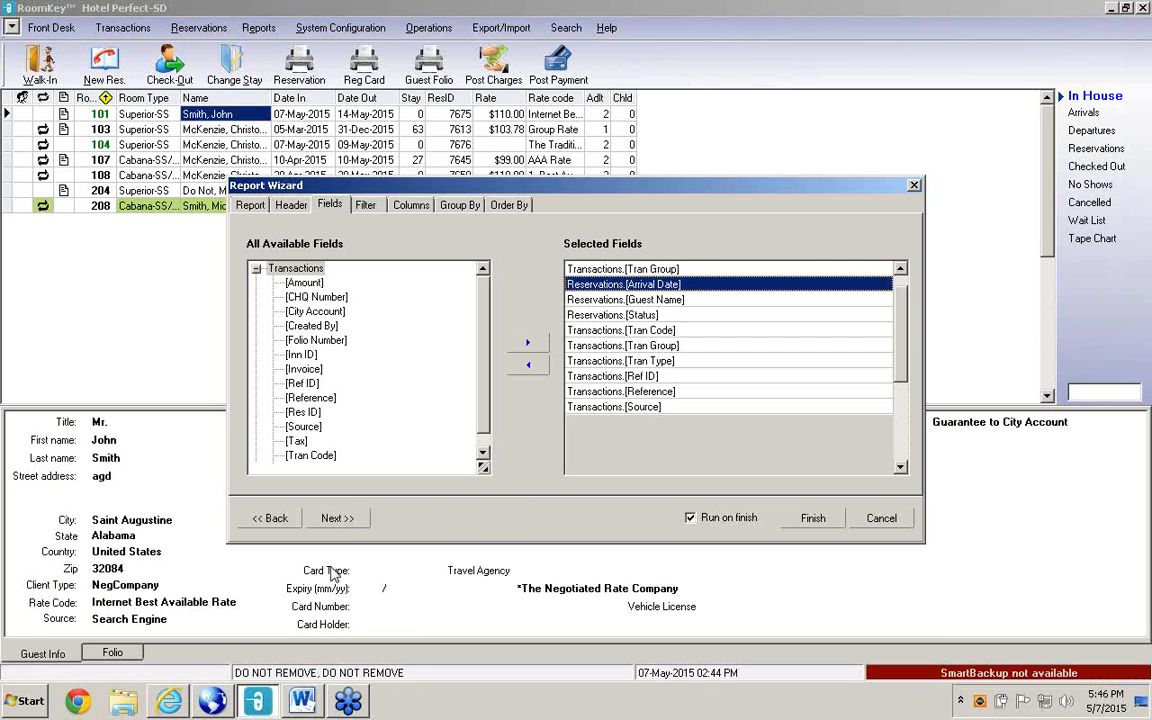
left_click(343, 522)
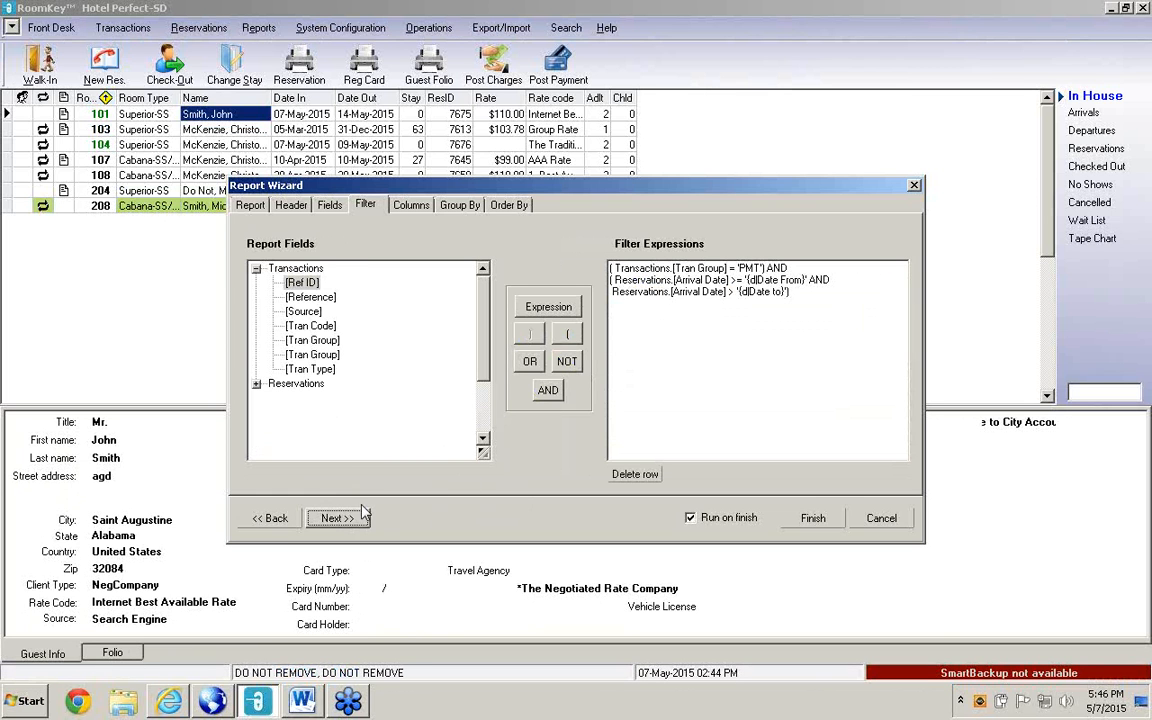
left_click(338, 517)
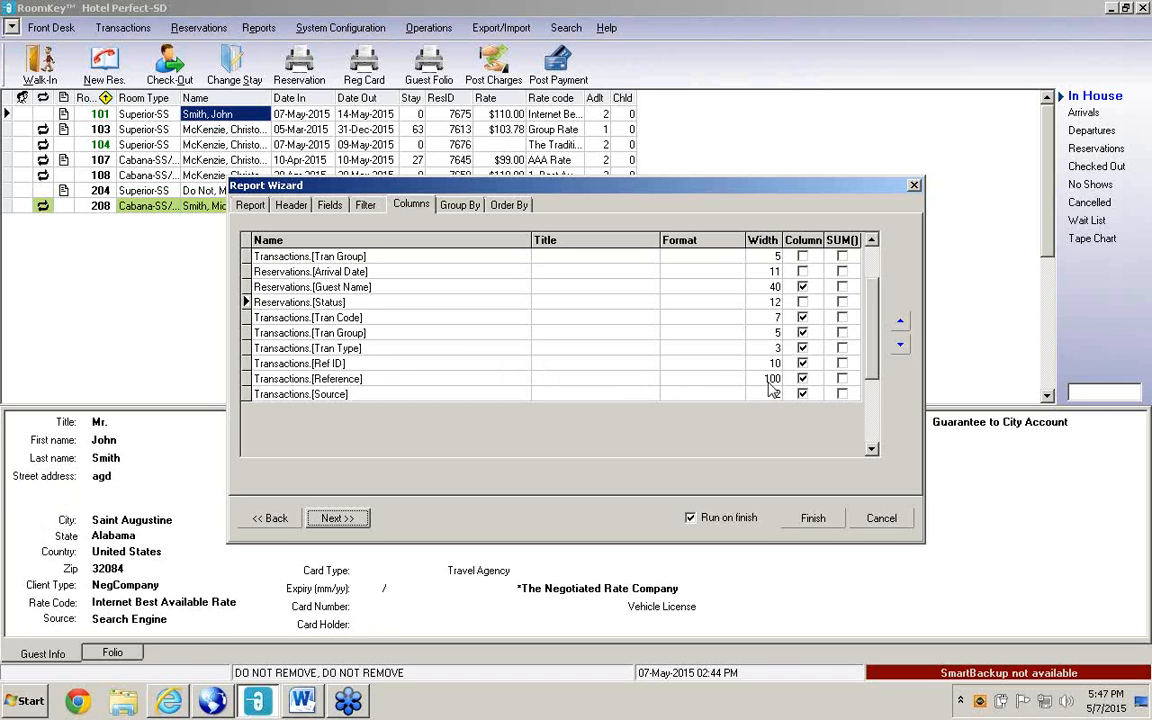
left_click(365, 521)
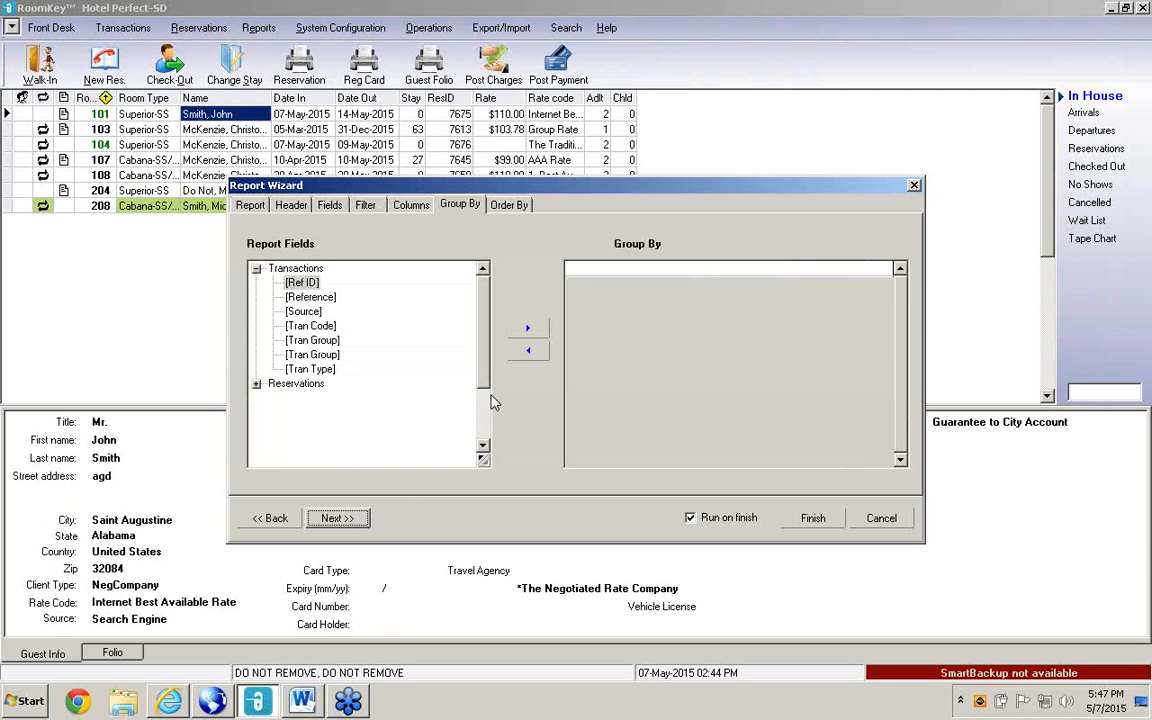
left_click(340, 519)
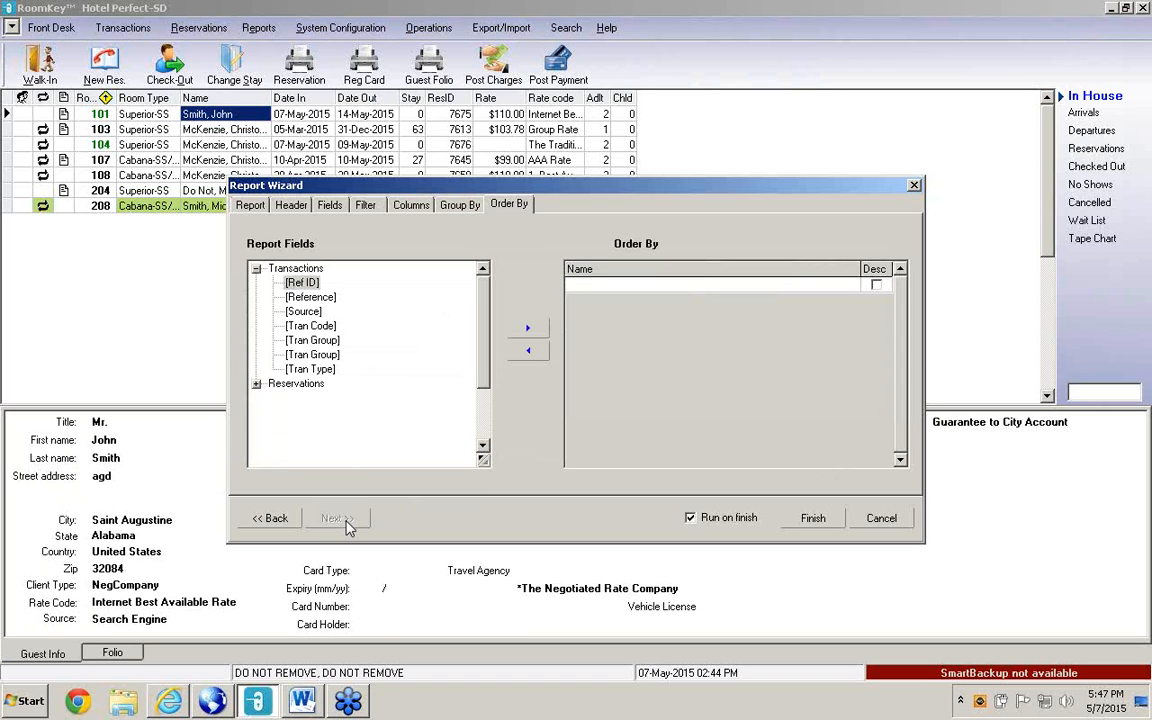
Finish the credit card report with Run on finish enabled and generate it for dates from 01-Apr-2015 to 31-May-2015.
left_click(690, 516)
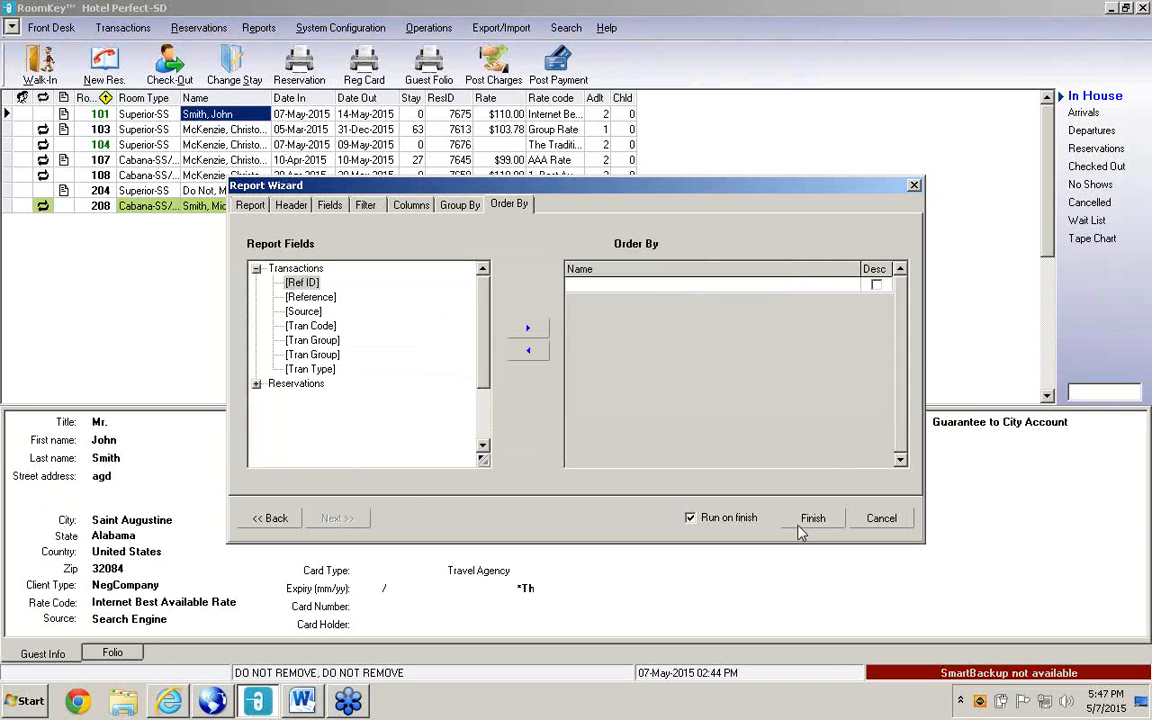
left_click(814, 519)
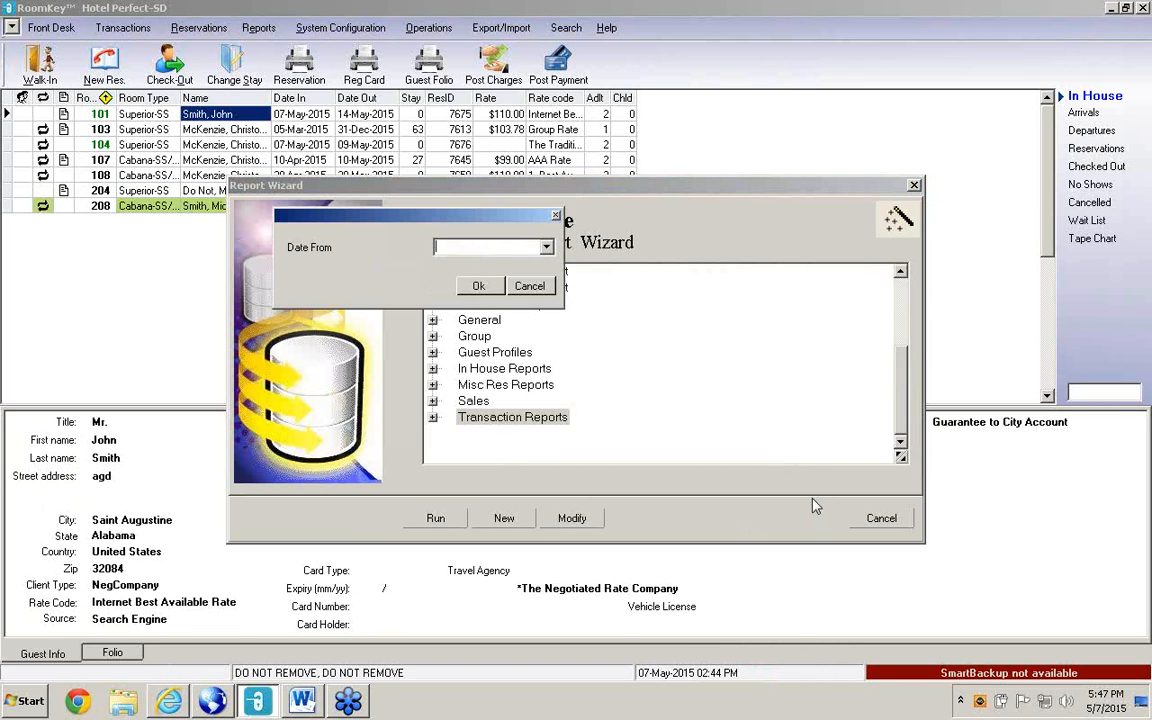
left_click(546, 247)
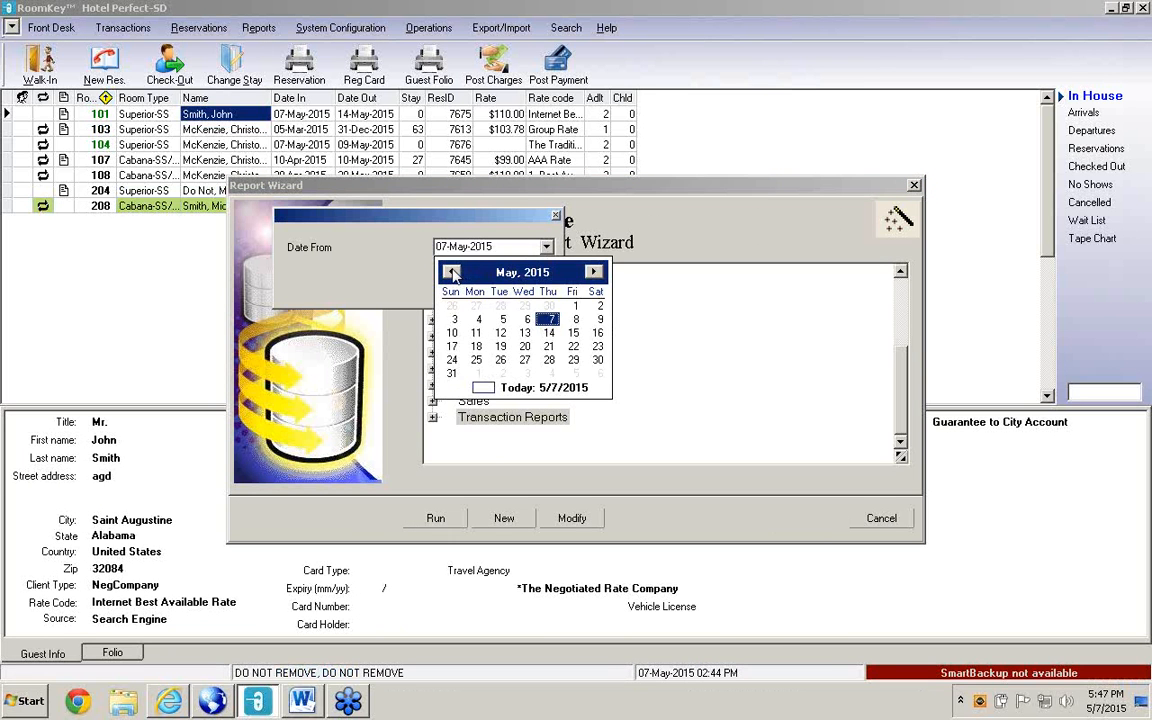
left_click(452, 272)
left_click(525, 306)
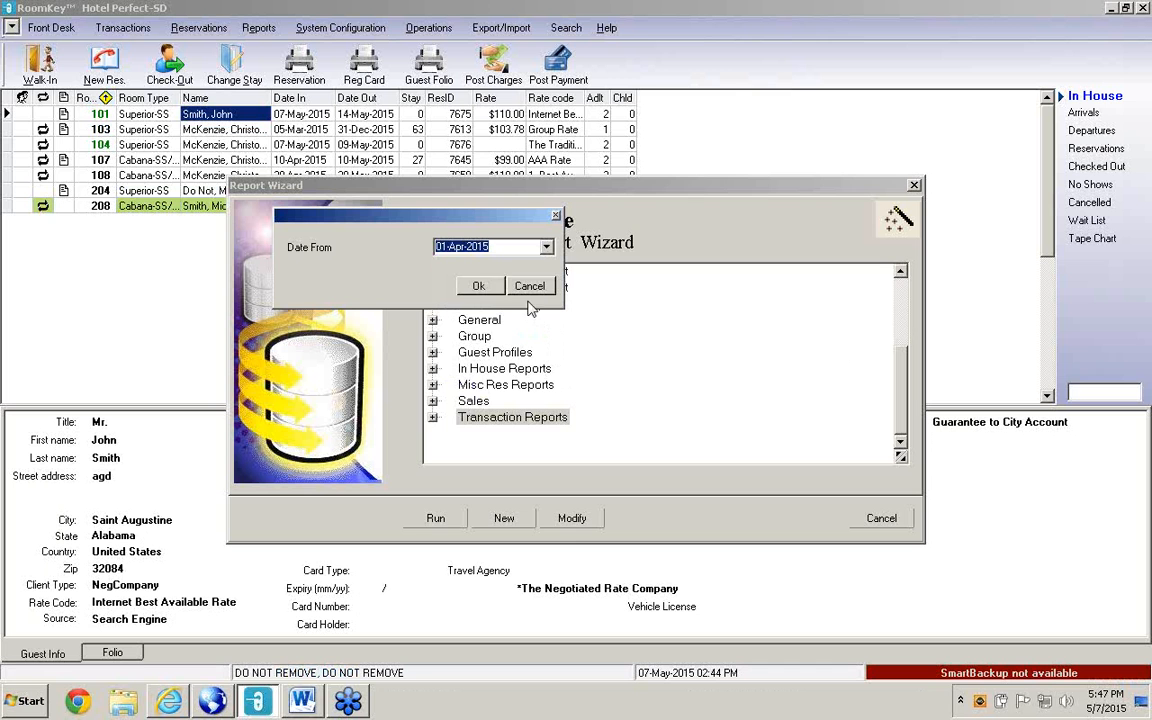
left_click(478, 286)
left_click(546, 247)
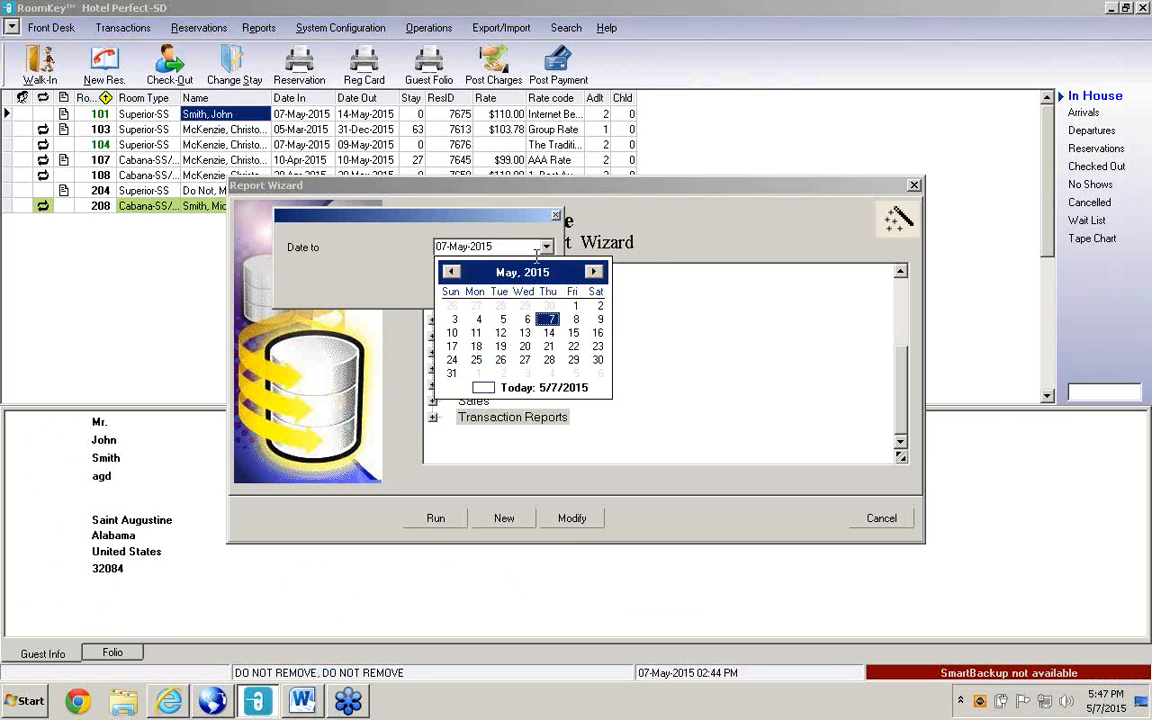
left_click(451, 375)
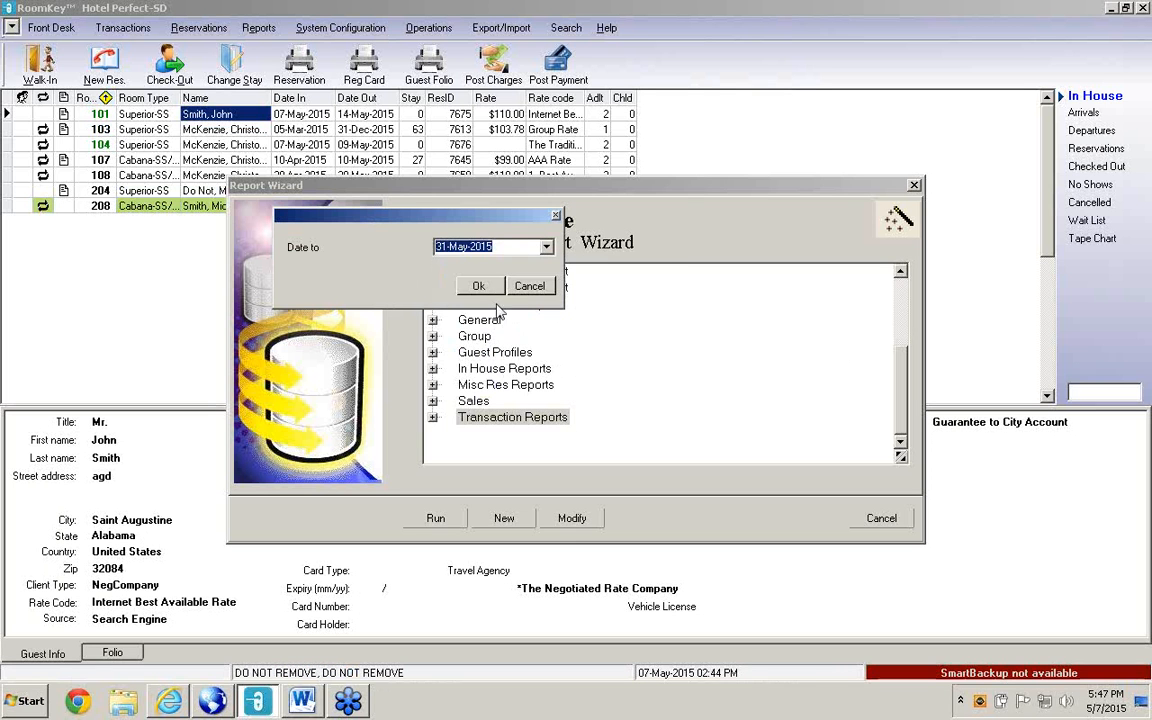
left_click(480, 284)
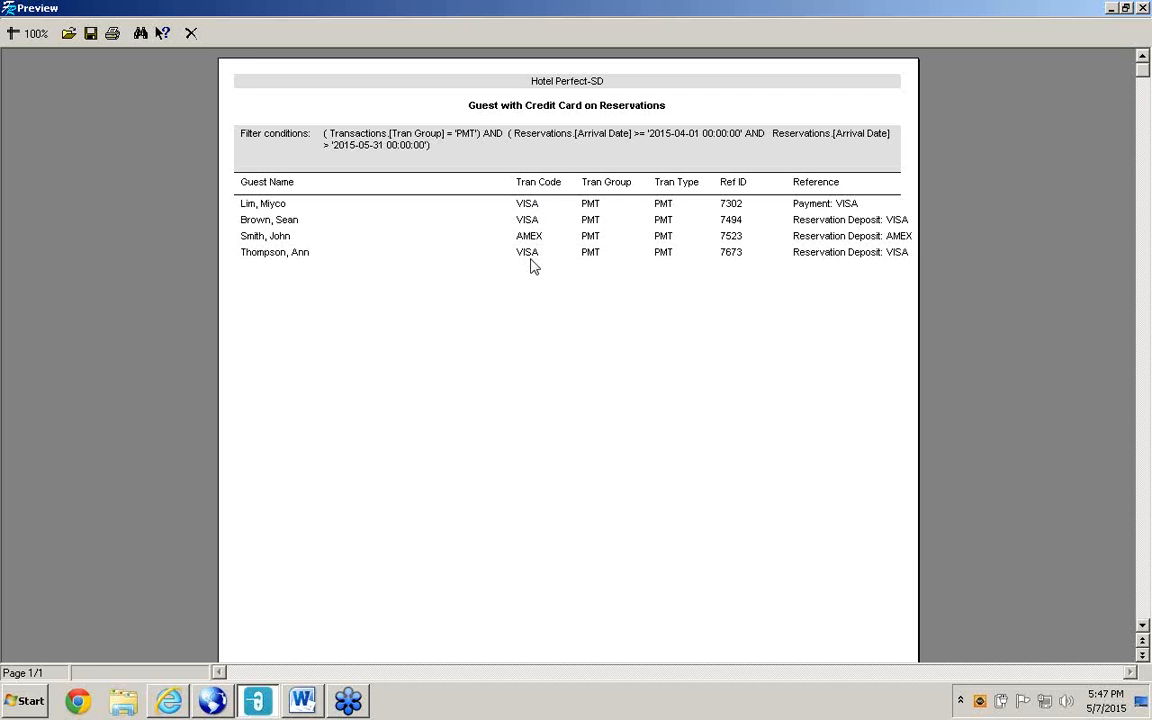
Close the preview and reopen the credit card report for modification, advancing to its column settings.
left_click(190, 34)
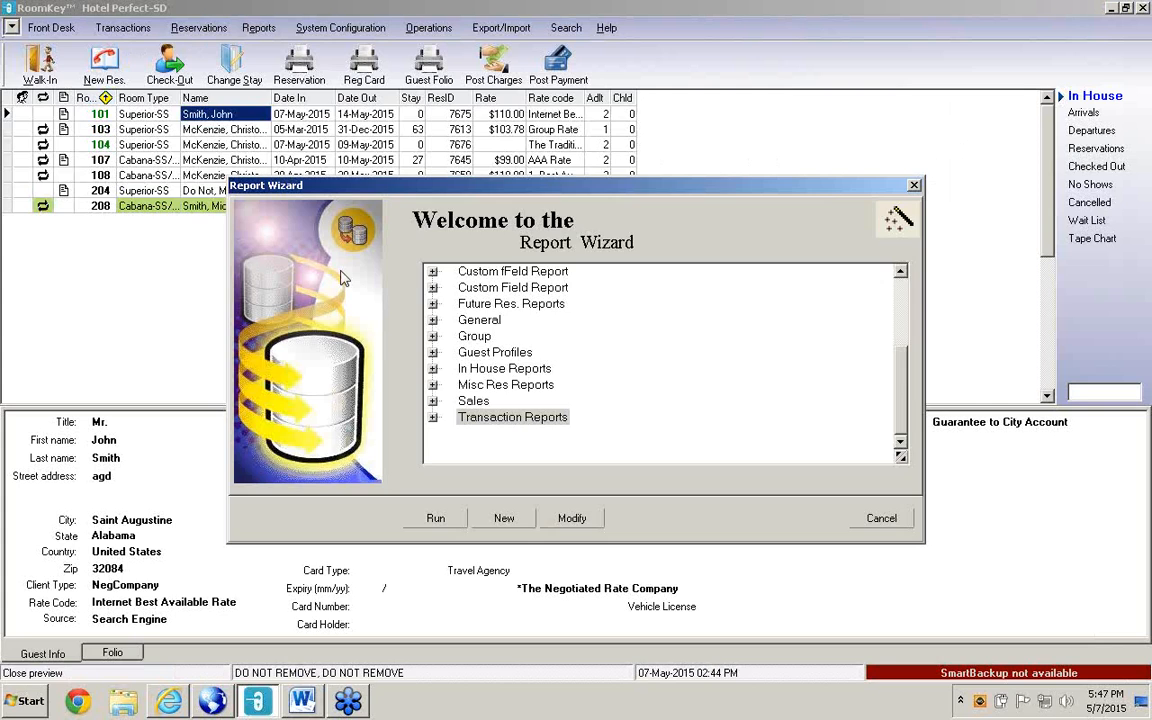
left_click(570, 520)
left_click(337, 518)
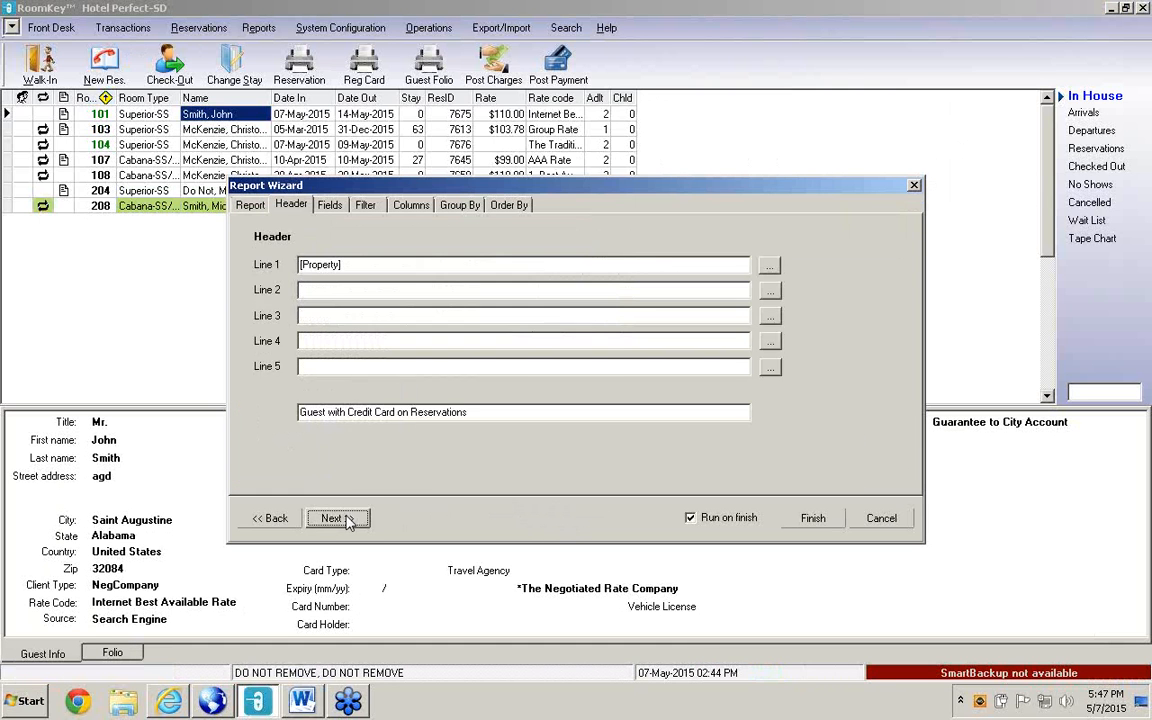
left_click(348, 520)
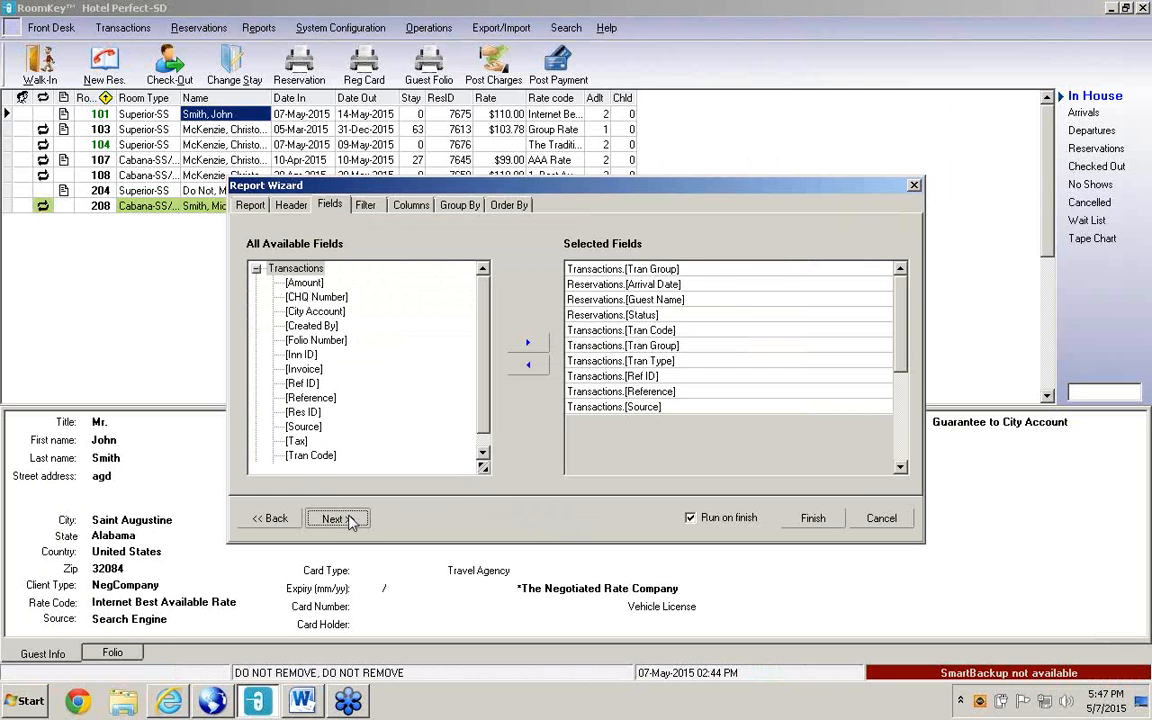
left_click(338, 518)
left_click(338, 518)
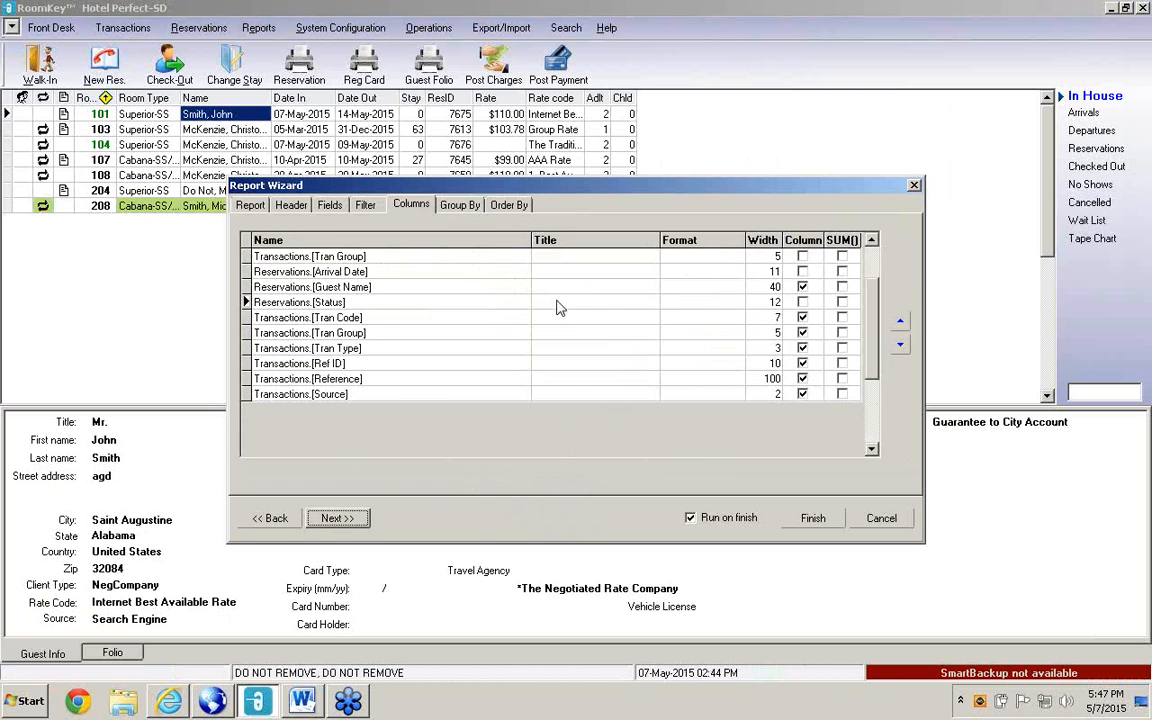
Set the column widths of Transactions.[Reference] and Reservations.[Guest Name] to 30 each.
left_click(778, 378)
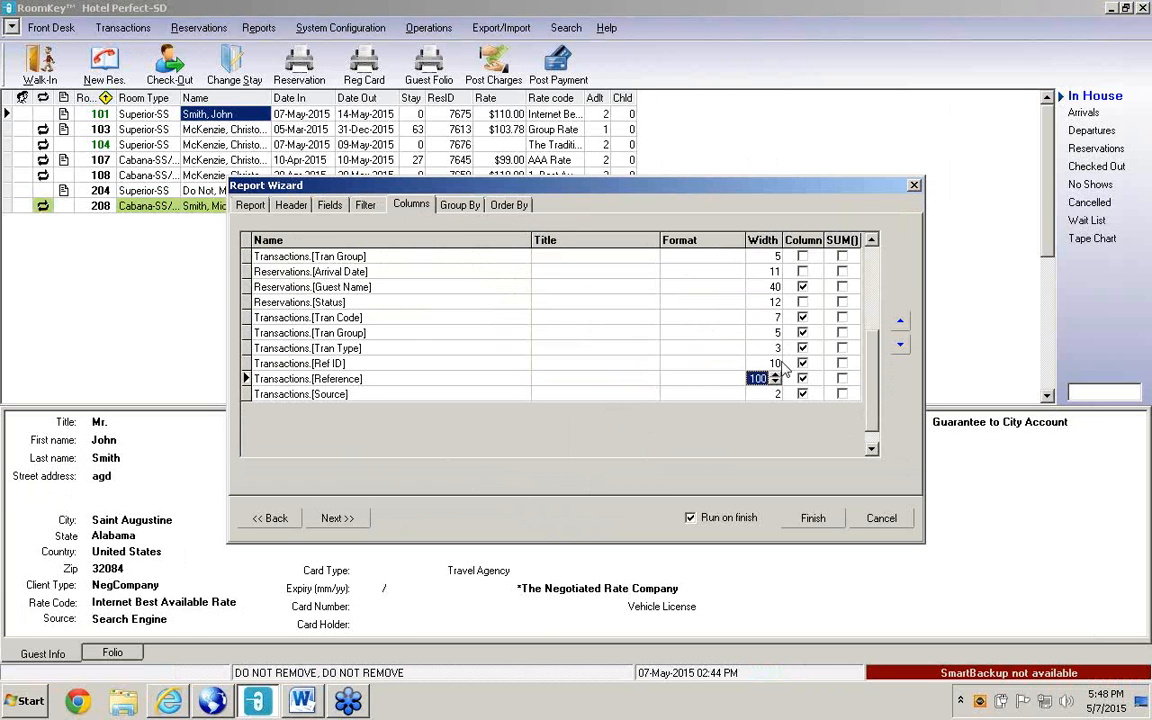
type("30")
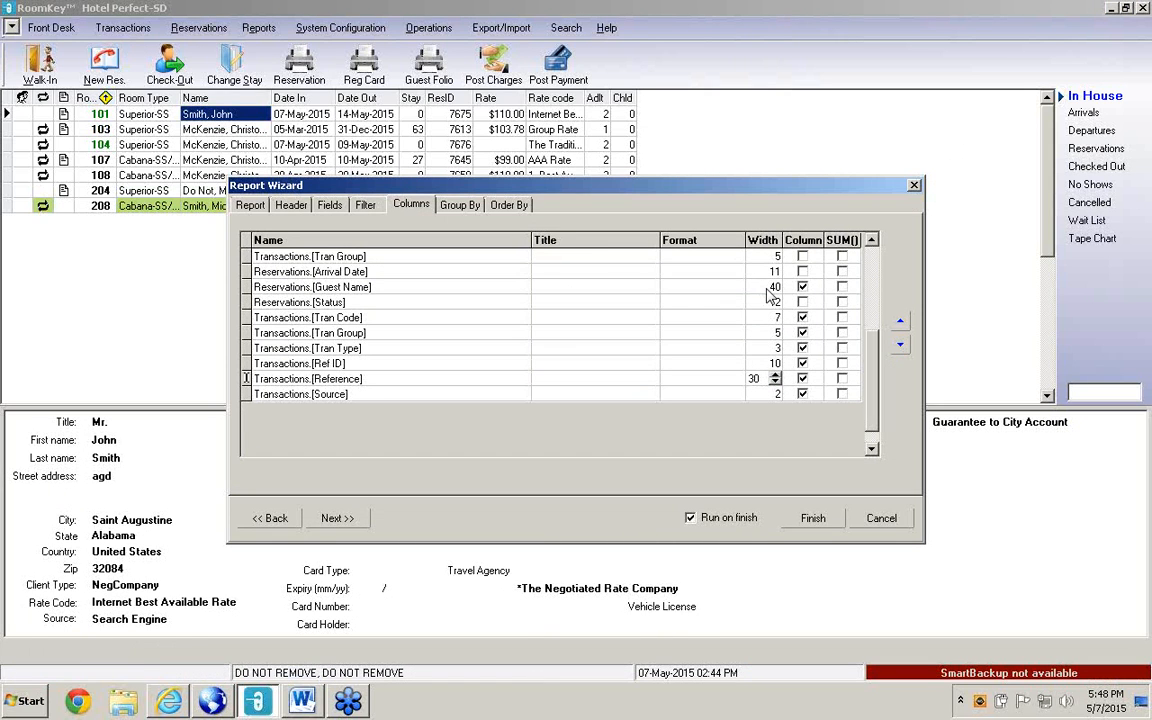
left_click(770, 287)
type("30")
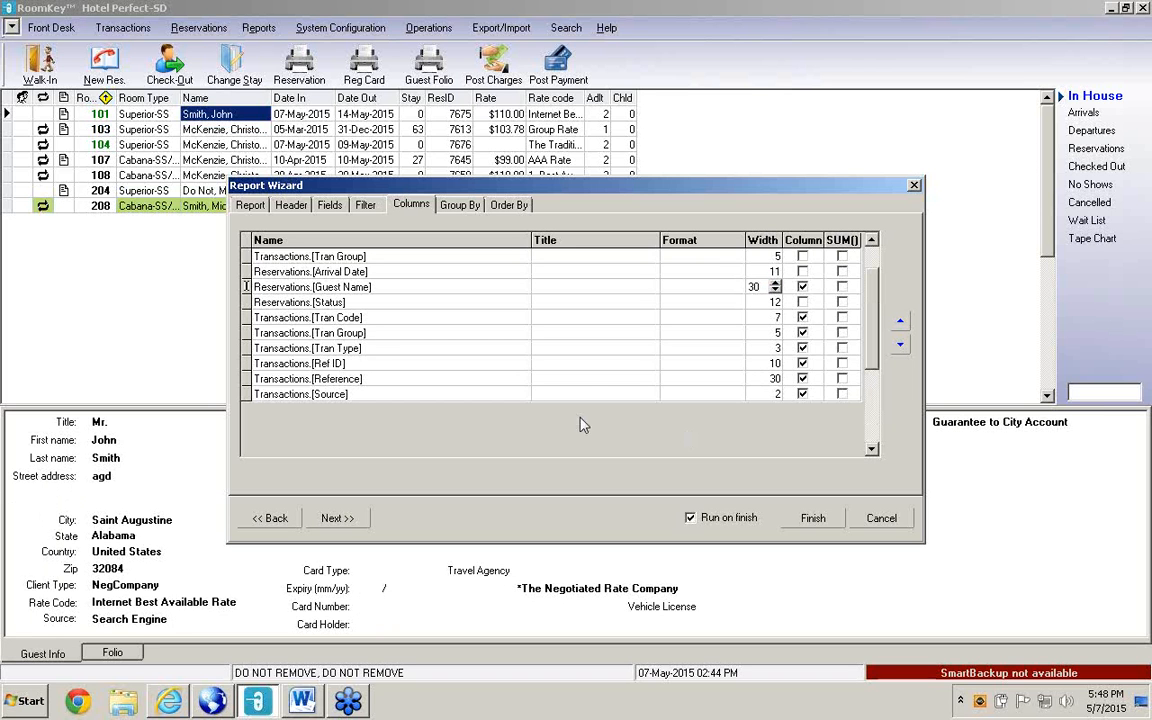
Group the credit card report by Transactions.[Tran Code].
left_click(349, 518)
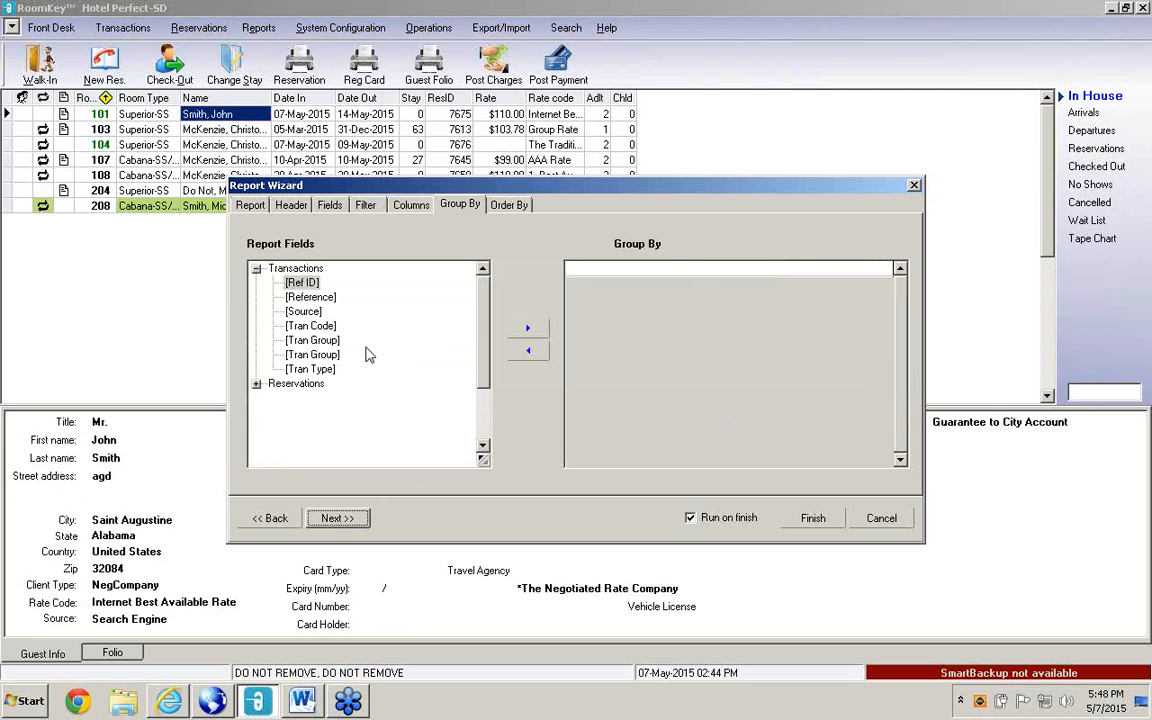
left_click(327, 328)
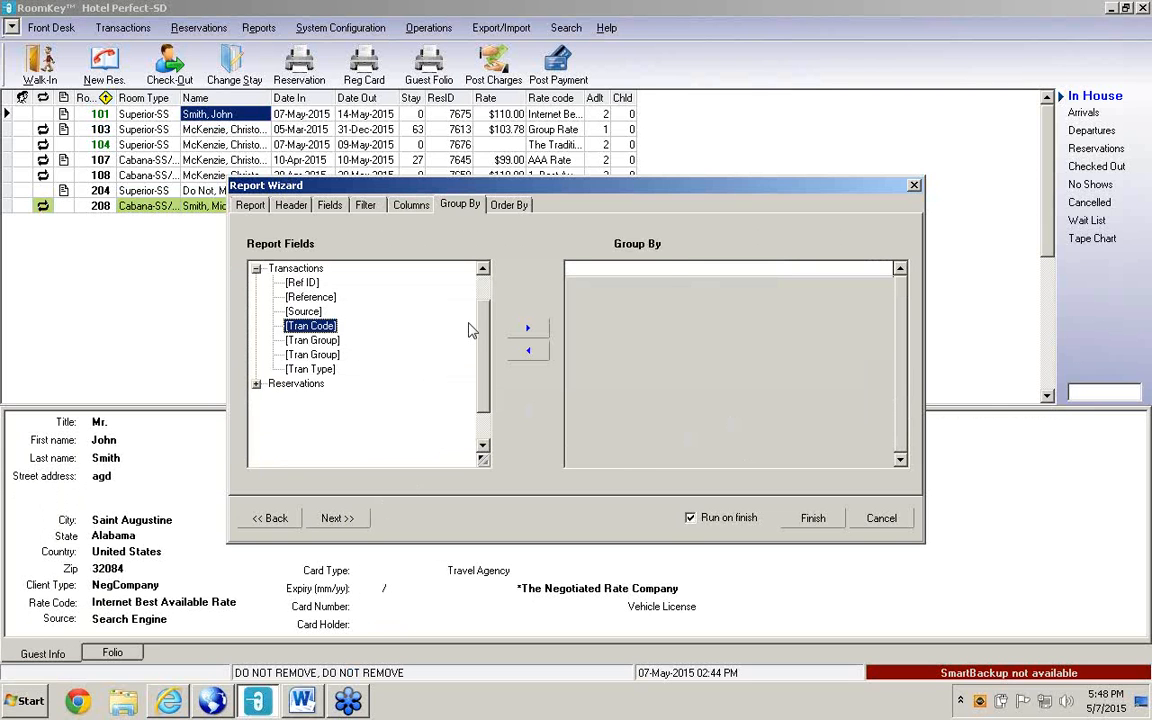
left_click(528, 329)
Finish the credit card report, generate it for 01-Apr-2015 to 31-May-2015, and close the preview and Report Wizard.
left_click(826, 517)
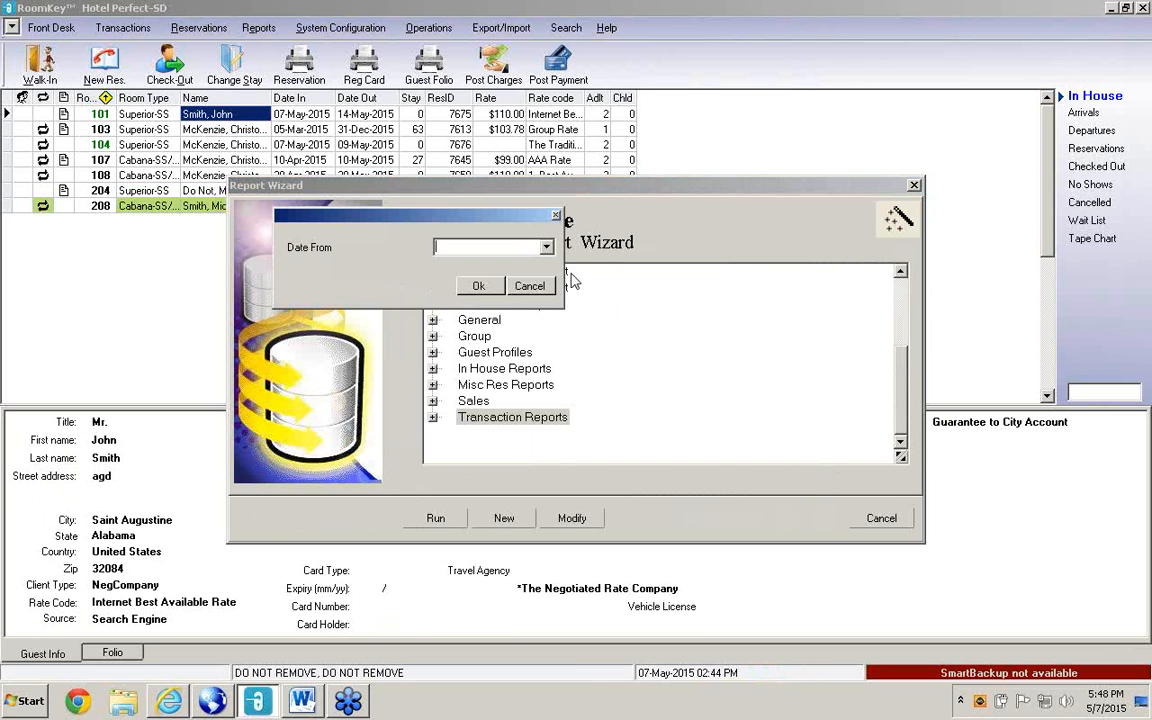
left_click(500, 246)
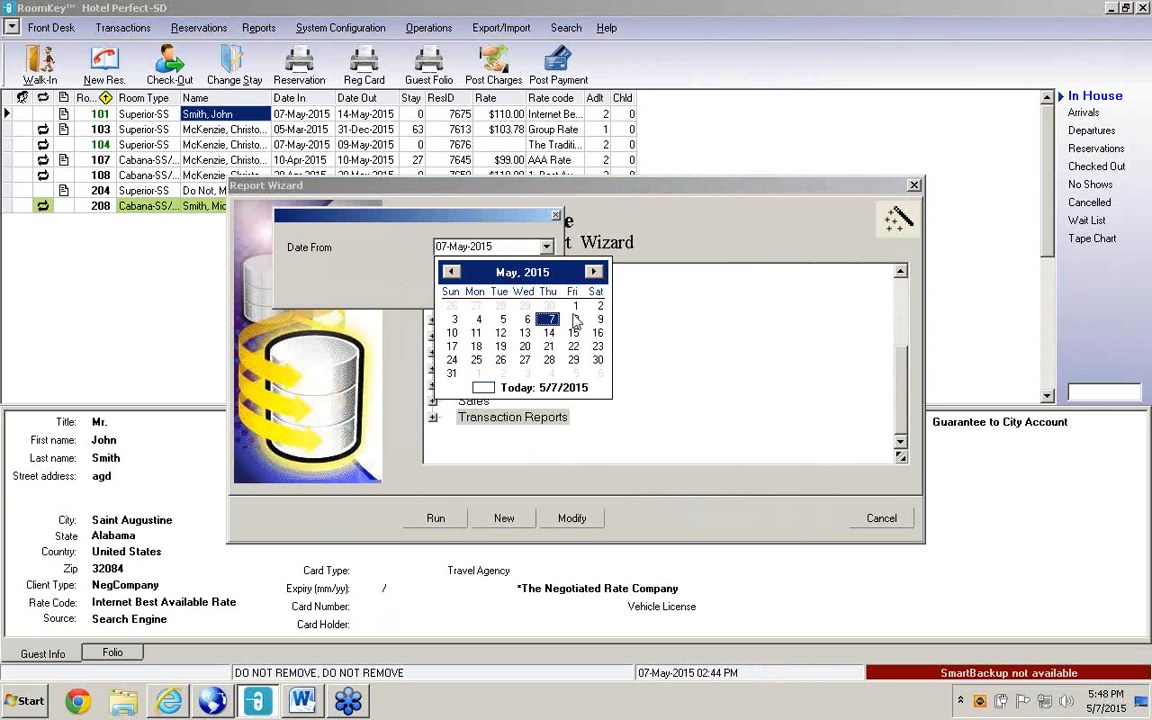
left_click(451, 271)
left_click(526, 306)
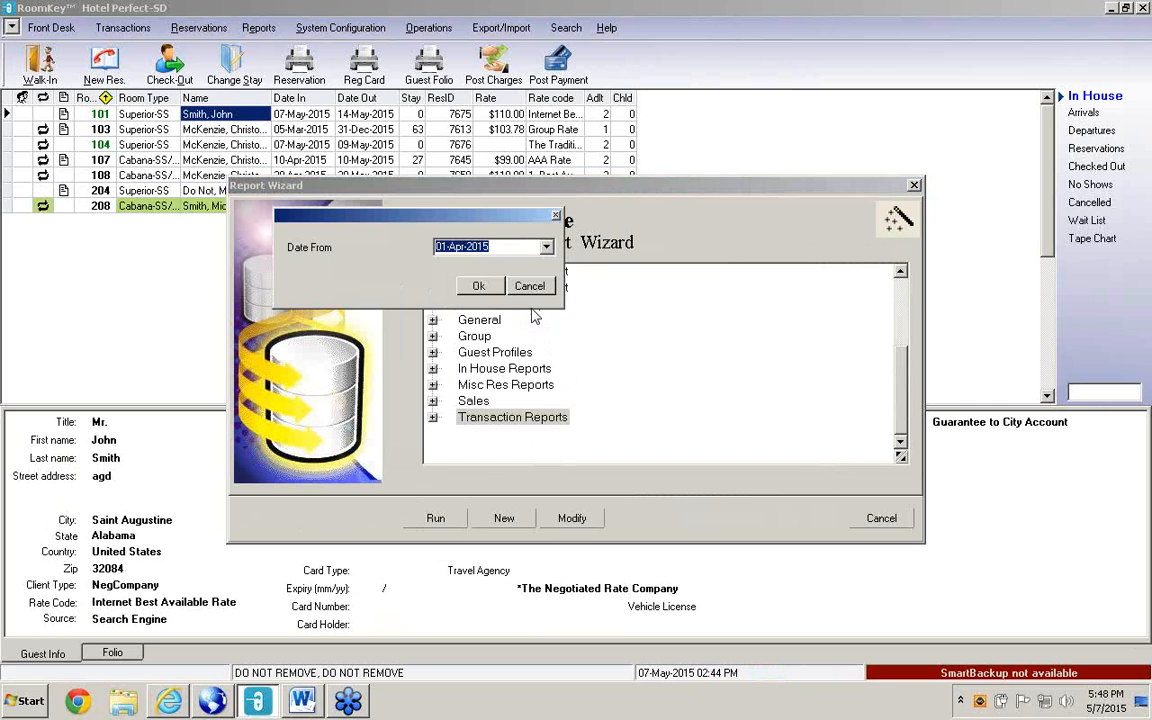
left_click(484, 287)
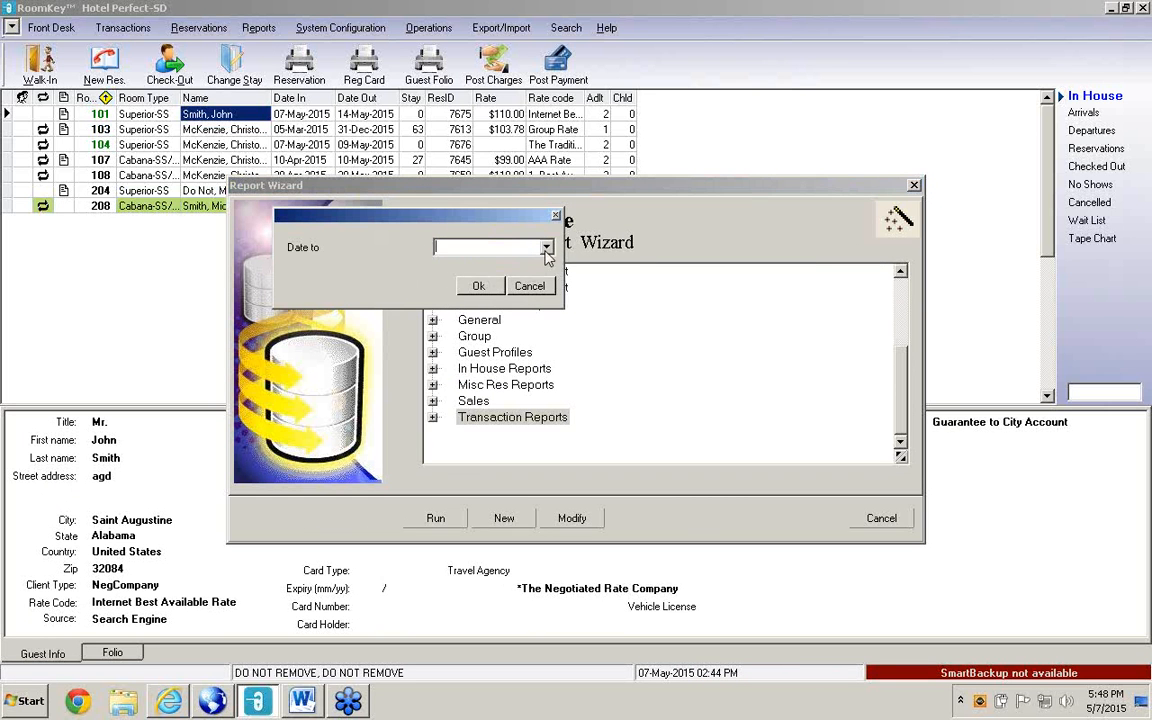
left_click(490, 246)
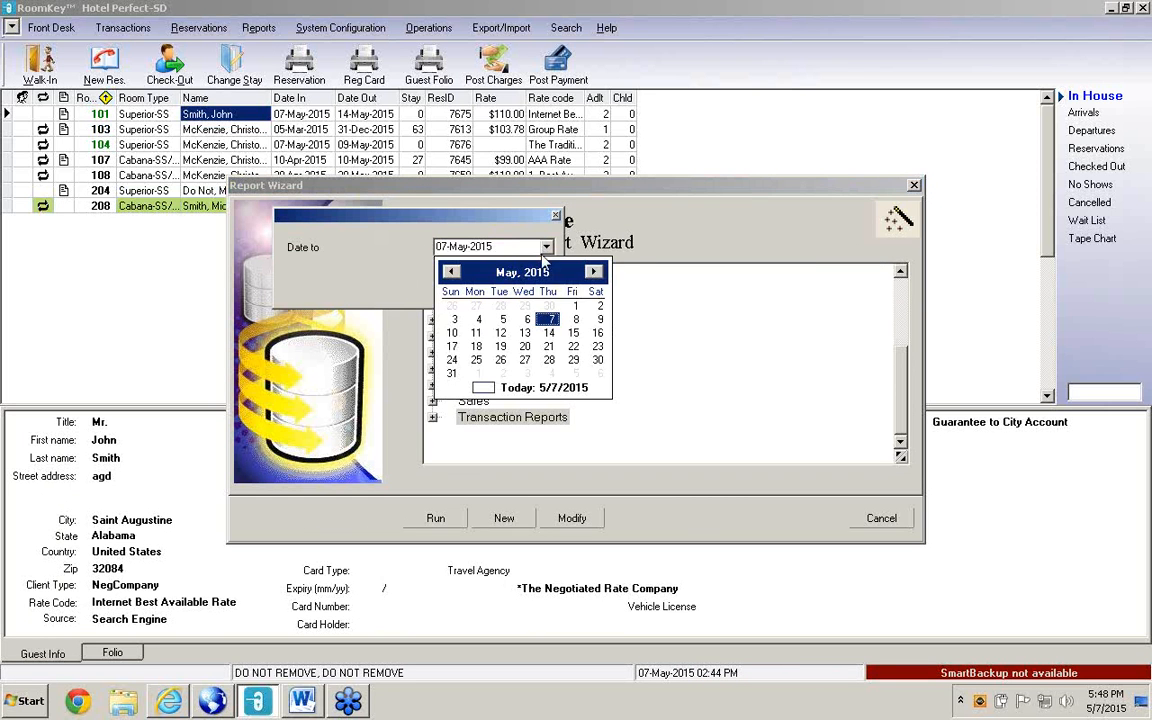
left_click(455, 373)
left_click(479, 287)
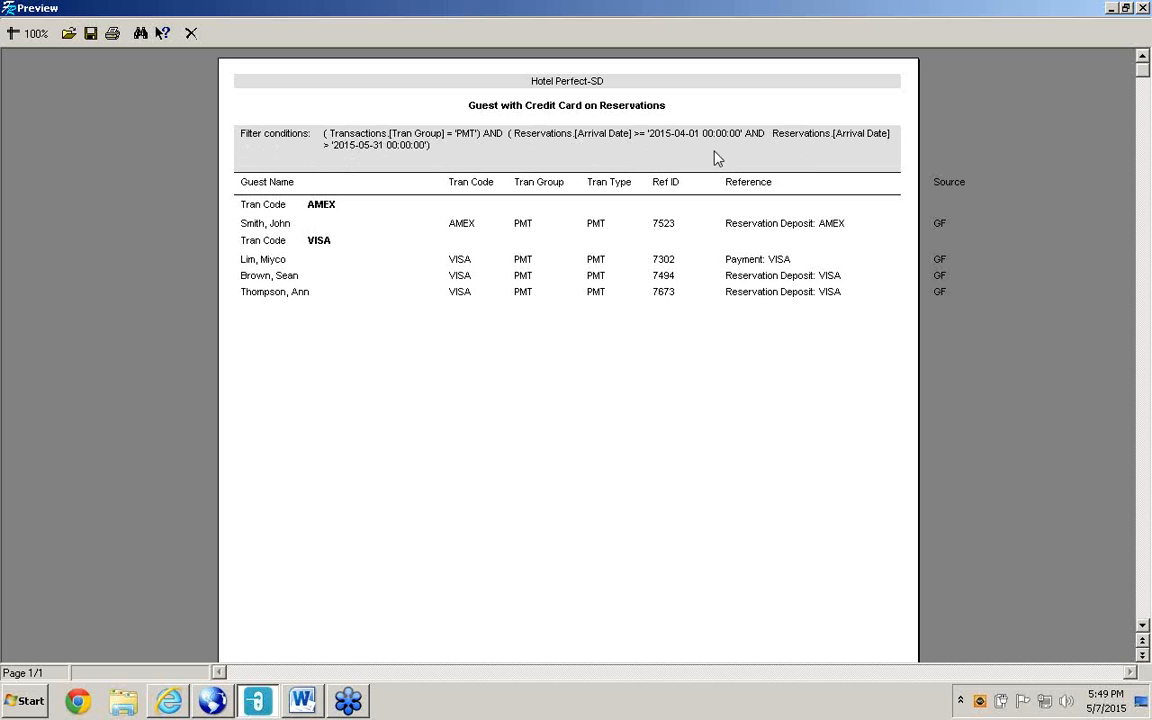
left_click(192, 35)
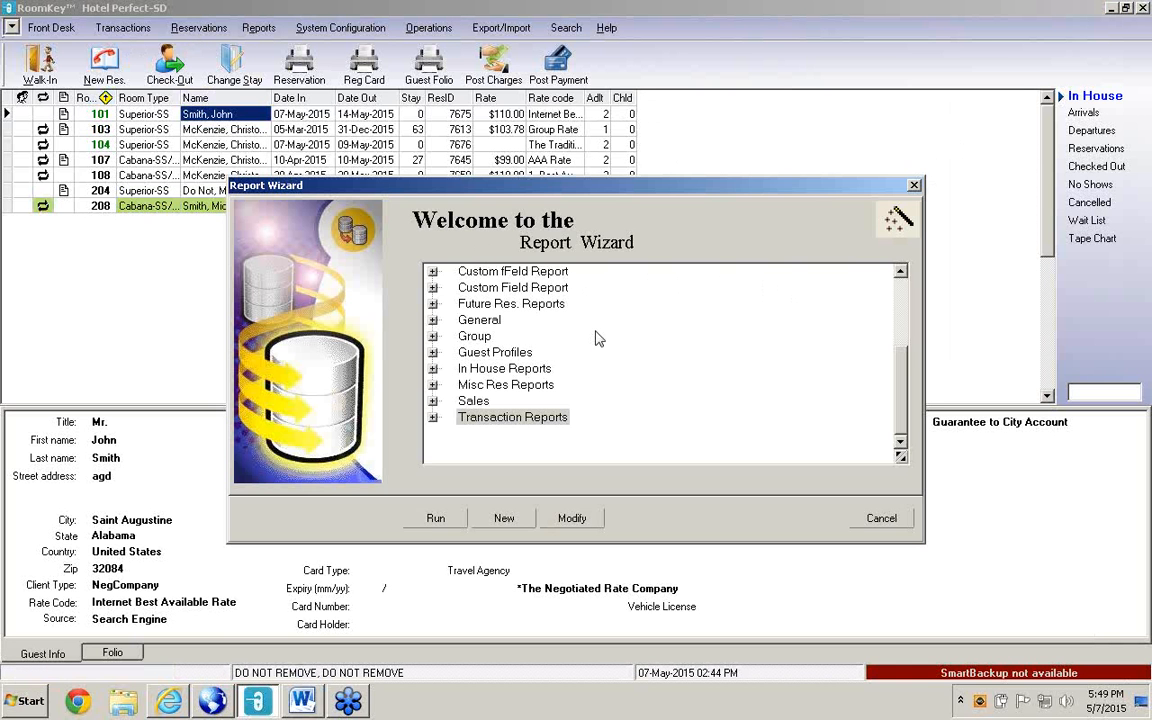
left_click(869, 521)
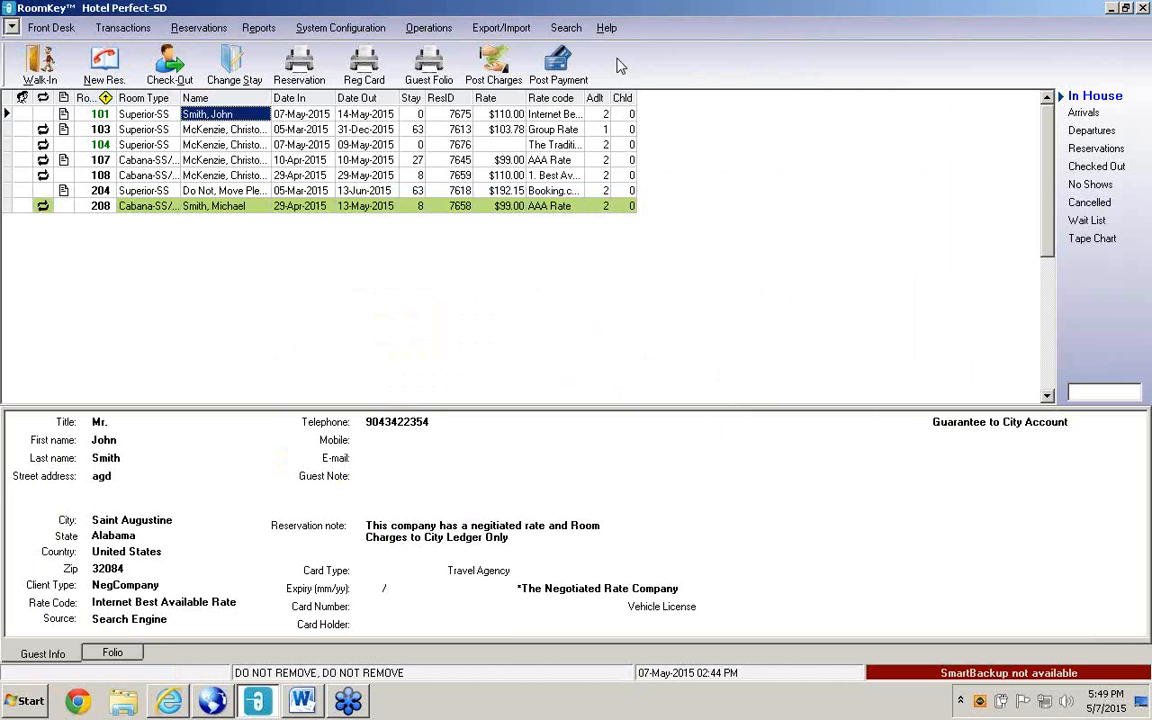
Search RoomKey Smart Support for "Report Wizard".
left_click(607, 28)
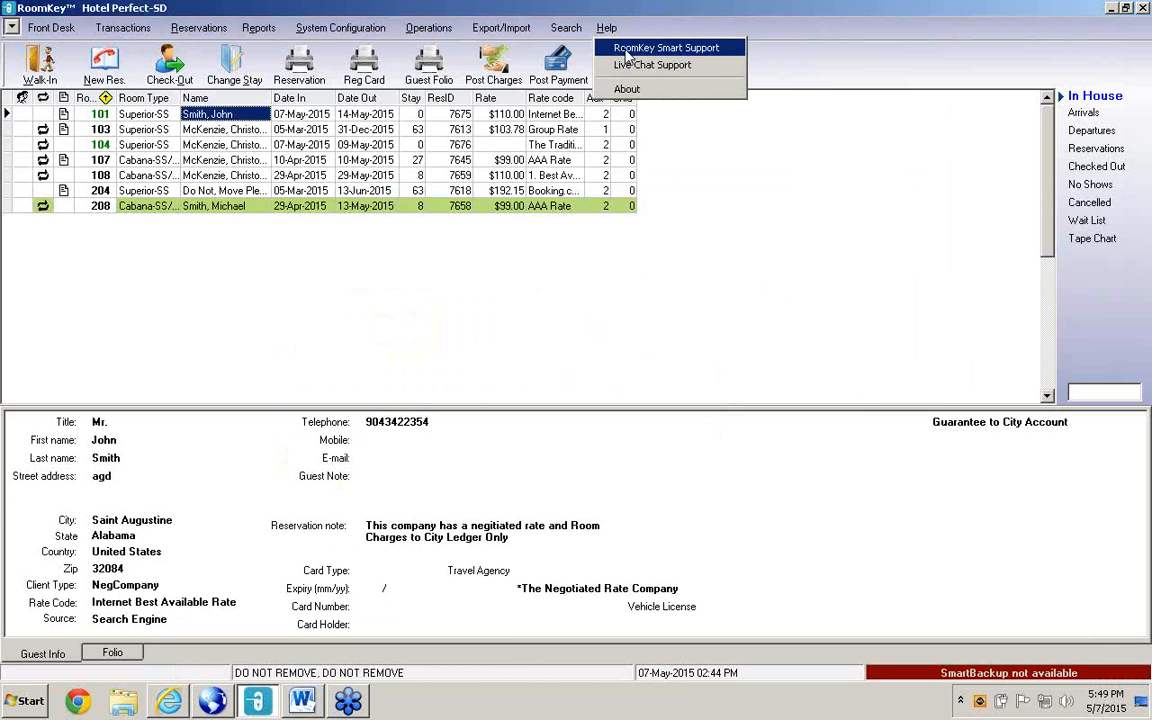
left_click(605, 48)
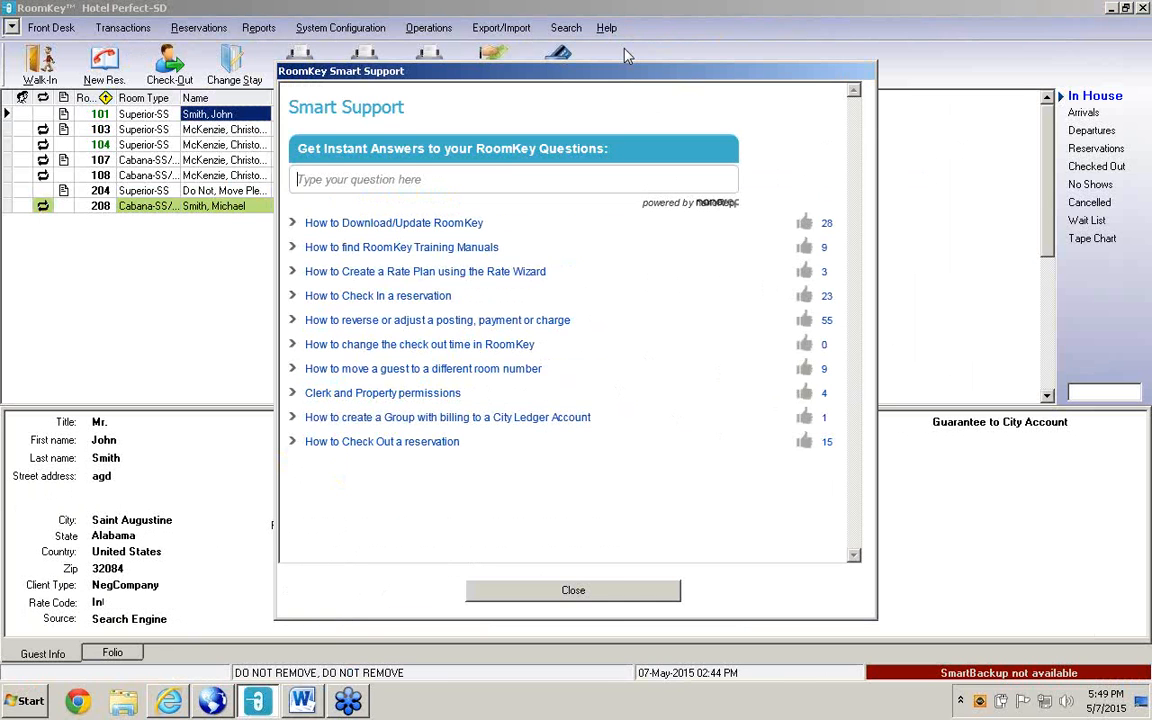
type("Re")
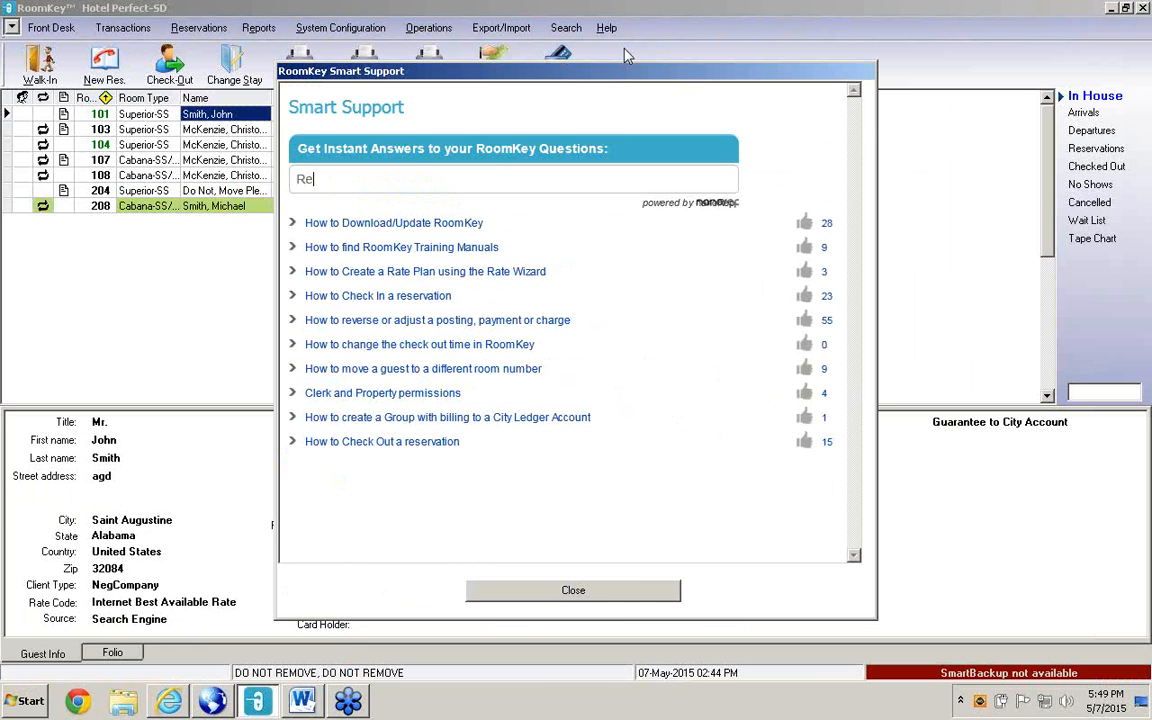
type("port W")
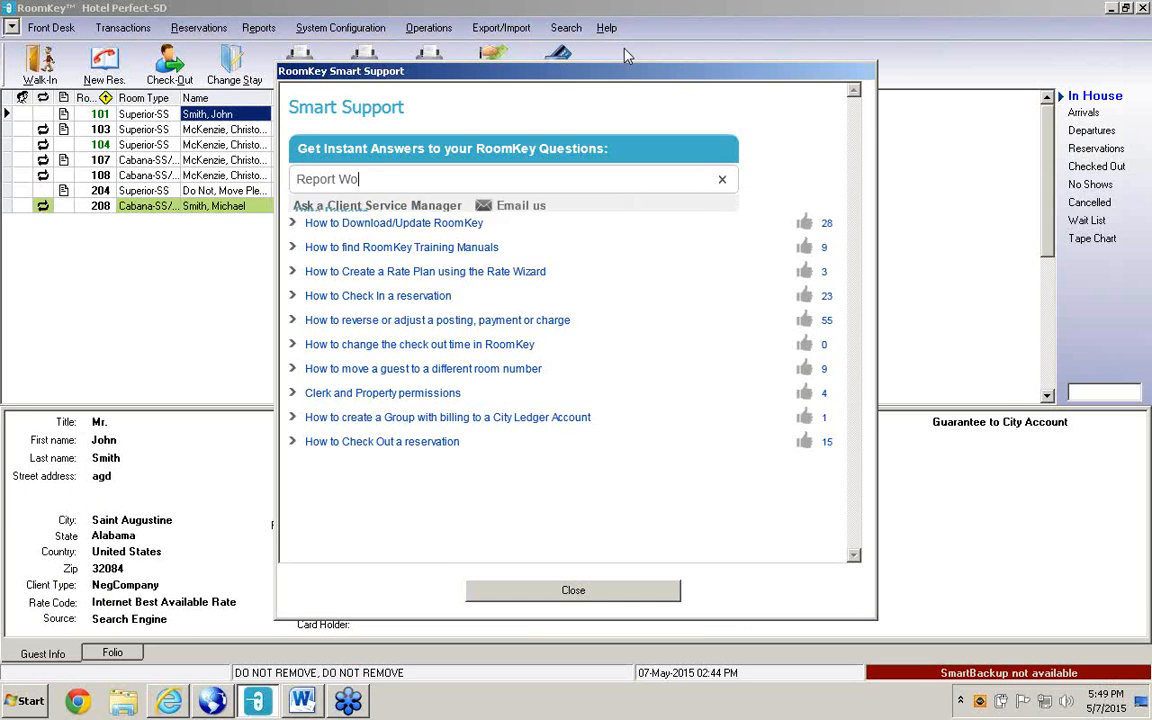
type("izard")
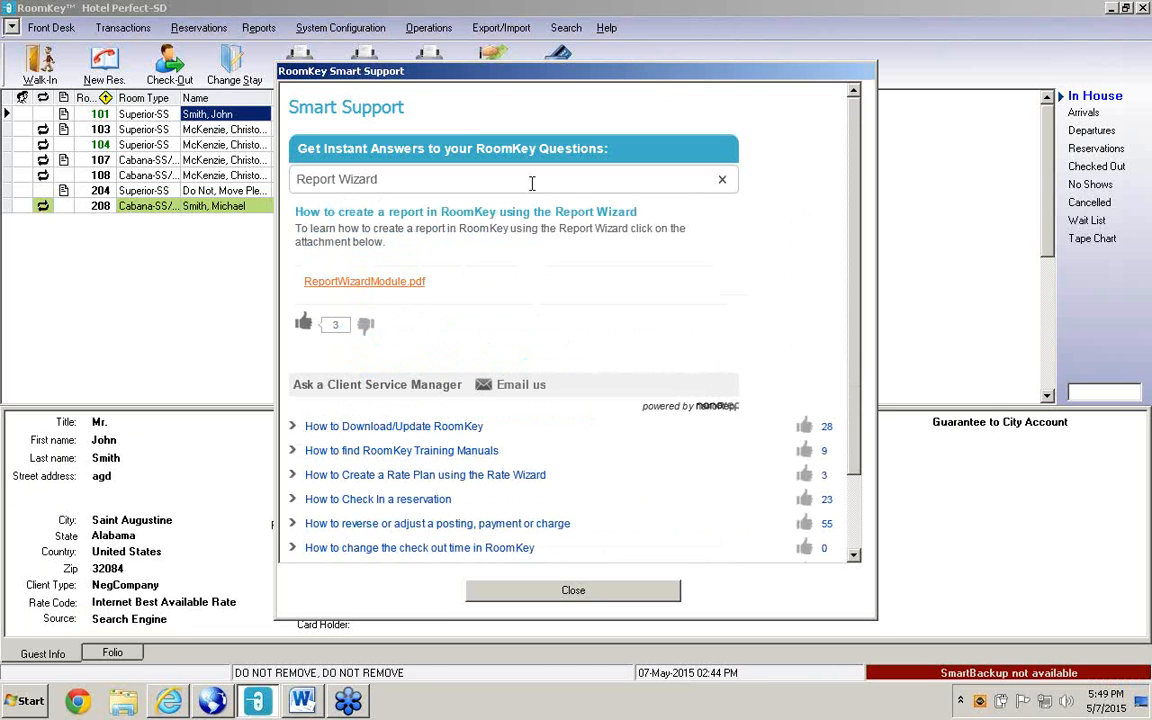
Open the ReportWizardModule.pdf manual from the support answer, then close it and the Smart Support window.
left_click(378, 285)
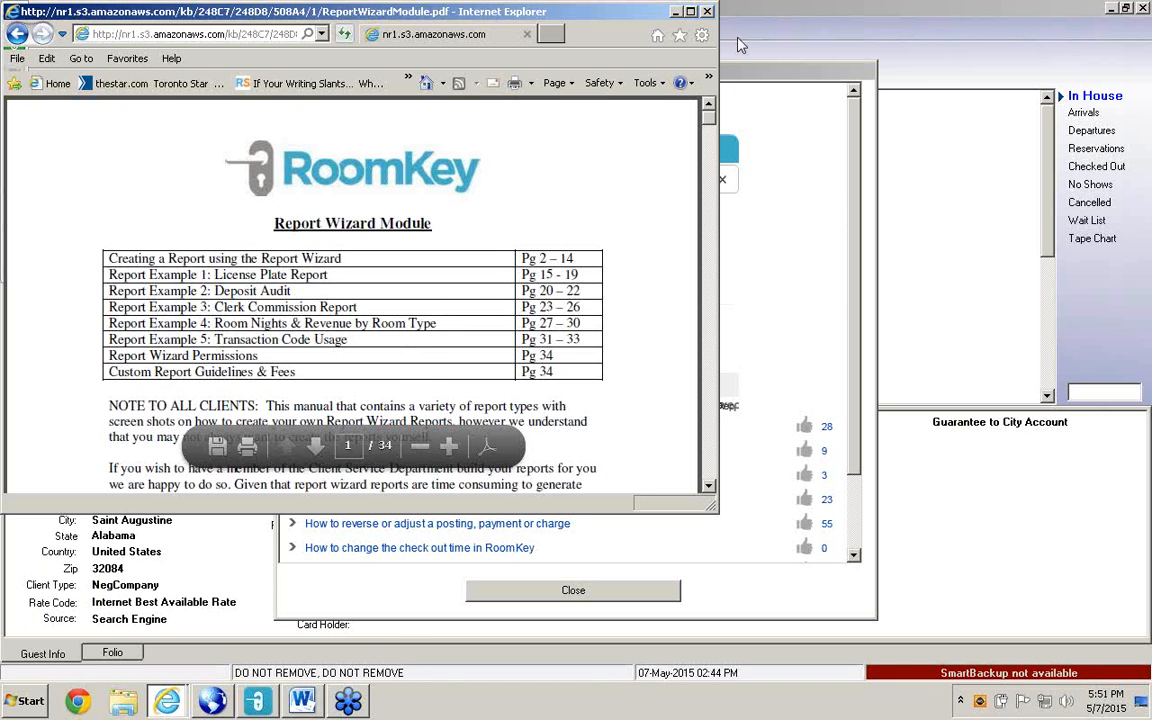
left_click(707, 13)
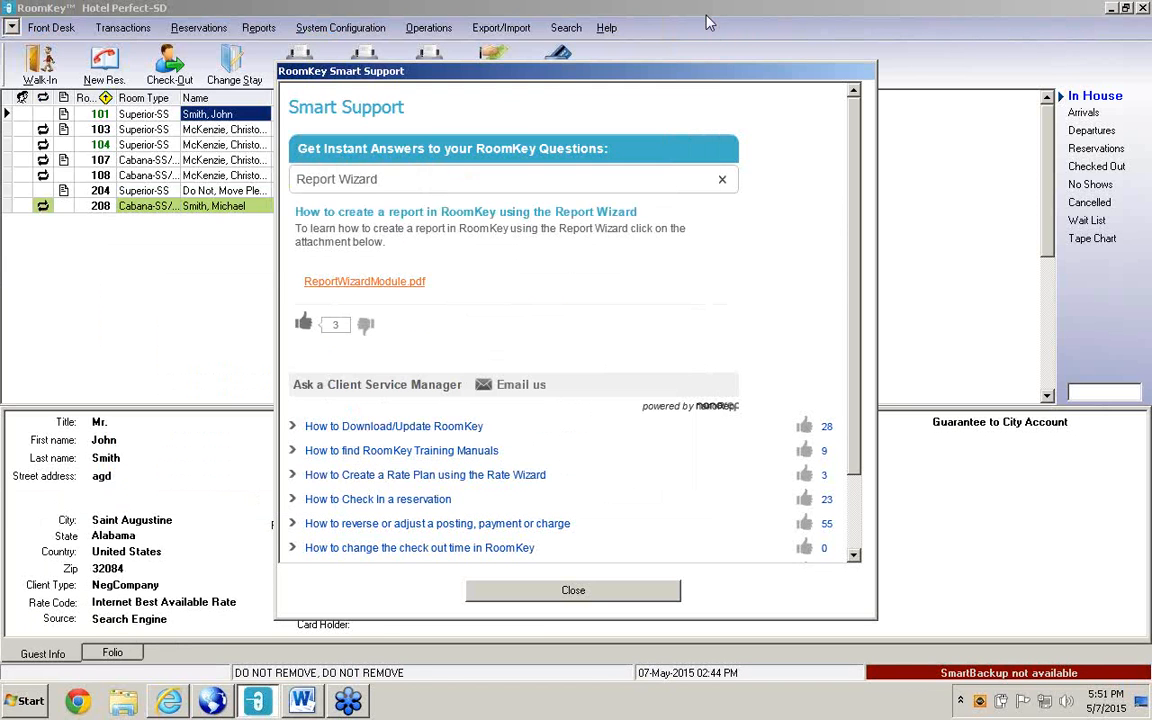
left_click(941, 301)
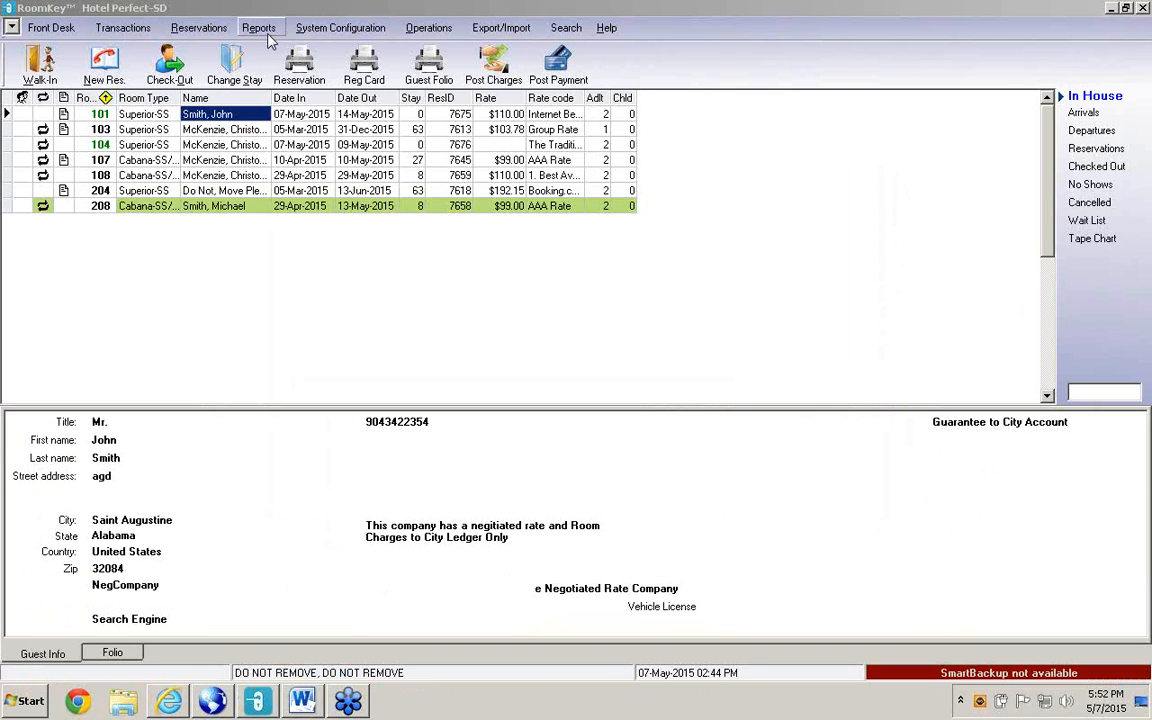
Reopen the Report Wizard and start a new report.
left_click(262, 30)
left_click(287, 337)
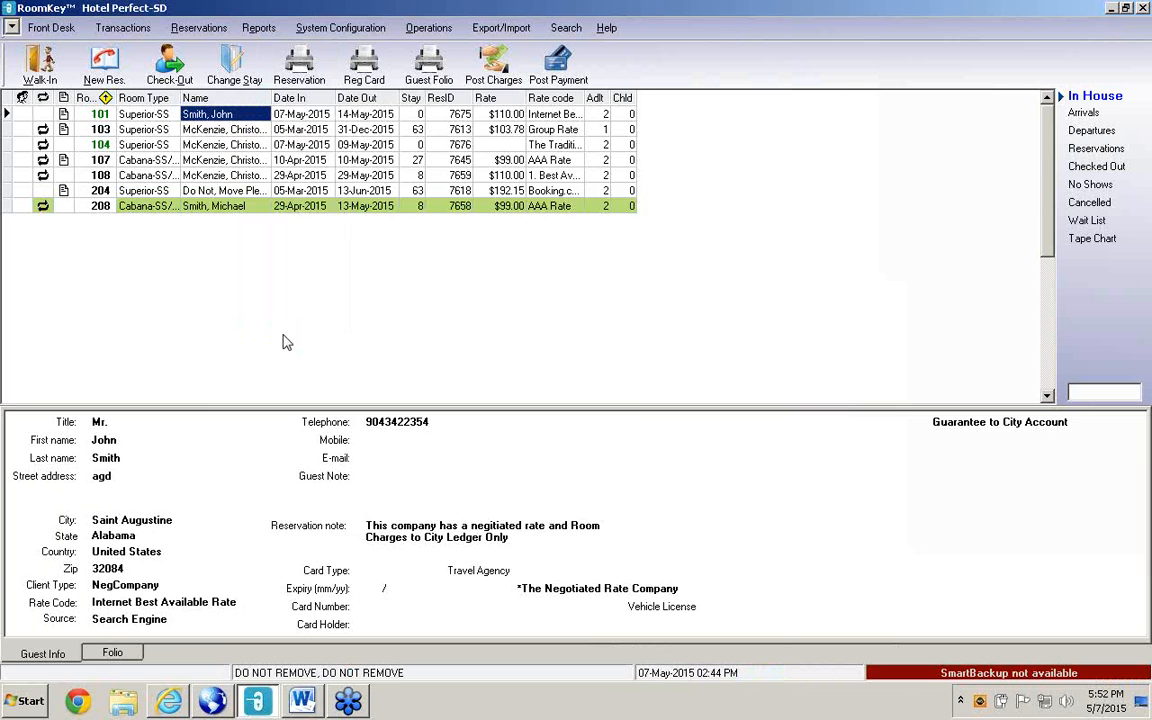
left_click(505, 518)
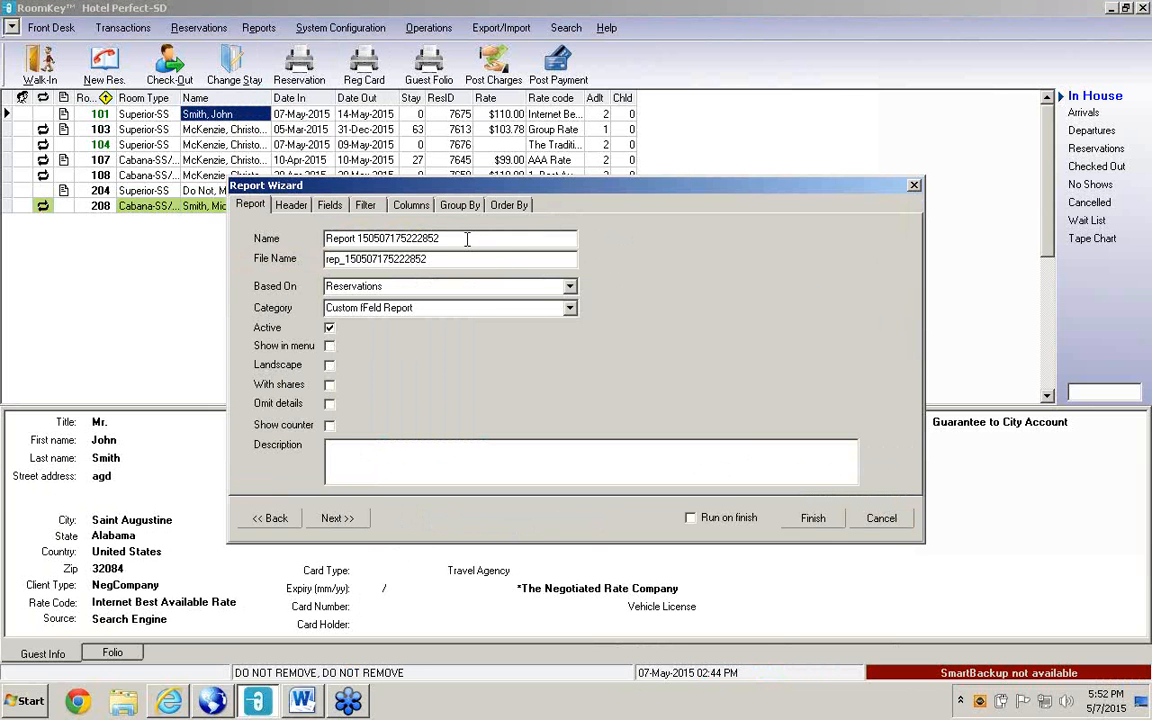
Replace the new report's default name with "Rate by Rte name".
left_click_drag(448, 238, 320, 240)
key("BackSpace")
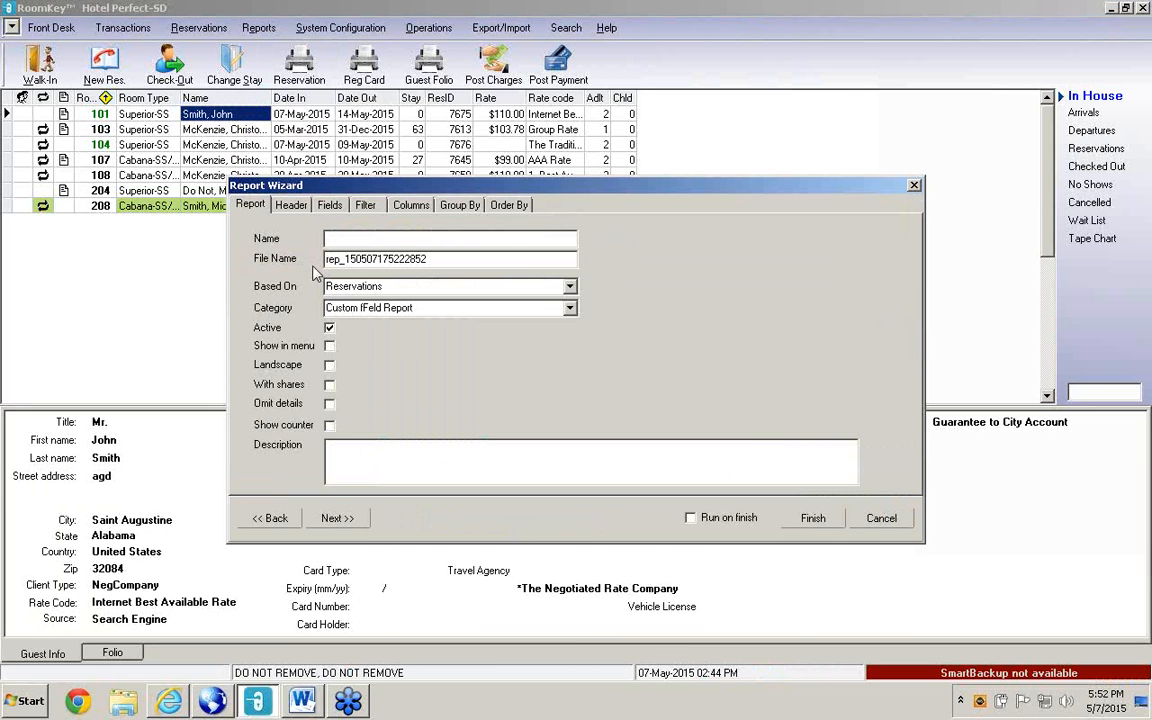
type("RAte by ")
type("RAte")
left_click(338, 238)
key("BackSpace")
left_click_drag(399, 238, 325, 238)
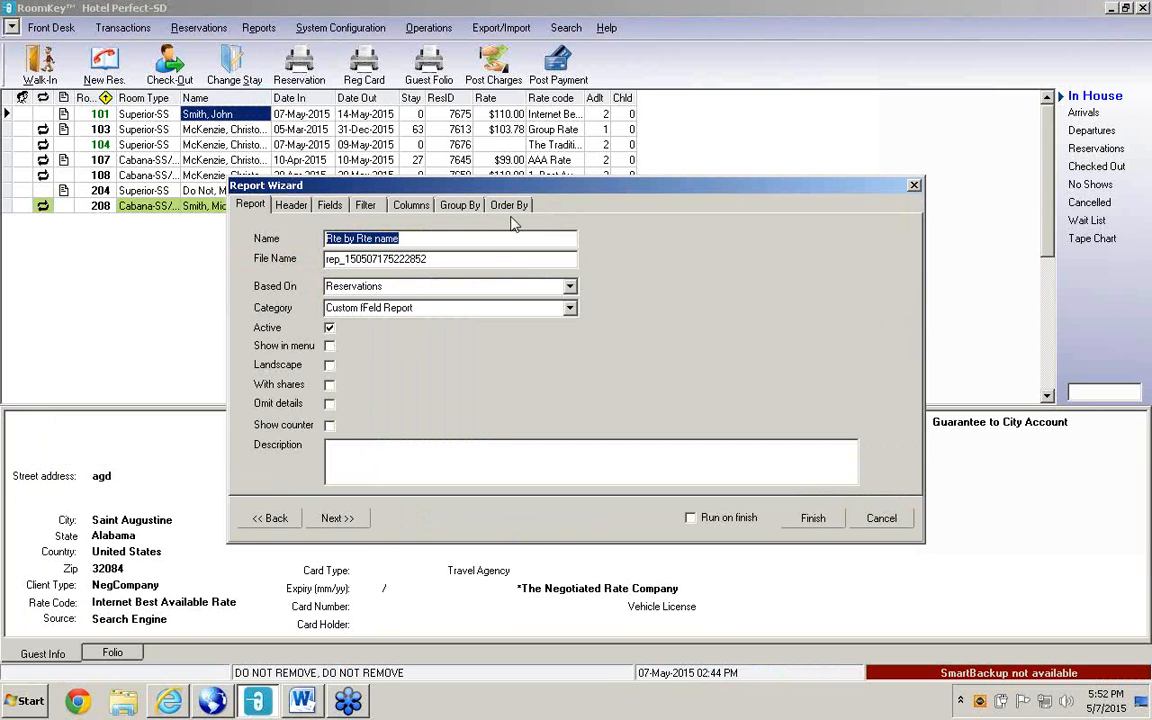
left_click(333, 238)
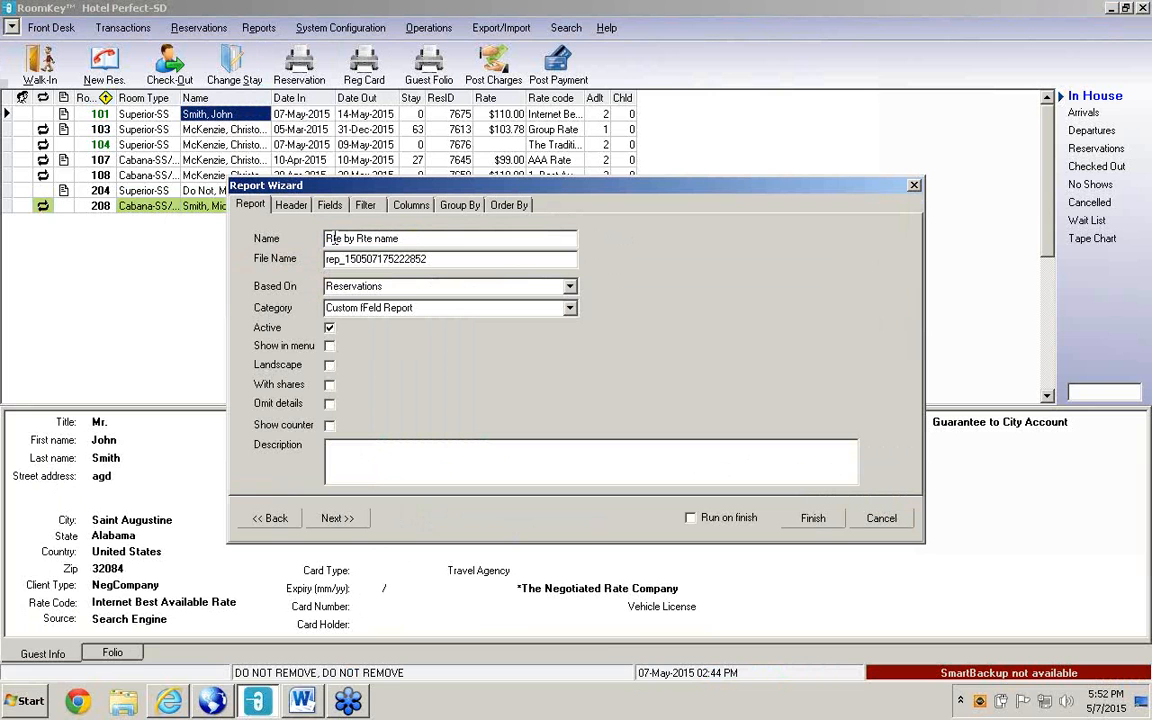
type("a")
Set the new report's category to General and copy its name into the description.
left_click_drag(412, 240, 322, 240)
key("ctrl+c")
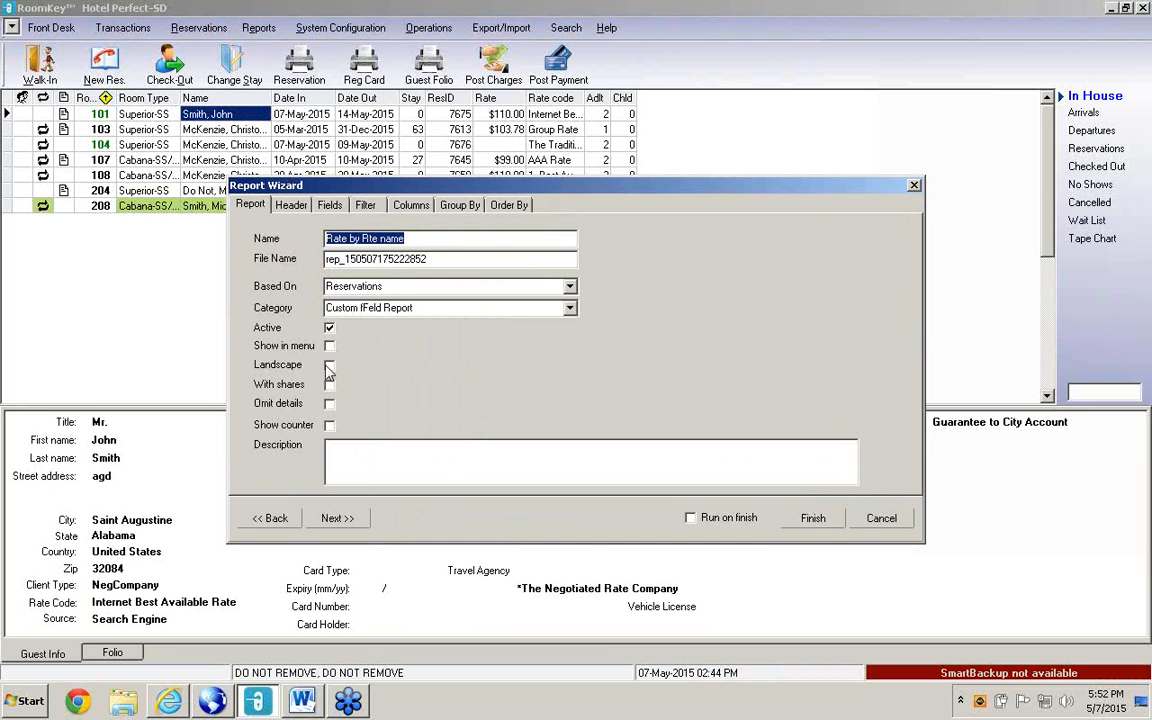
left_click(340, 450)
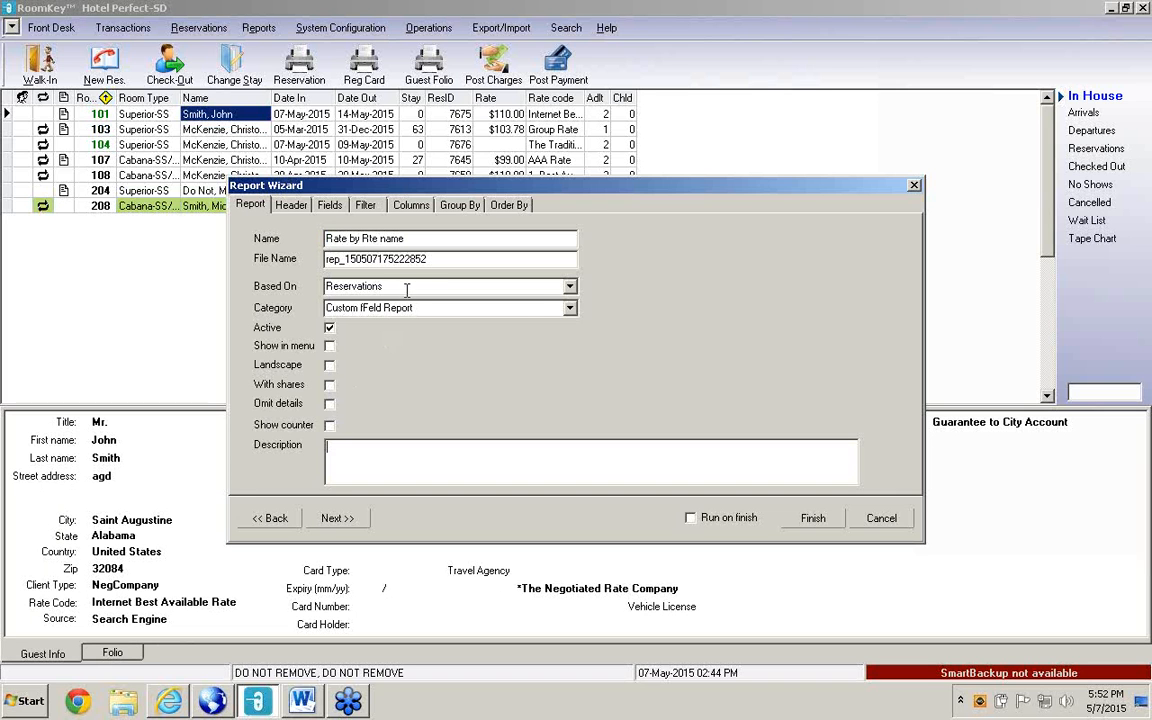
left_click(570, 308)
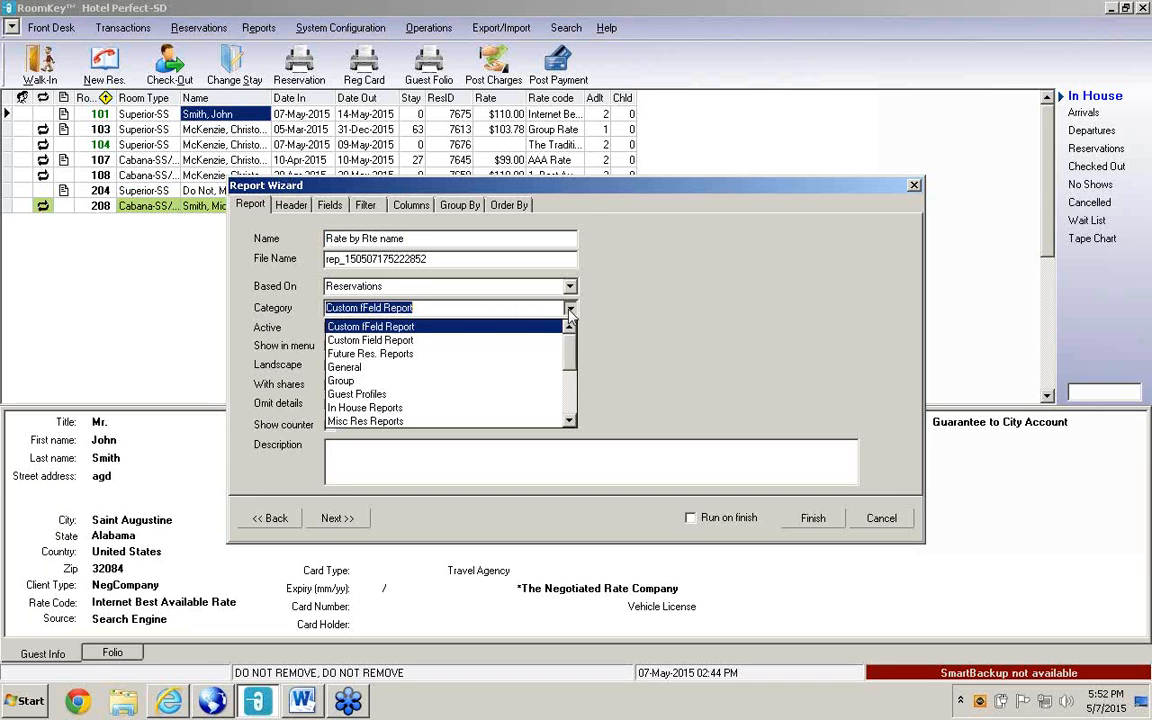
left_click(350, 367)
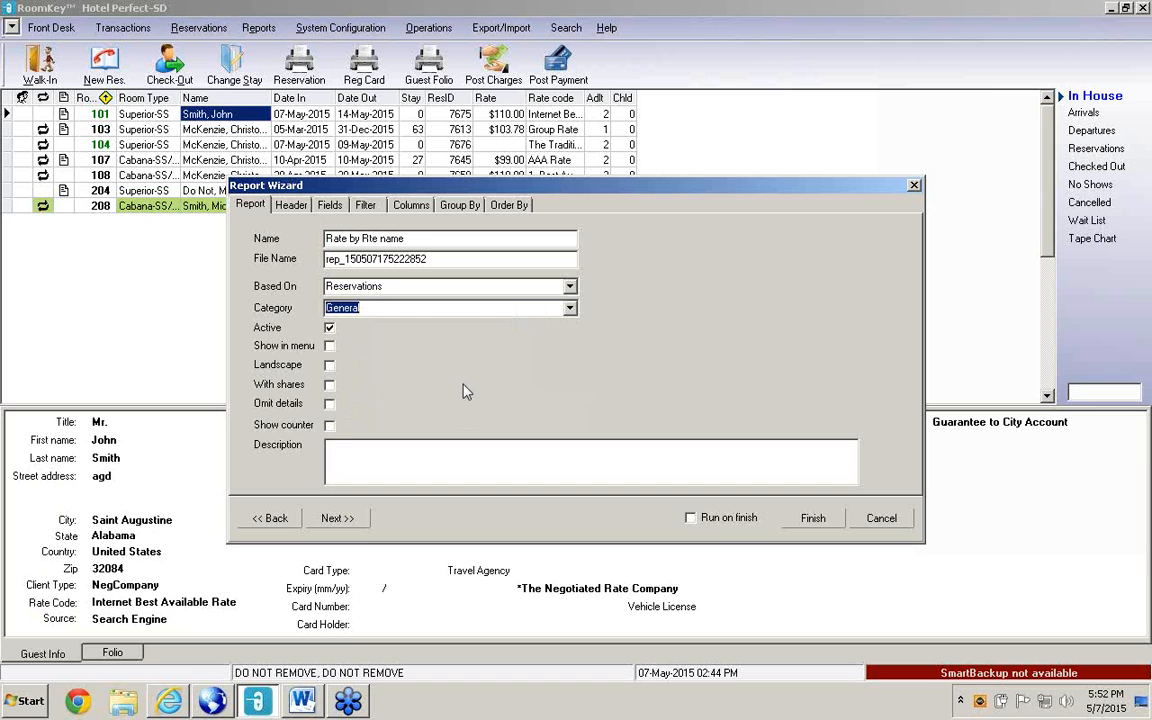
left_click(350, 451)
key("ctrl+v")
Set the report header's title to "Rate by Rte name" and insert the [Property] variable in Line 1.
left_click(337, 518)
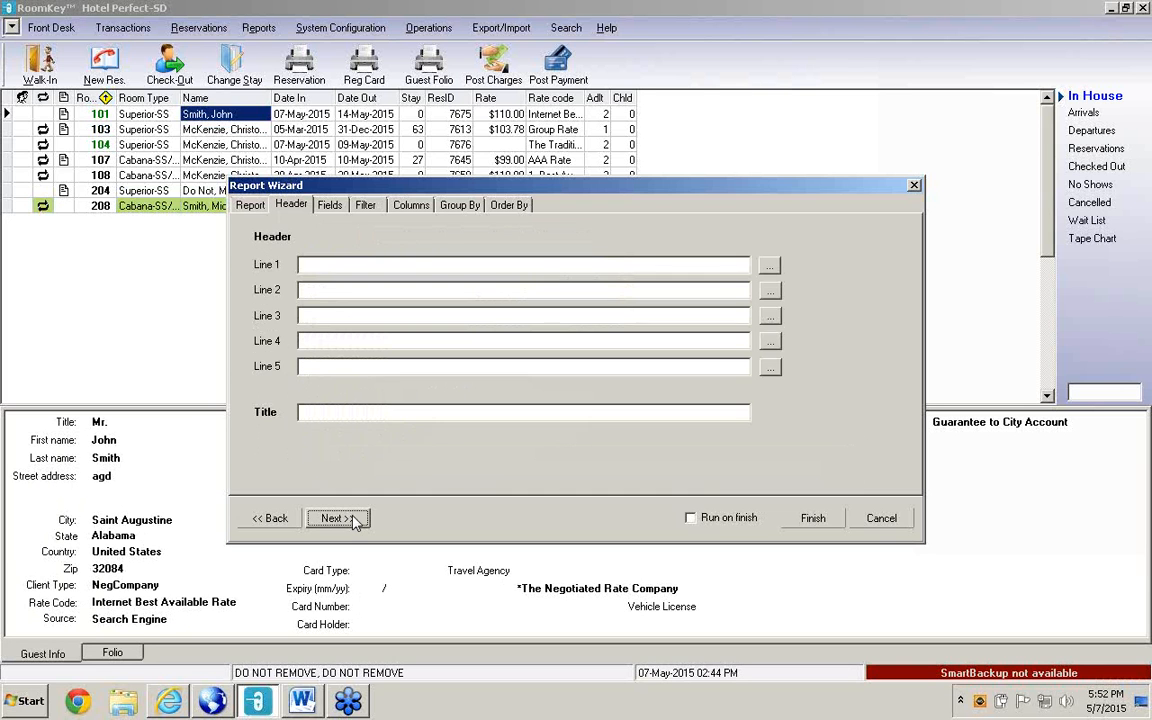
left_click(332, 414)
key("ctrl+v")
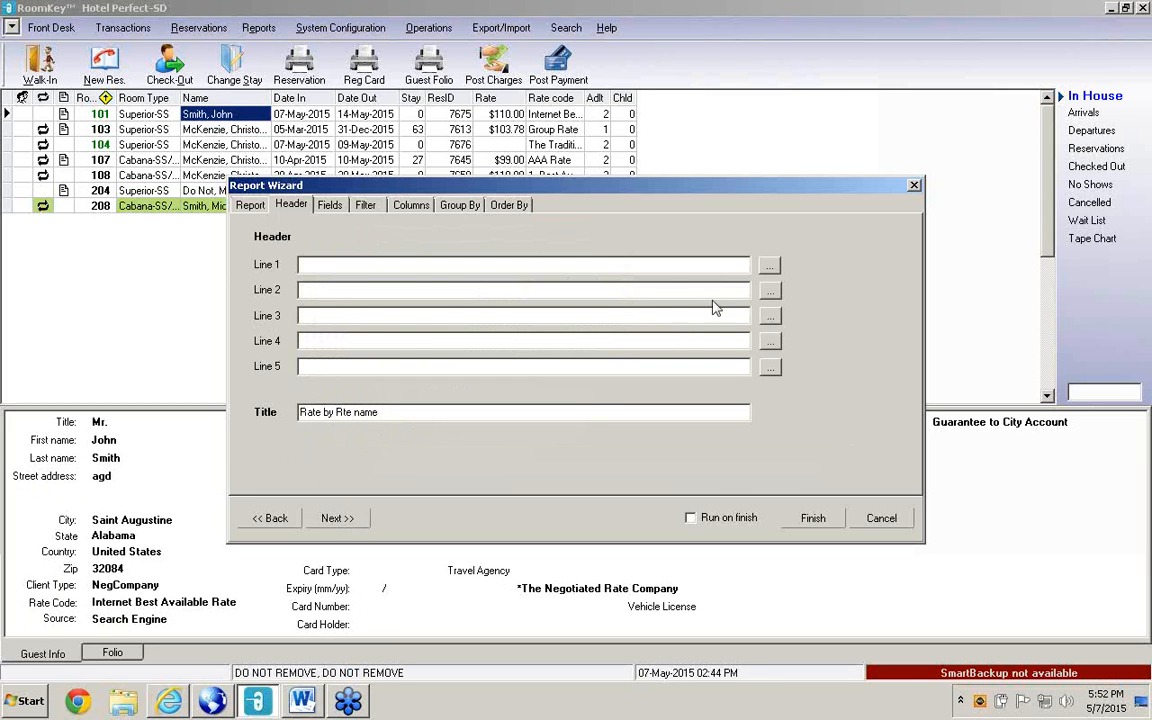
left_click(768, 267)
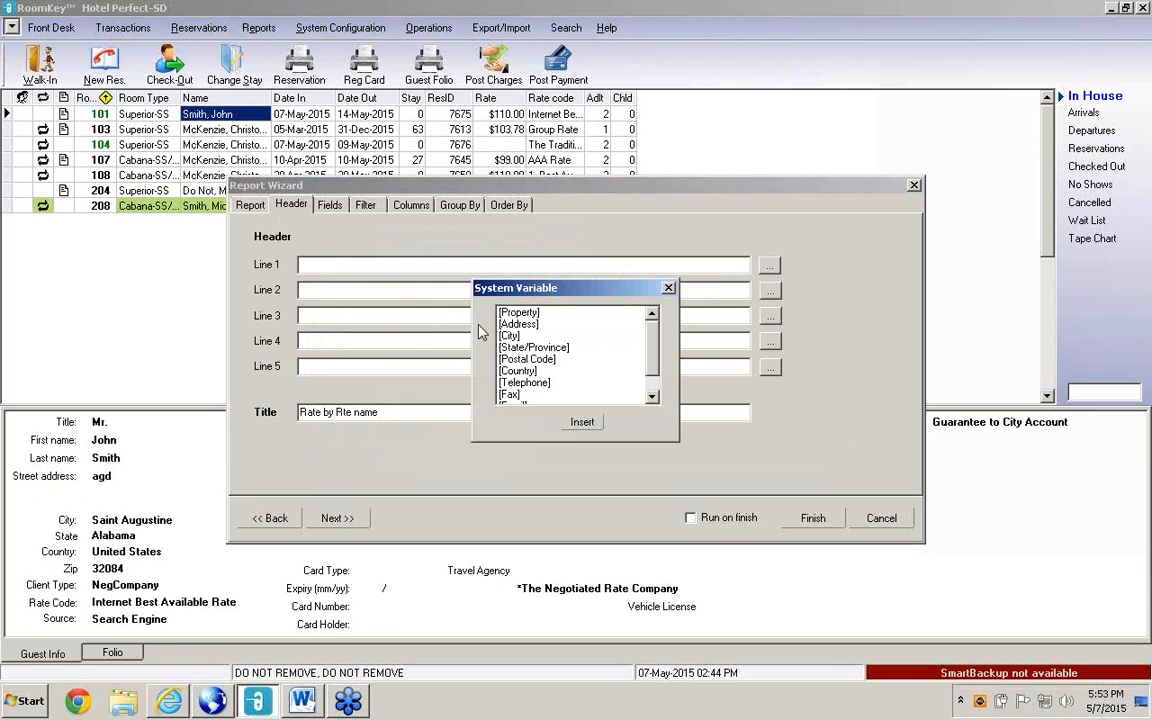
left_click(582, 421)
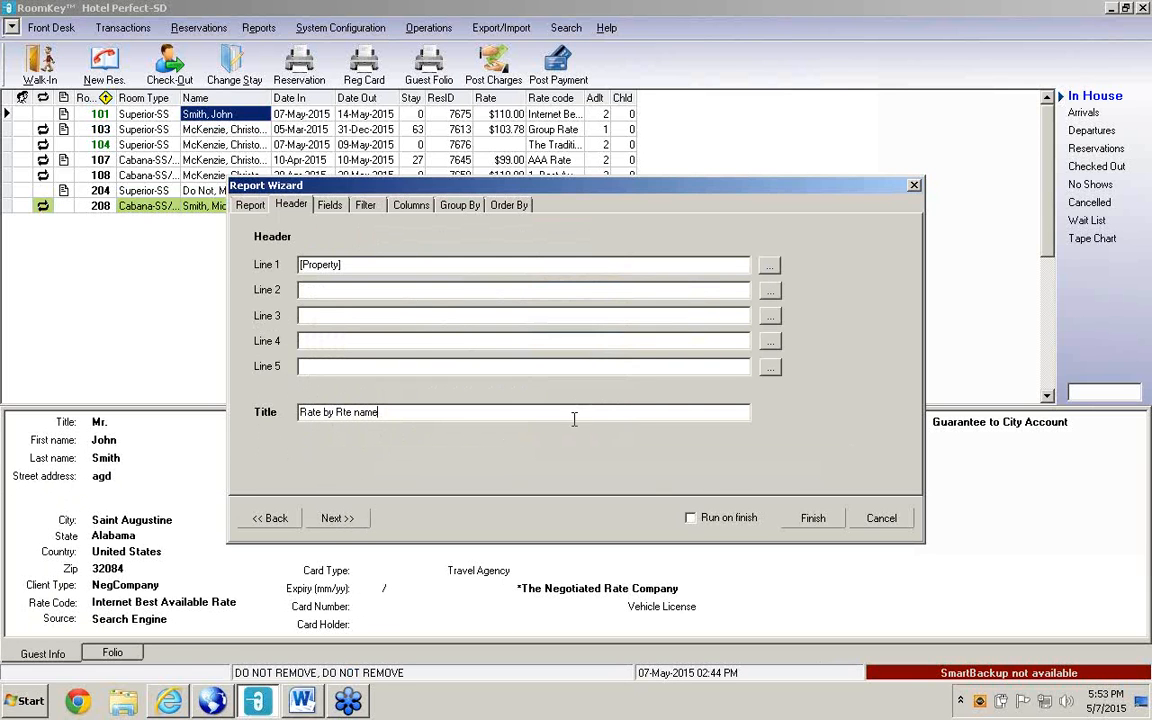
Advance to the field selection and add the Reservations field [Guest Name] to the report.
left_click(336, 518)
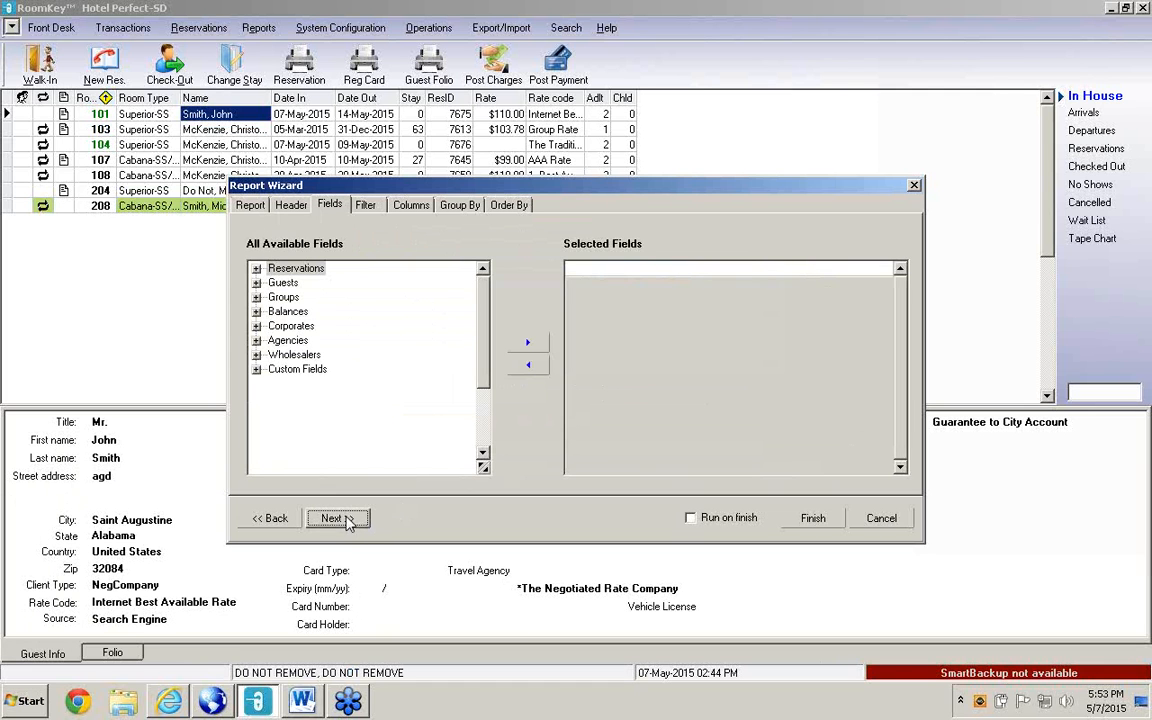
left_click(257, 269)
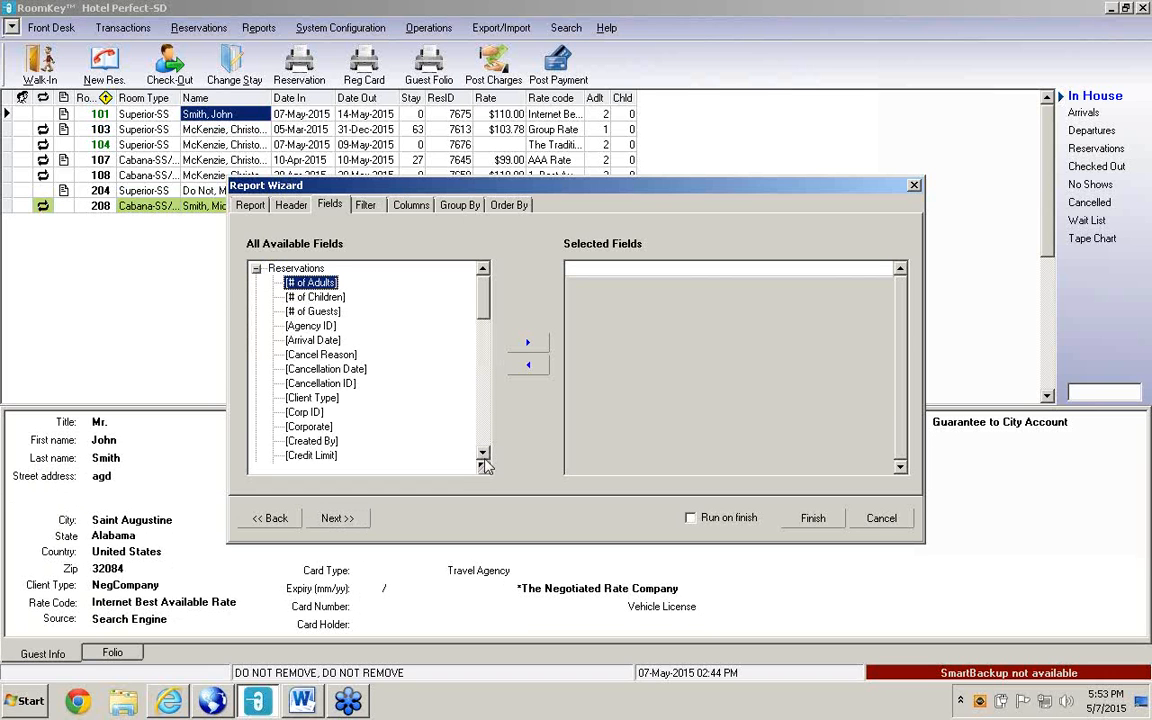
key("Down")
key("Down")
key("Down")
key("Down")
key("Down")
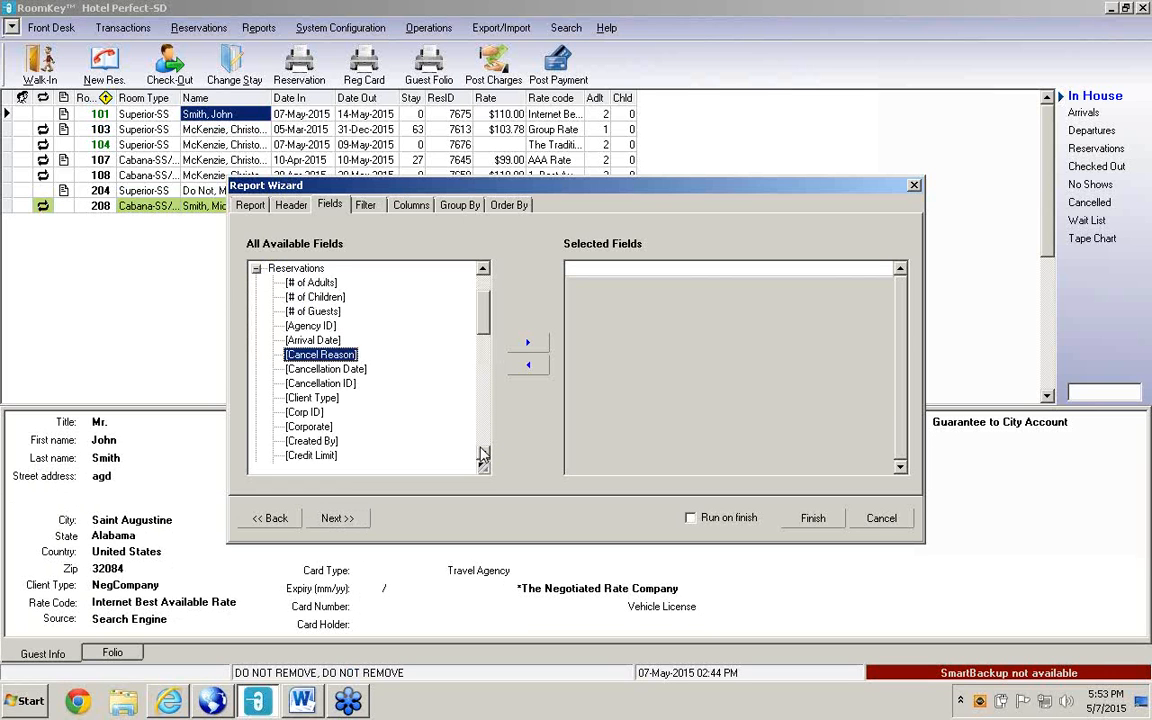
key("Down")
key("Down")
key("Down")
key("Down")
key("Down")
key("Down")
key("Down")
key("Down")
key("Down")
key("Down")
key("Down")
key("Down")
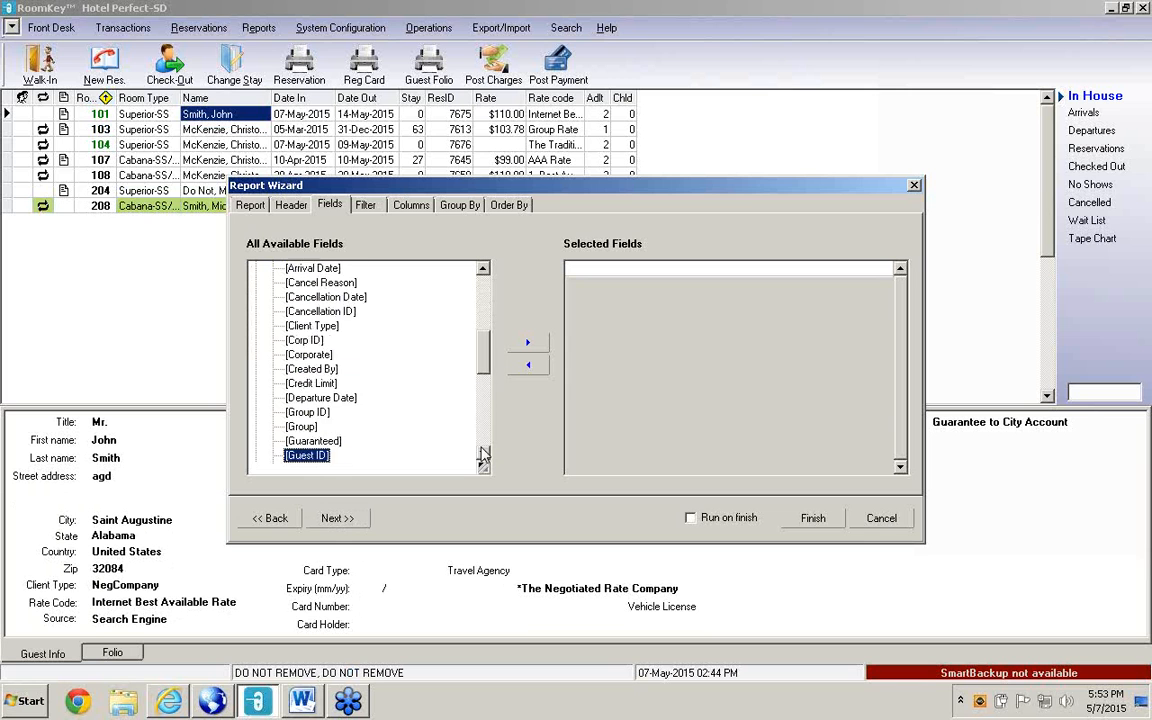
key("Down")
key("Down")
key("Up")
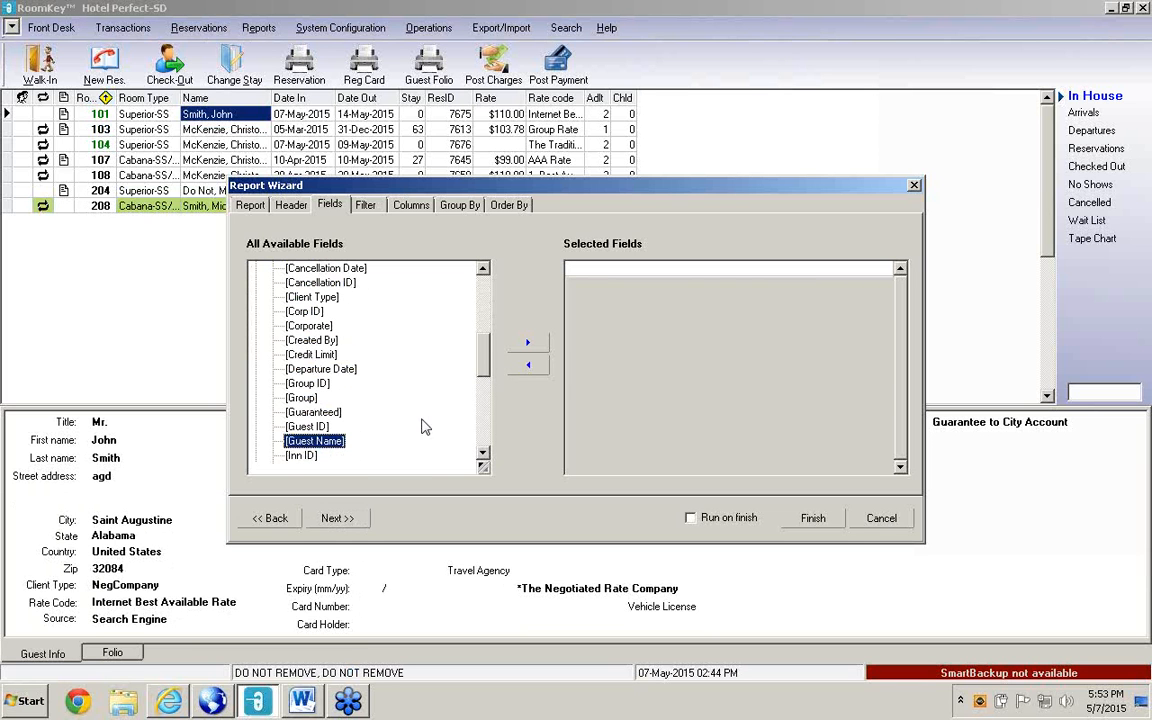
left_click(530, 350)
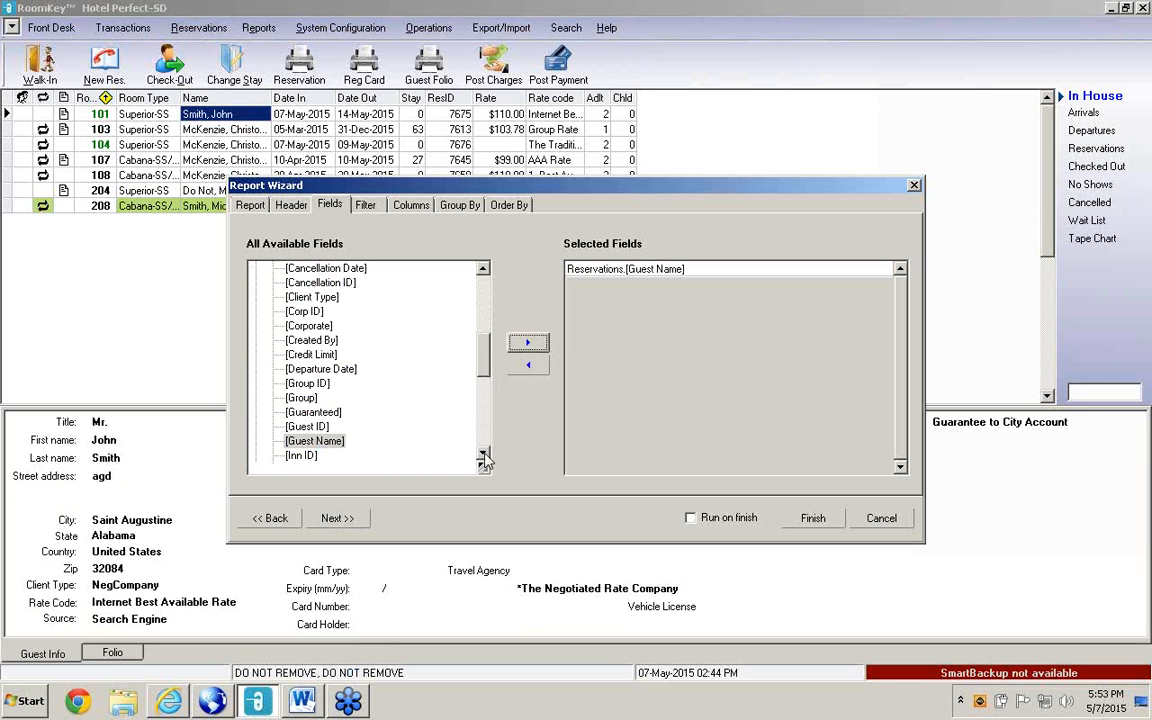
Add the Reservations field [Res ID] to the report's selected fields.
key("Down")
key("Down")
key("Down")
key("Down")
key("Down")
key("Down")
key("Down")
key("Down")
key("Down")
key("Down")
key("Down")
key("Down")
key("Down")
key("Down")
key("Down")
key("Down")
key("Down")
key("Down")
key("Down")
key("Down")
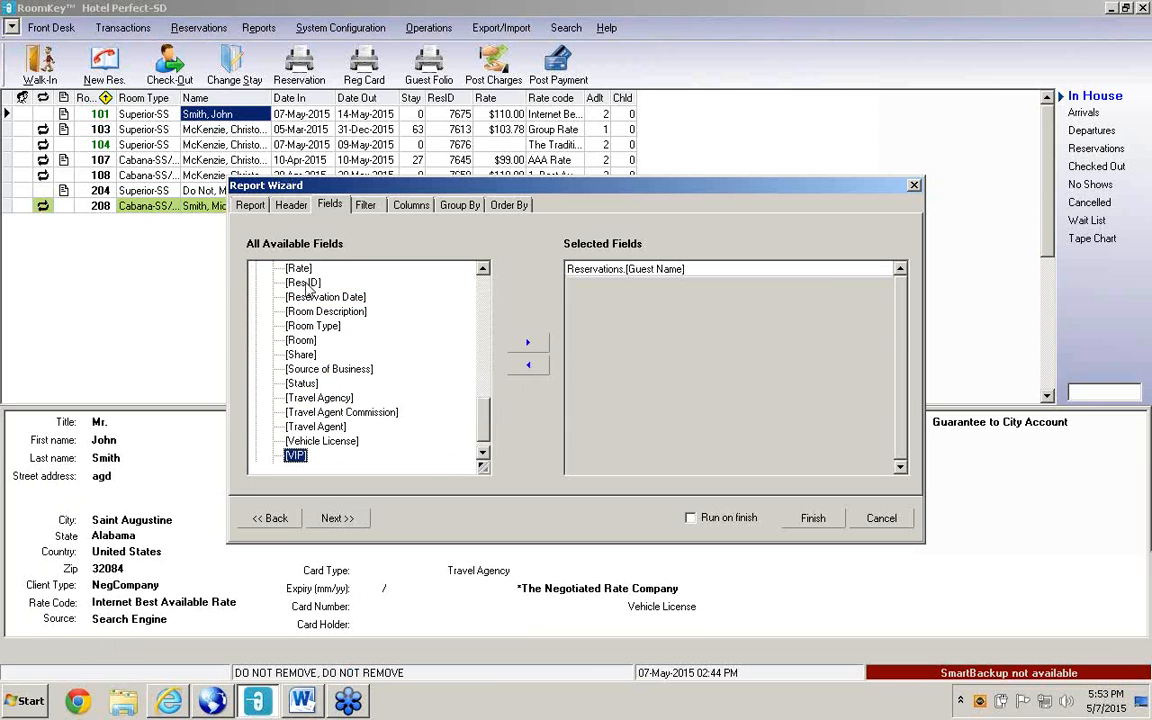
left_click(302, 283)
left_click(544, 344)
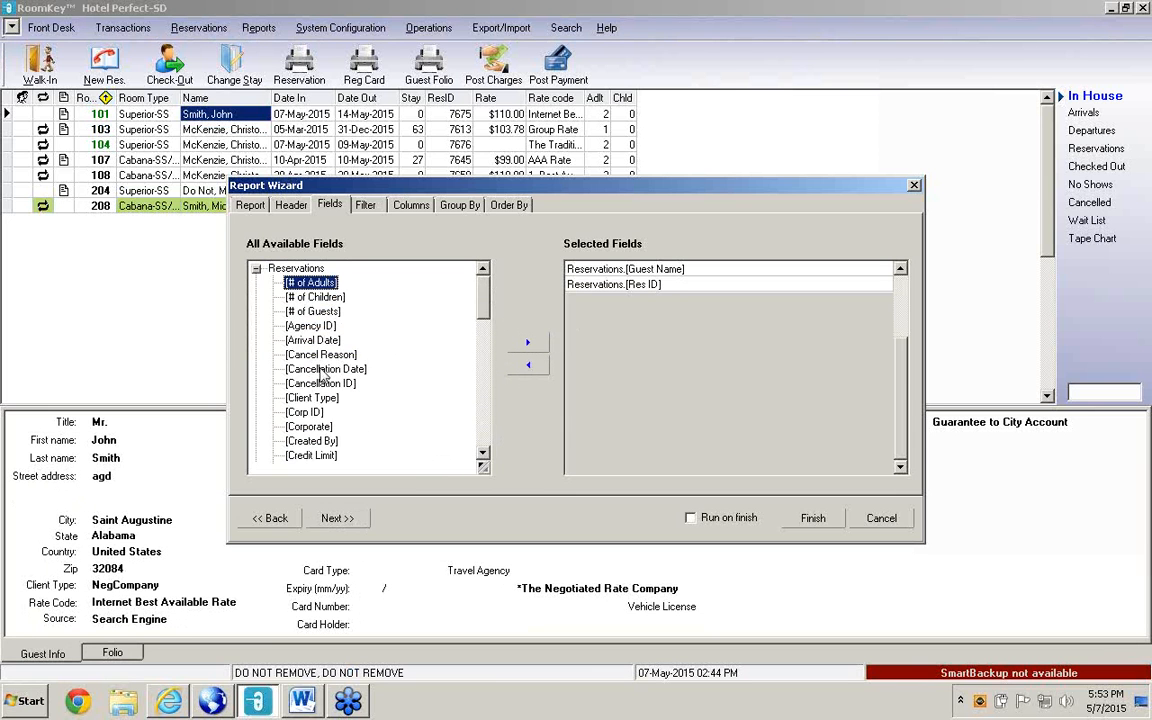
Add the Reservations fields [Arrival Date] and [Departure Date] to the report's selected fields.
left_click(340, 341)
left_click(528, 342)
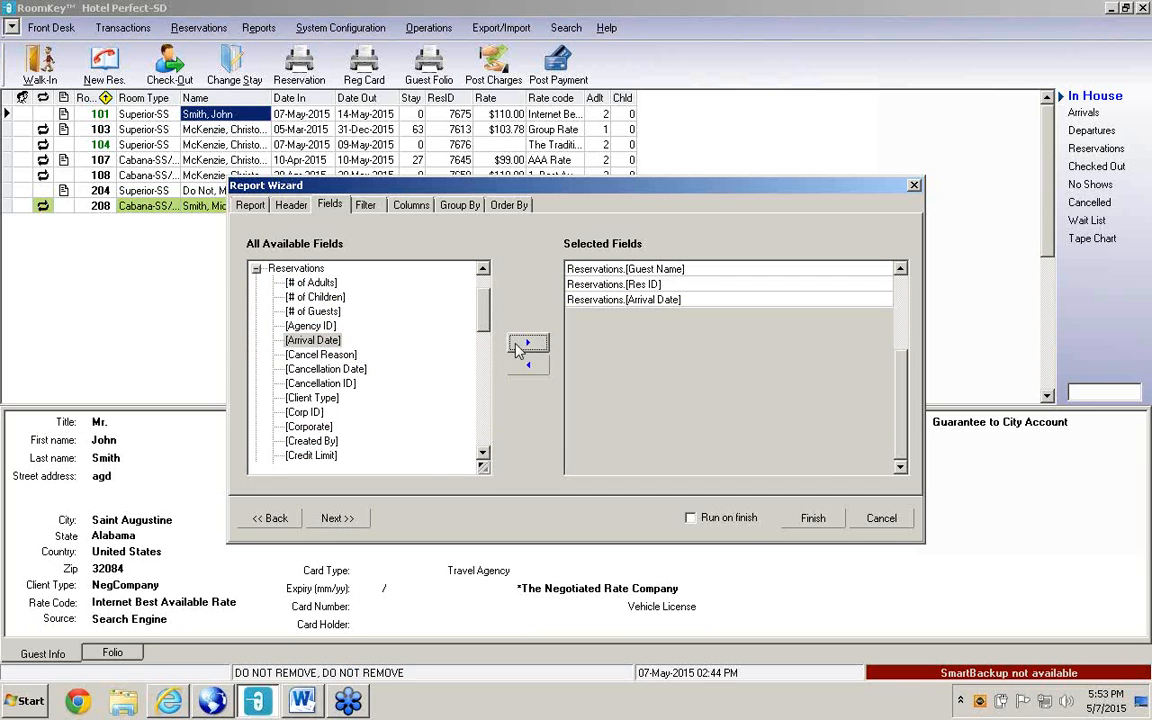
key("Down")
key("Down")
key("Down")
key("Down")
key("Down")
key("Down")
key("Down")
key("Down")
key("Down")
key("Down")
key("Down")
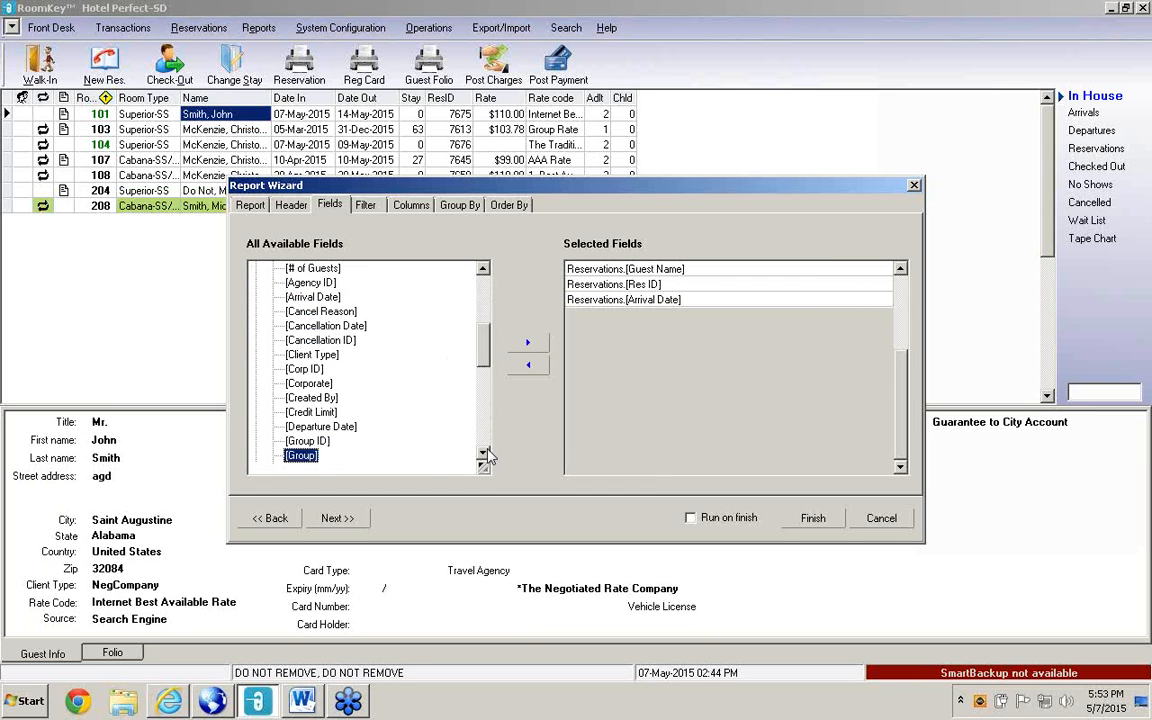
left_click(318, 426)
left_click(528, 342)
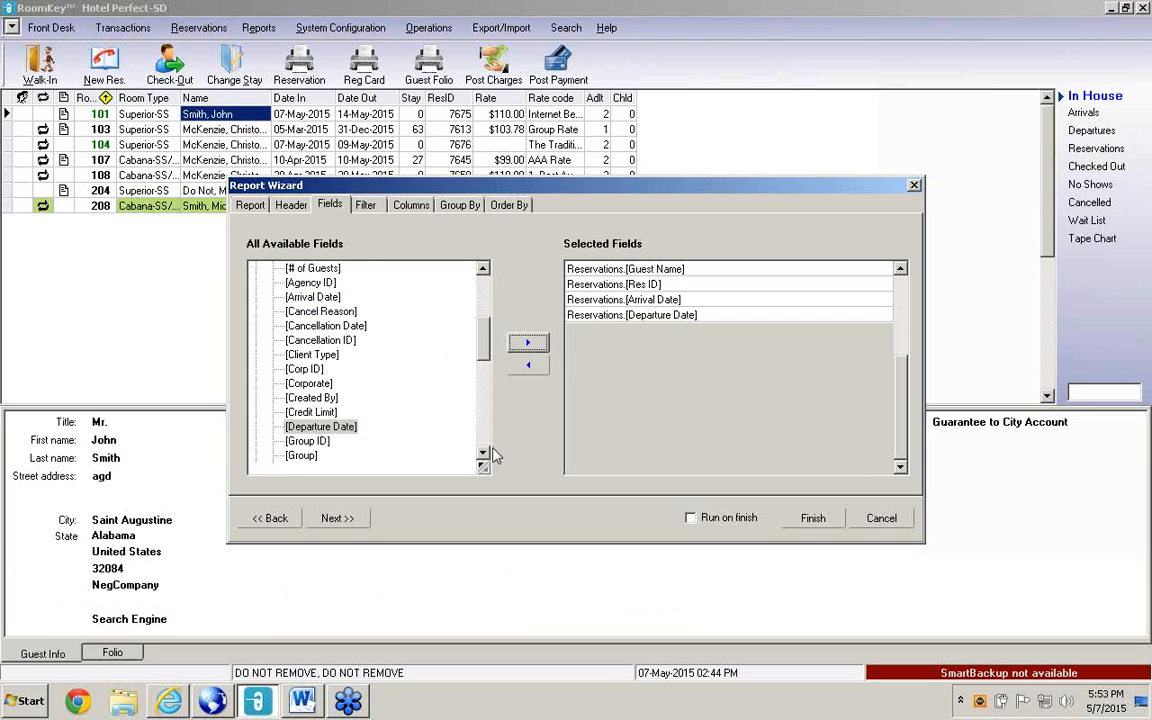
Add the Reservations fields [Rate Name] and [Rate] to the report's selected fields.
key("Down")
key("Down")
key("Down")
key("Down")
key("Down")
key("Down")
key("Down")
key("Down")
key("Down")
key("Down")
key("Down")
key("Down")
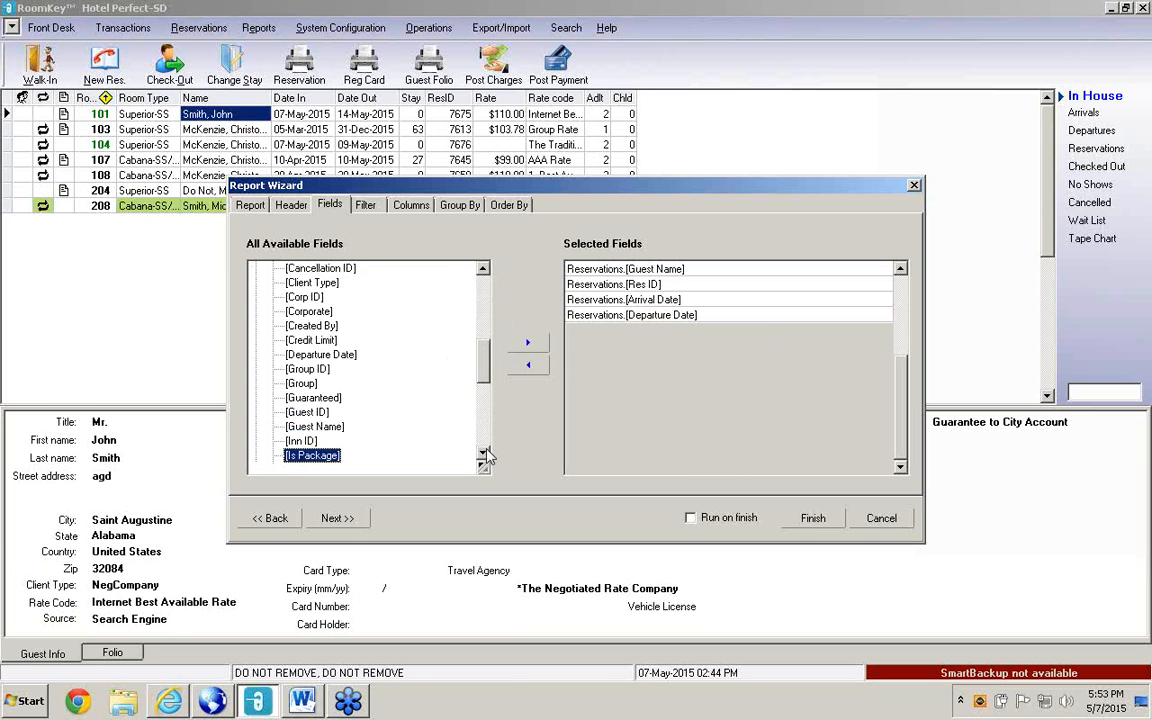
key("Down")
key("Down")
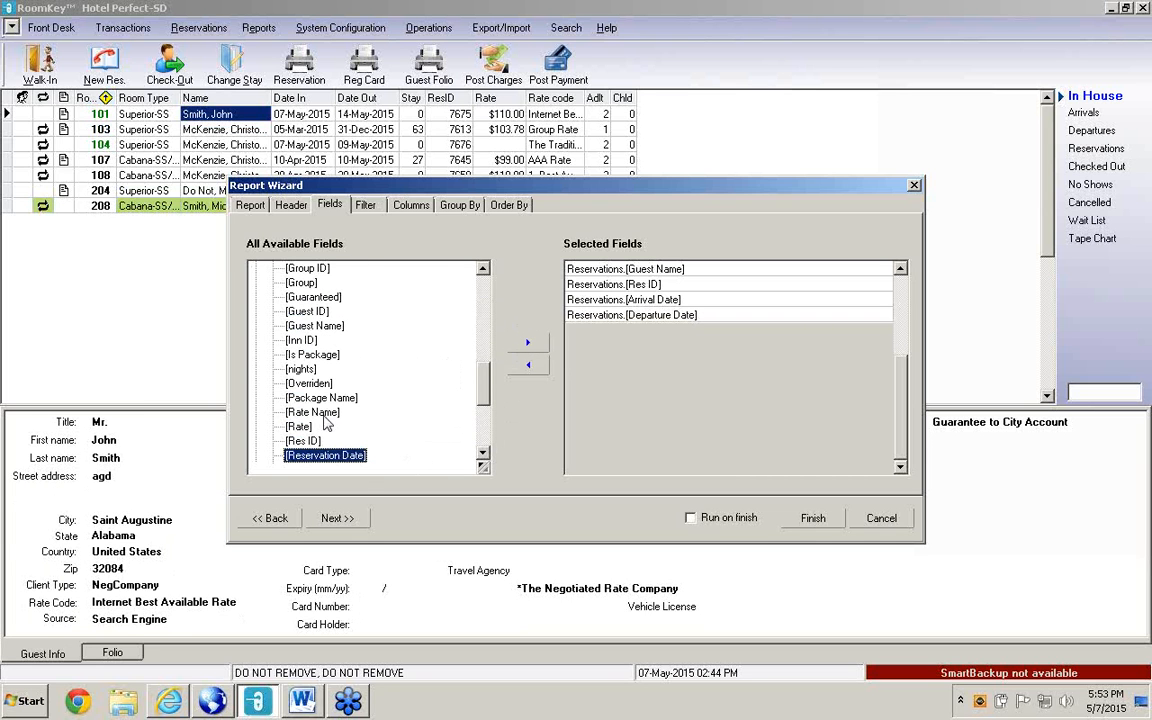
key("Up")
key("Up")
key("Up")
left_click(529, 345)
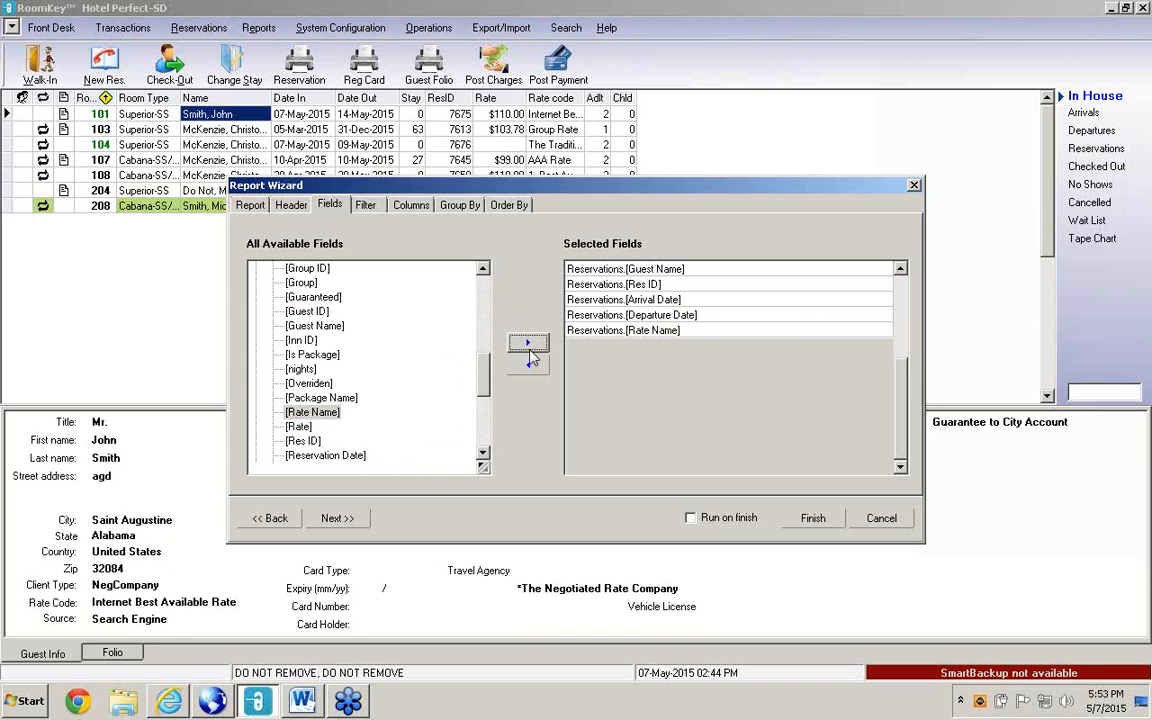
left_click(300, 427)
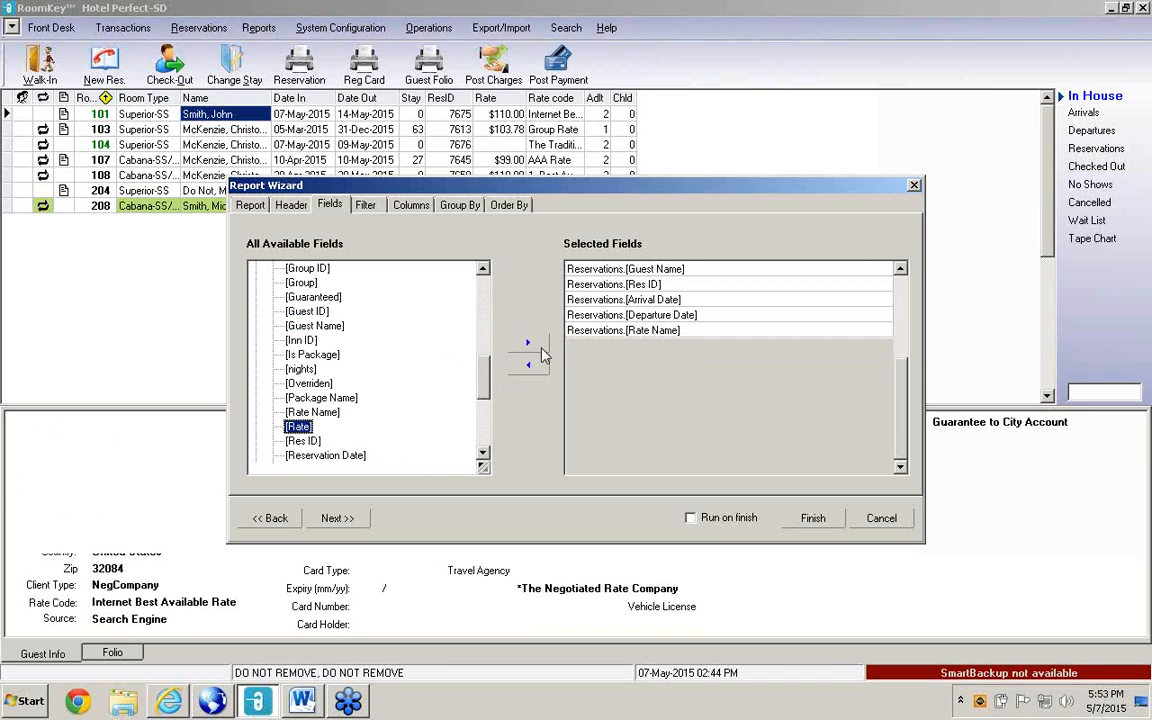
left_click(536, 346)
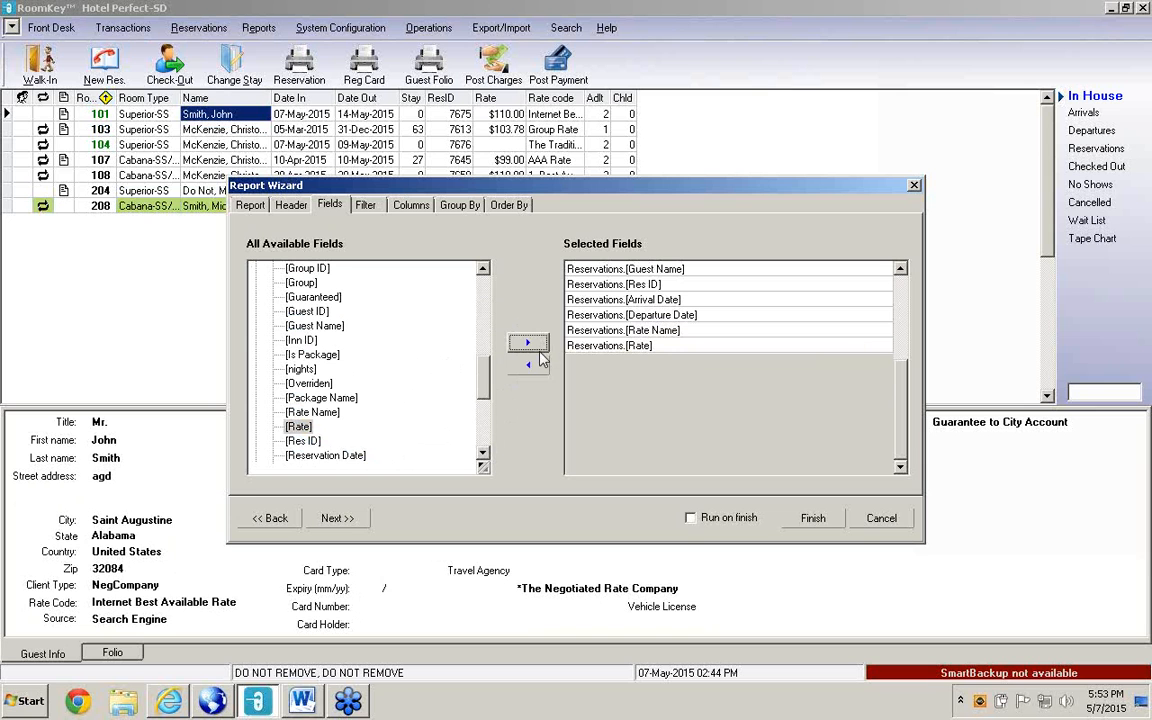
Advance to the report's filter settings and select [Rate] under Reservations as the field to filter on.
left_click(350, 521)
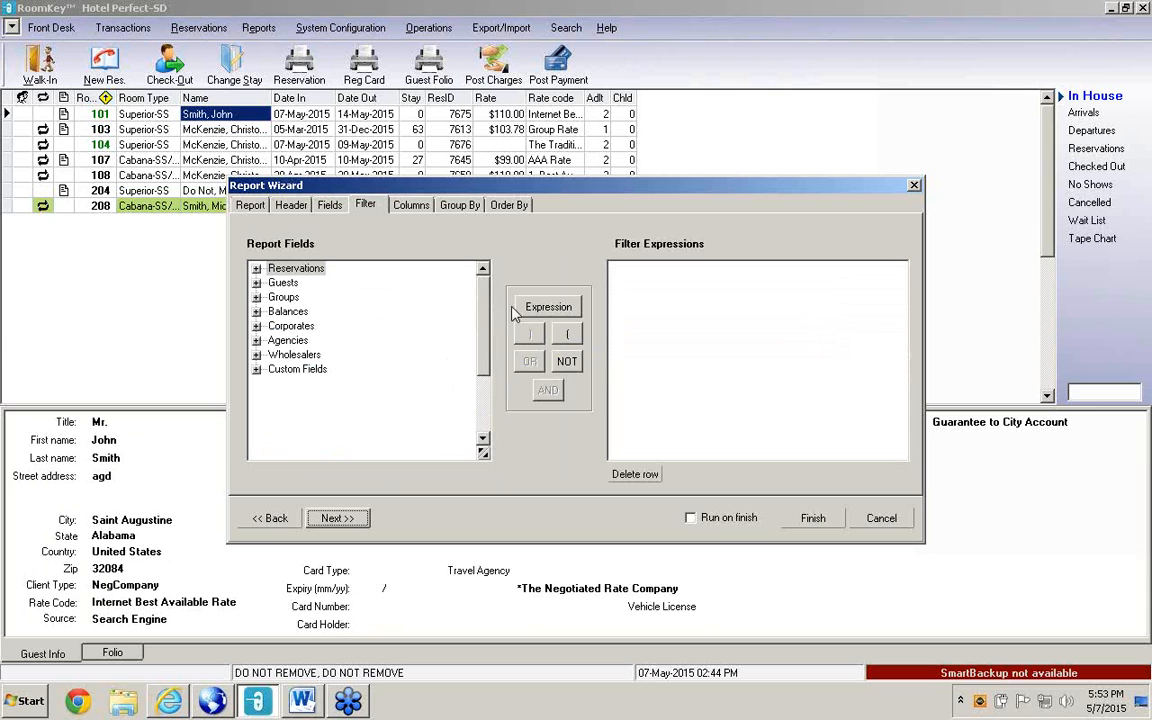
left_click(549, 308)
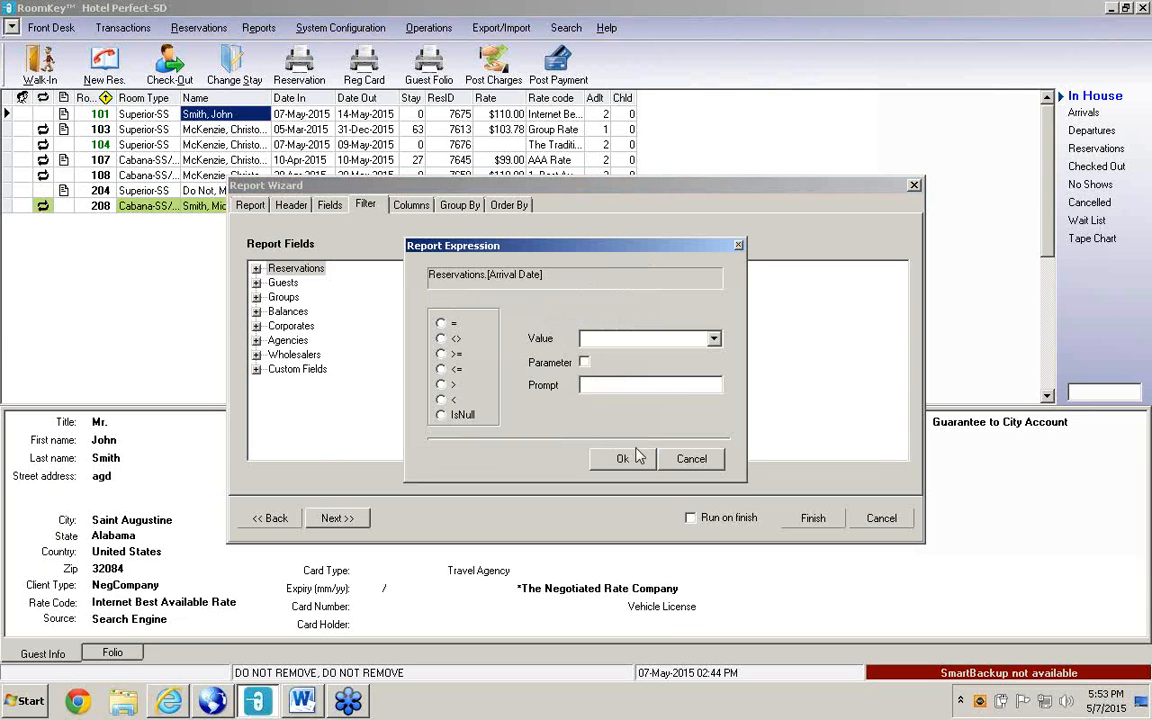
left_click(688, 461)
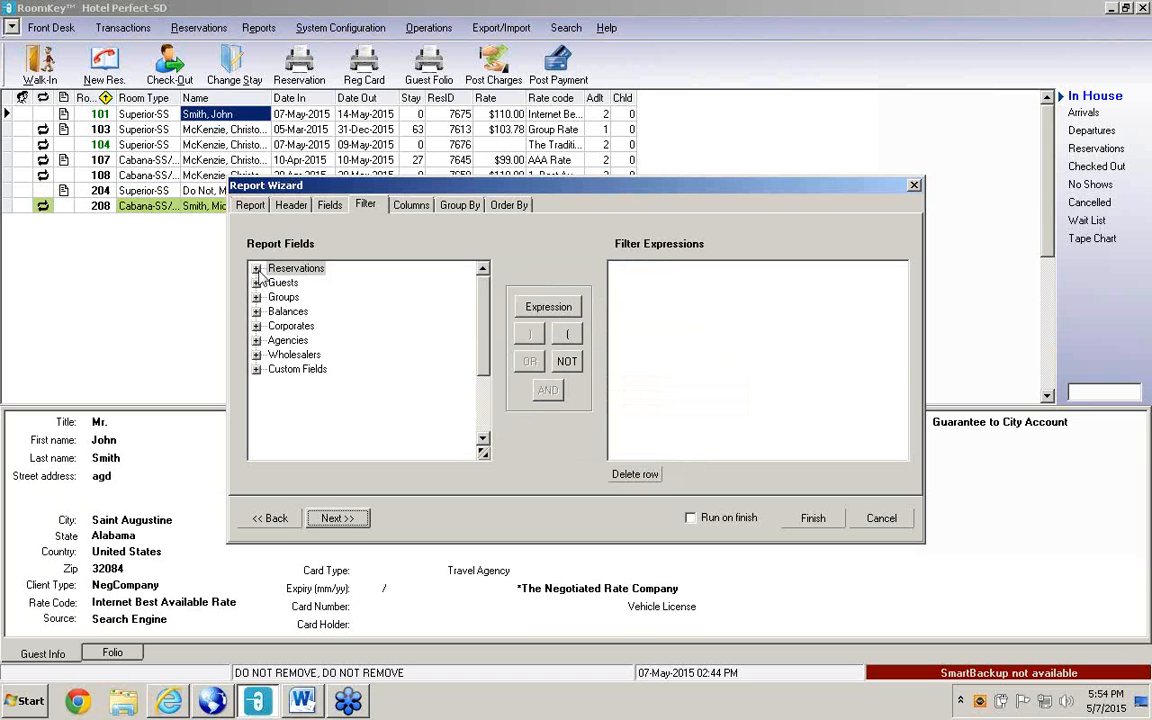
left_click(256, 268)
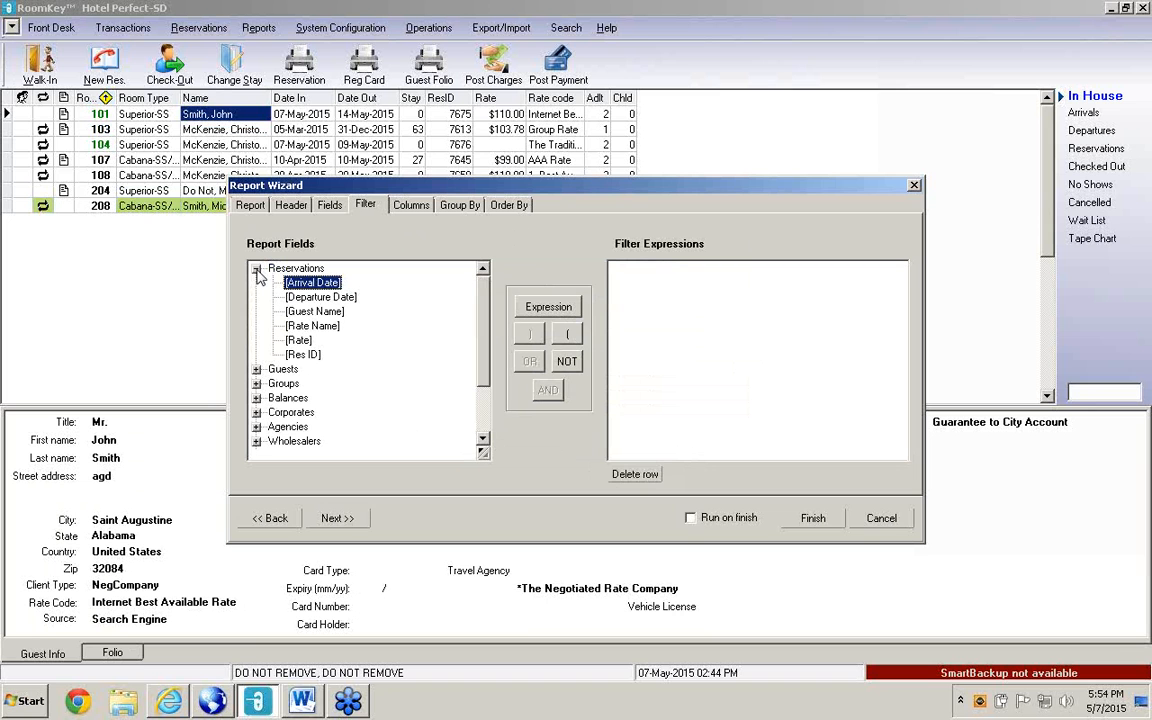
left_click(298, 340)
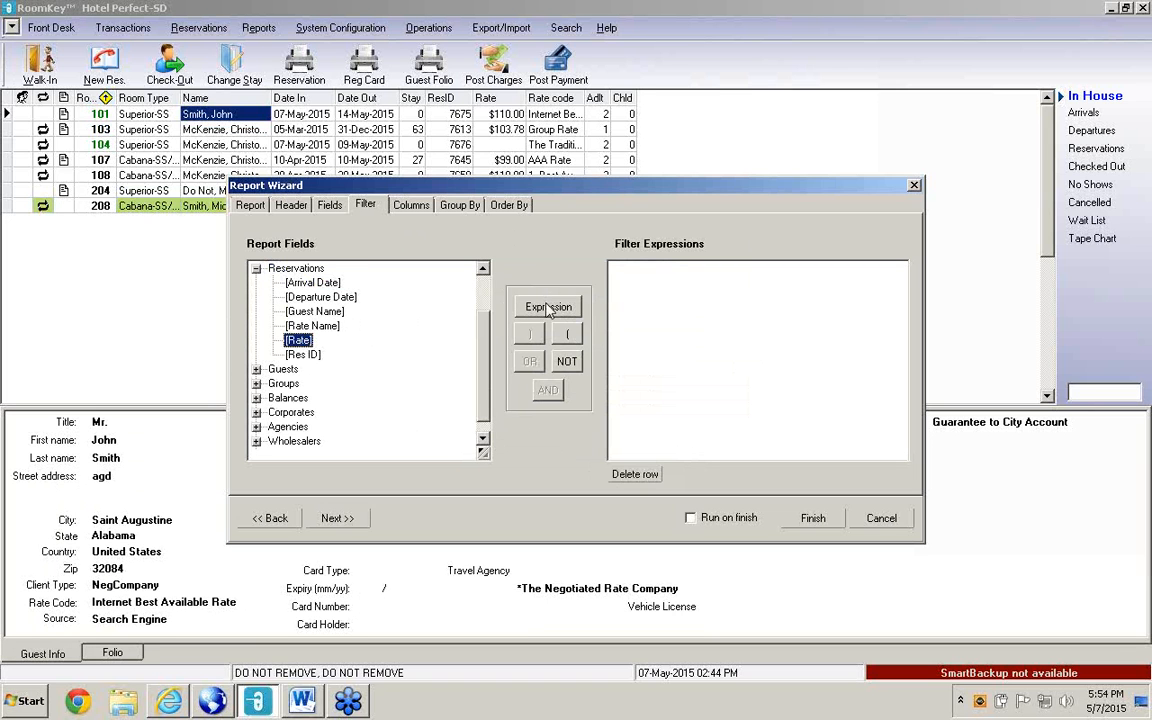
left_click(549, 306)
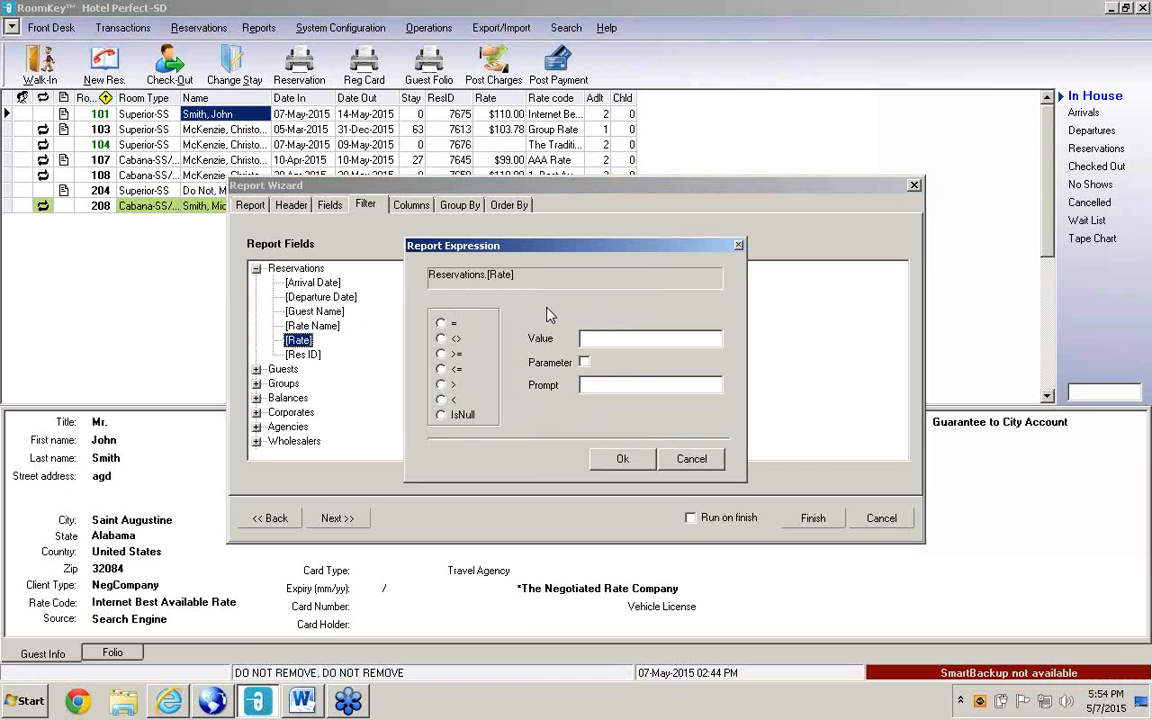
left_click(592, 340)
left_click(441, 323)
left_click(617, 459)
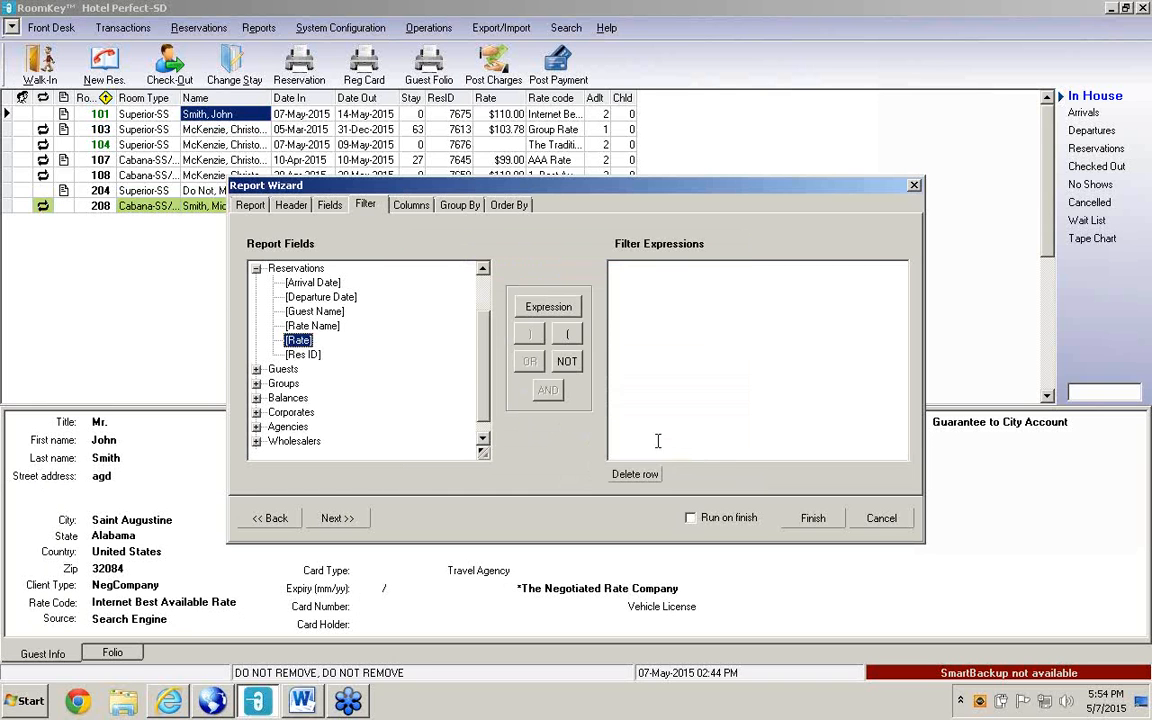
Add a filter expression requiring [Rate] to equal a parameter with the prompt "Enter Rate Name here".
left_click(550, 308)
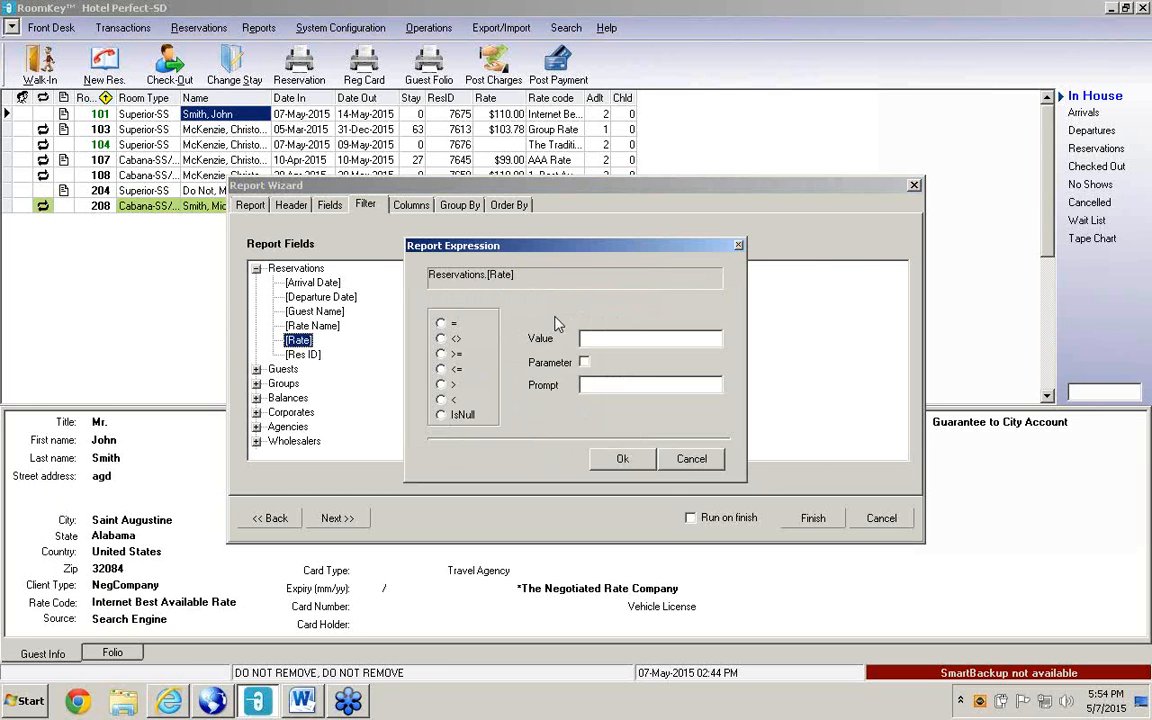
left_click(442, 325)
left_click(589, 384)
type("Enter RAte Name ")
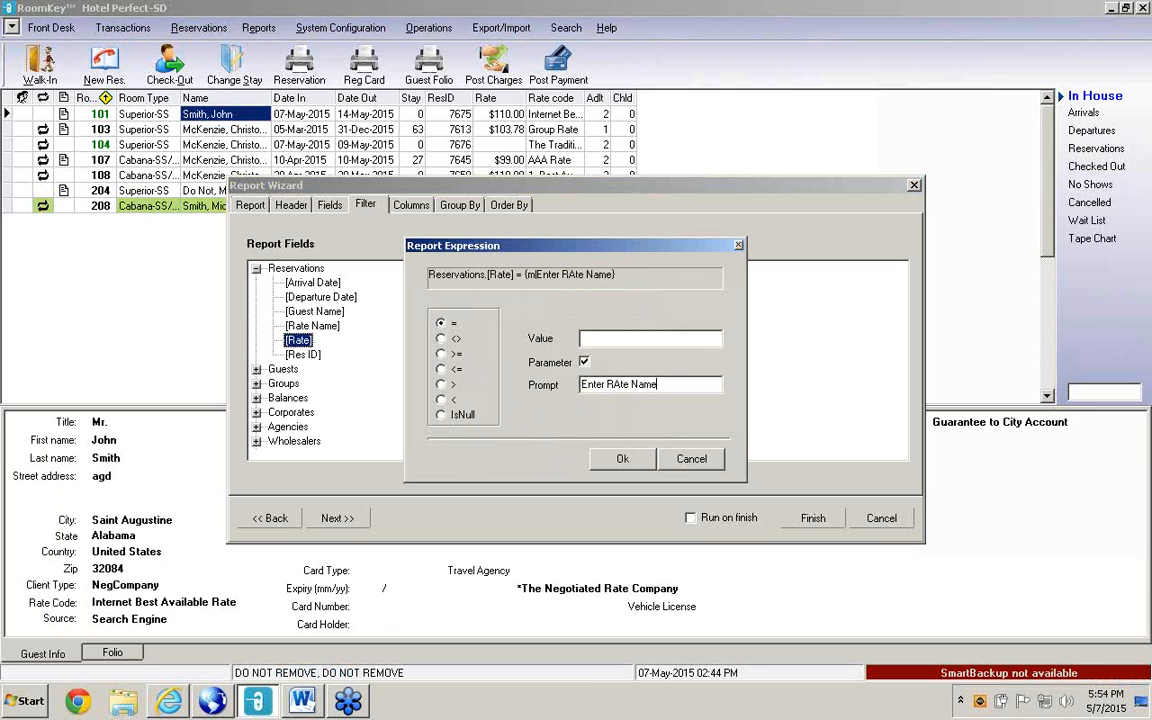
type("here")
key("BackSpace")
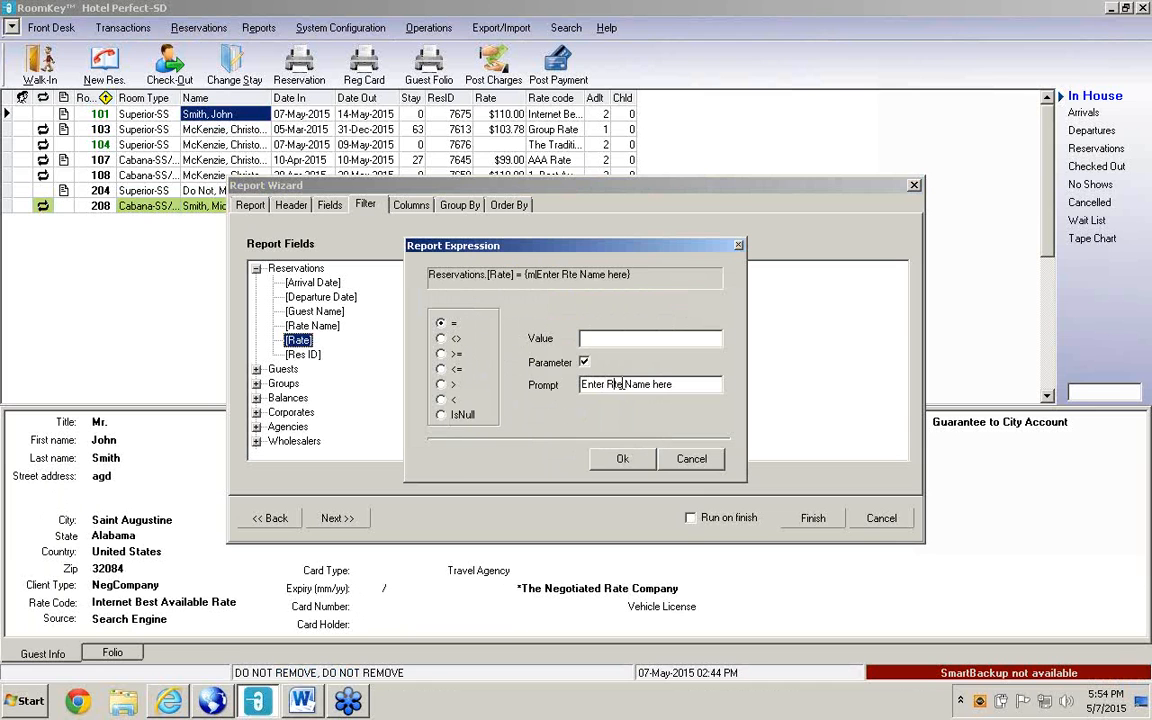
type("a")
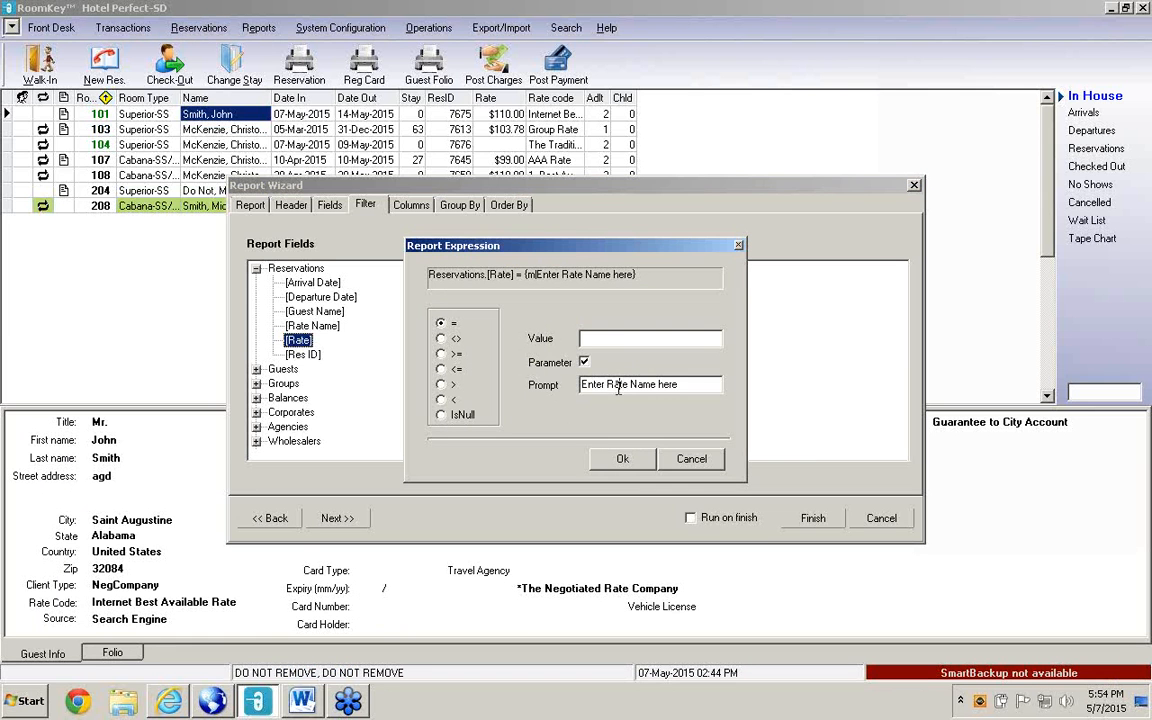
left_click(620, 458)
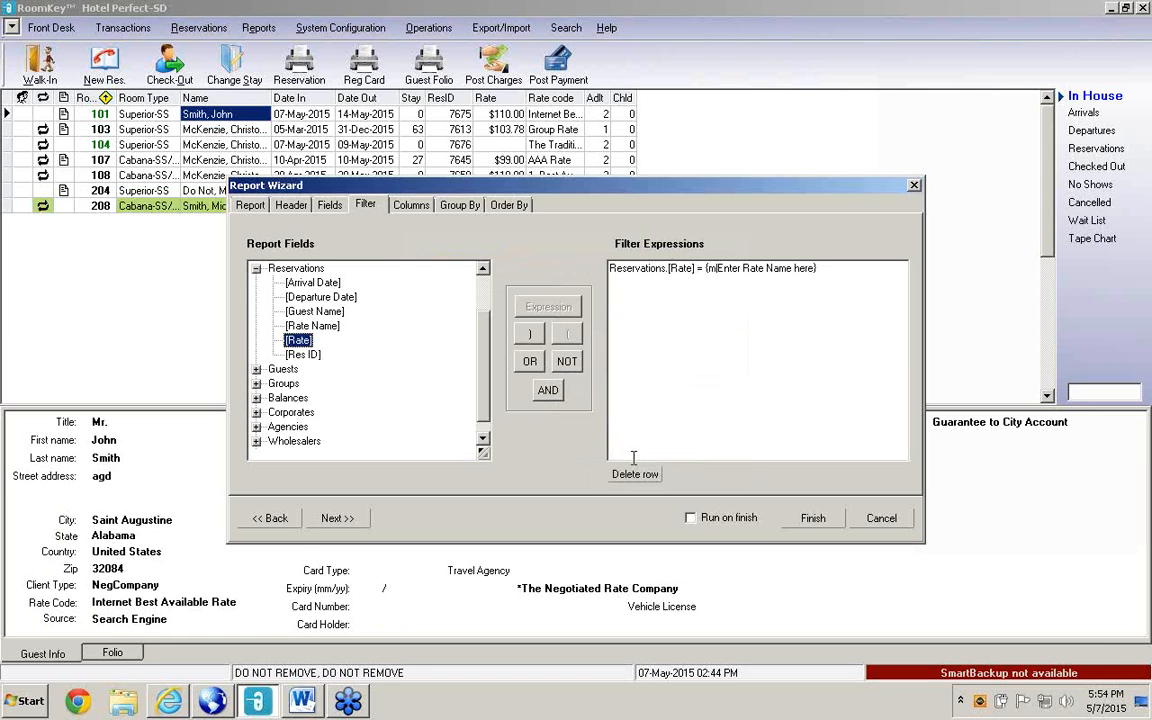
Append an AND condition requiring [Arrival Date] >= a parameter with the prompt "Arrival from".
left_click(550, 391)
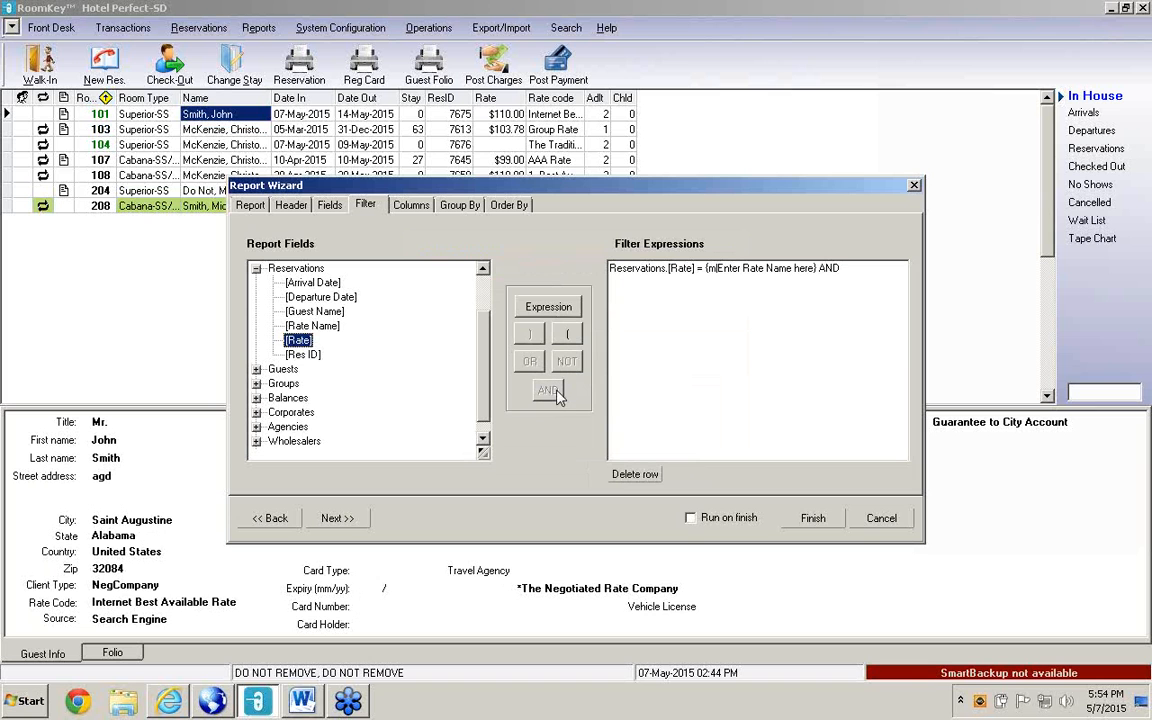
left_click(312, 283)
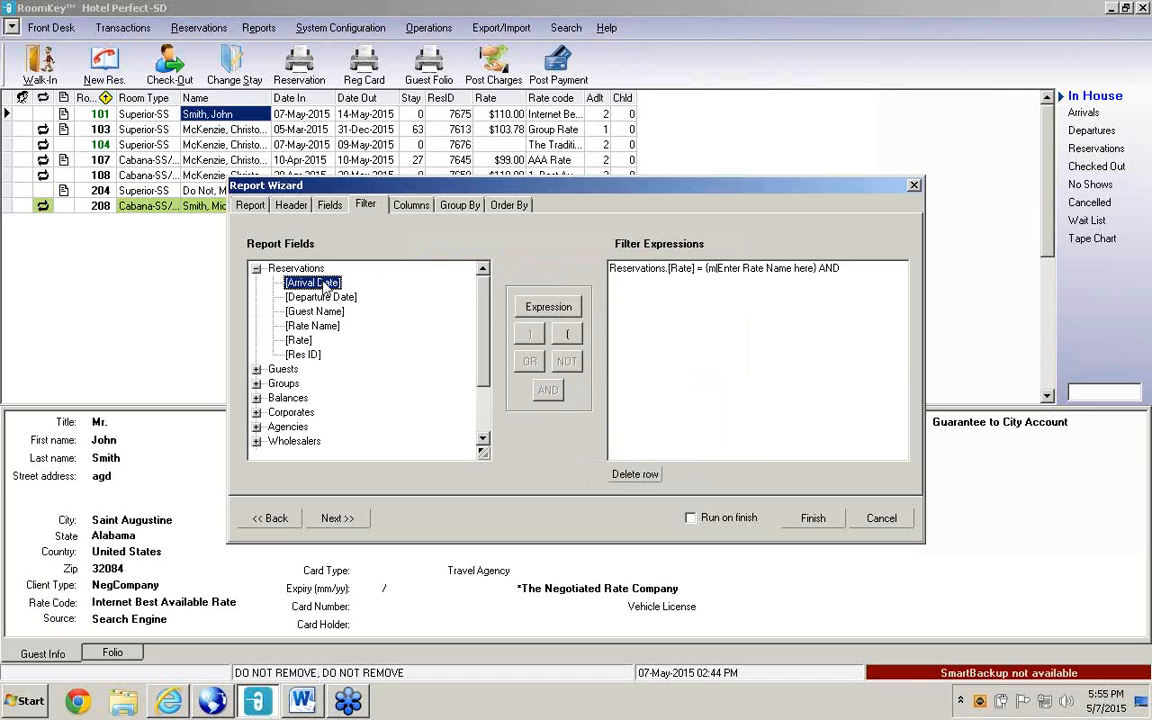
left_click(548, 307)
left_click(441, 354)
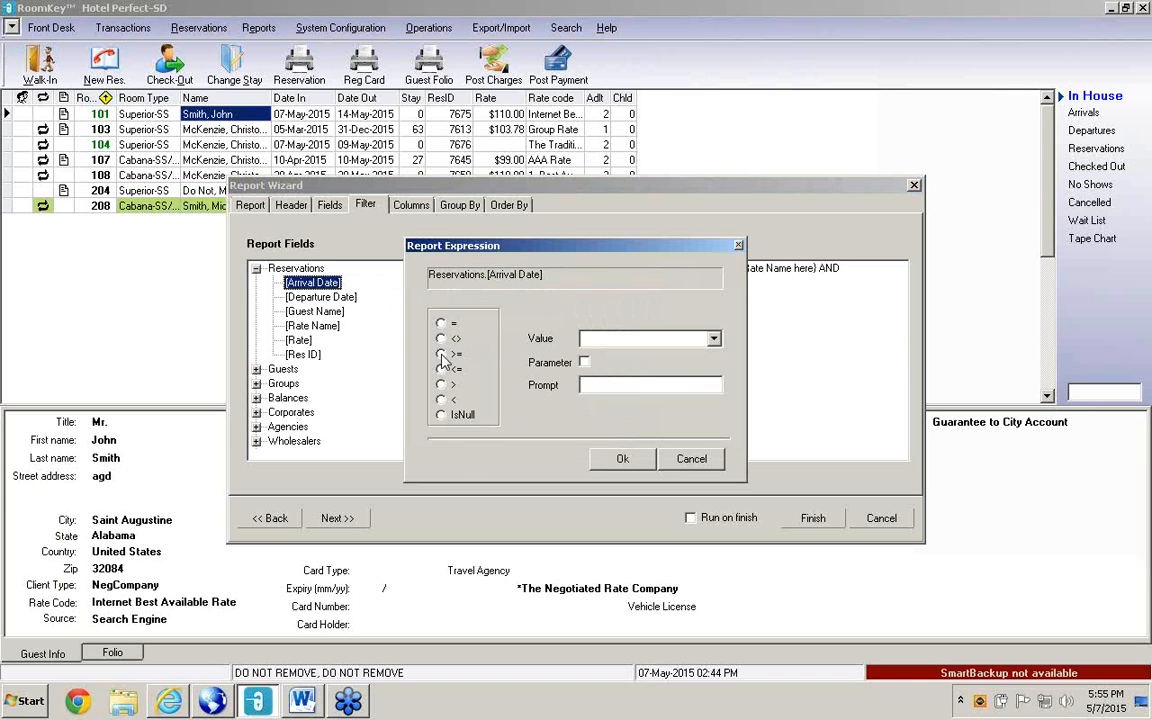
left_click(585, 363)
type("A")
type("rrail")
key("BackSpace")
key("BackSpace")
key("BackSpace")
type("ival")
type("from")
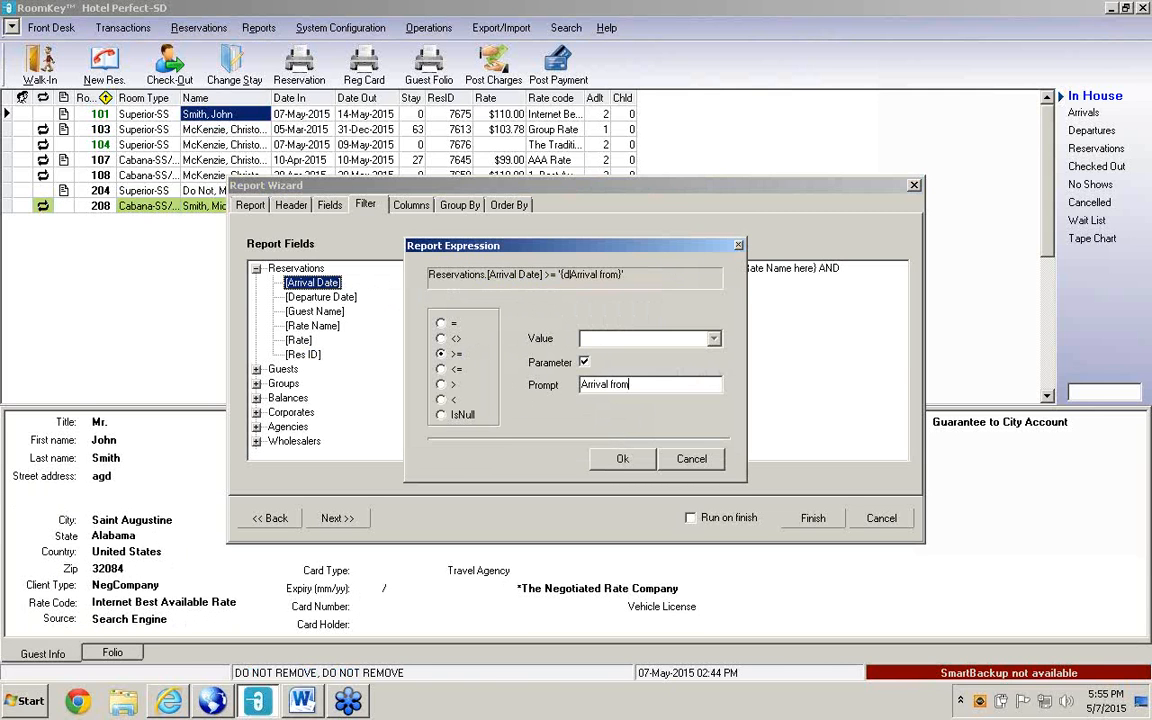
left_click(622, 458)
Append an AND condition requiring [Arrival Date] <= a parameter with the prompt "Arrival to".
left_click(548, 390)
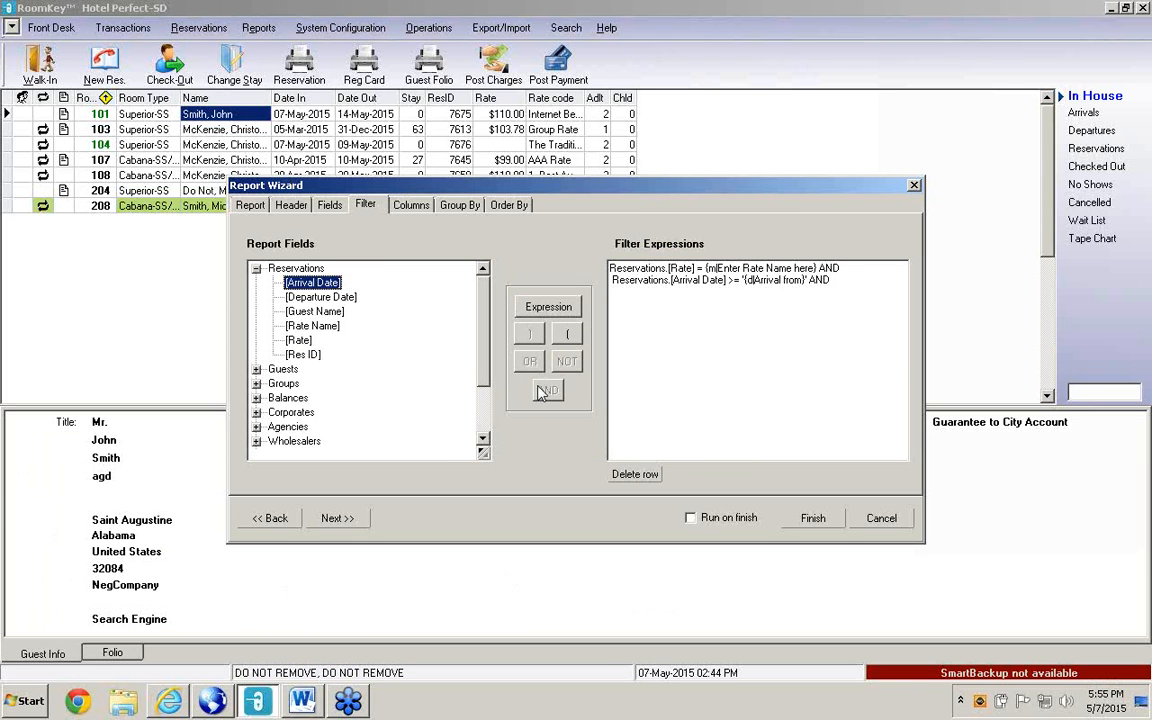
left_click(548, 306)
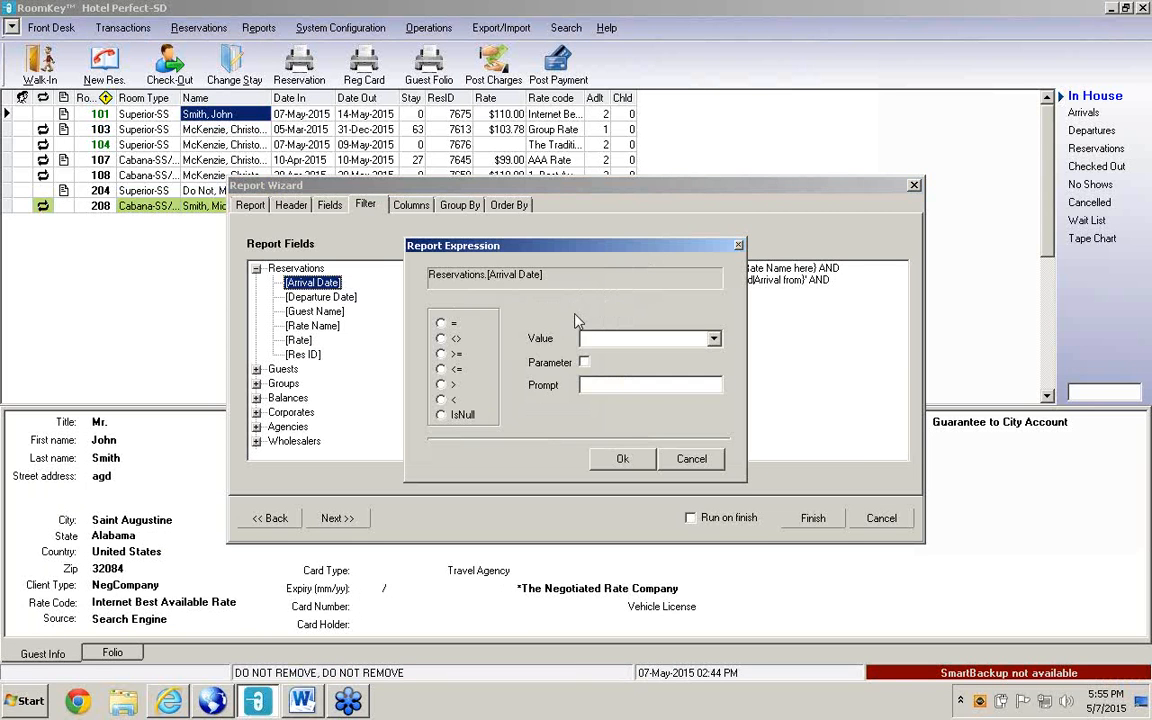
left_click(441, 369)
left_click(584, 362)
type("Arrival too")
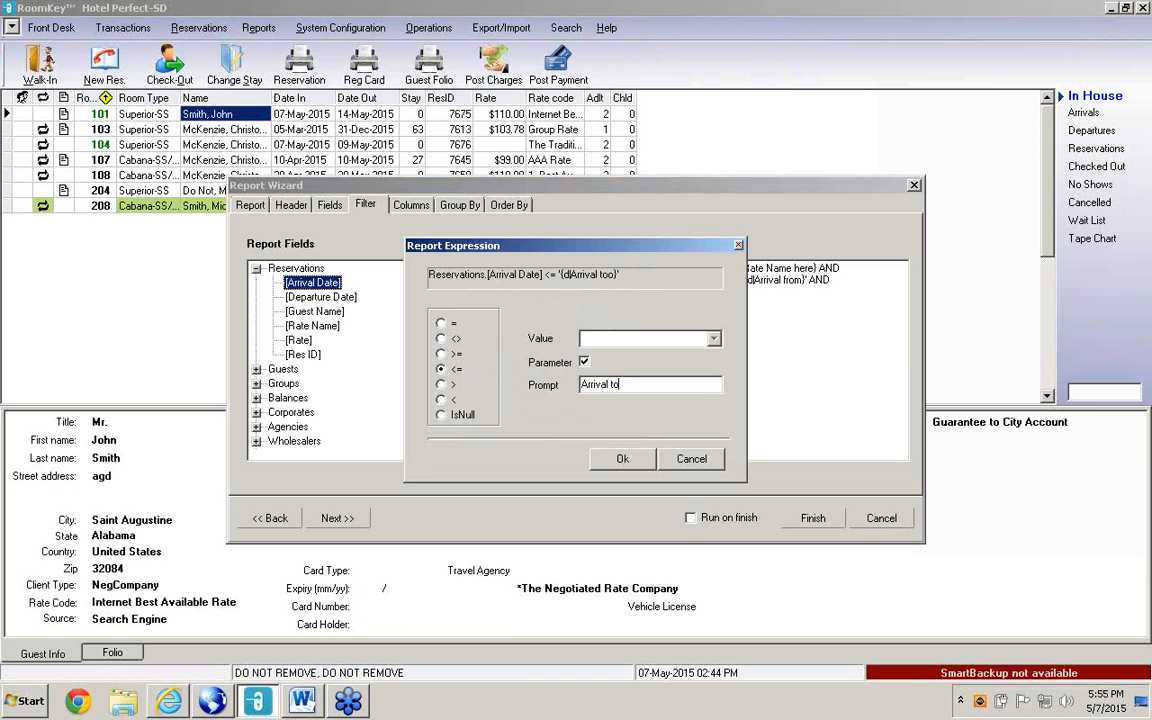
left_click(622, 458)
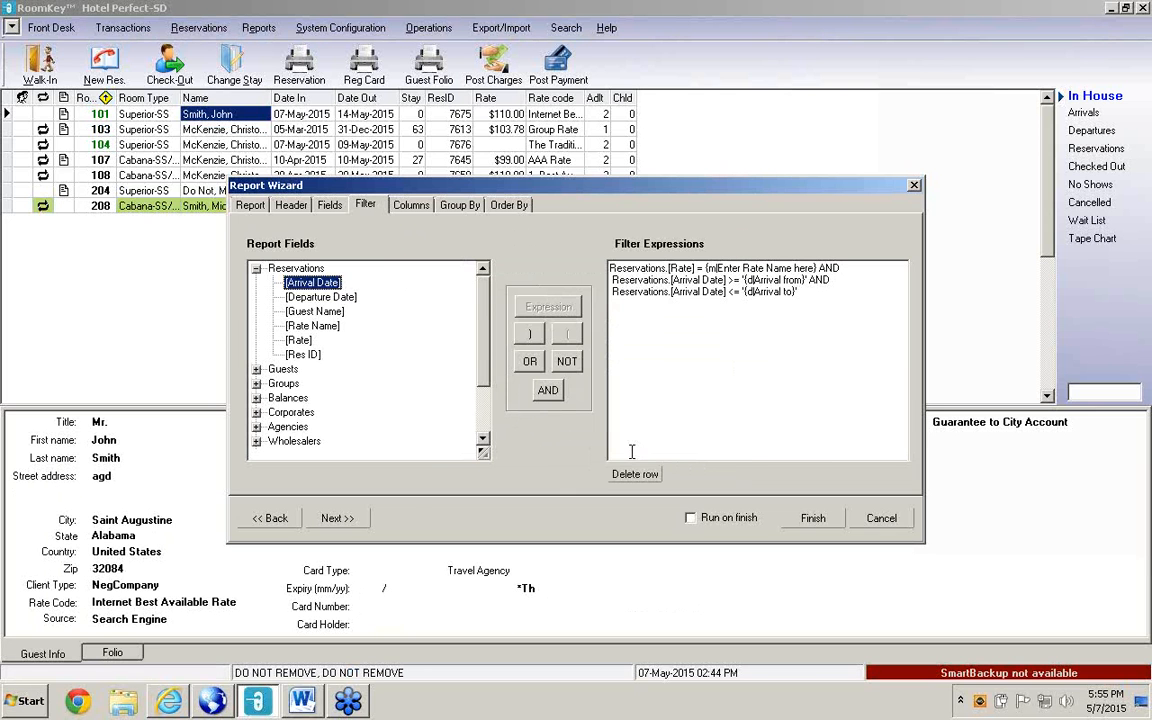
Advance to the report's column settings and set the width of [Guest Name] to 30 and [Res ID] to 7.
left_click(348, 523)
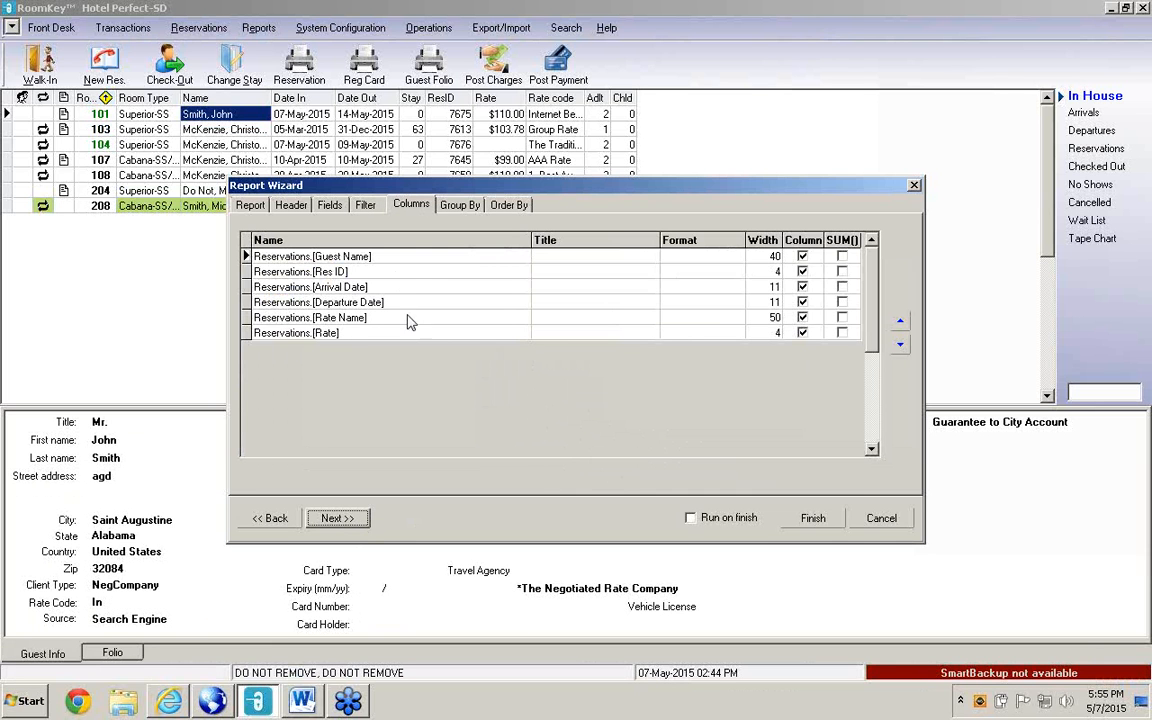
left_click(752, 257)
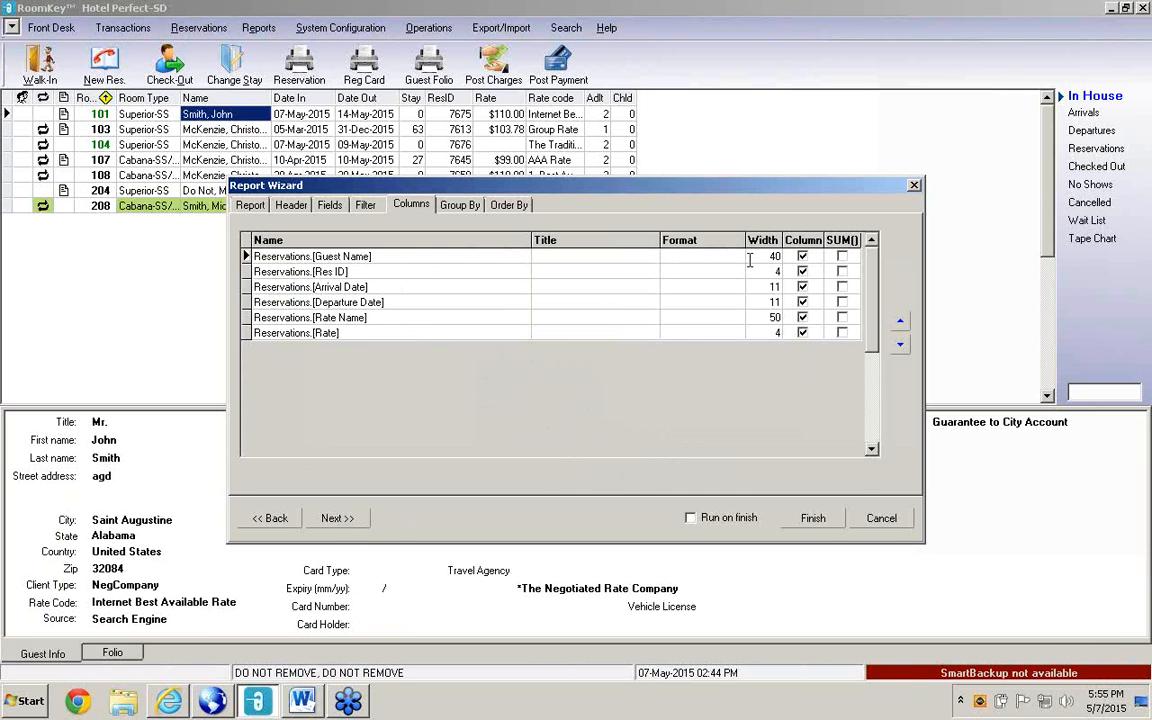
type("30")
left_click(771, 276)
left_click(767, 273)
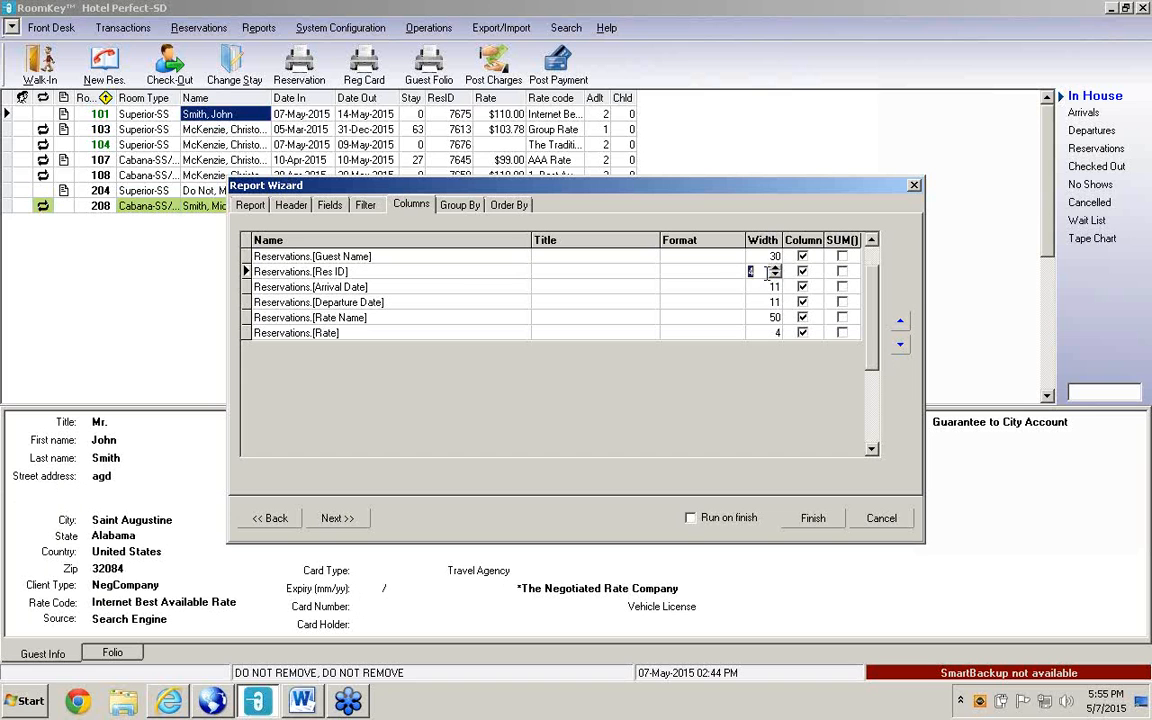
key("Tab")
Set the [Arrival Date] format to mm/dd/yy and exclude [Departure Date] from the displayed columns.
left_click(743, 288)
left_click(737, 287)
left_click(690, 342)
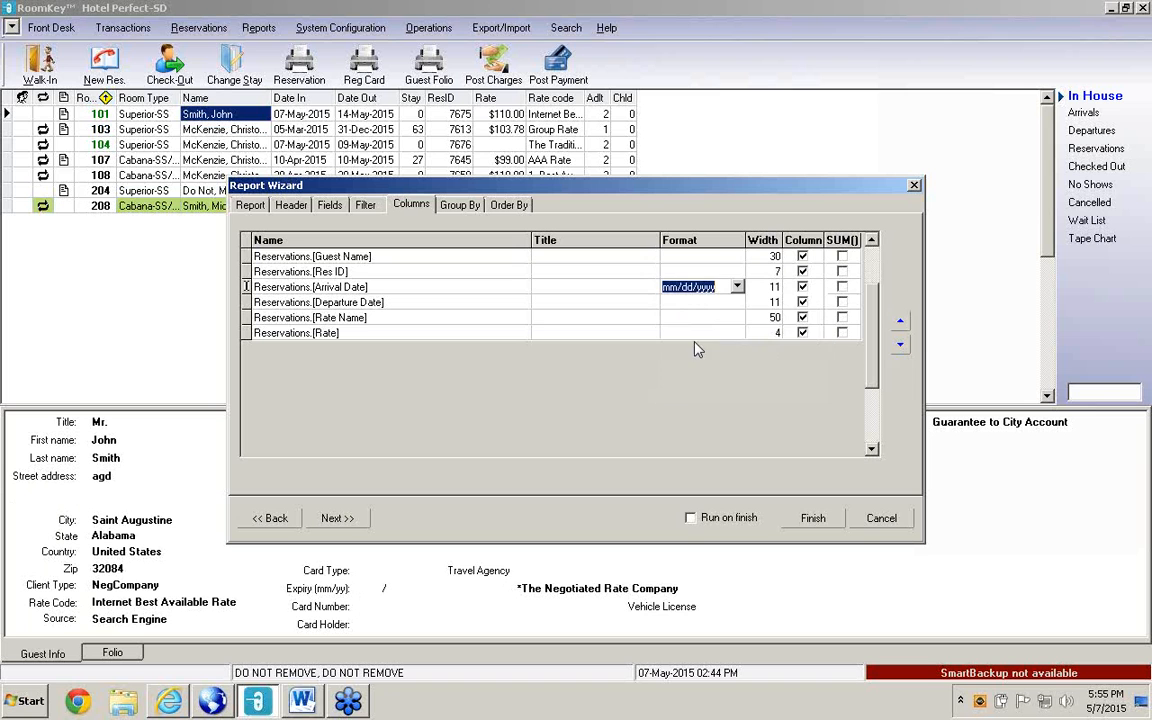
left_click(738, 288)
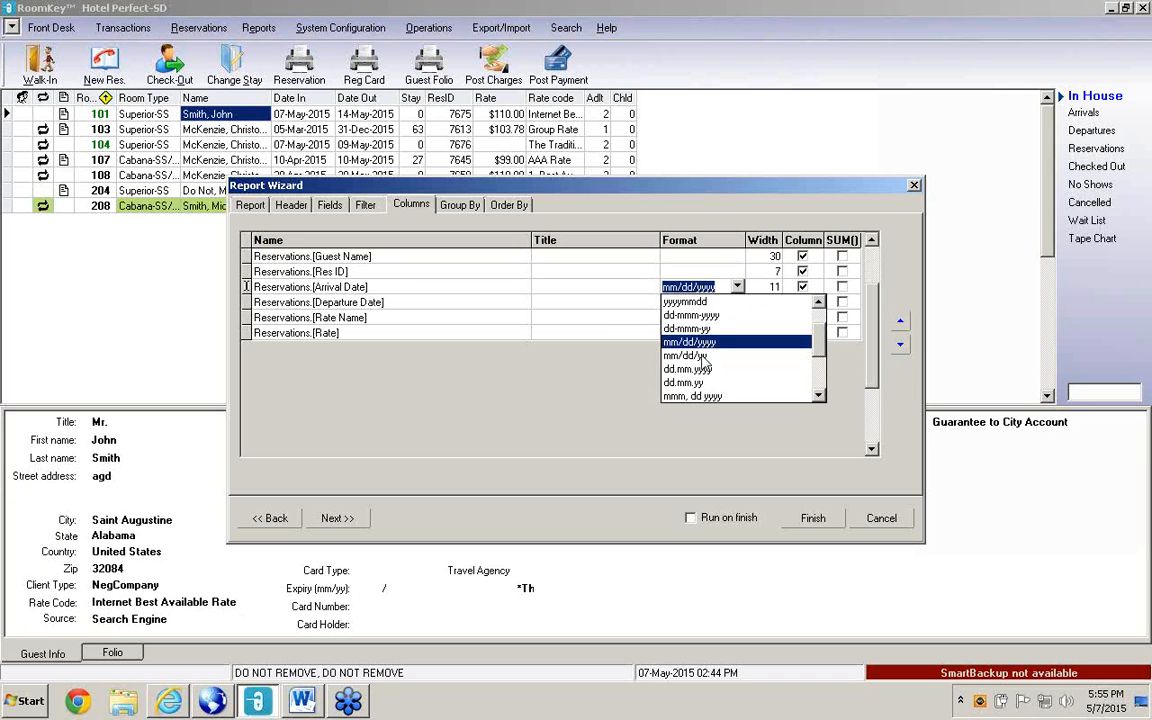
left_click(782, 334)
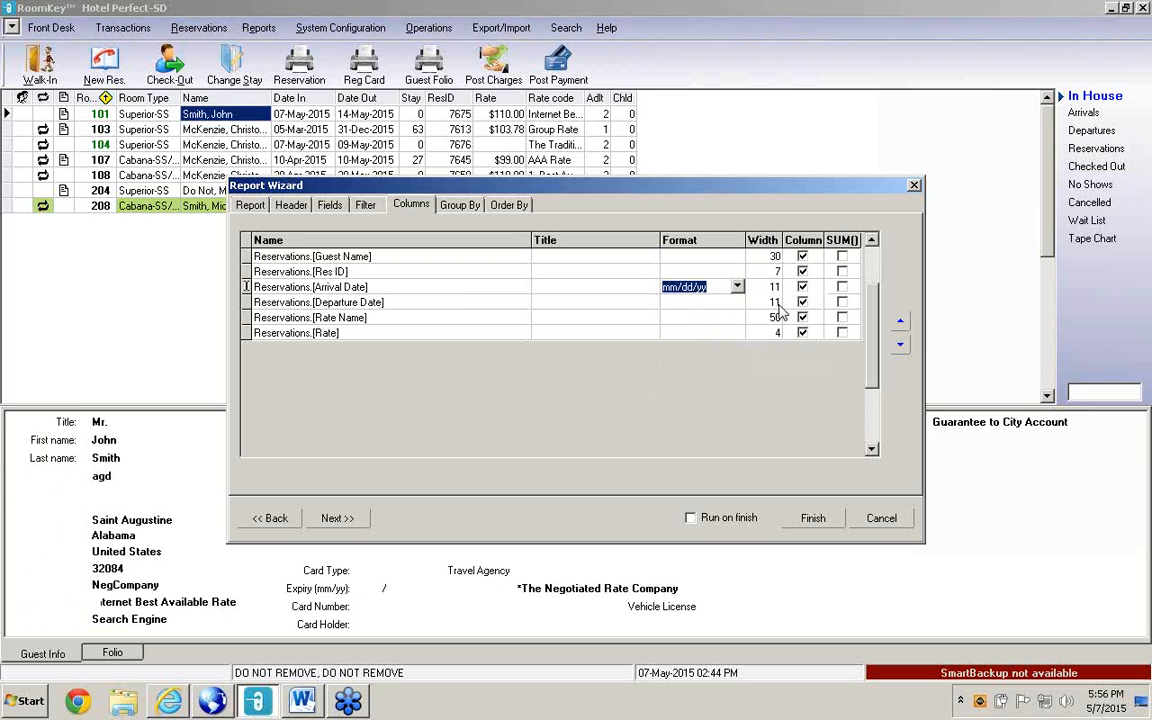
left_click(802, 302)
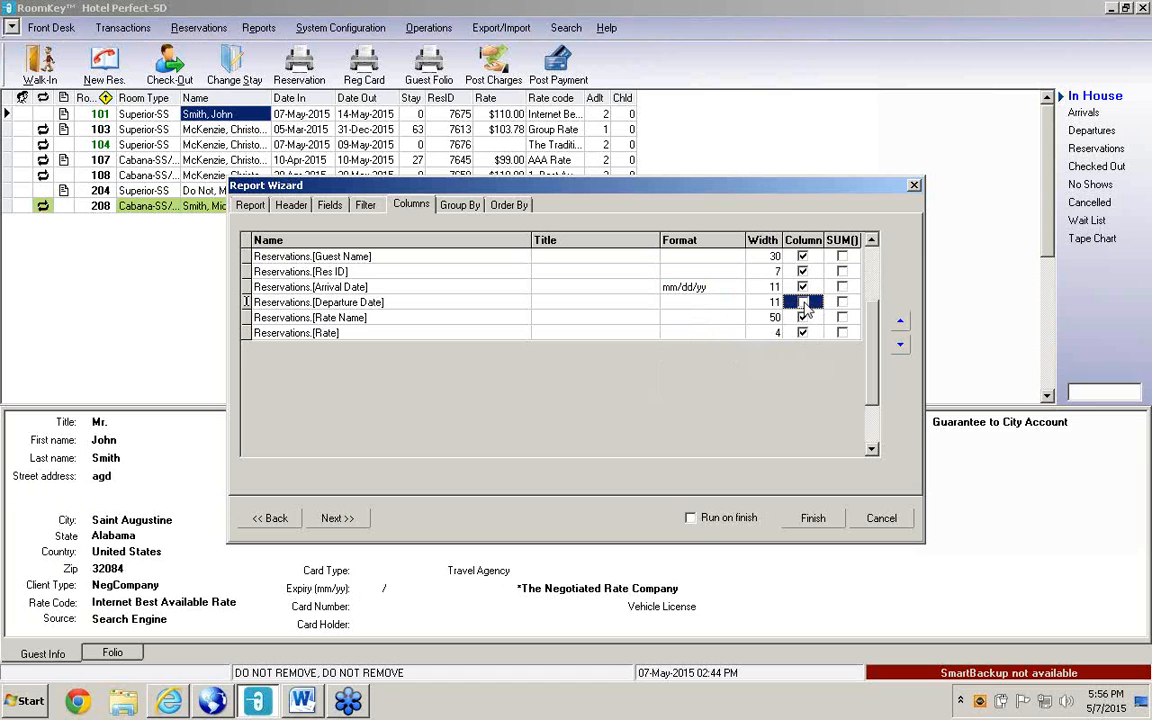
Set the [Rate Name] column's width to 10 and enable the sum for [Rate].
left_click(716, 320)
left_click(768, 318)
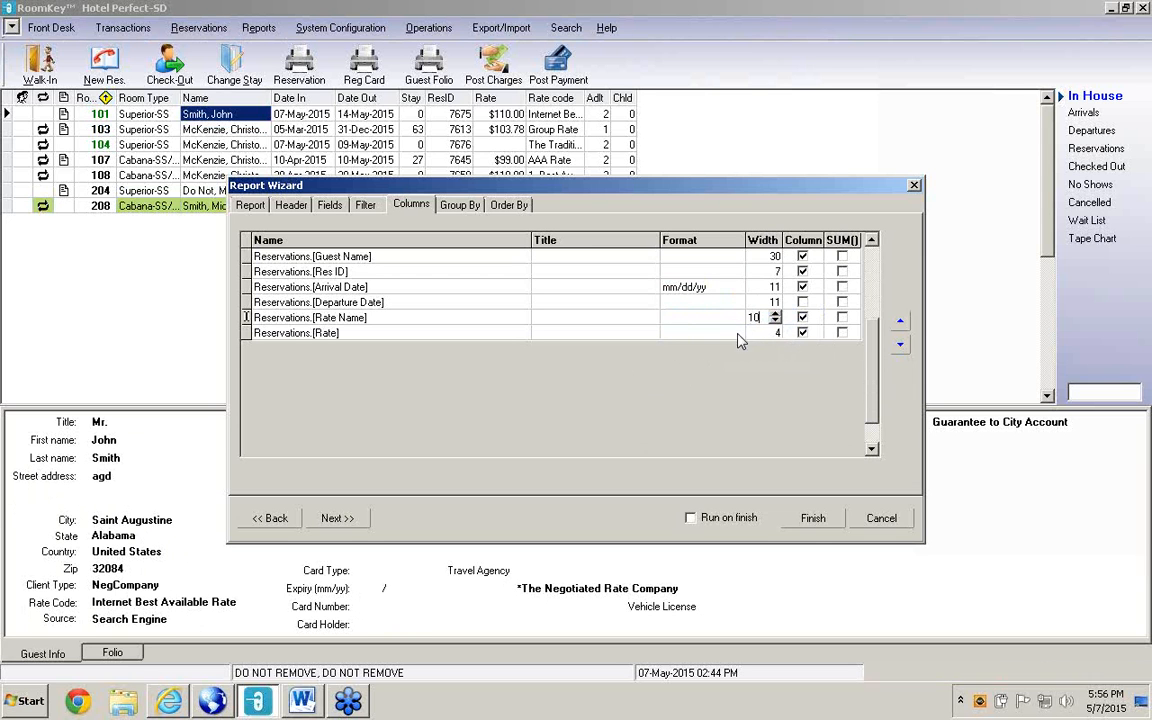
left_click(842, 333)
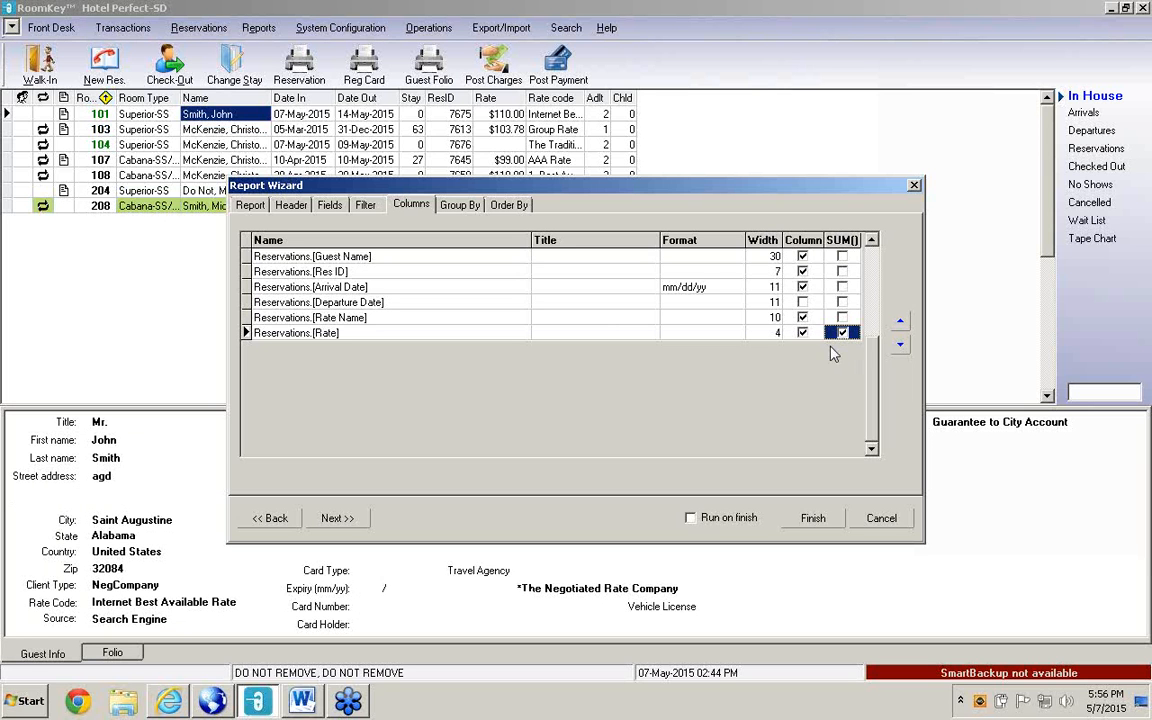
Skip grouping, order the report by Reservations [Arrival Date], and finish the report.
left_click(358, 520)
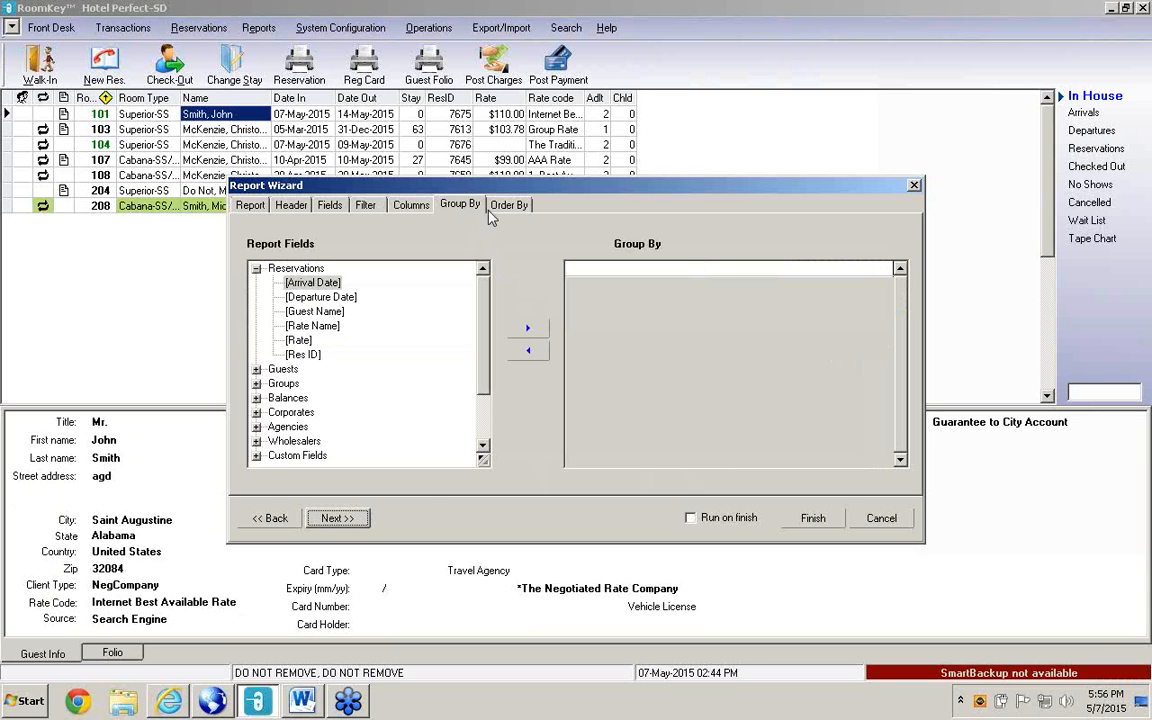
left_click(352, 518)
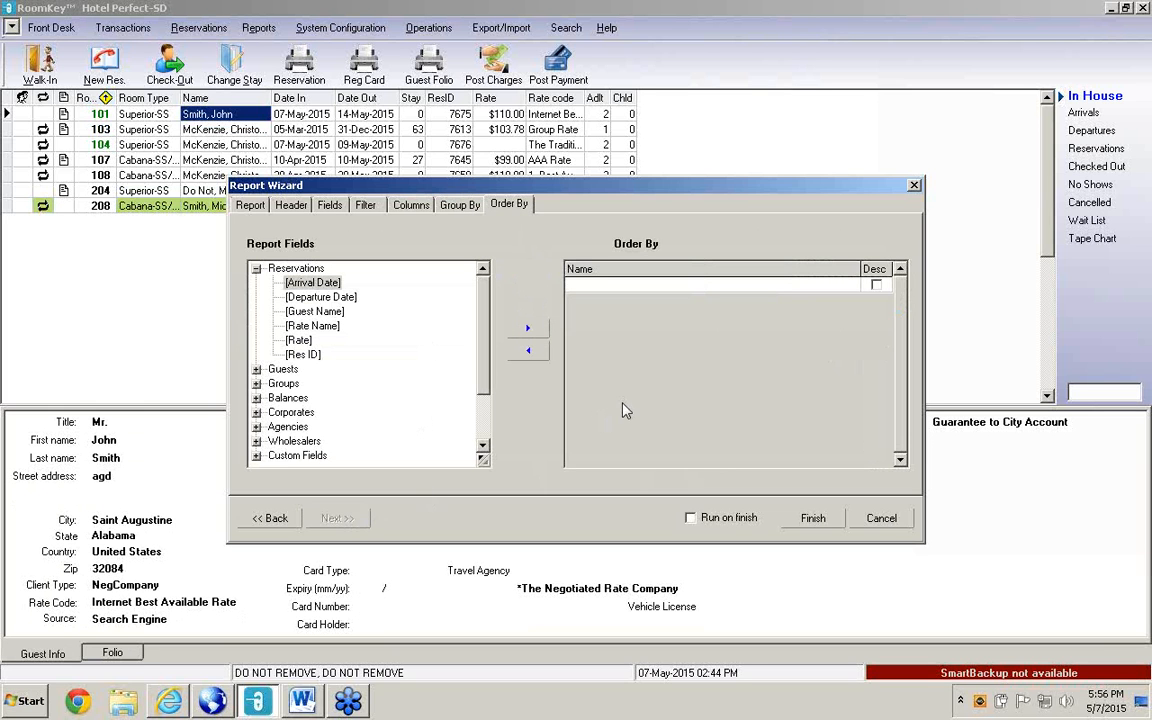
left_click(530, 339)
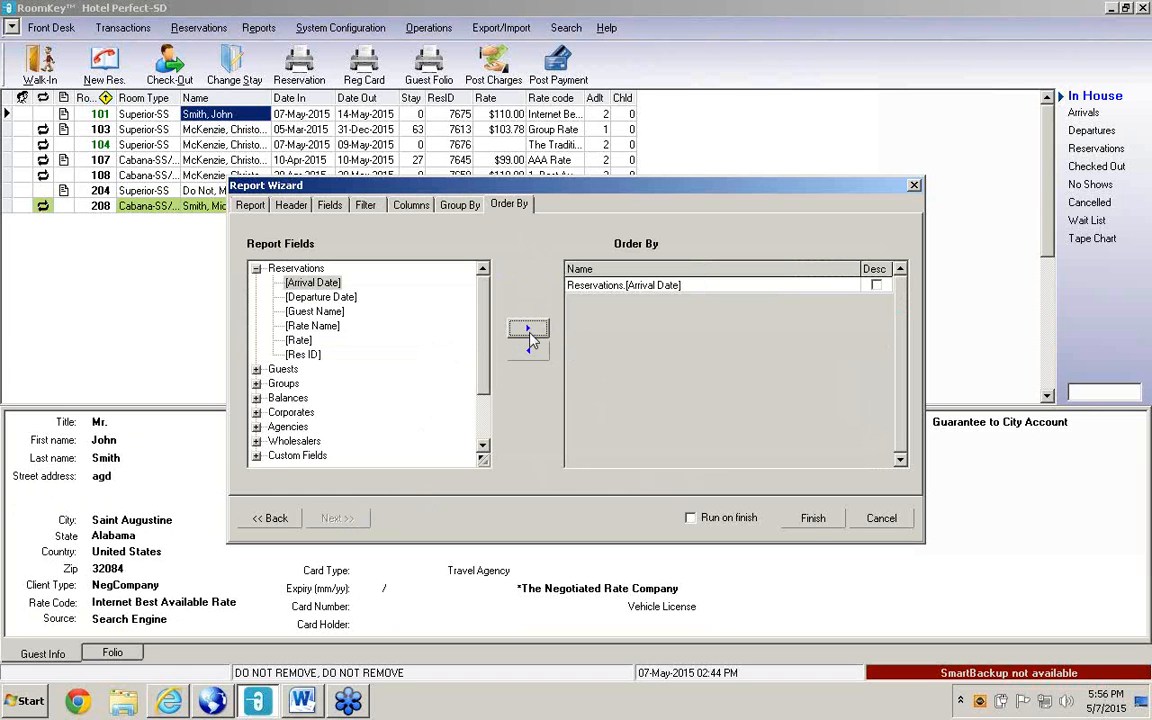
left_click(813, 521)
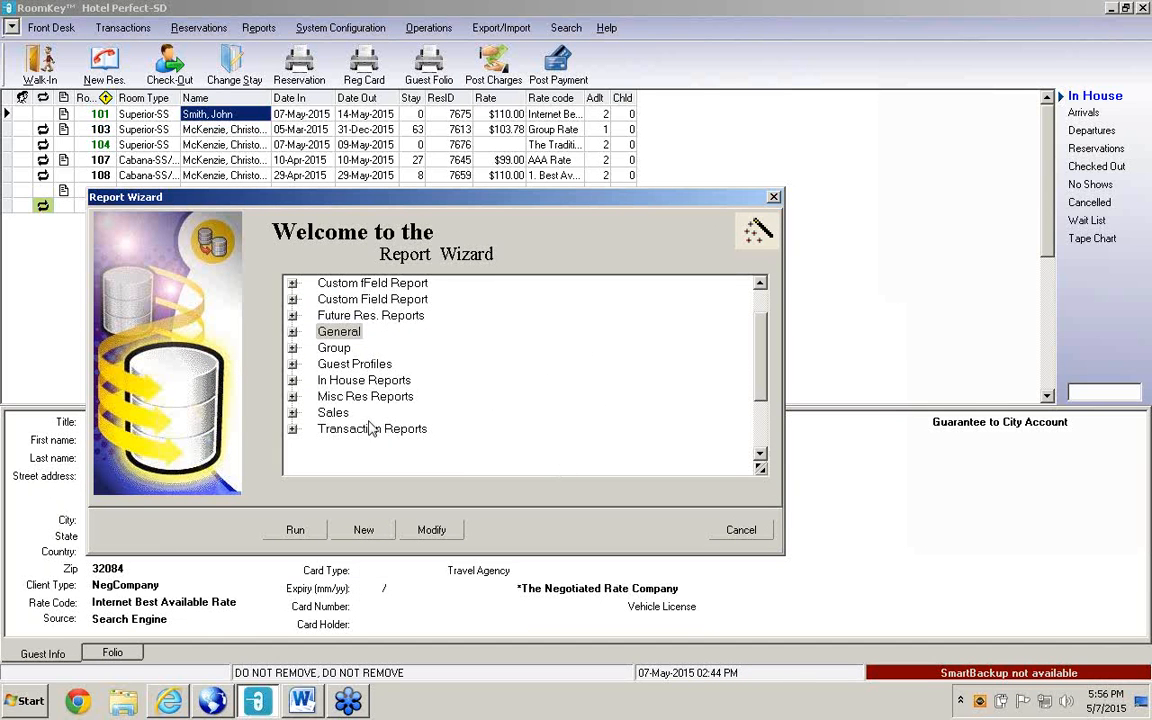
Run the Rate by Rte name report from the General category to check its first prompt, then cancel it.
left_click(292, 333)
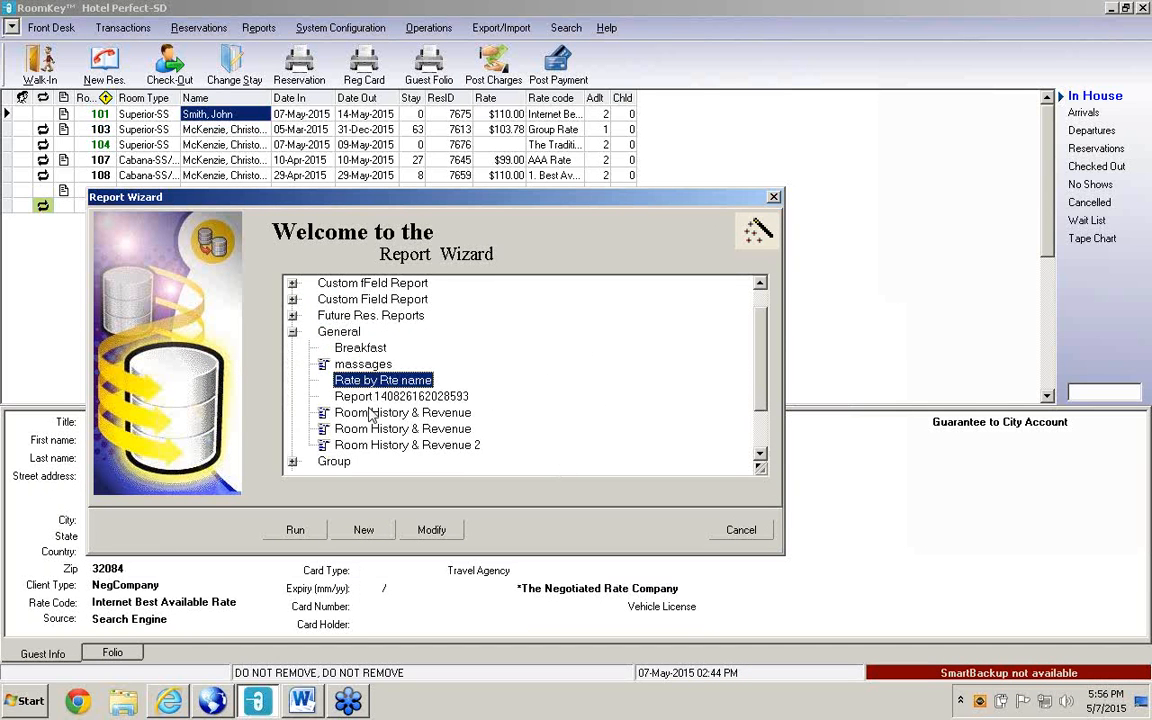
left_click(300, 532)
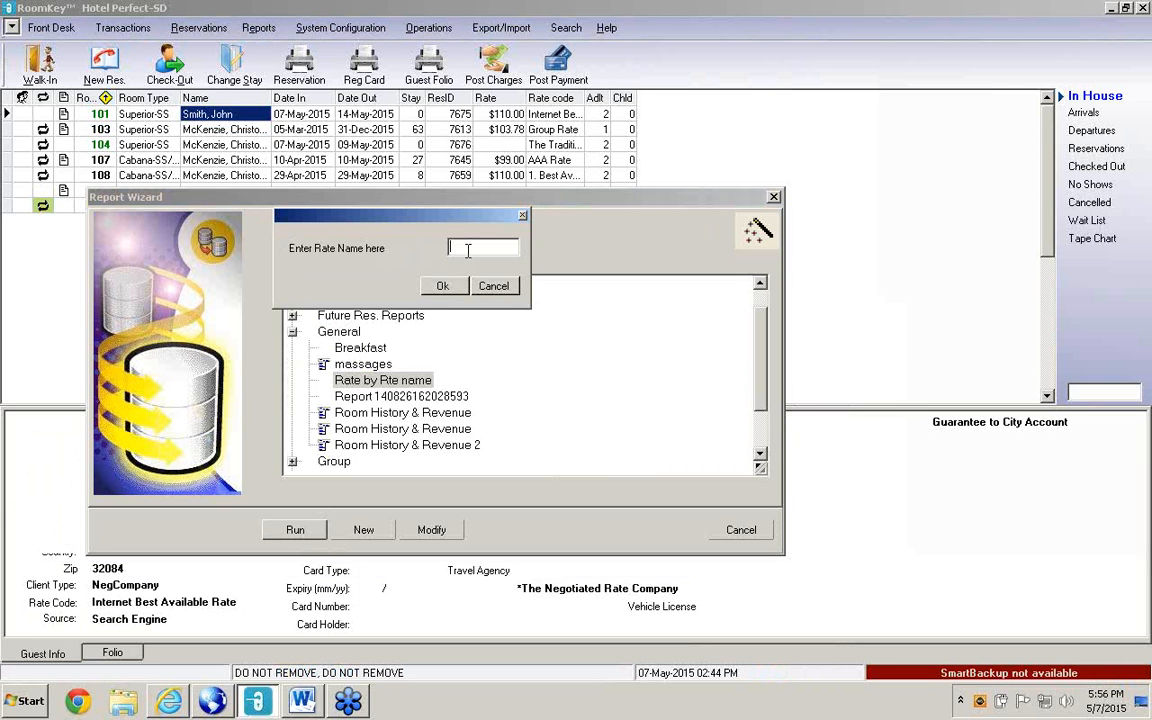
left_click(503, 289)
Open the Rate by Rte name report for modification and go to its filter settings.
left_click(433, 531)
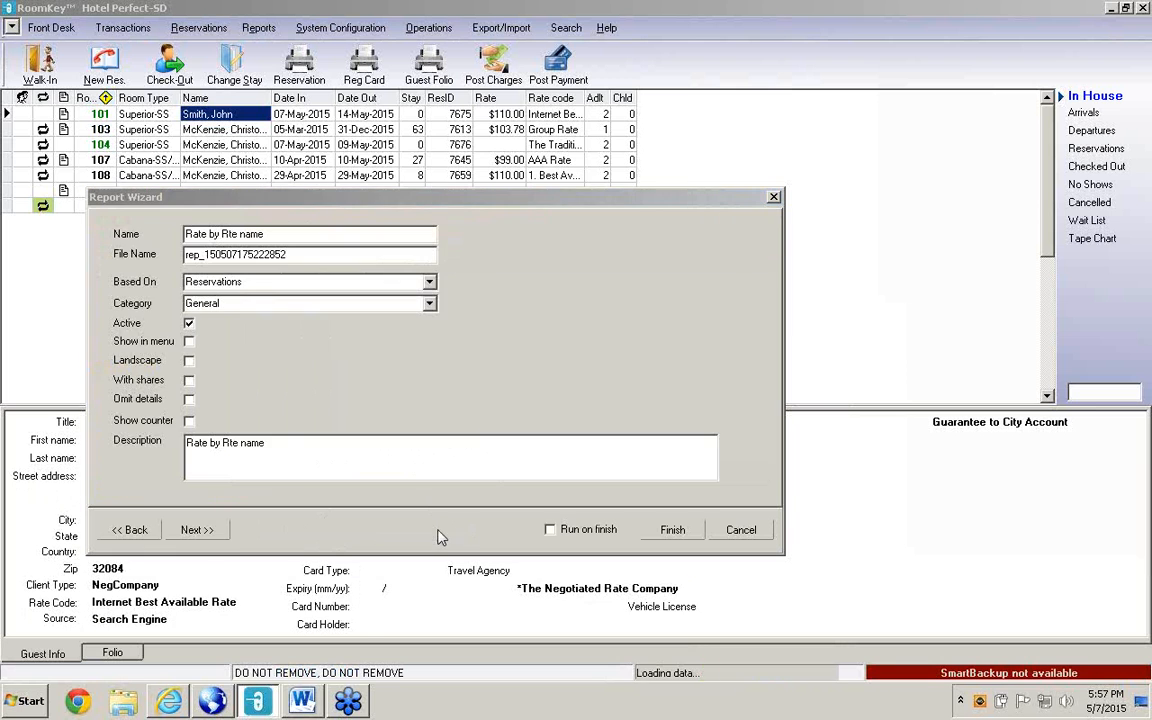
left_click(196, 531)
left_click(196, 531)
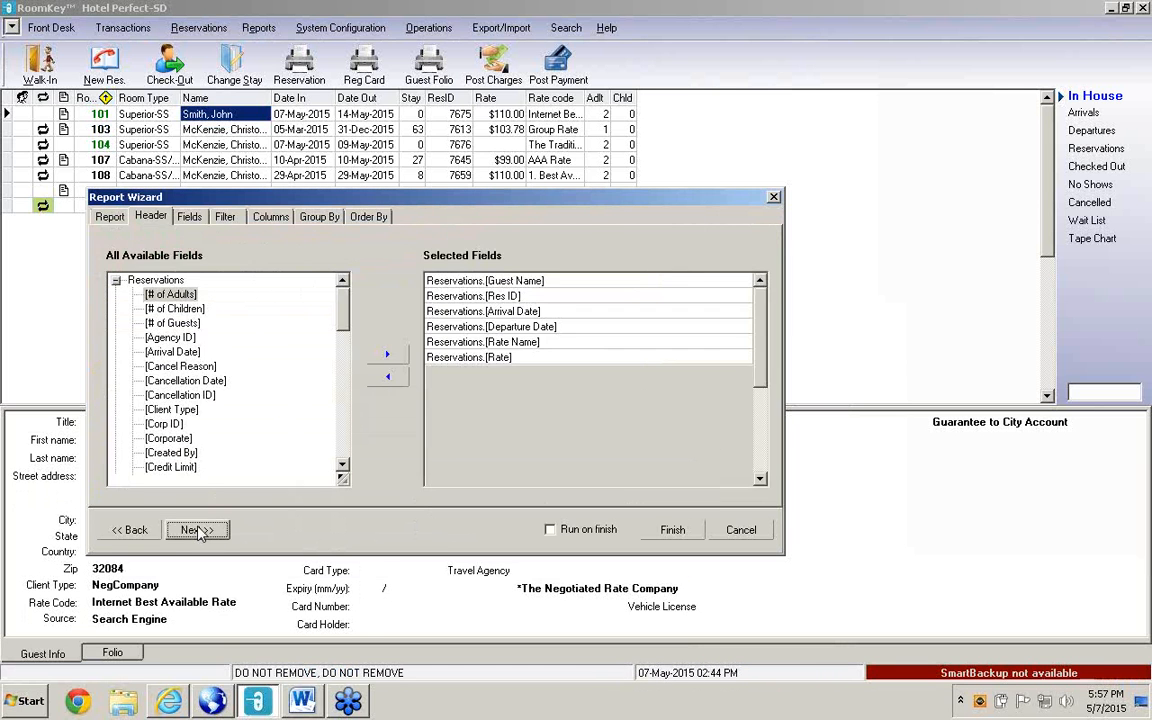
left_click(196, 531)
left_click(205, 531)
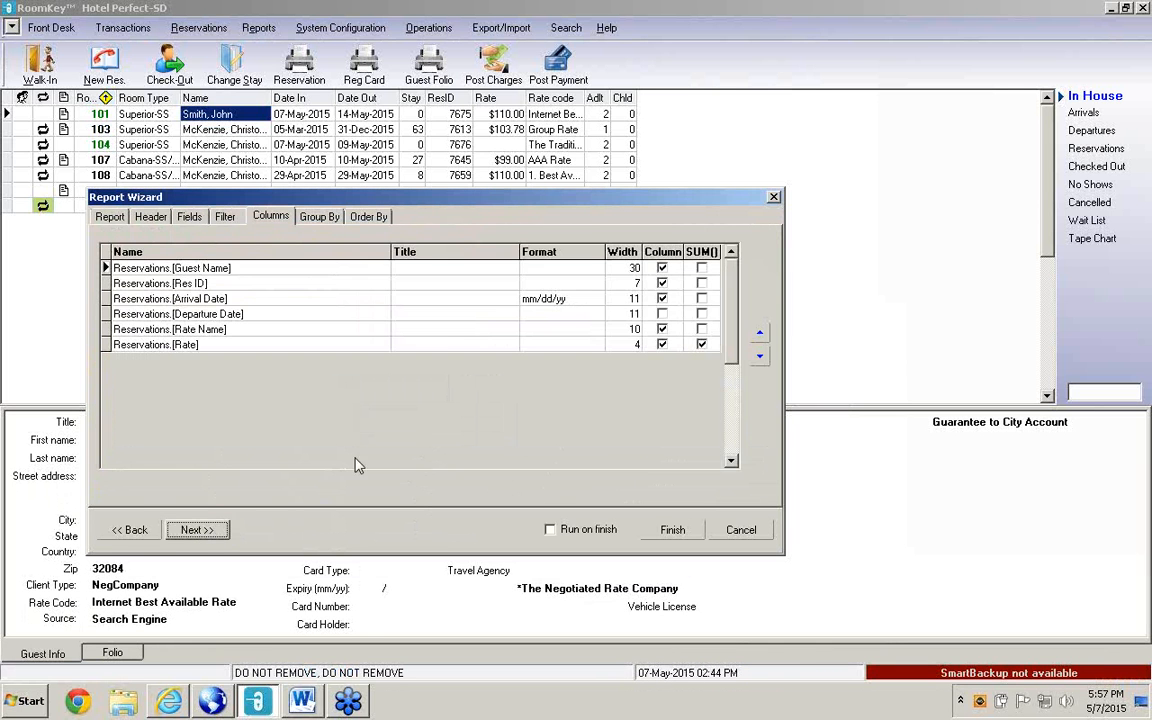
left_click(138, 529)
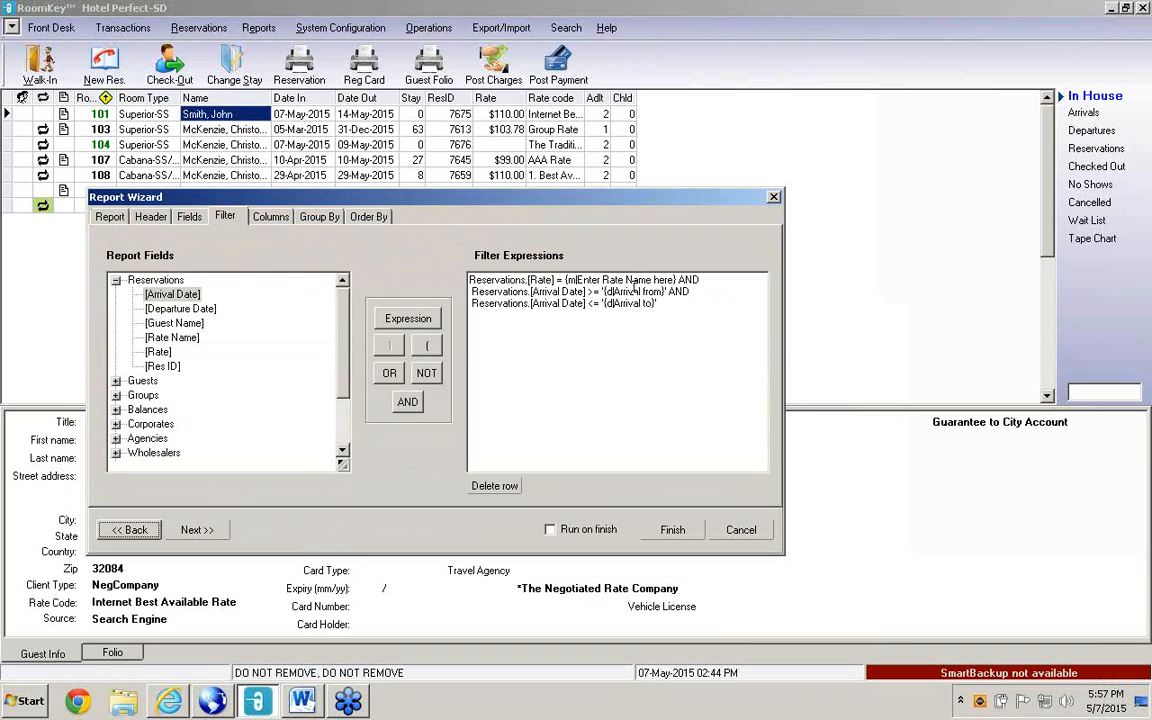
Delete the [Rate] condition from the filter expressions and append AND after the last [Arrival Date] condition.
left_click(566, 281)
left_click_drag(702, 281, 467, 283)
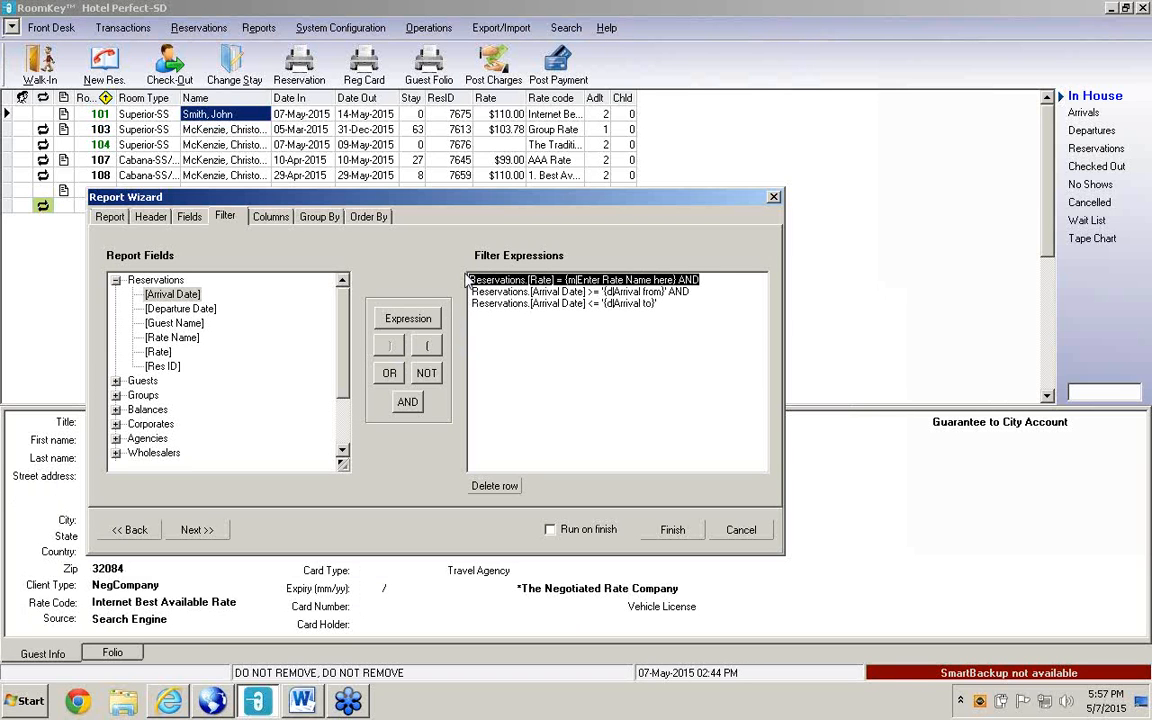
key("Delete")
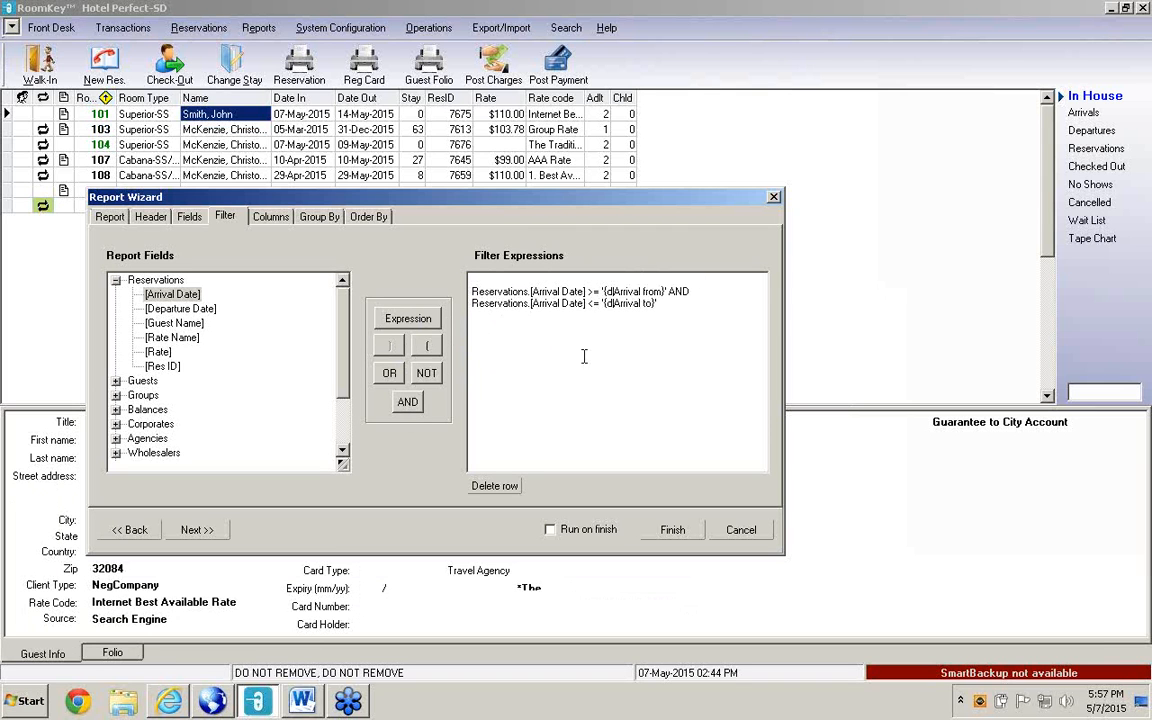
left_click(407, 401)
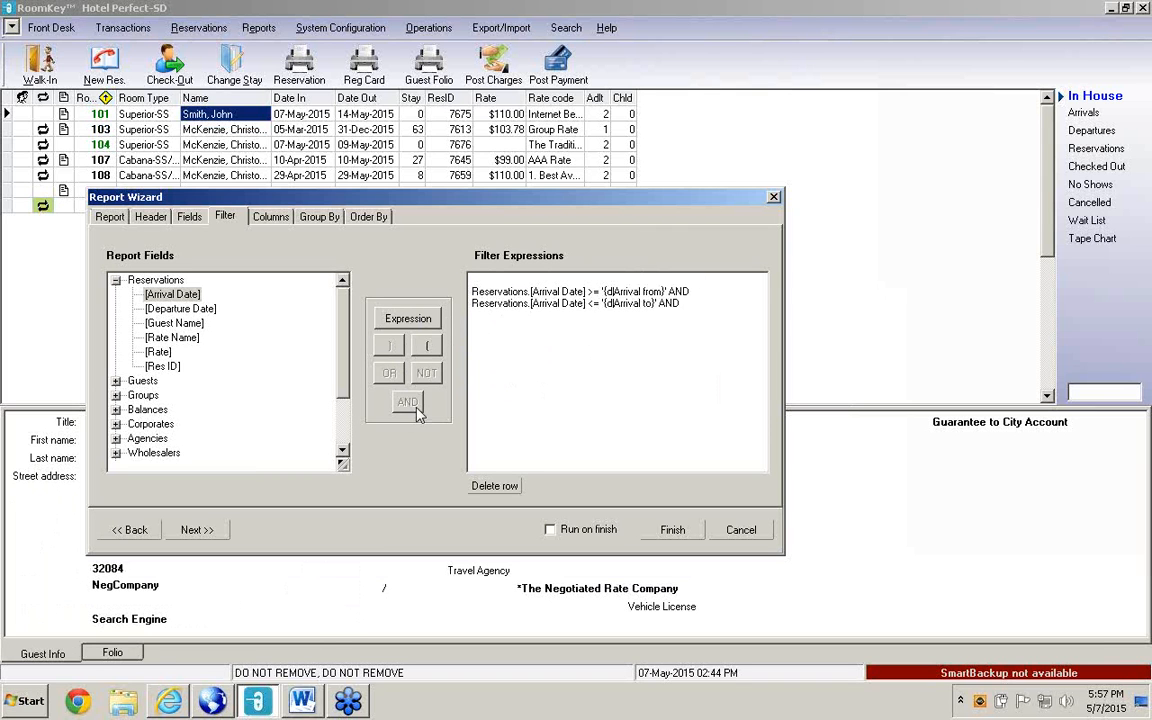
left_click(158, 352)
left_click(412, 320)
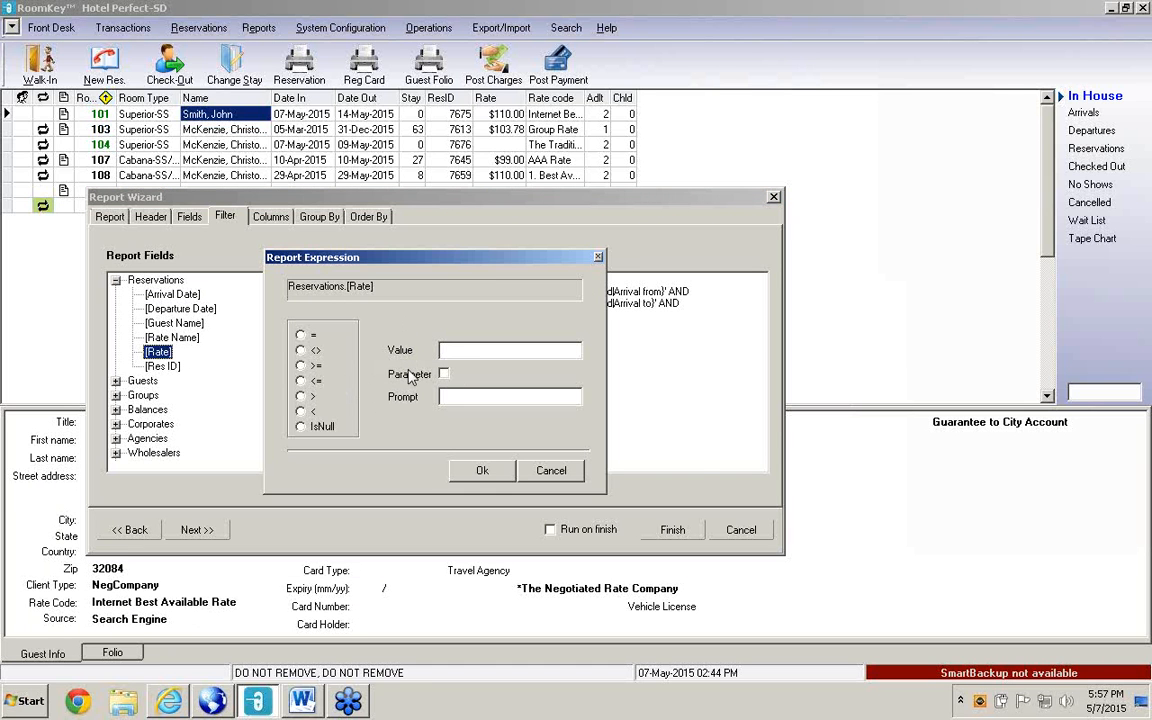
left_click(444, 375)
left_click(443, 396)
type("EnterRAte")
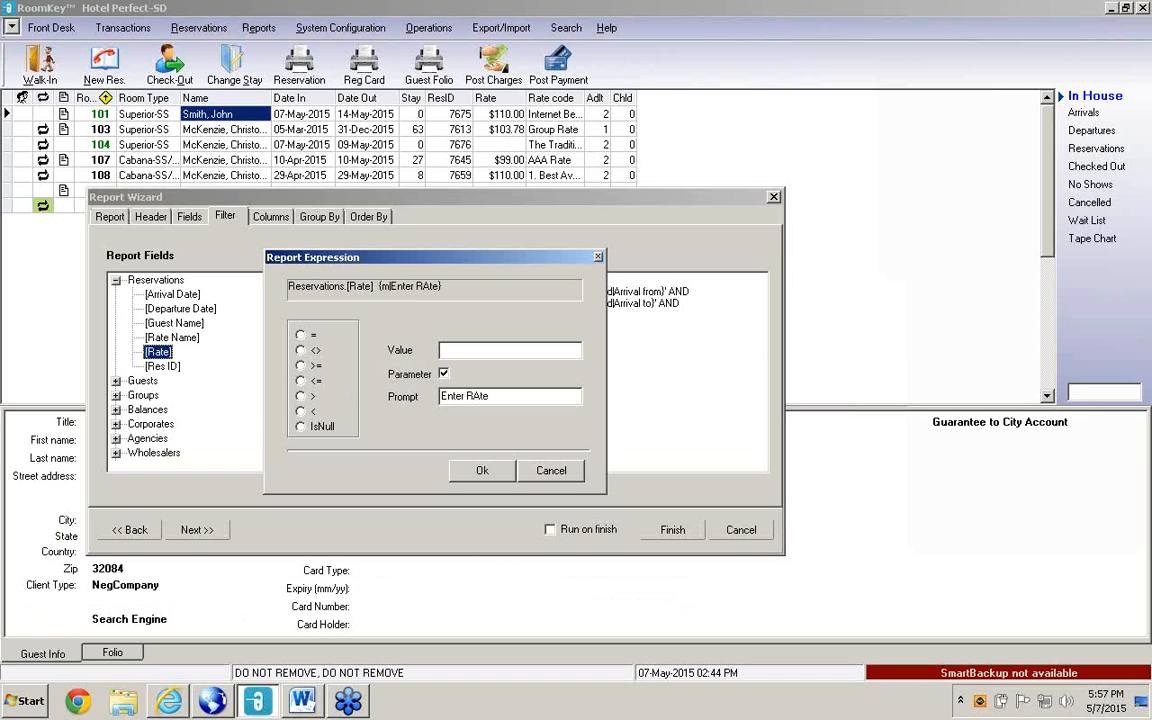
key("BackSpace")
key("BackSpace")
type("ate Her")
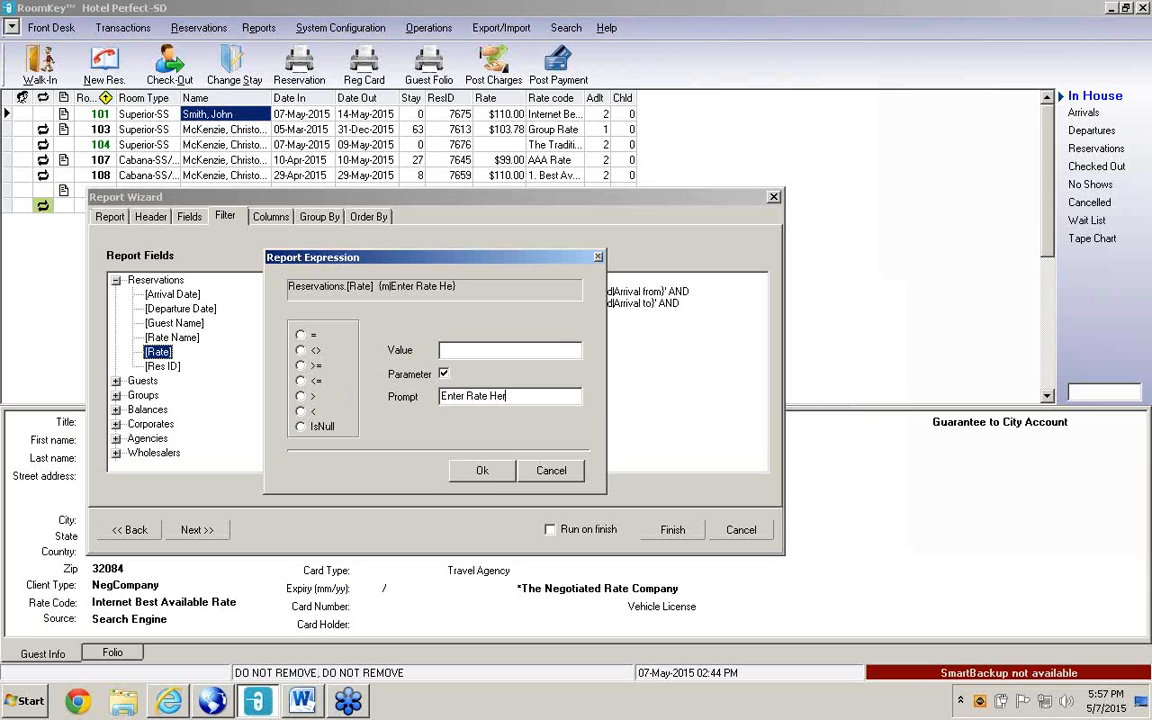
type("e")
left_click(482, 470)
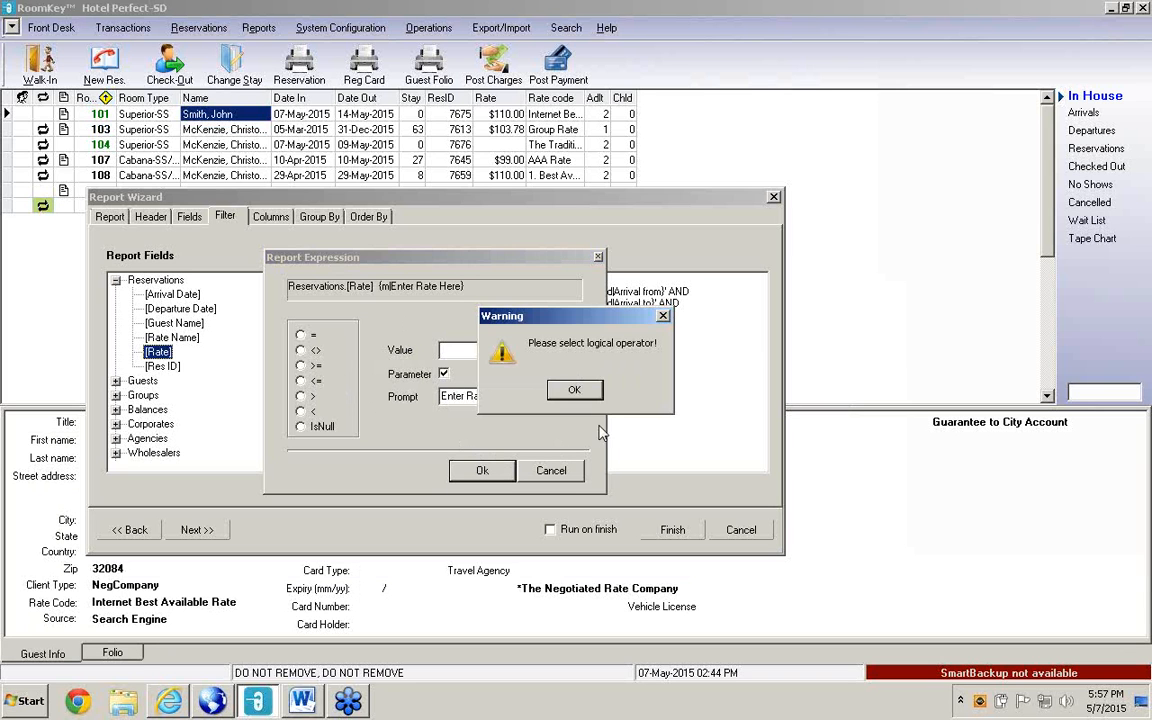
left_click(574, 389)
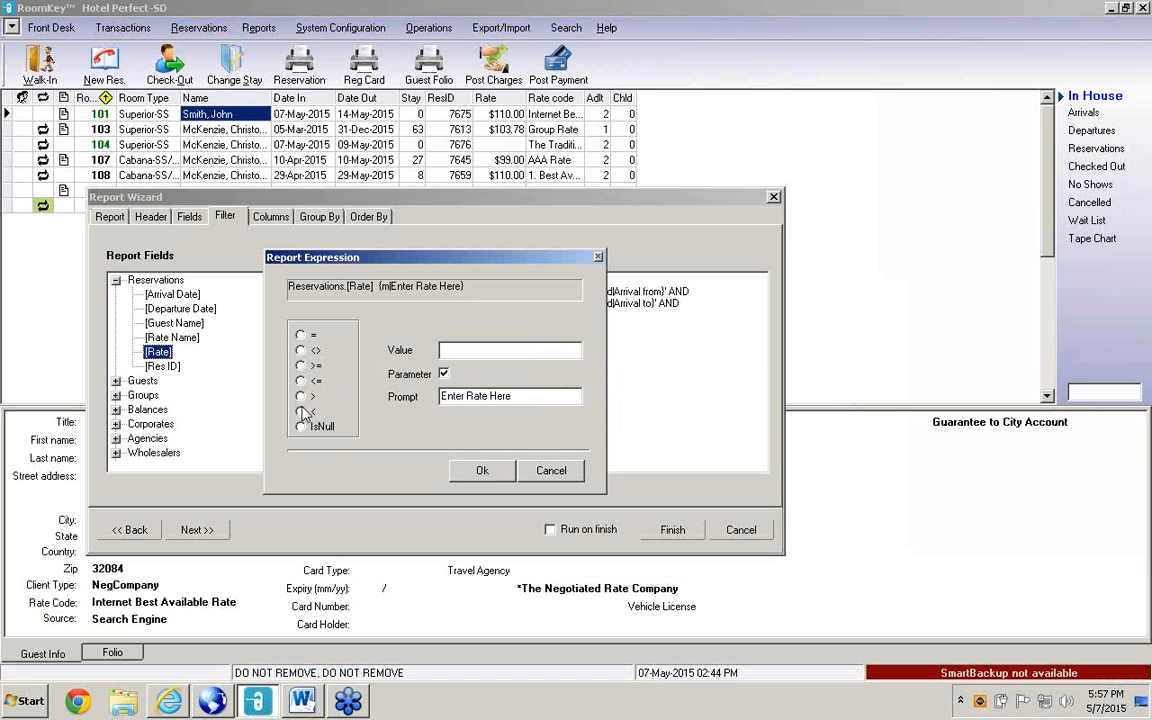
left_click(302, 337)
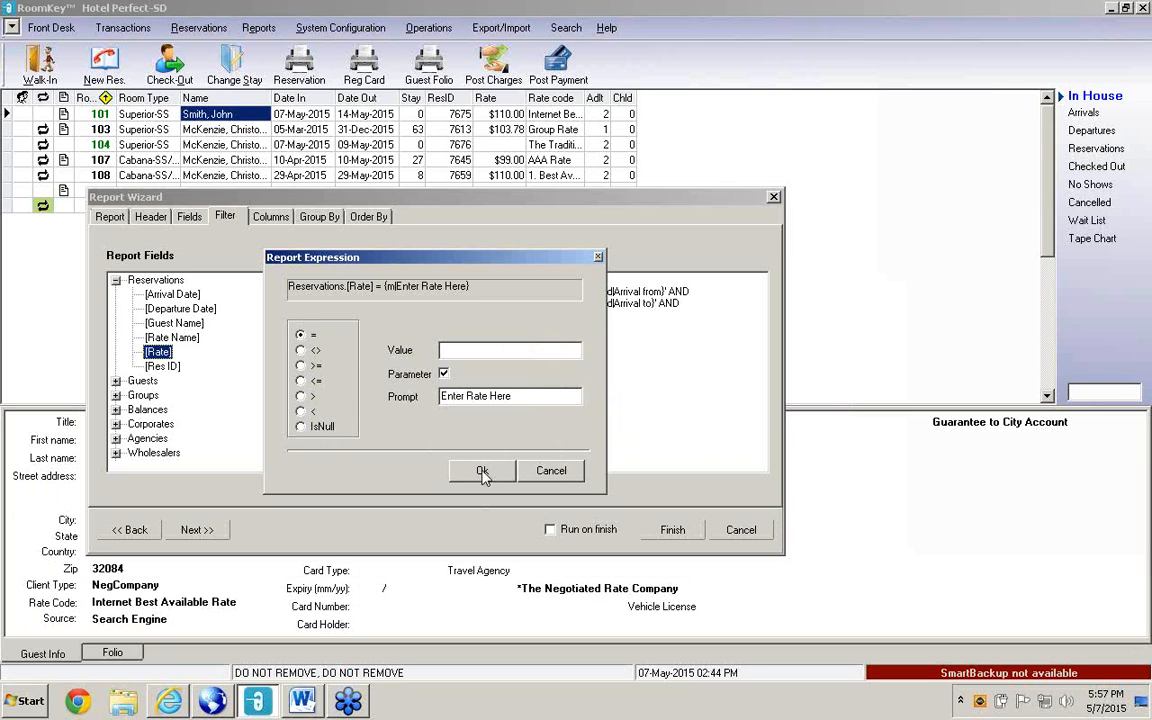
left_click(551, 470)
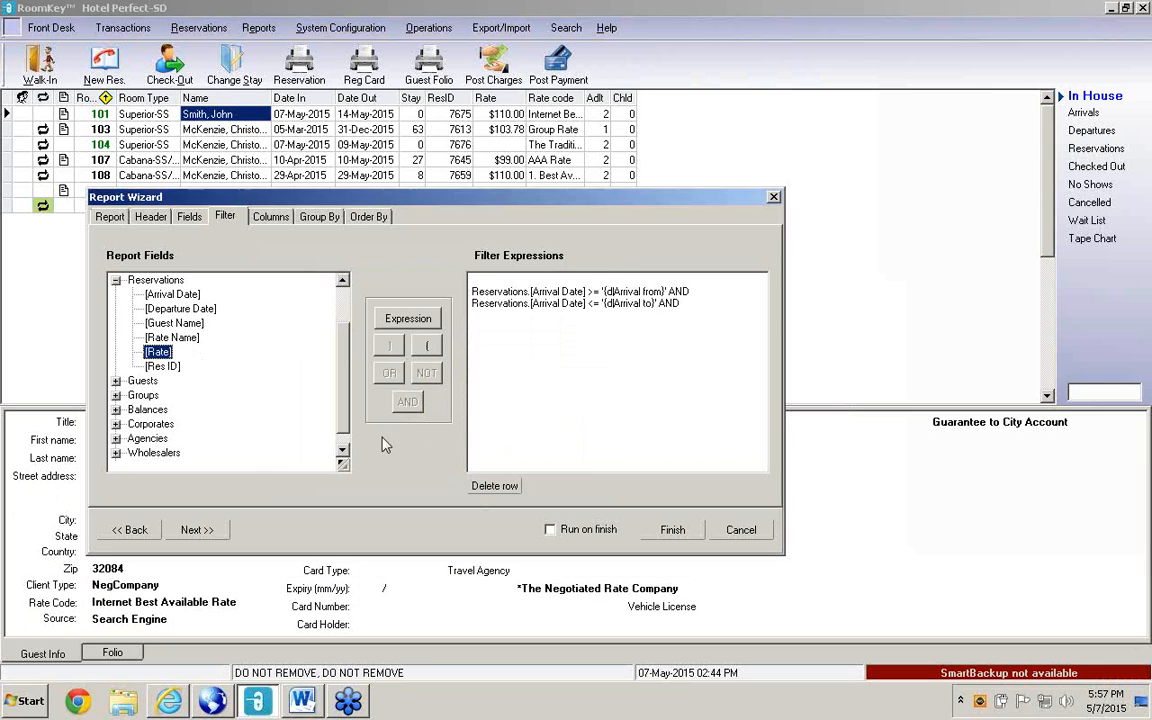
Add a filter condition on Reservations [Rate Name] using like, as a parameter with the prompt "Enter Rate here".
left_click(177, 339)
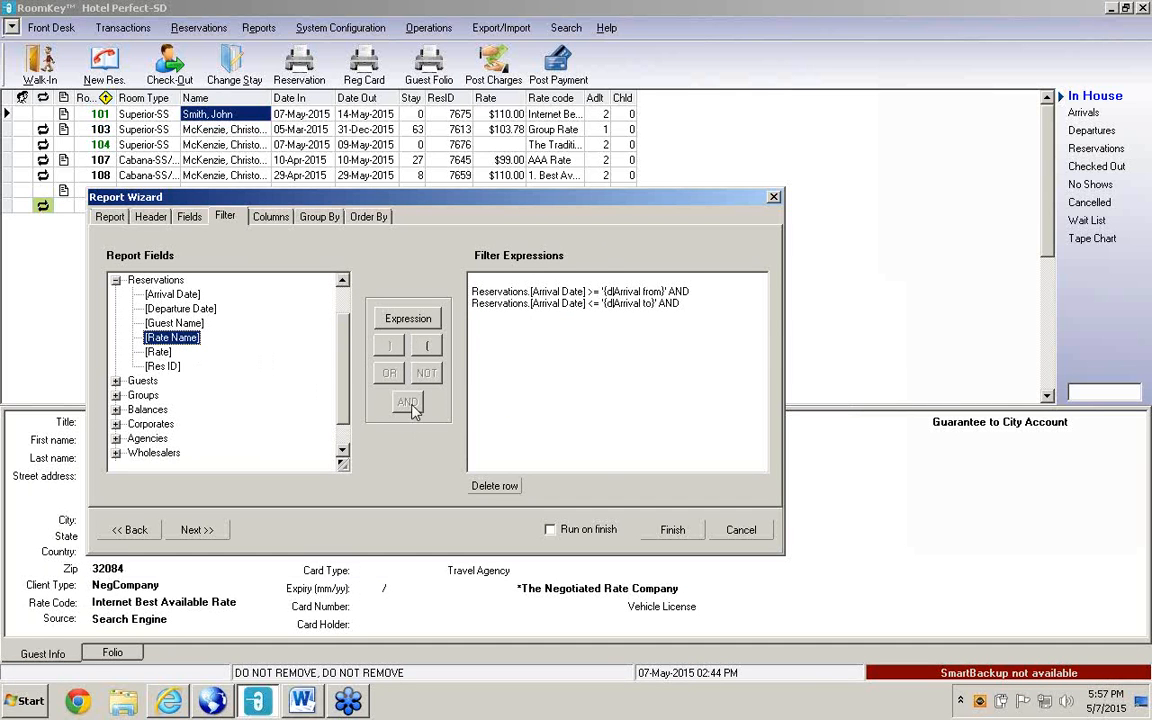
left_click(410, 320)
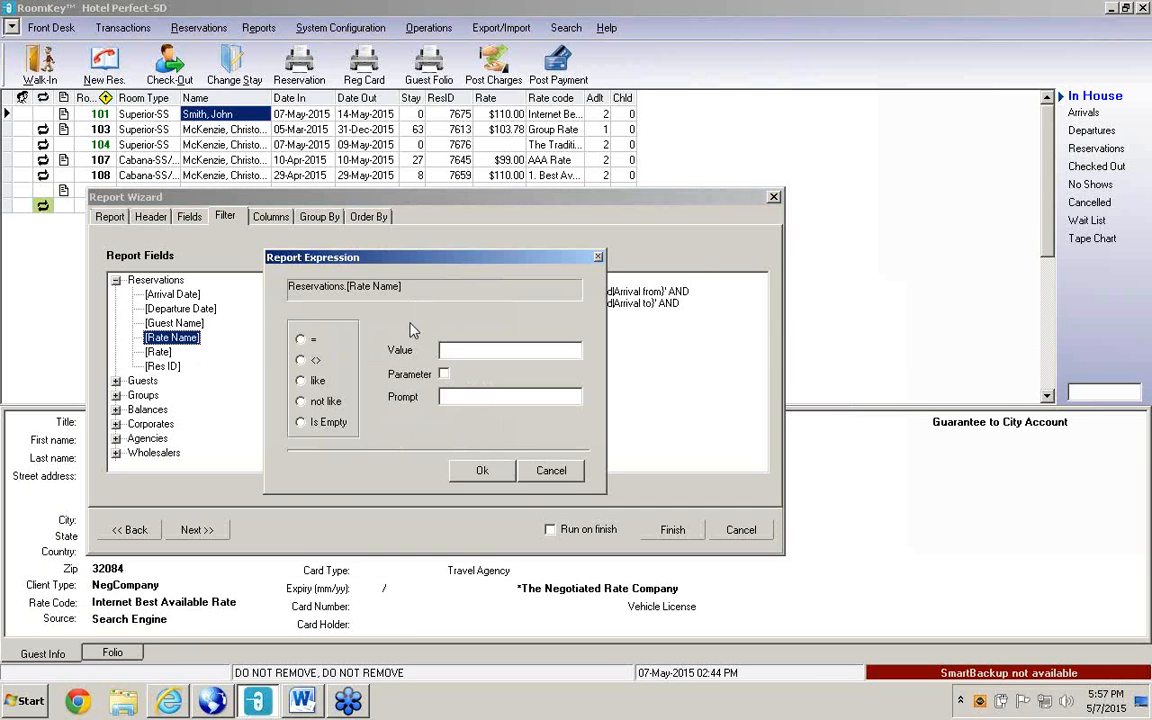
left_click(301, 381)
left_click(444, 375)
type("Ent")
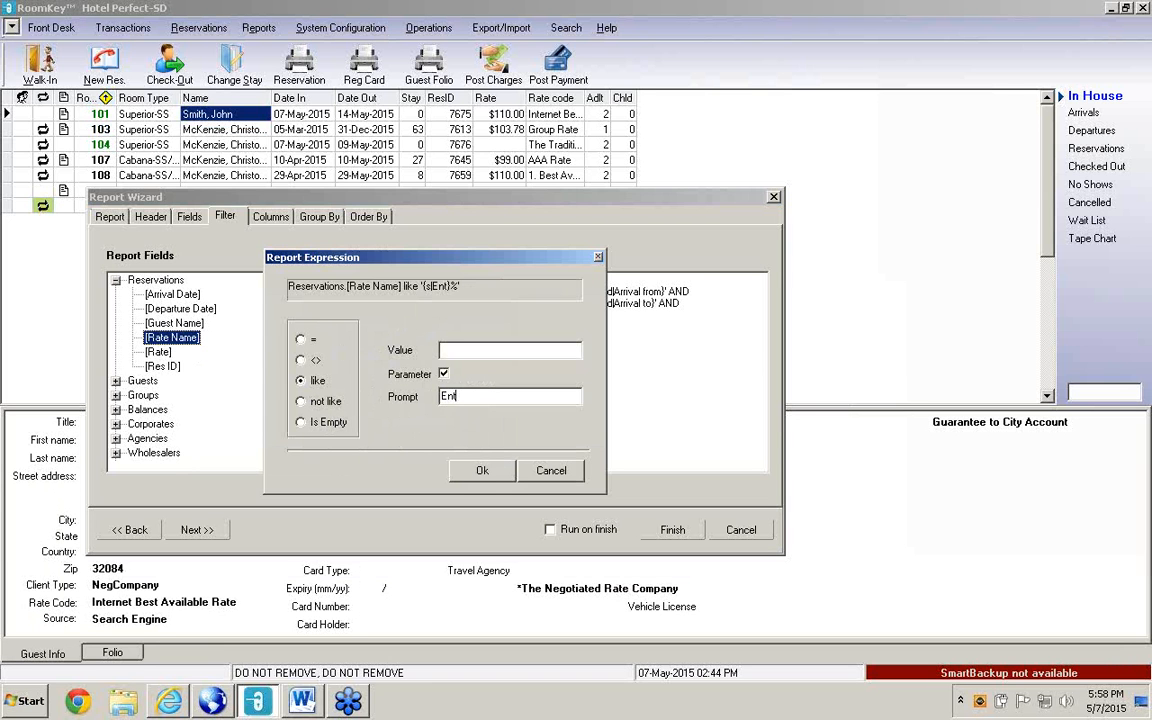
type("er Rate here")
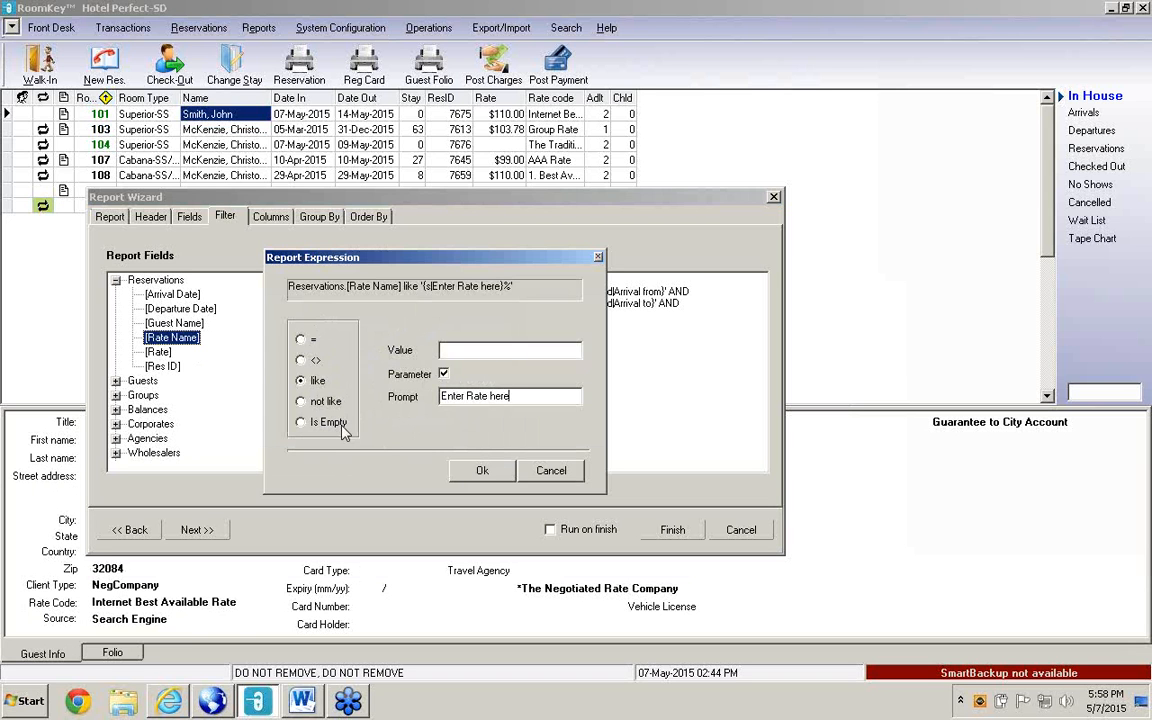
left_click(480, 470)
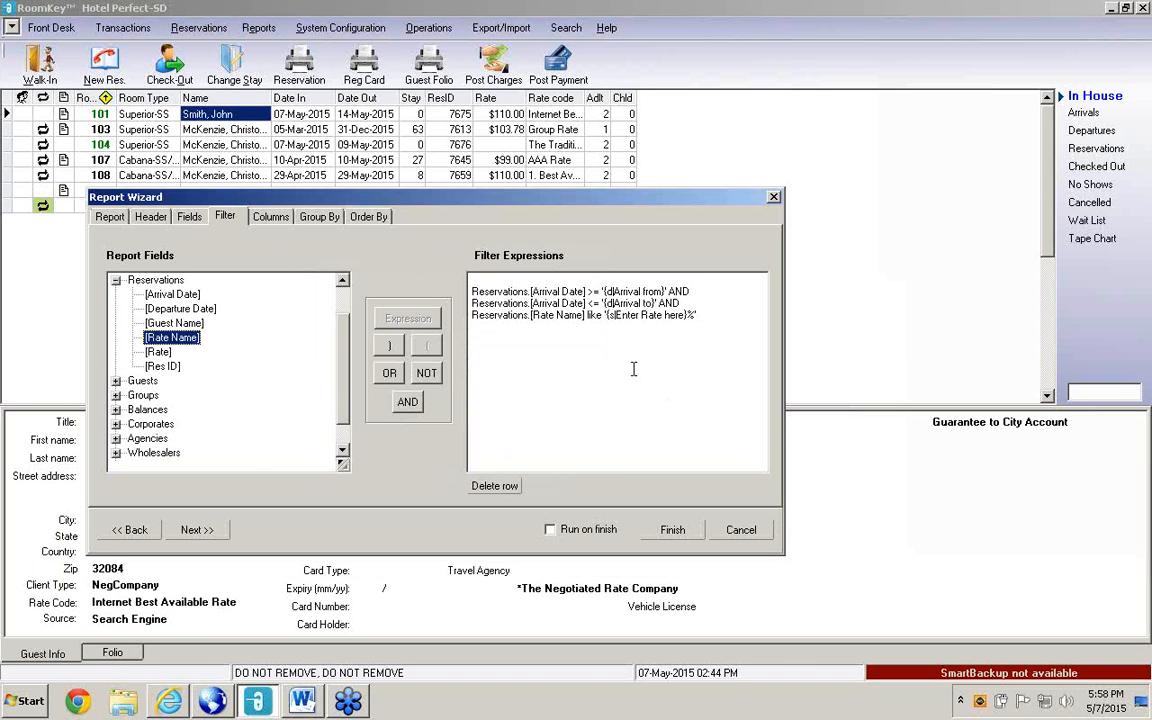
Remove the blank line above the first filter expression and finish the report.
left_click(510, 284)
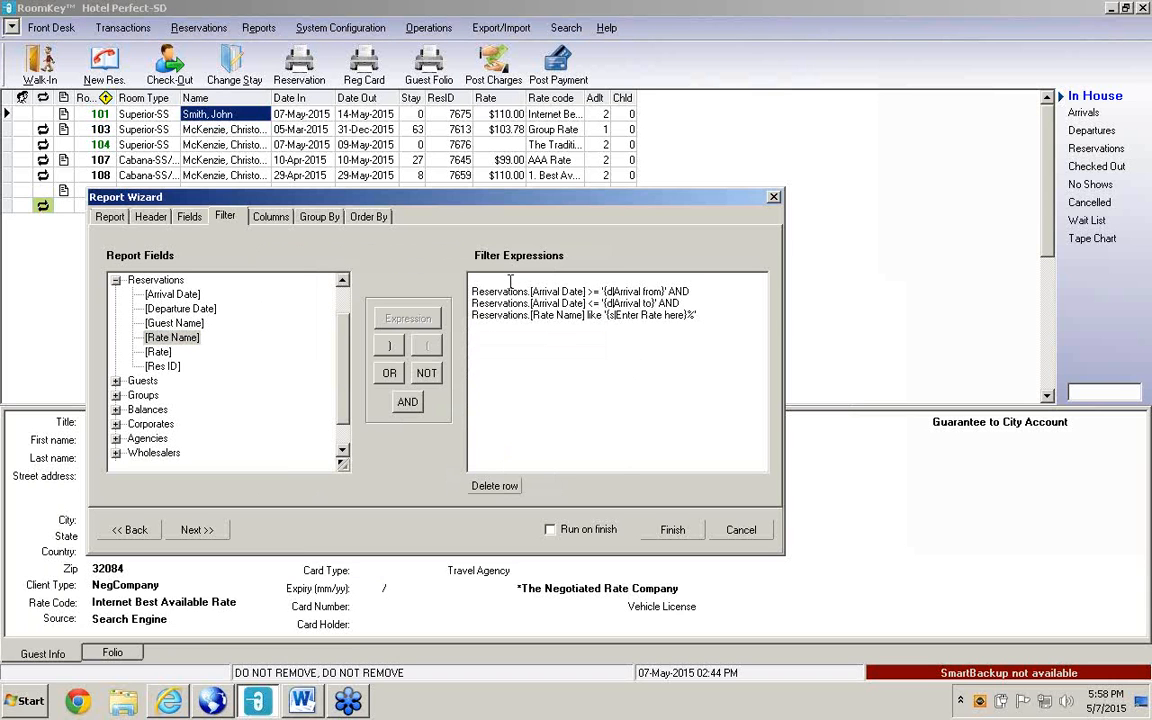
key("Delete")
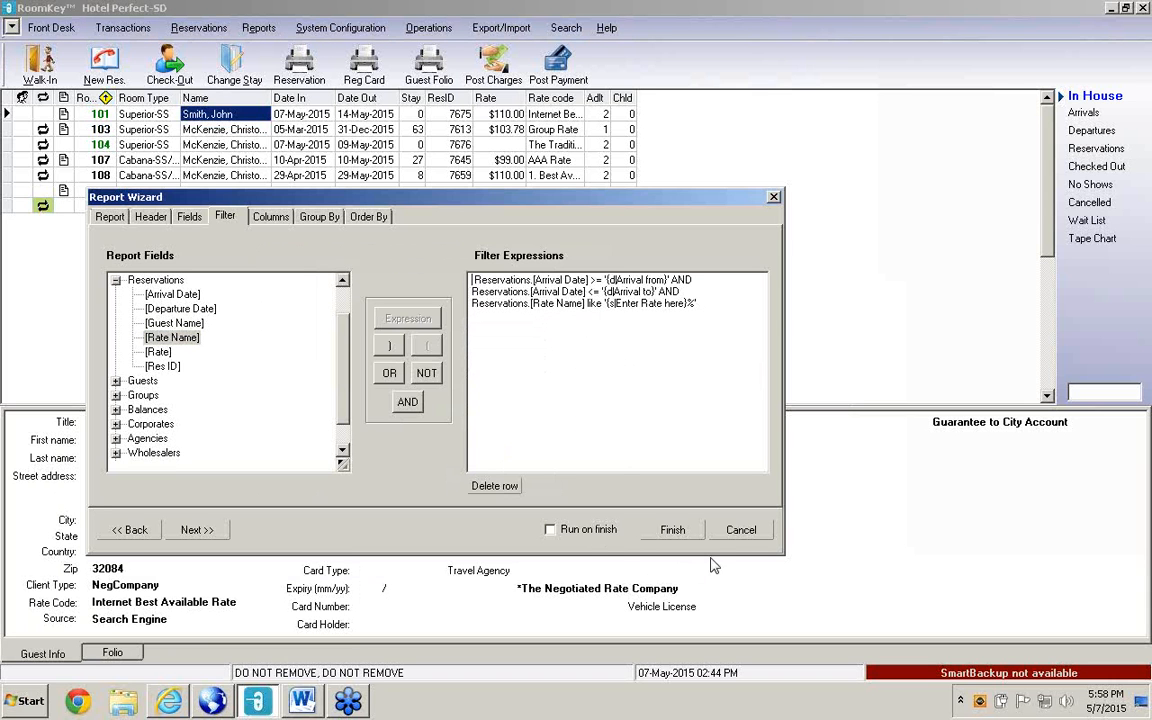
left_click(674, 532)
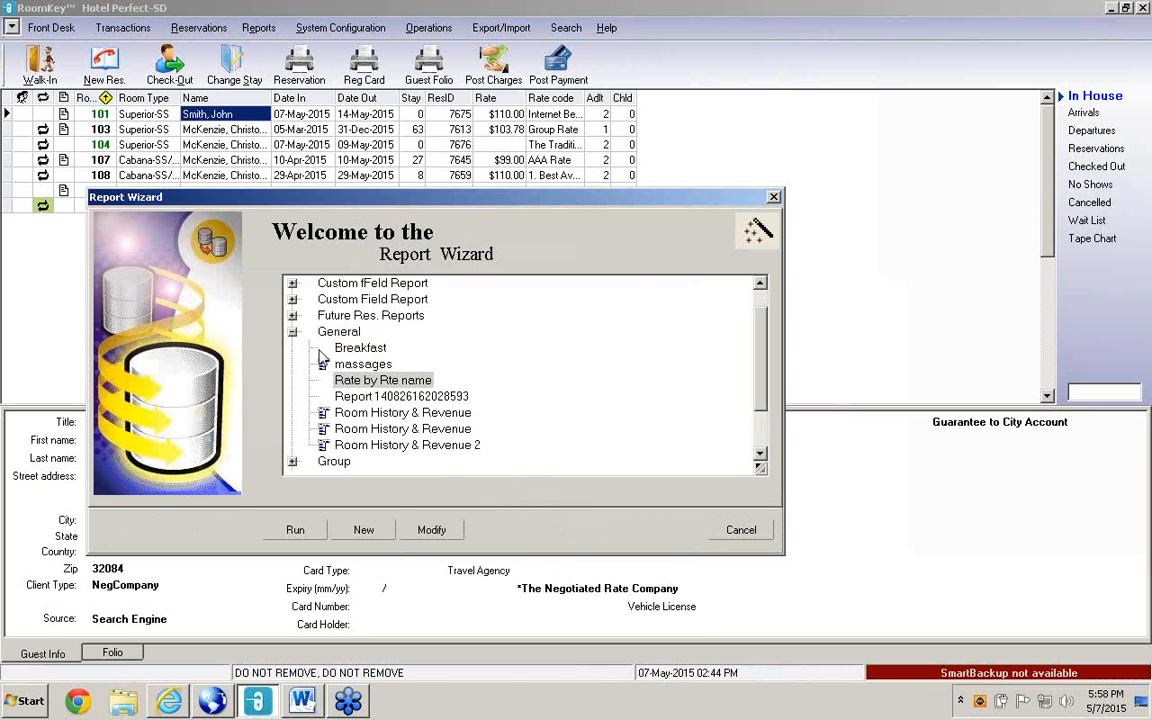
Run the Rate by Rte name report for arrivals from 01-Apr-2015 to 31-May-2015.
left_click(295, 532)
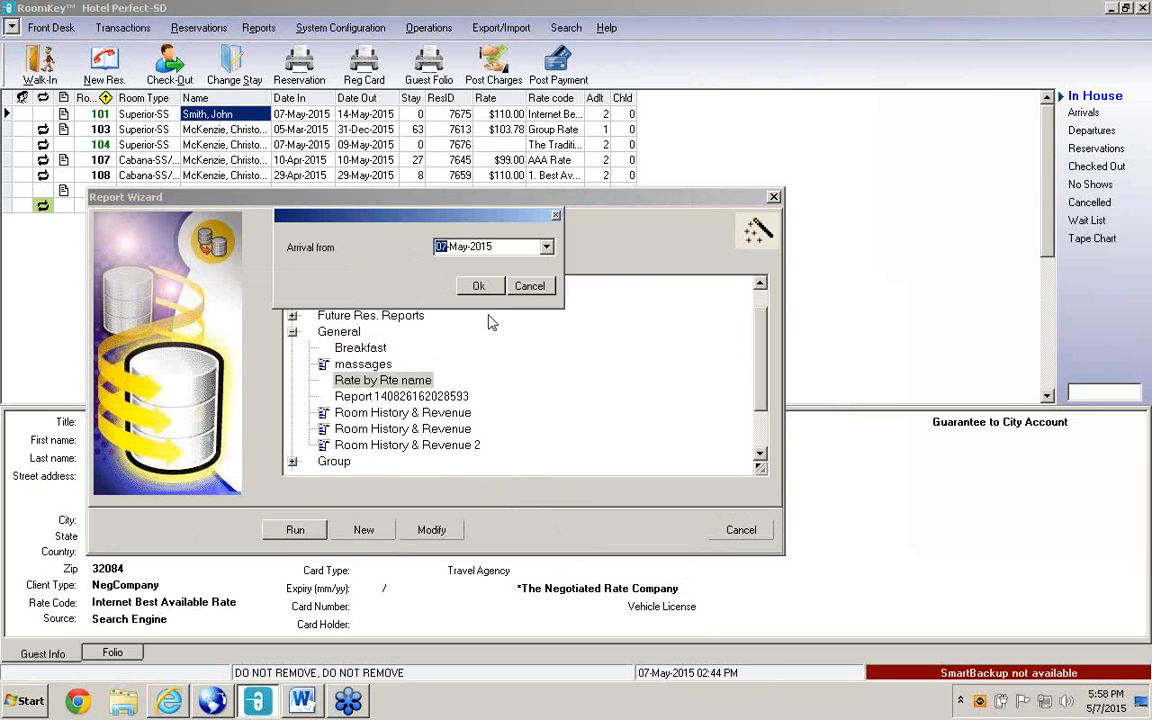
left_click(546, 246)
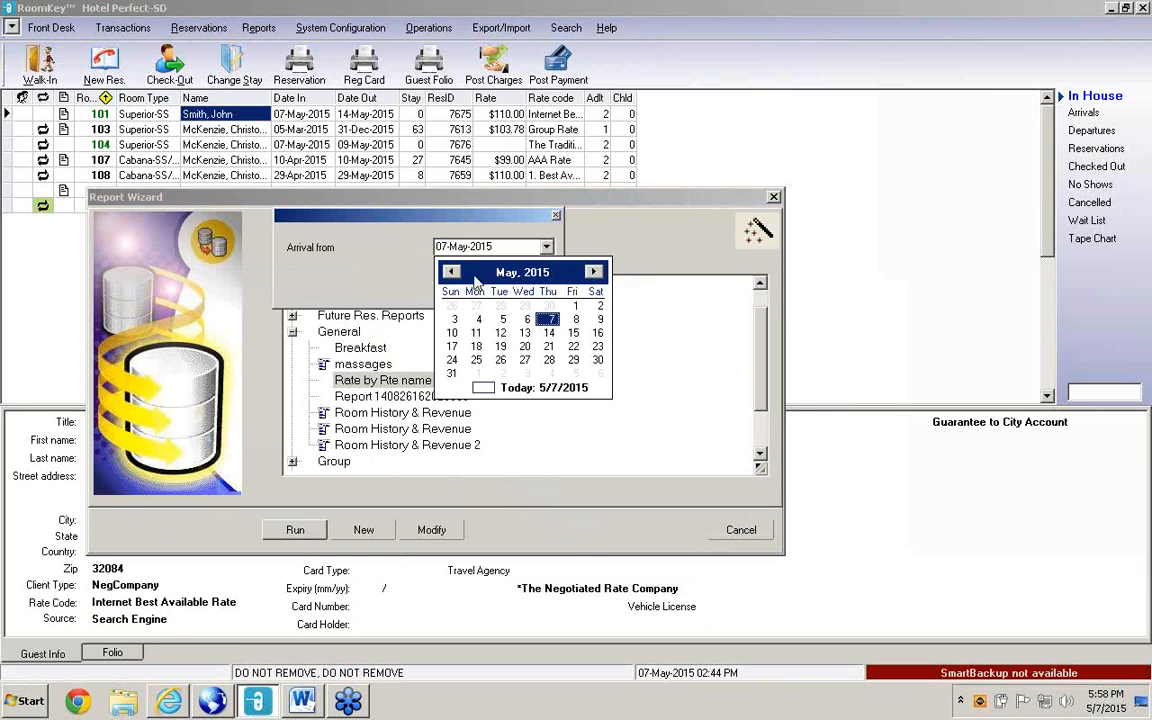
left_click(451, 272)
left_click(526, 306)
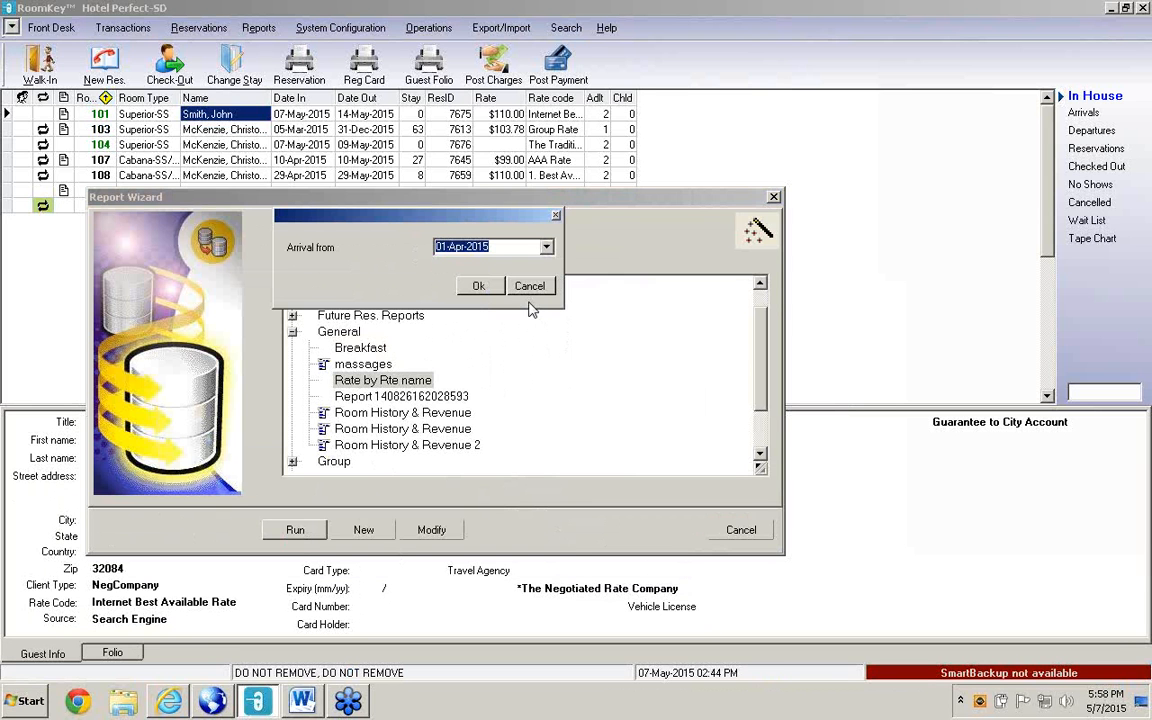
left_click(478, 286)
left_click(548, 249)
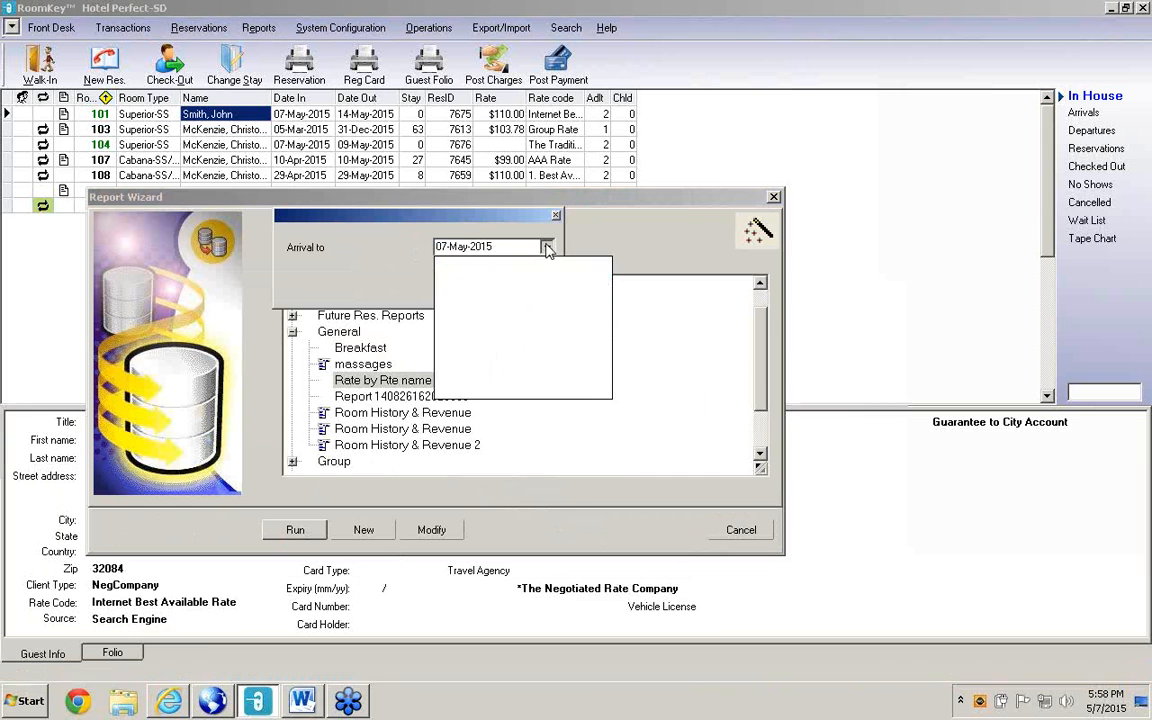
left_click(455, 370)
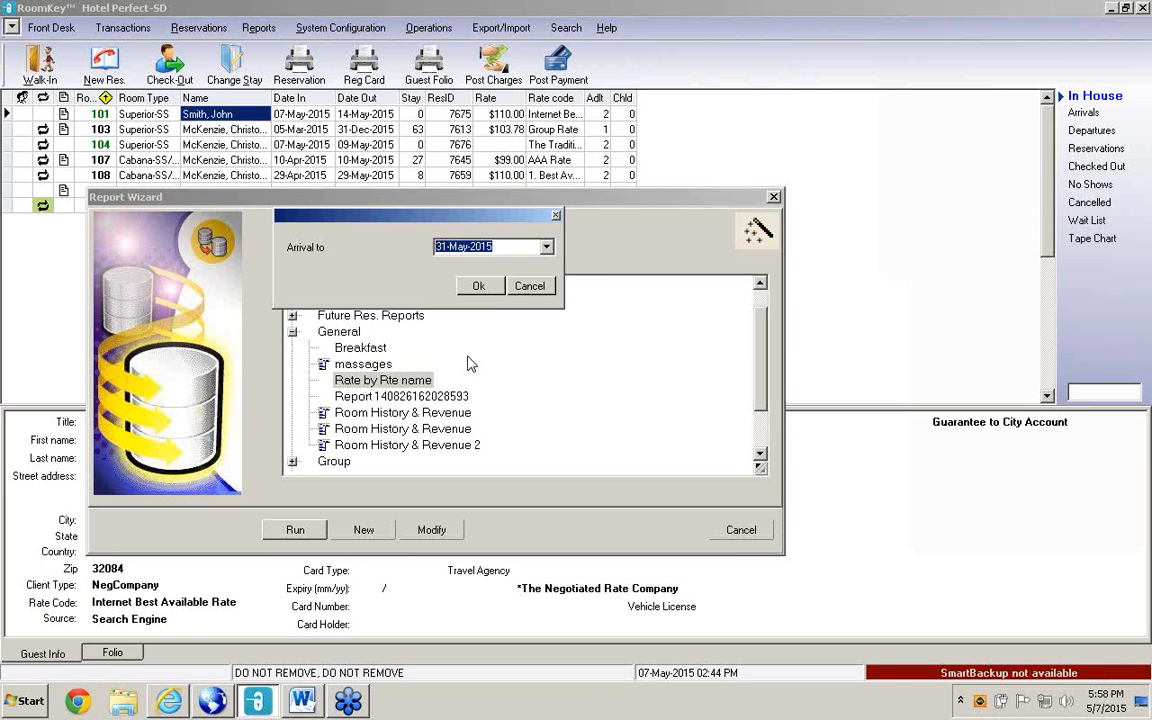
left_click(480, 286)
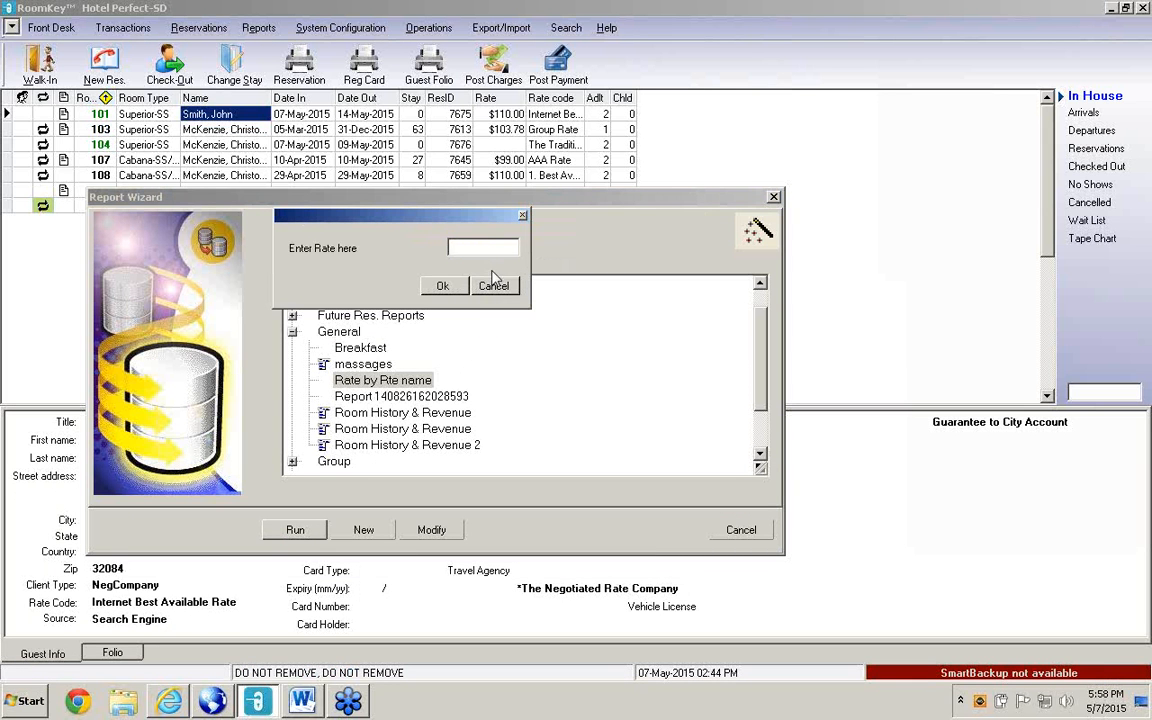
Enter AAA Rate at the rate prompt, view the resulting report, and close its preview.
type("AAA Rate")
left_click(444, 288)
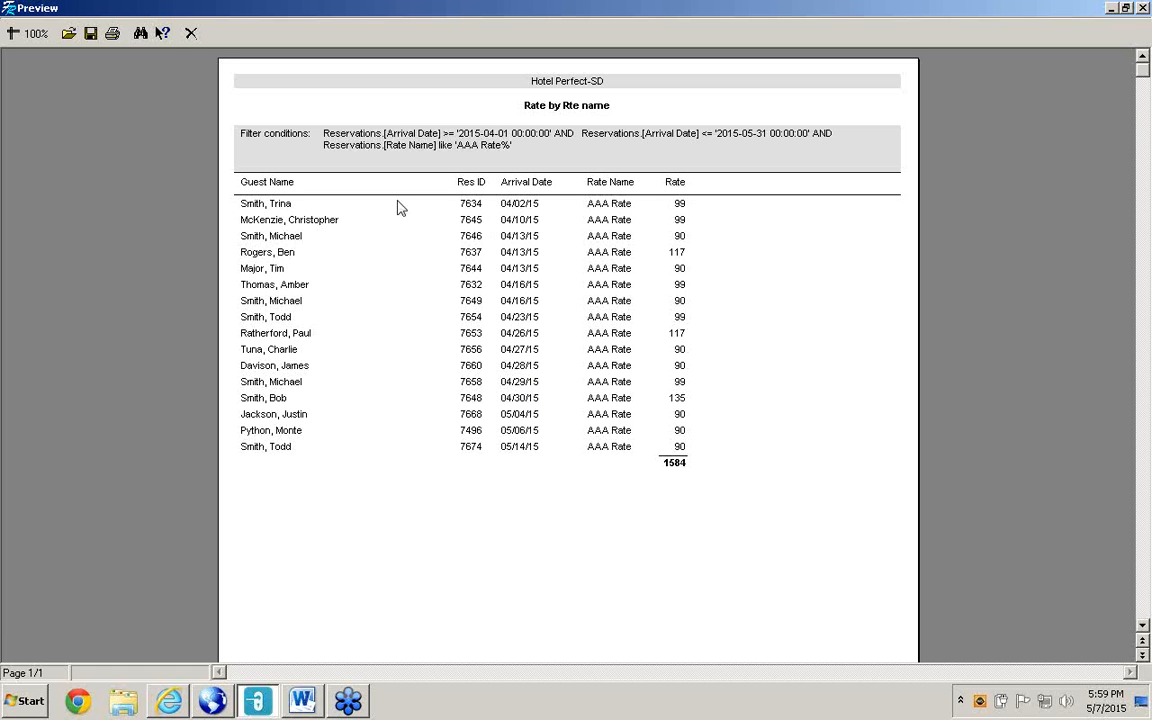
left_click(190, 35)
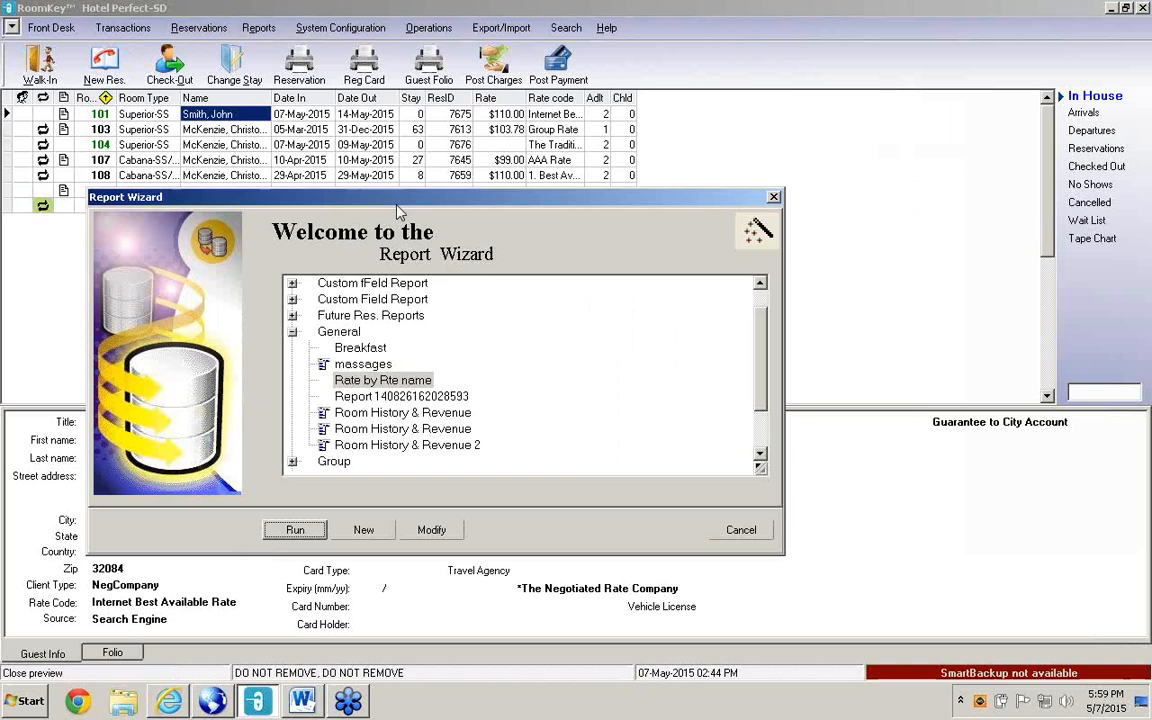
Open the Rate by Rte name report for modification and give the Rate column the -$1,234.56 format and width 8.
left_click(425, 532)
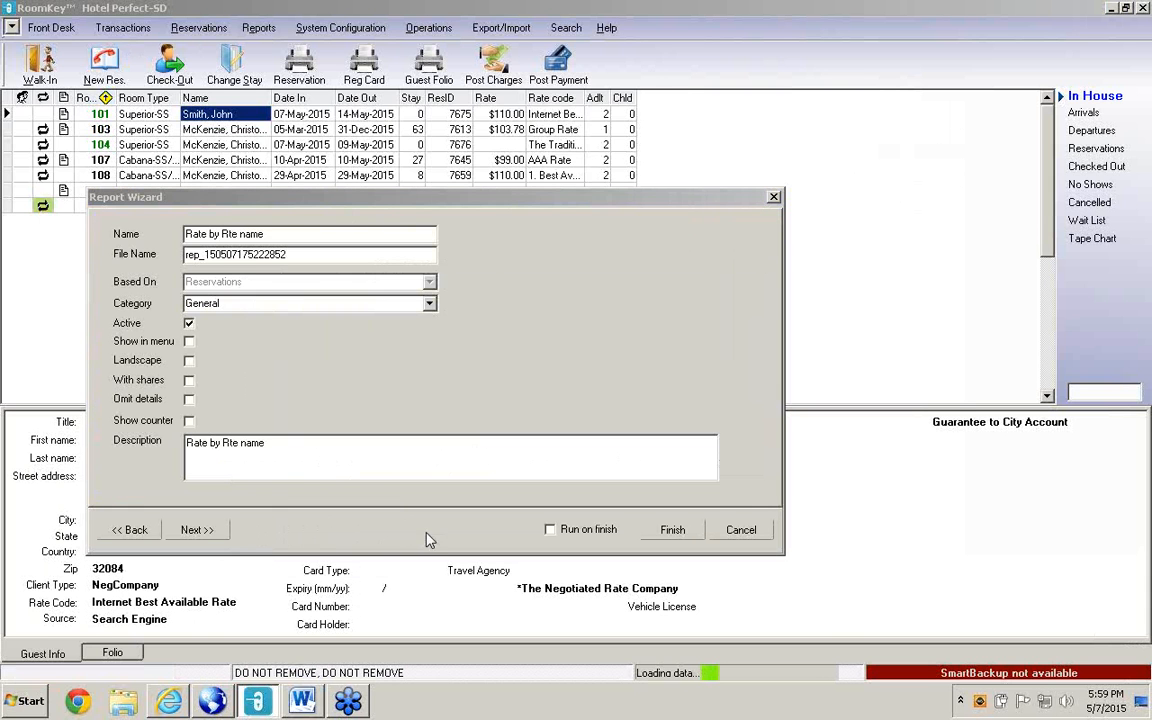
left_click(198, 531)
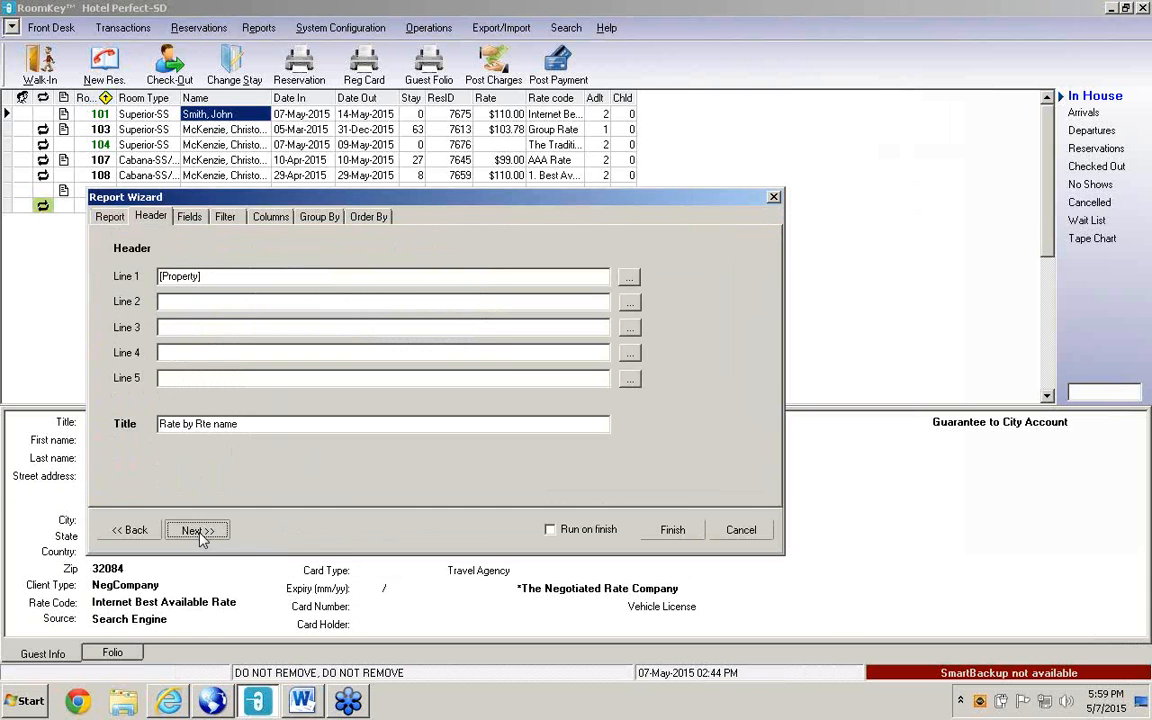
left_click(198, 531)
left_click(199, 532)
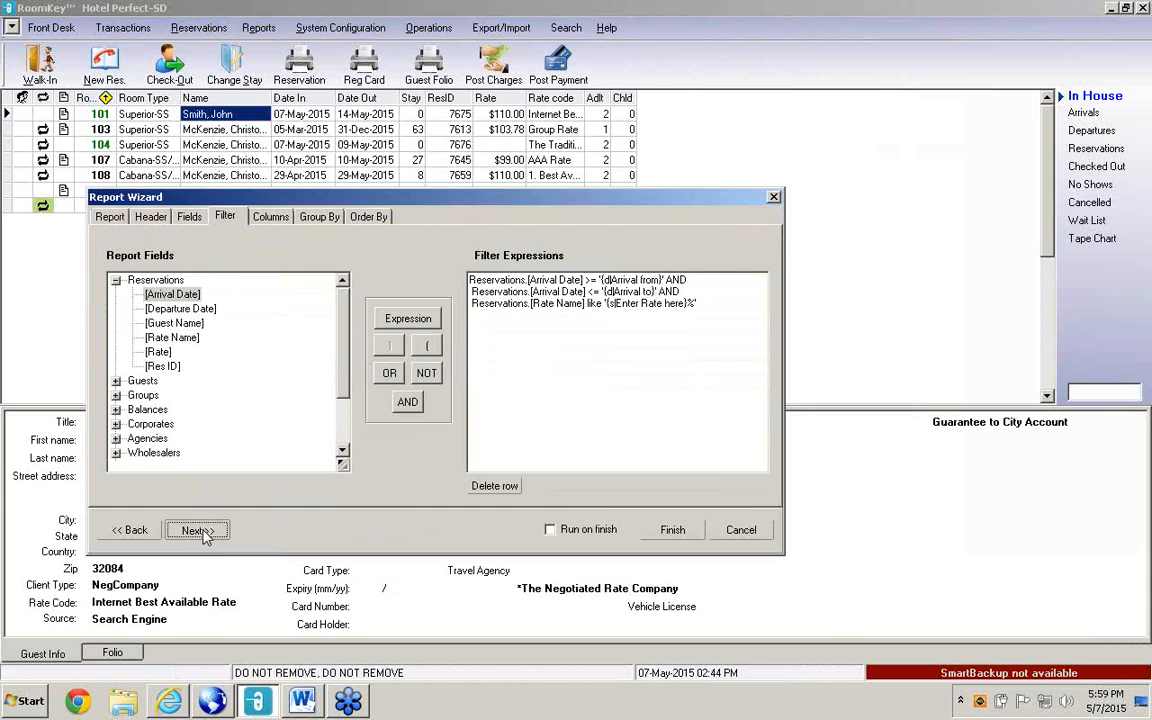
left_click(198, 531)
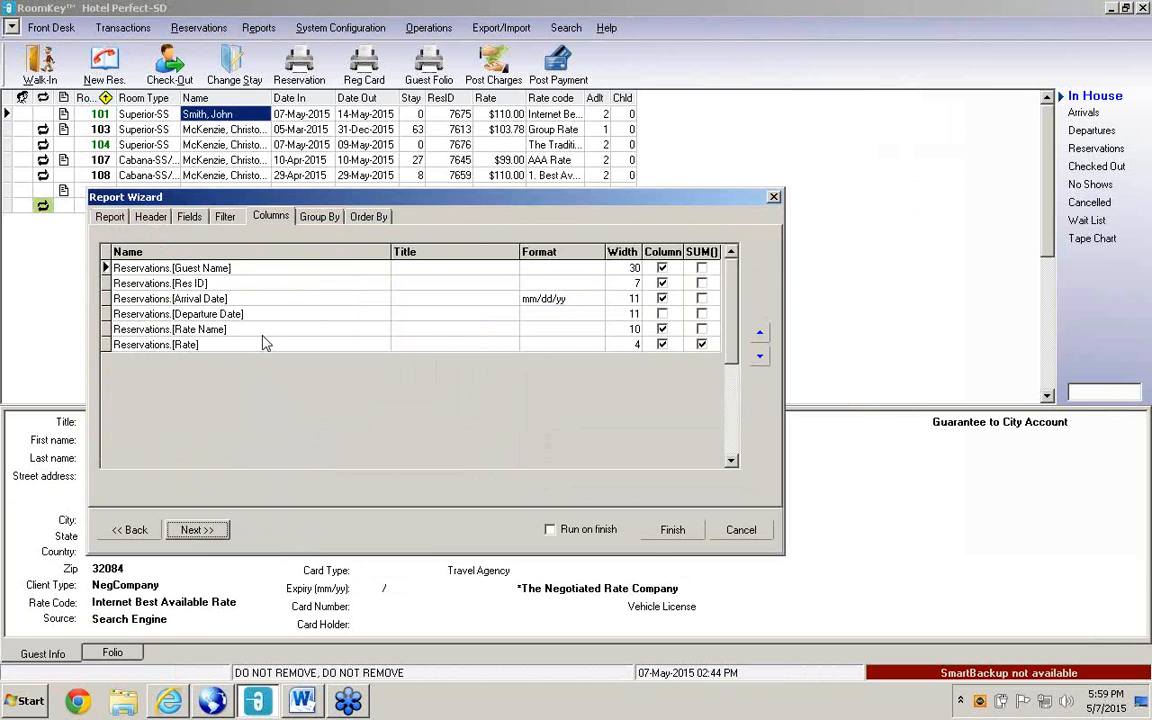
left_click(594, 345)
left_click(612, 354)
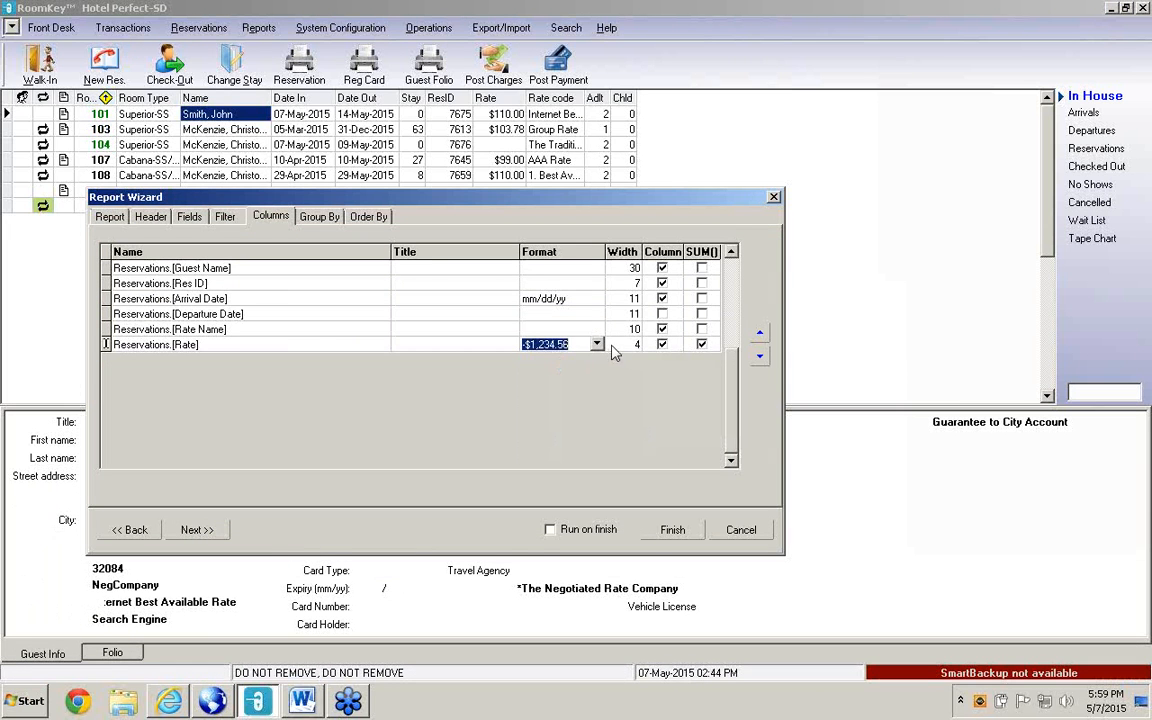
left_click(624, 346)
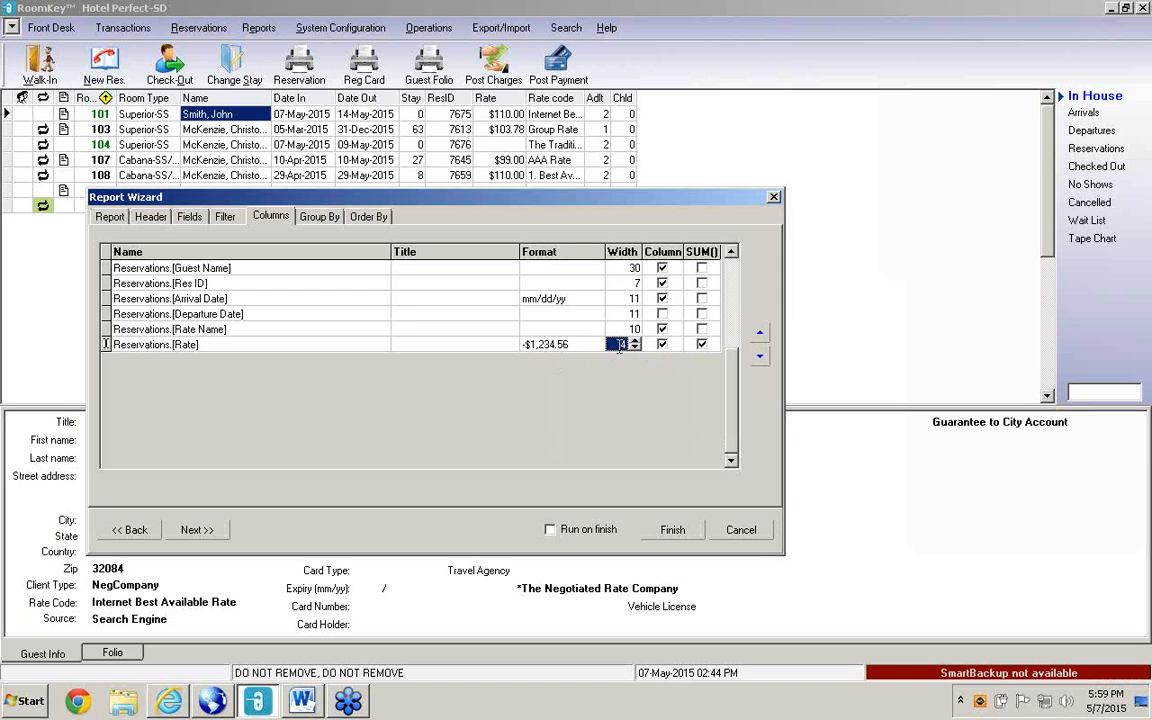
type("8")
Group the report by Reservations [Arrival Date] and finish it with Run on finish enabled.
left_click(195, 530)
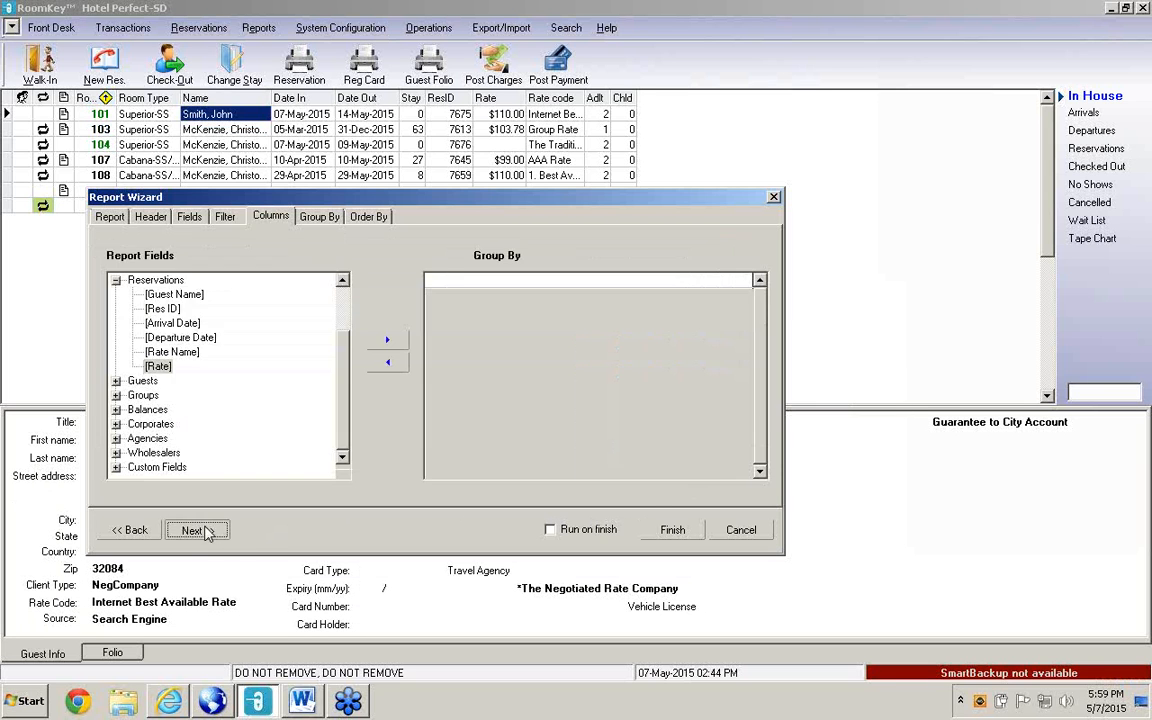
left_click(387, 339)
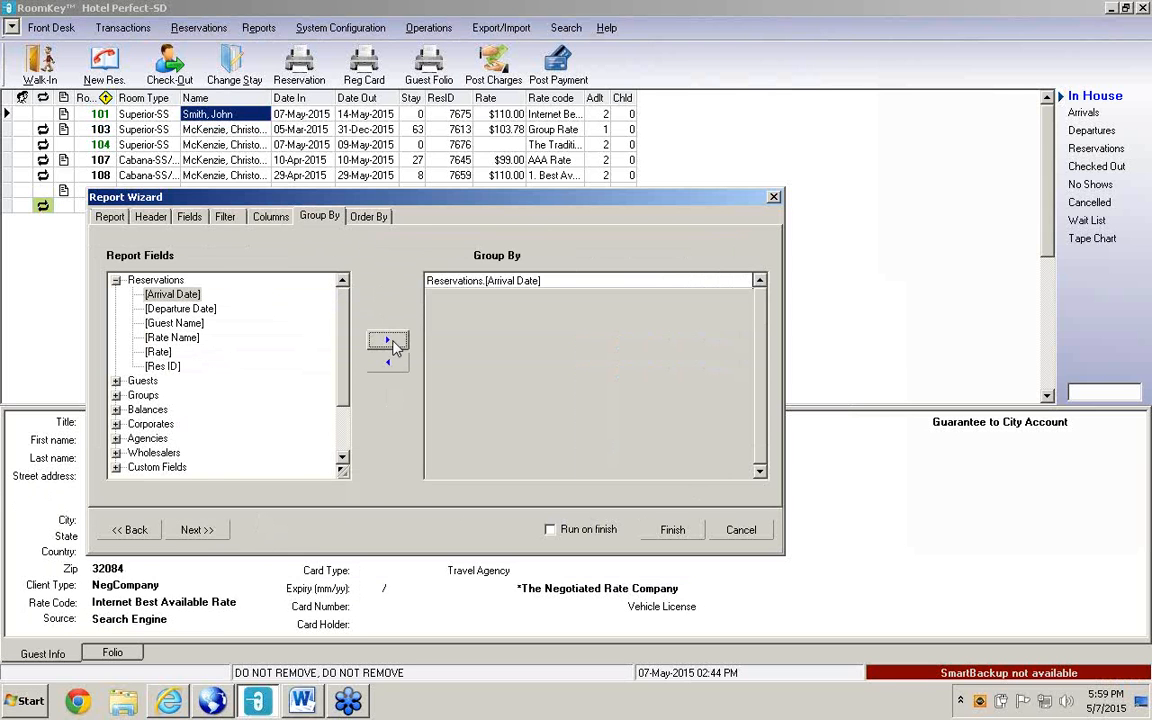
left_click(197, 530)
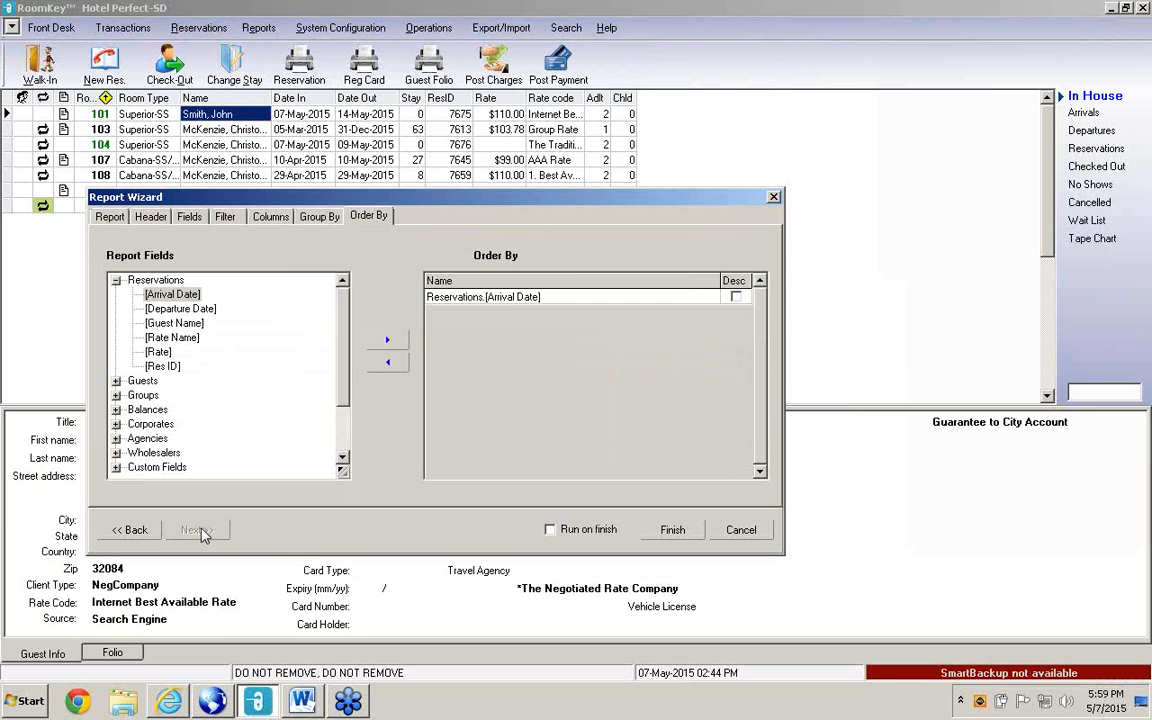
left_click(549, 529)
left_click(670, 530)
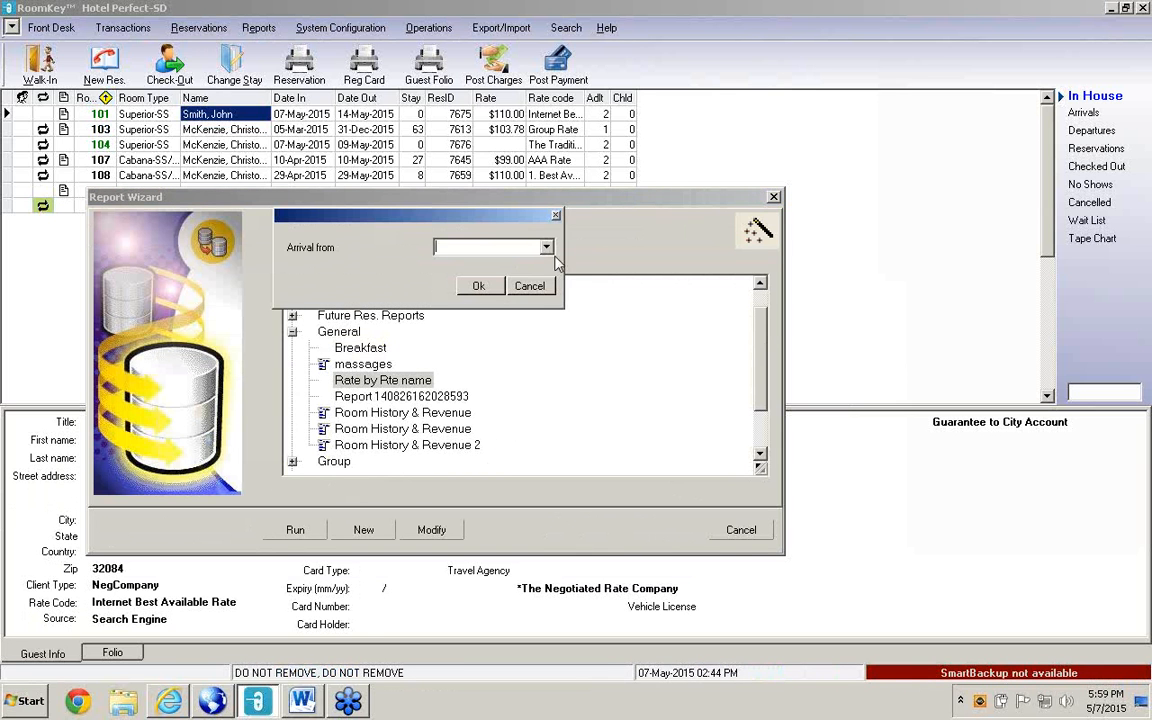
Try to run the grouped report for arrivals from 01-Apr-2015 to 31-May-2015.
left_click(547, 249)
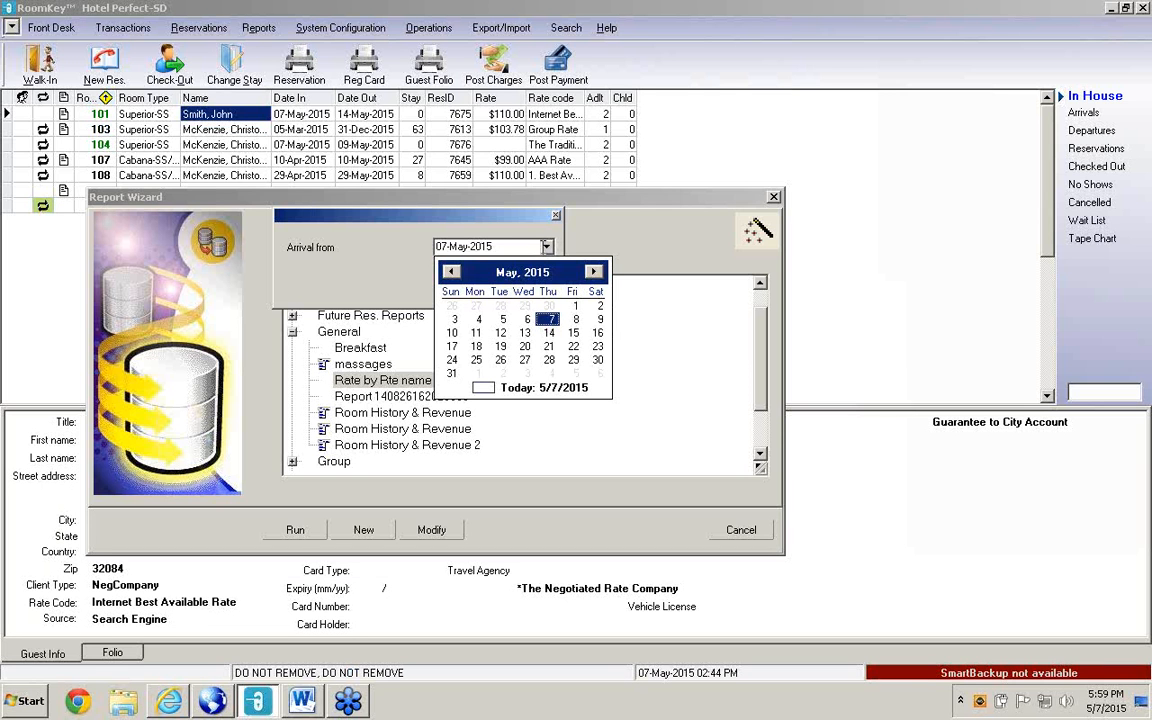
left_click(450, 273)
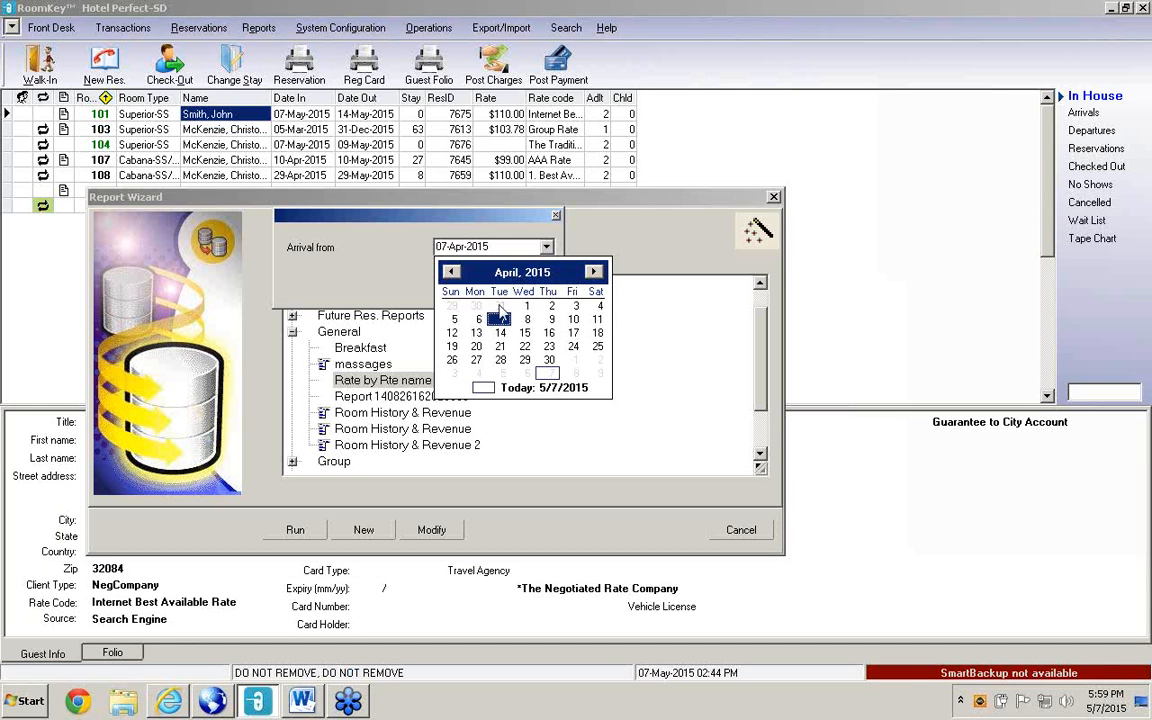
left_click(523, 306)
left_click(478, 286)
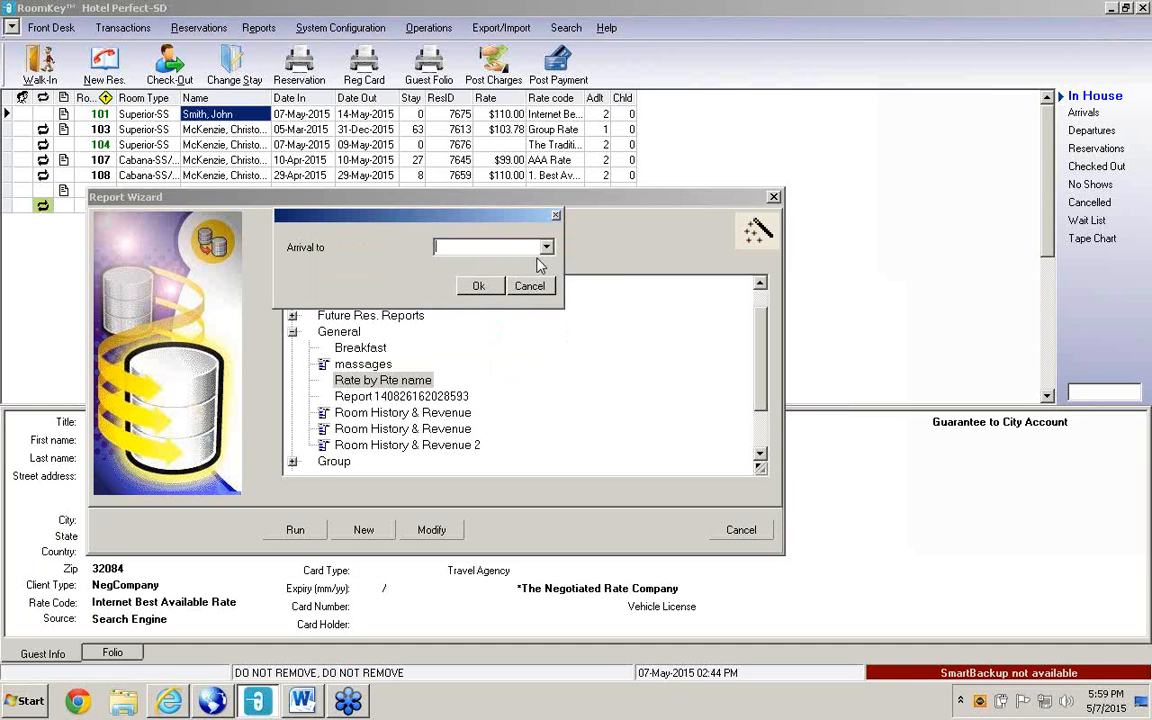
left_click(546, 247)
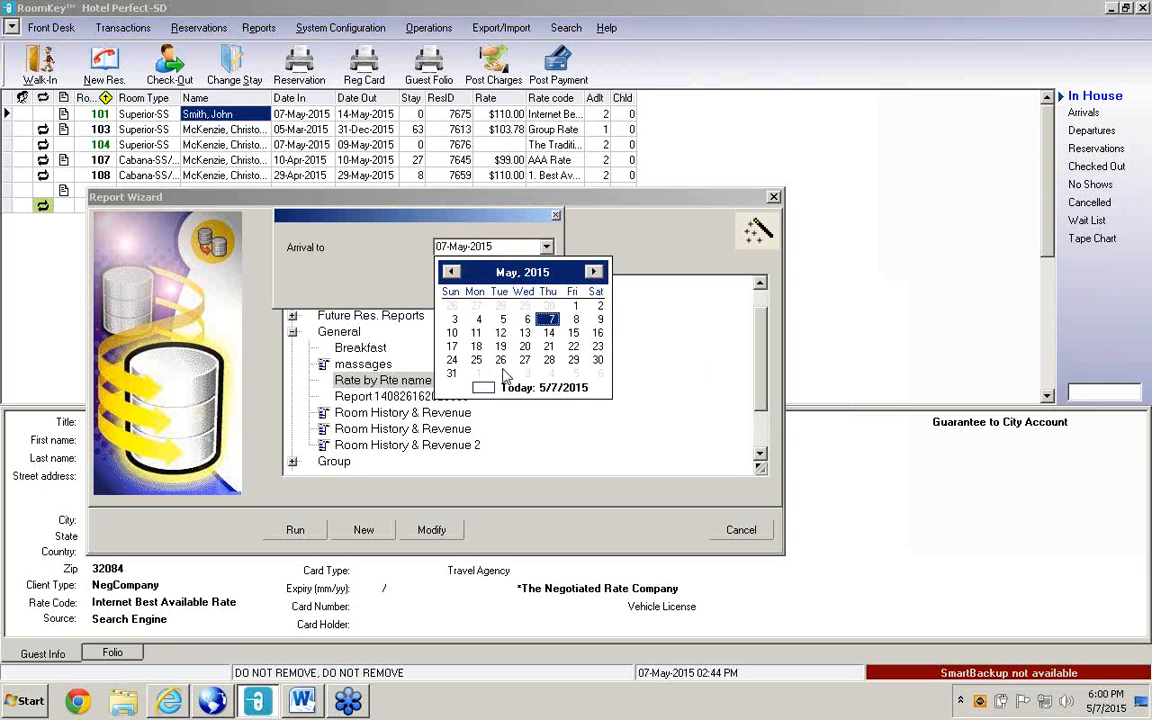
left_click(451, 373)
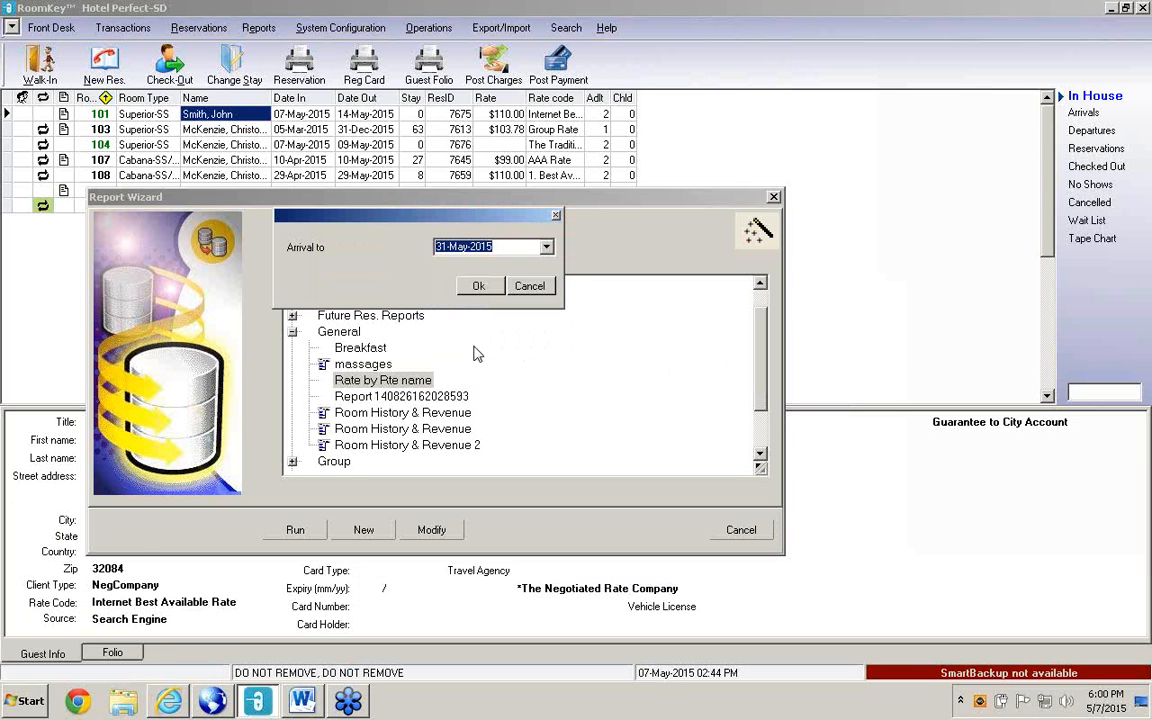
left_click(478, 286)
left_click(475, 290)
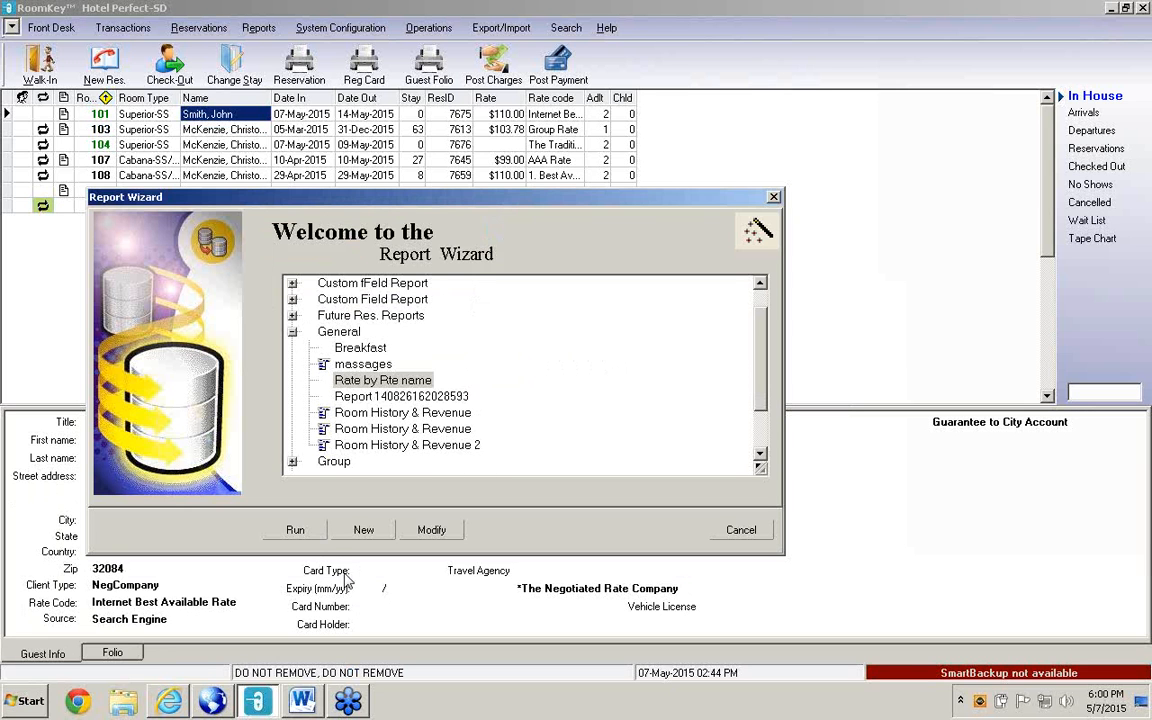
left_click(298, 533)
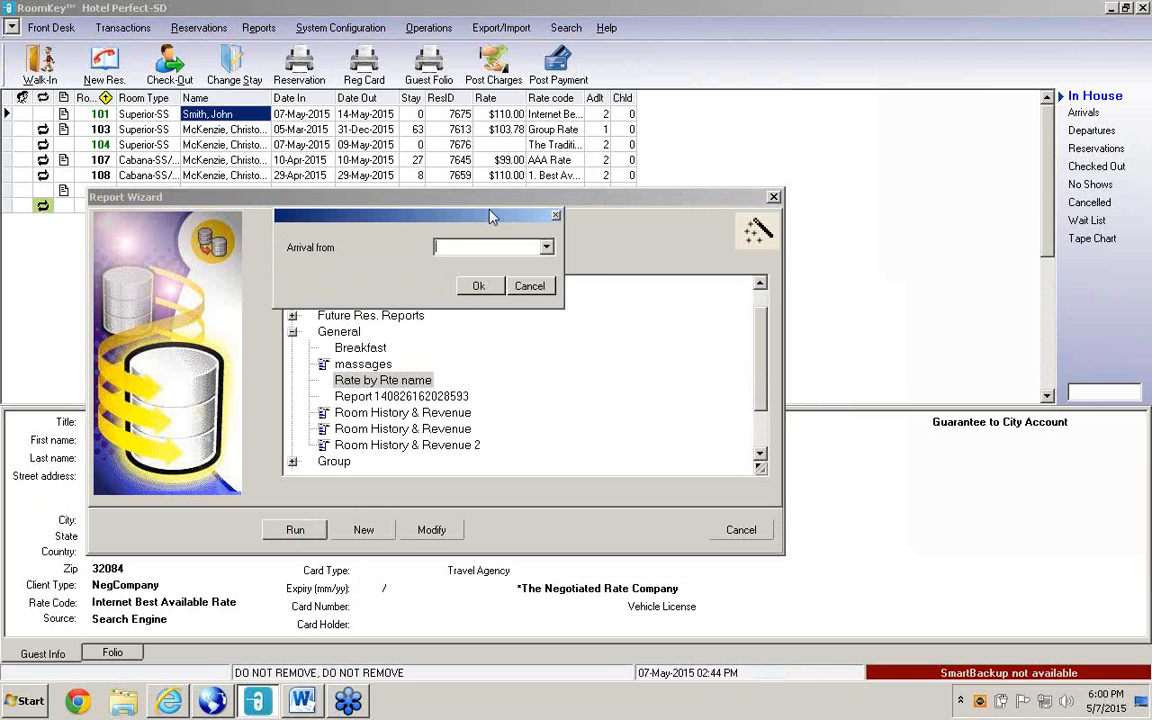
left_click(547, 246)
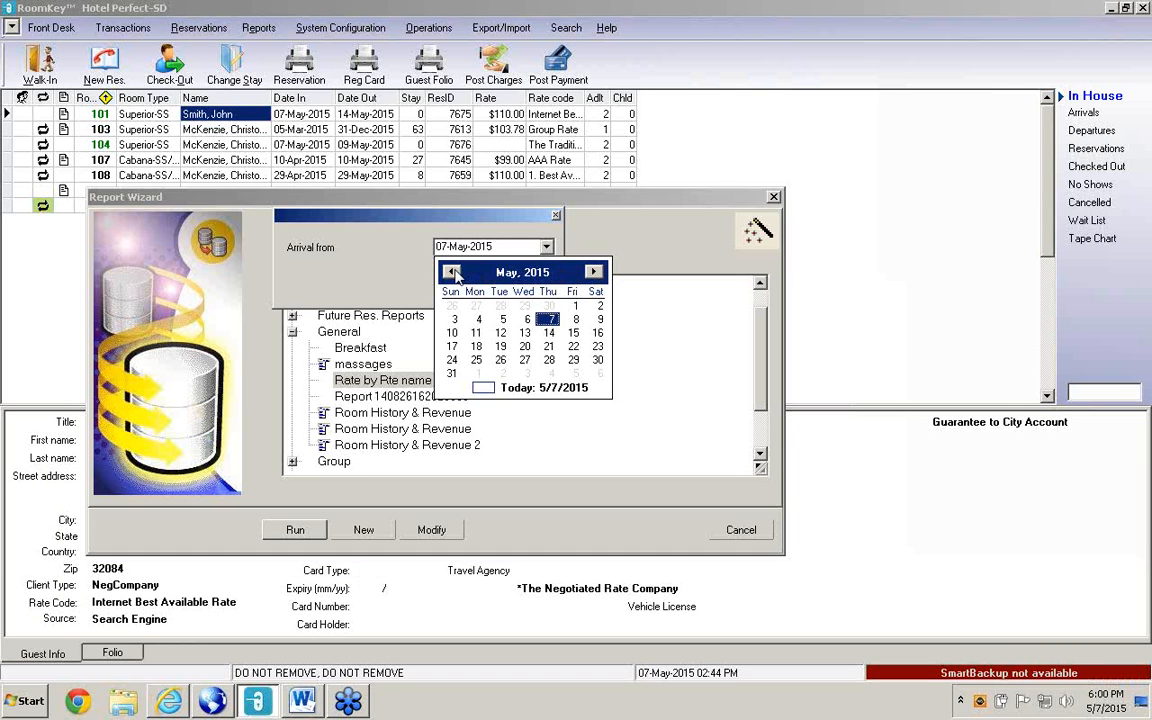
key("Escape")
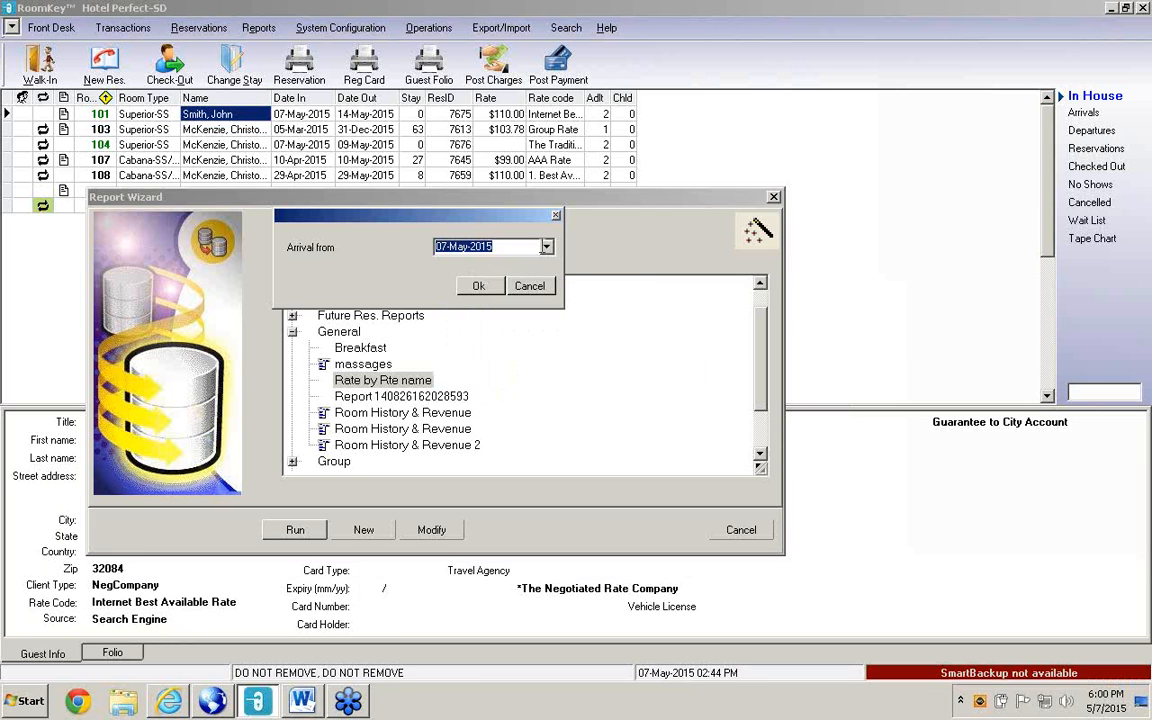
left_click(546, 247)
left_click(451, 373)
left_click(479, 288)
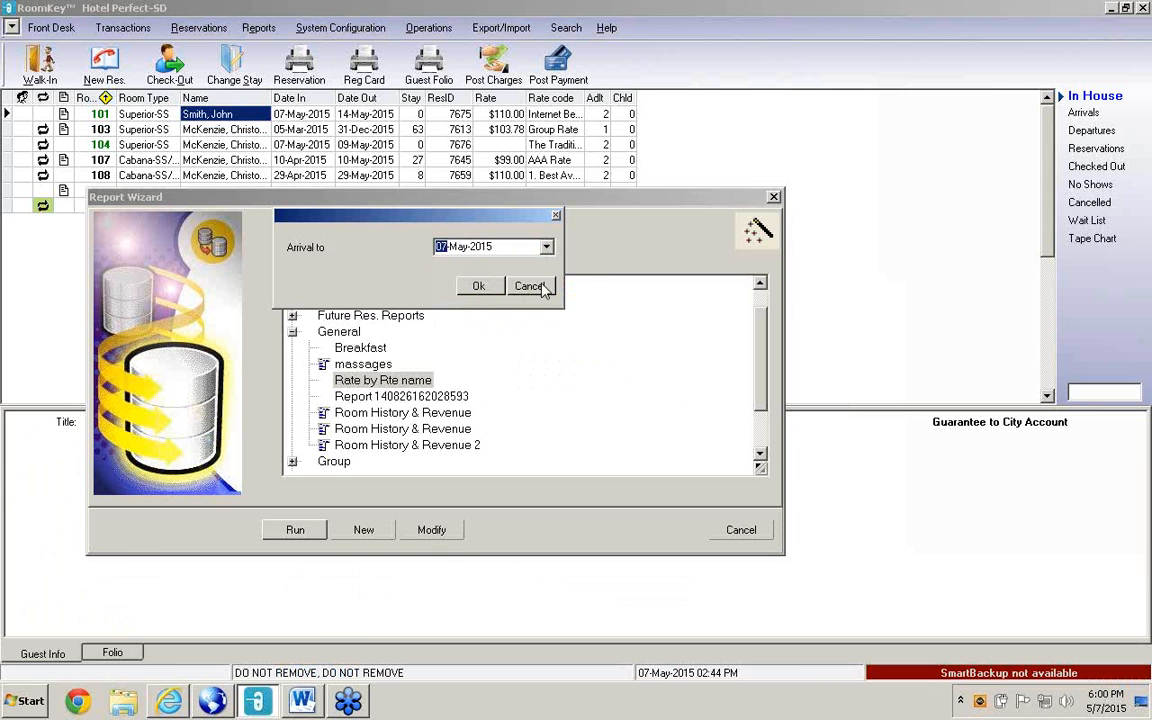
left_click(512, 287)
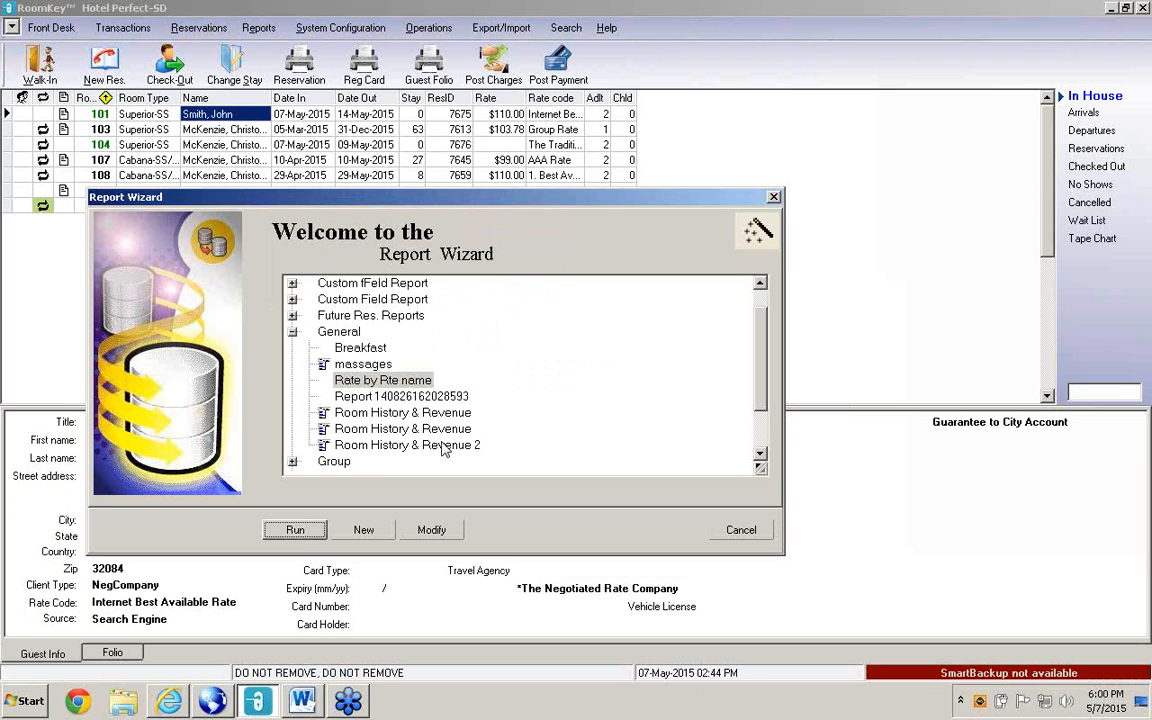
Examine the Rate Name filter expression of the Rate by Rte name report and exit the report without saving changes.
left_click(428, 536)
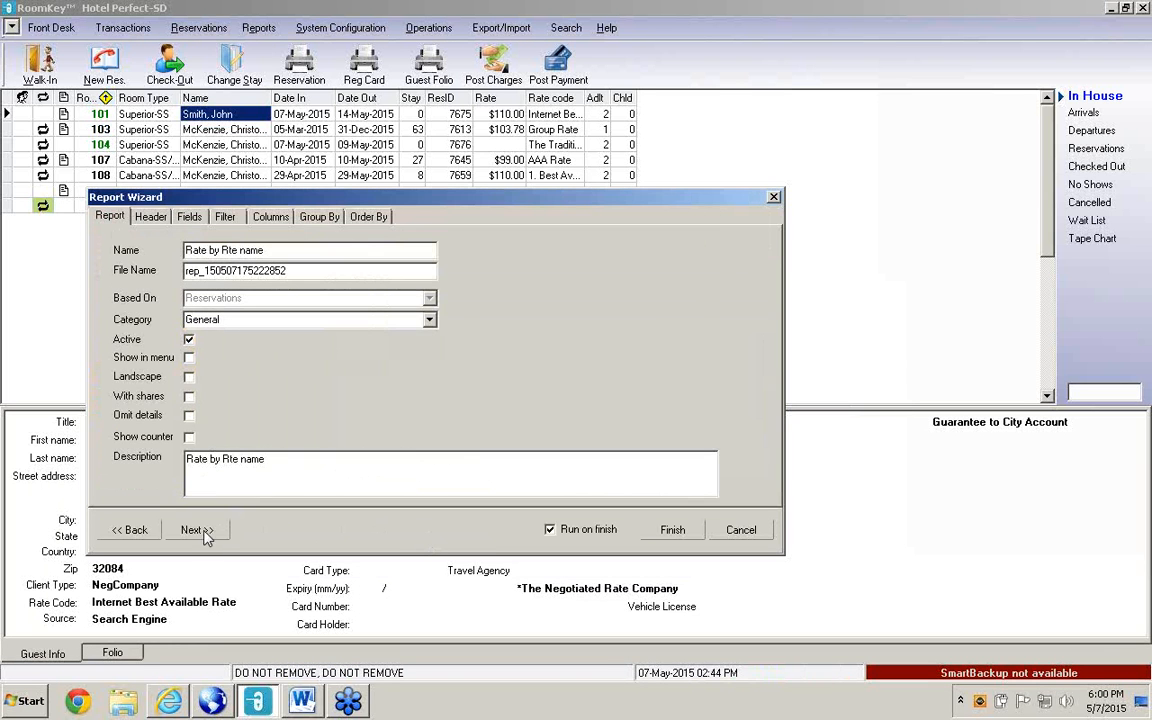
left_click(205, 538)
left_click(207, 536)
left_click(209, 536)
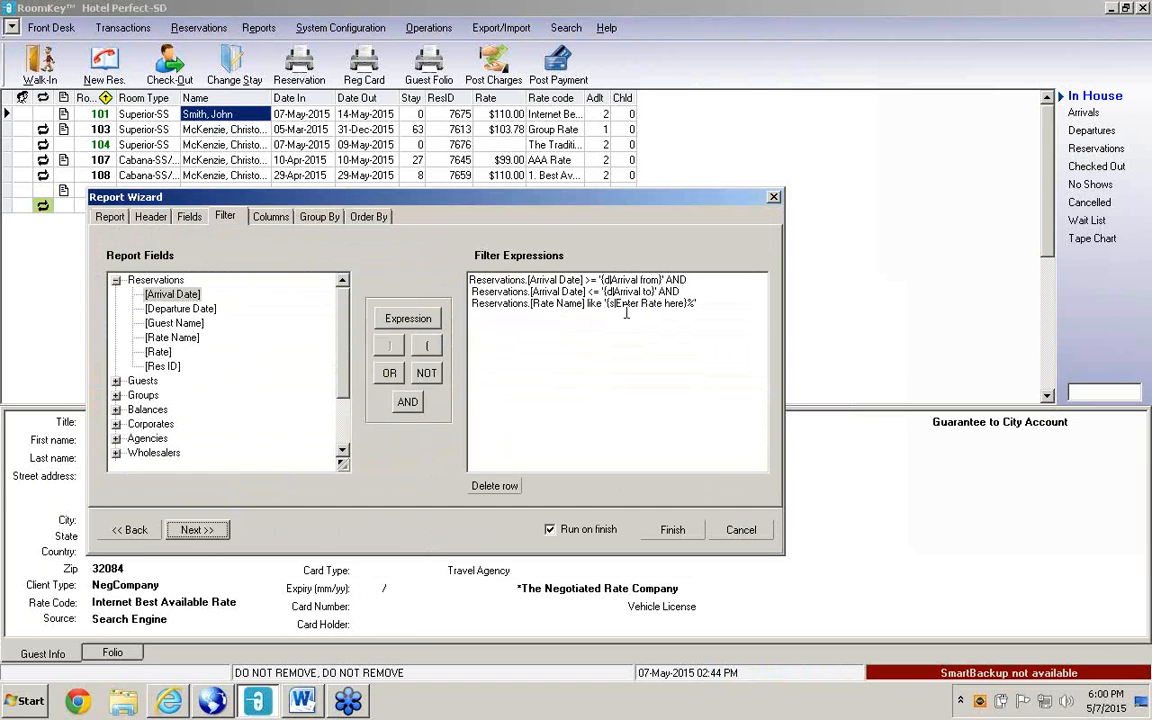
left_click_drag(471, 304, 695, 318)
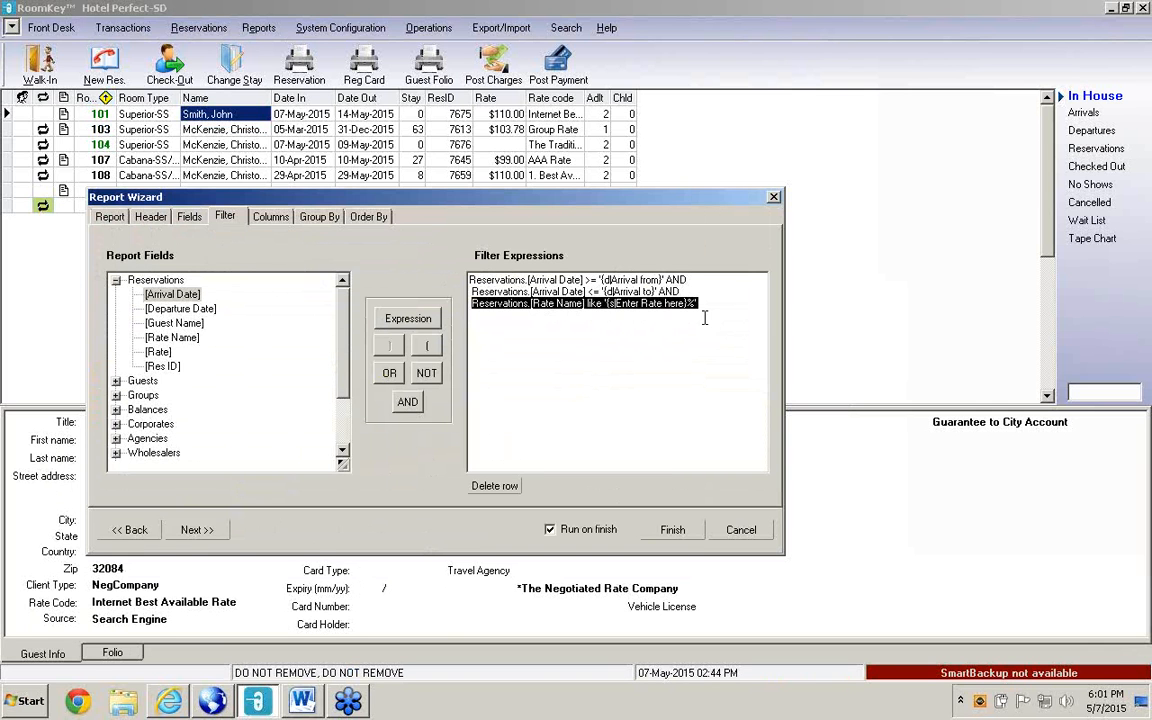
left_click(741, 529)
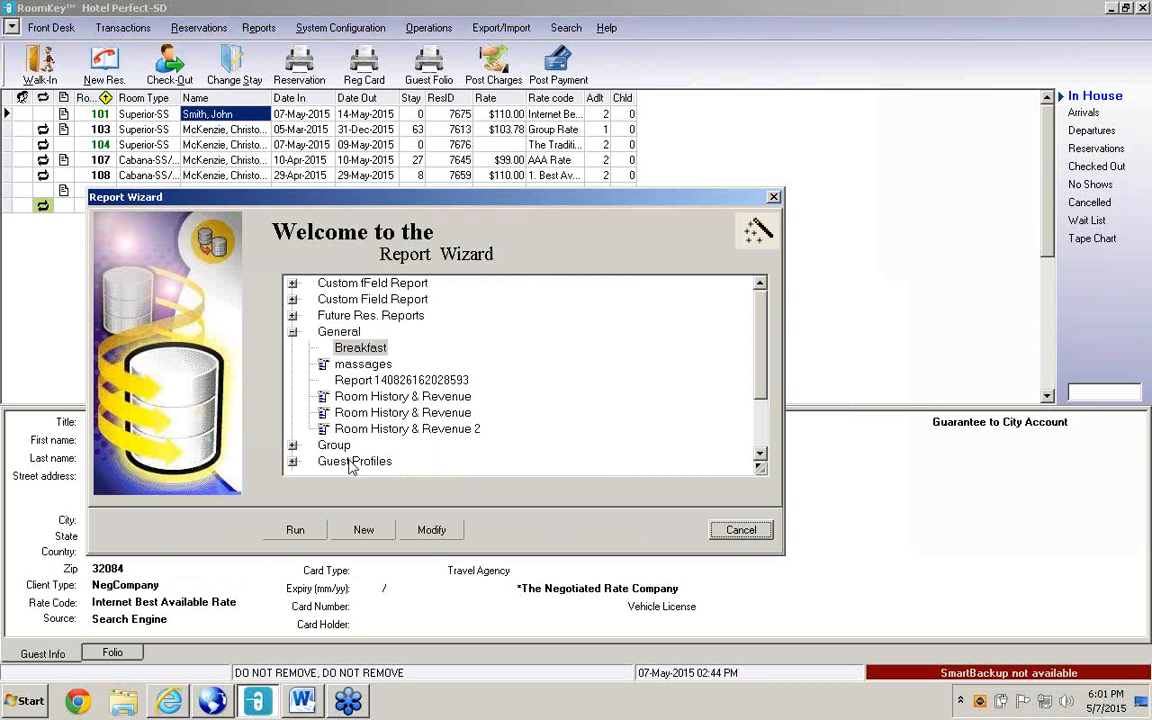
left_click(432, 530)
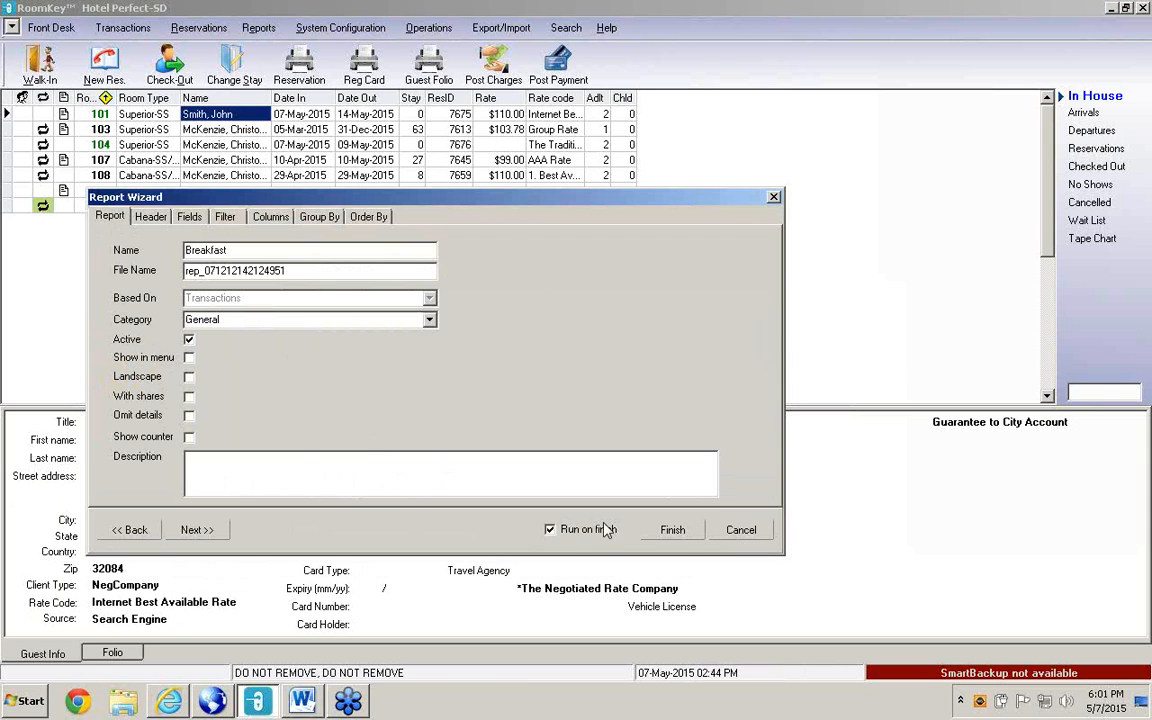
left_click(741, 529)
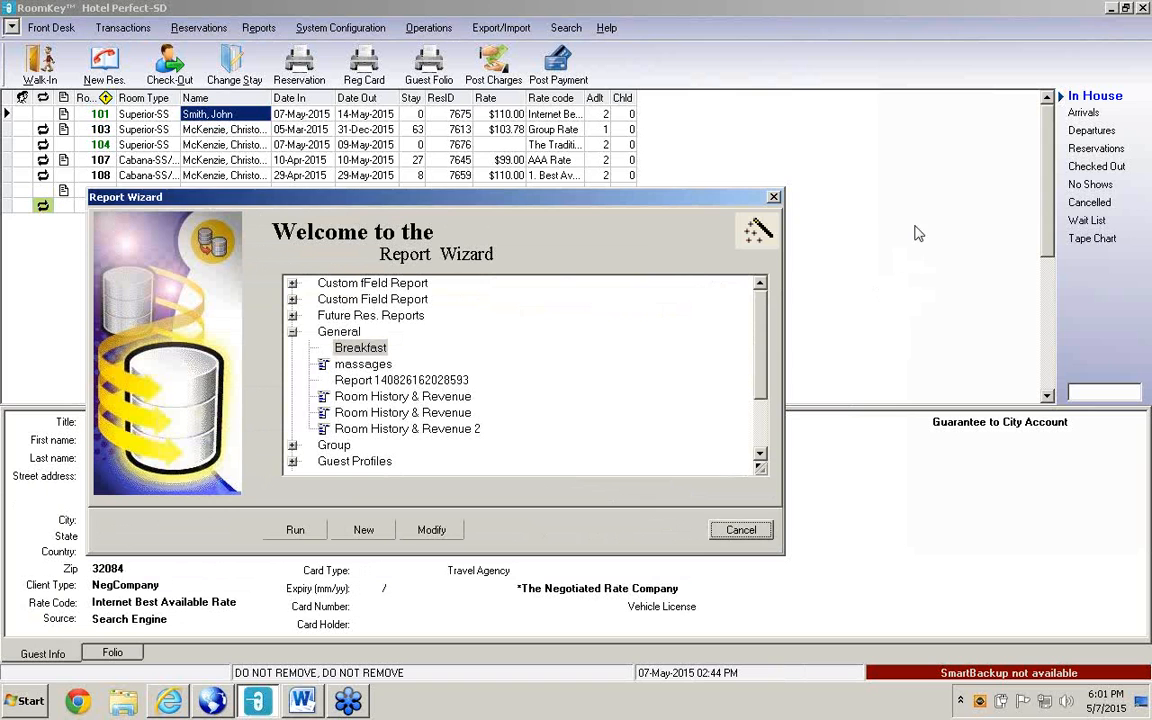